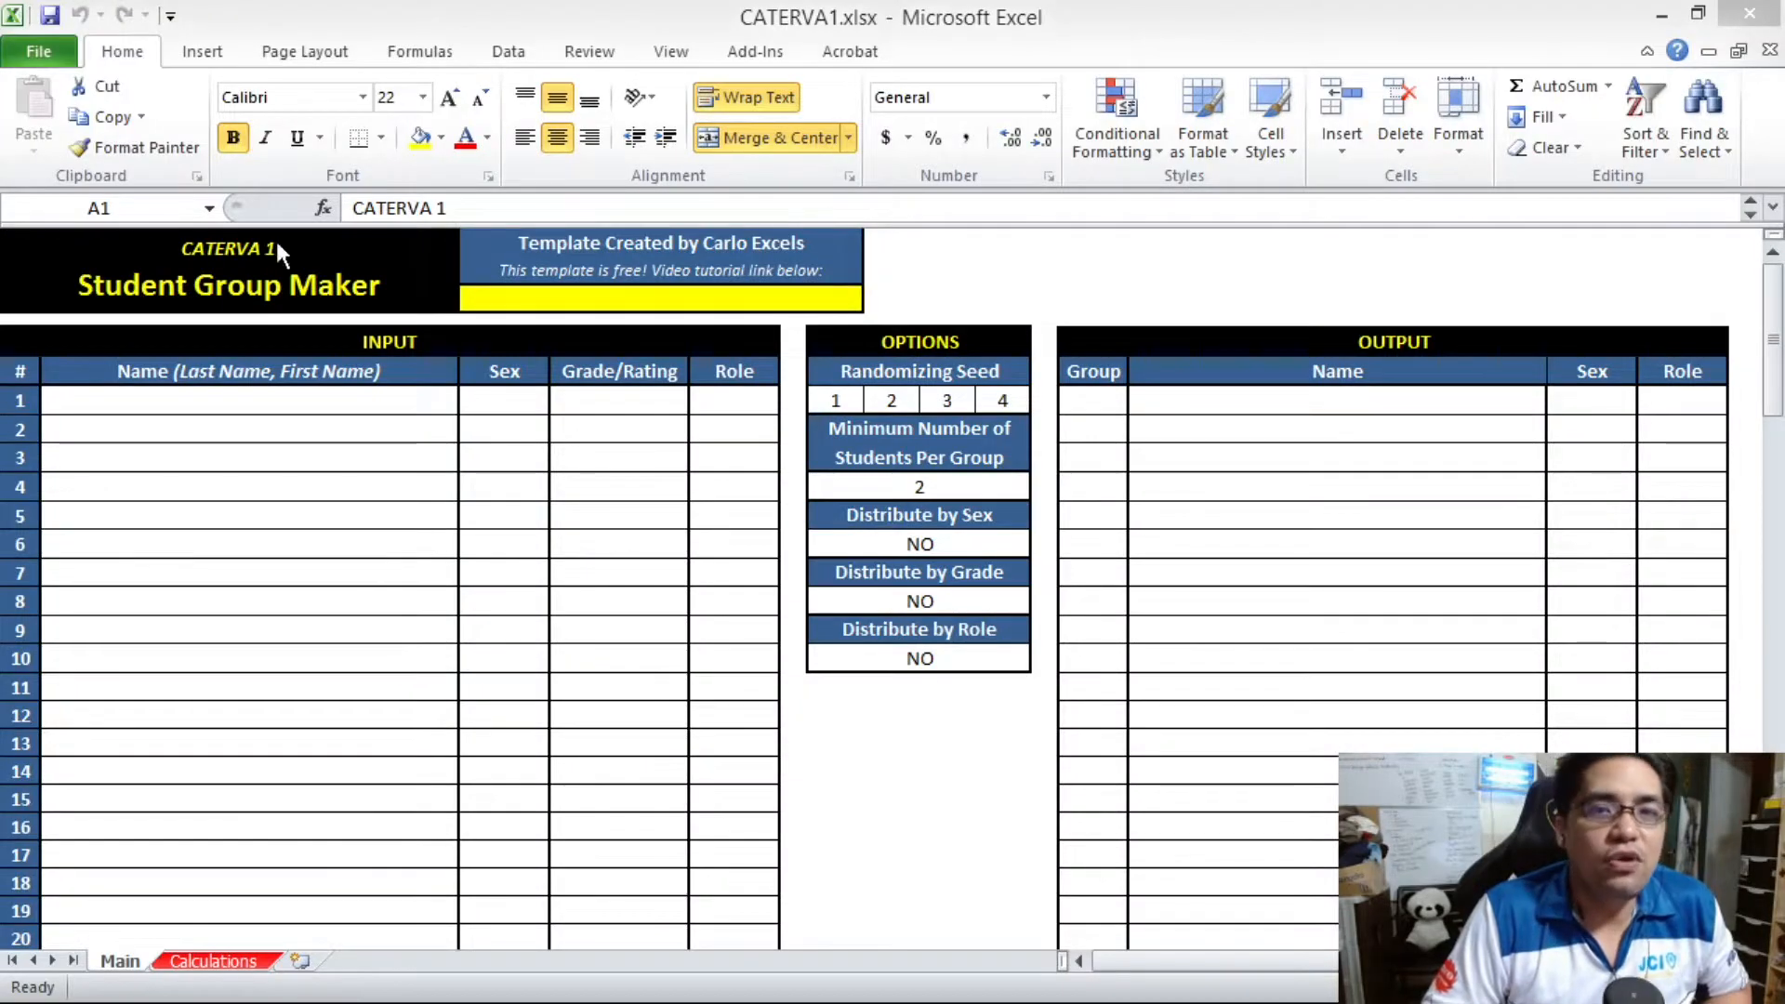
# Examine the INPUT, OPTIONS and OUTPUT sections of the student group template
pyautogui.click(292, 420)
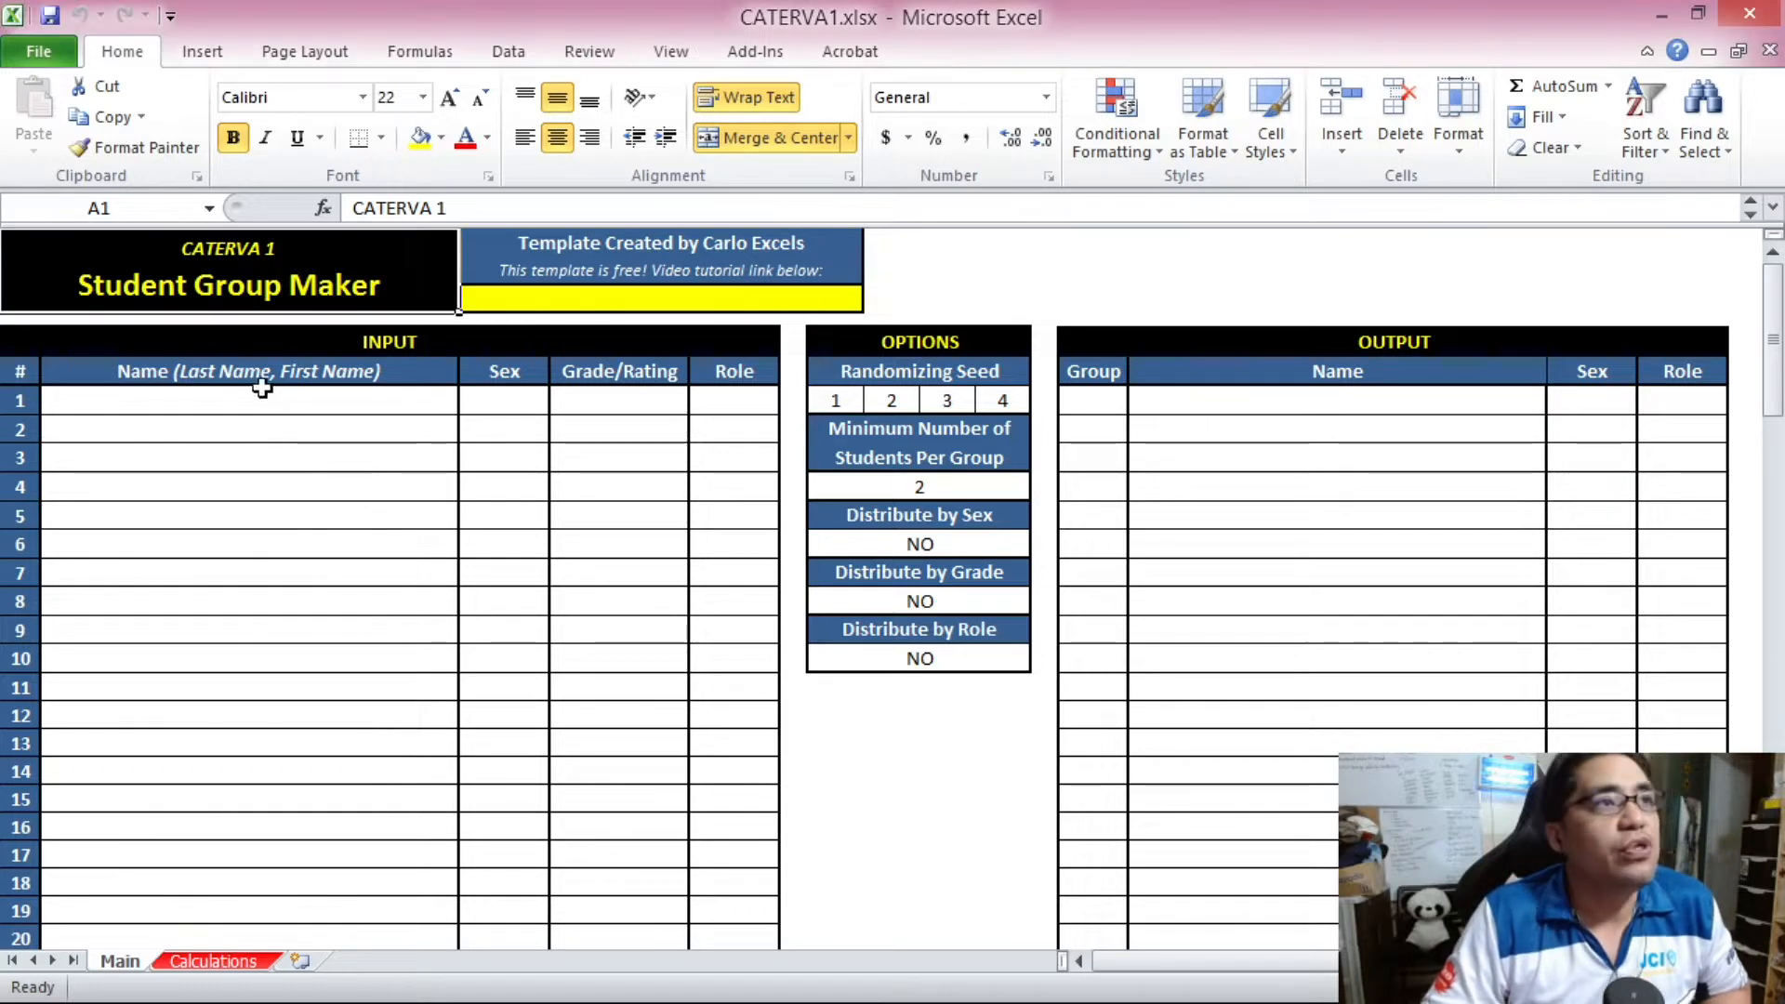
pyautogui.moveTo(269, 345); pyautogui.dragTo(333, 690)
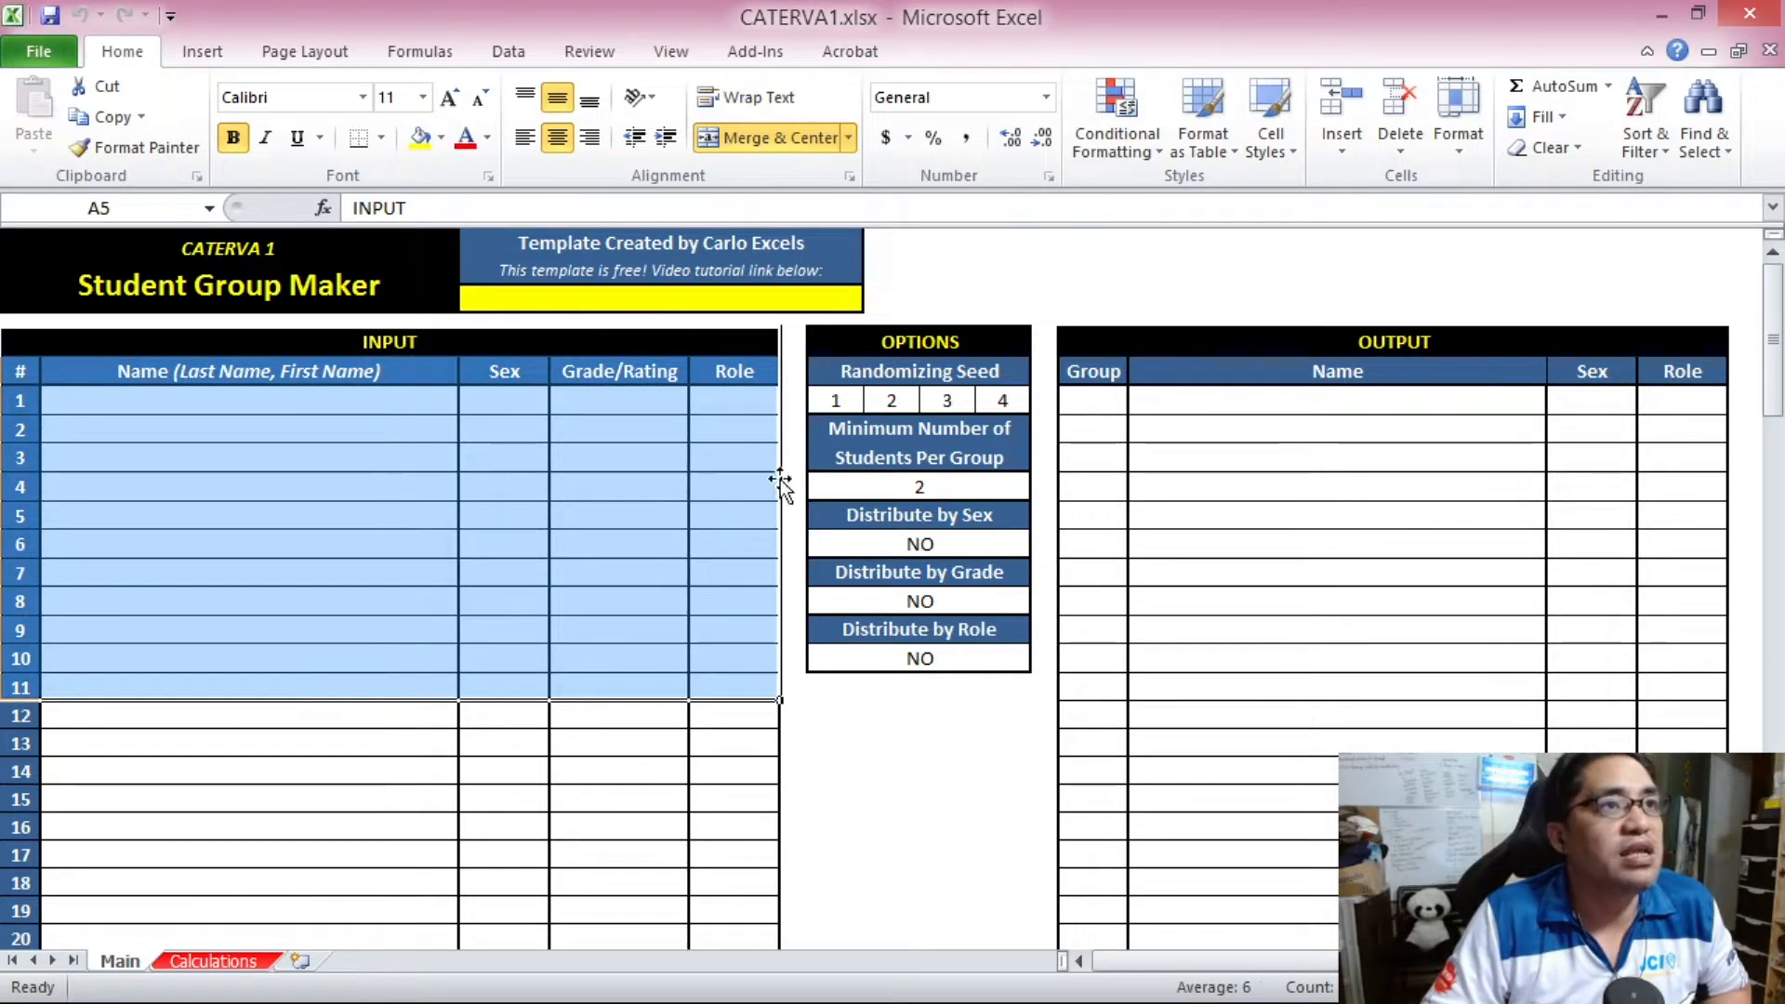
pyautogui.moveTo(911, 344); pyautogui.dragTo(923, 662)
pyautogui.moveTo(1164, 343); pyautogui.dragTo(1092, 701)
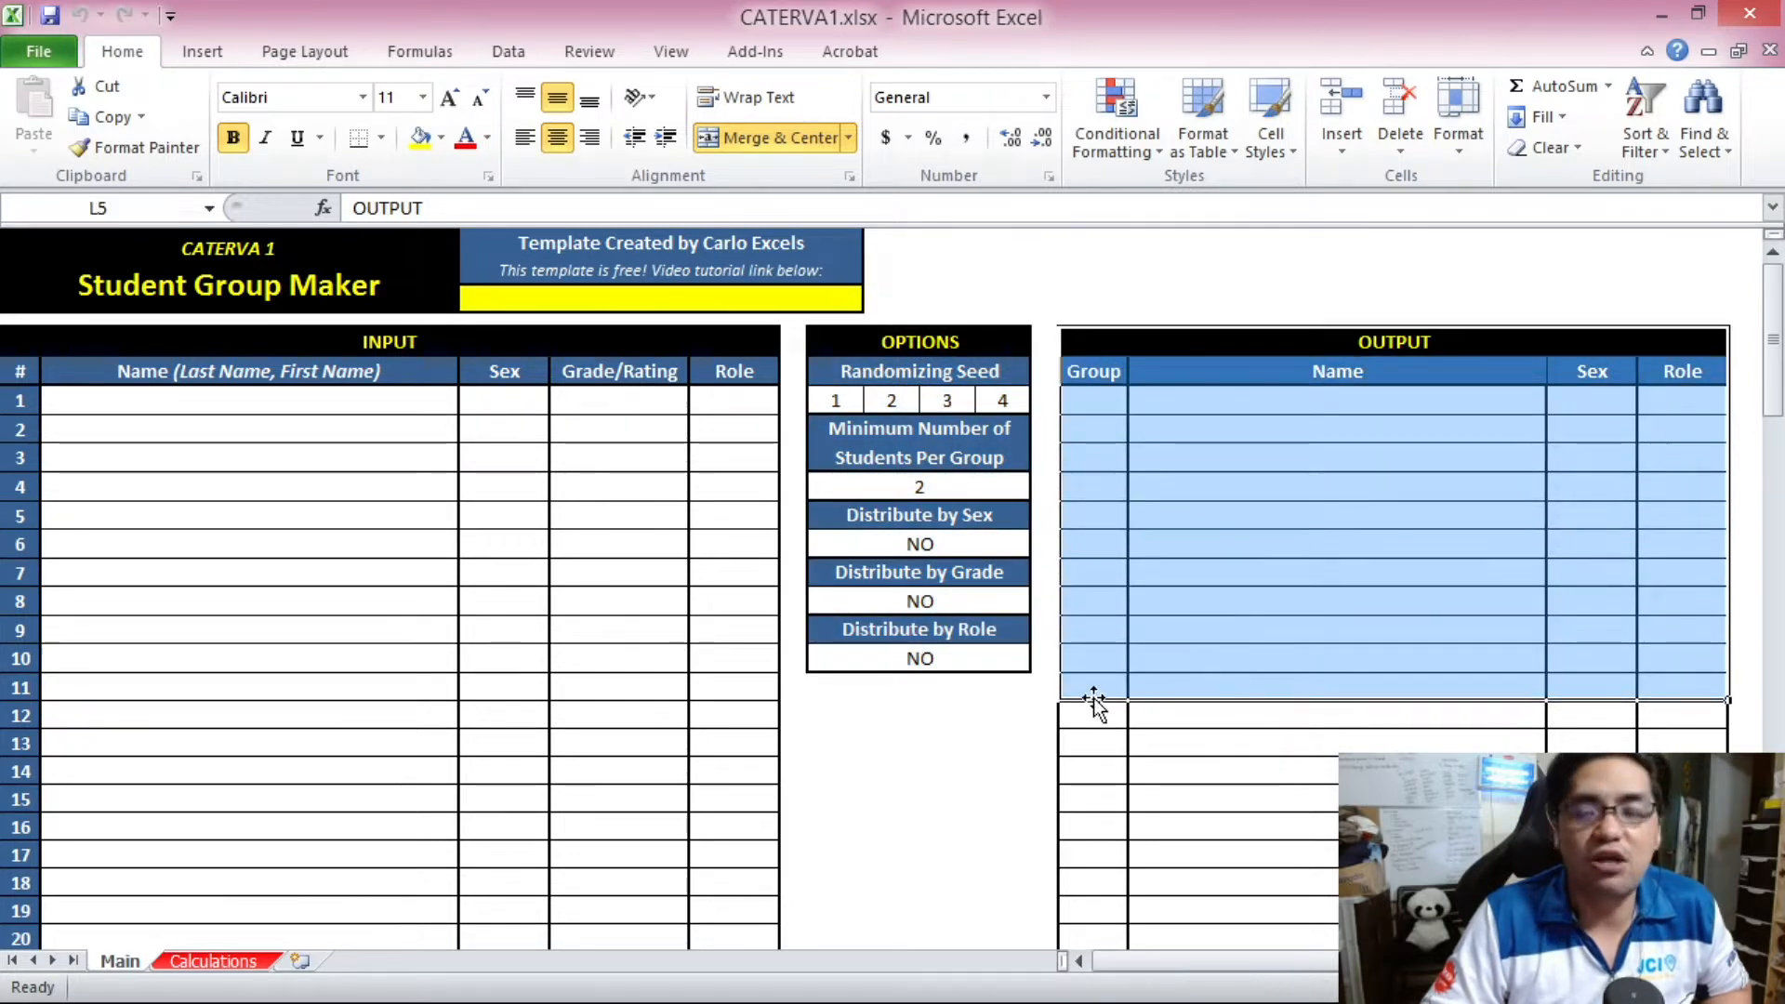
pyautogui.click(446, 633)
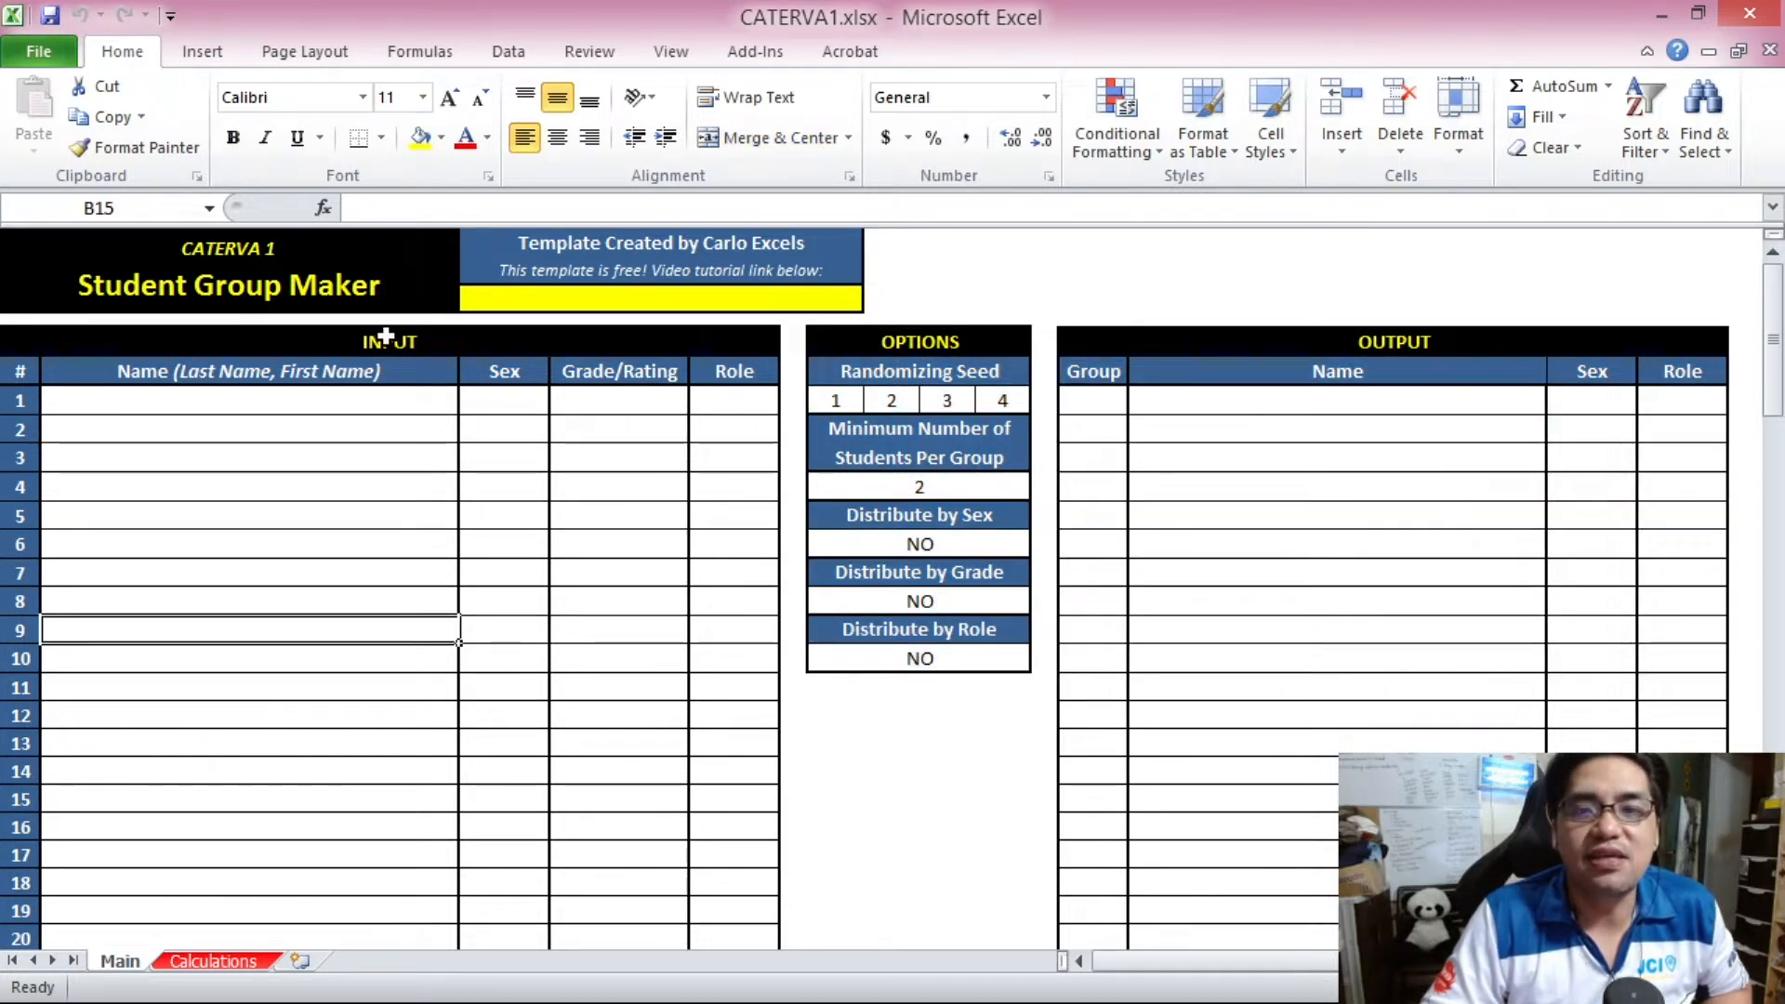
pyautogui.click(390, 341)
pyautogui.moveTo(390, 341); pyautogui.dragTo(466, 558)
pyautogui.click(415, 542)
pyautogui.moveTo(973, 347); pyautogui.dragTo(961, 655)
pyautogui.moveTo(1230, 346); pyautogui.dragTo(1234, 602)
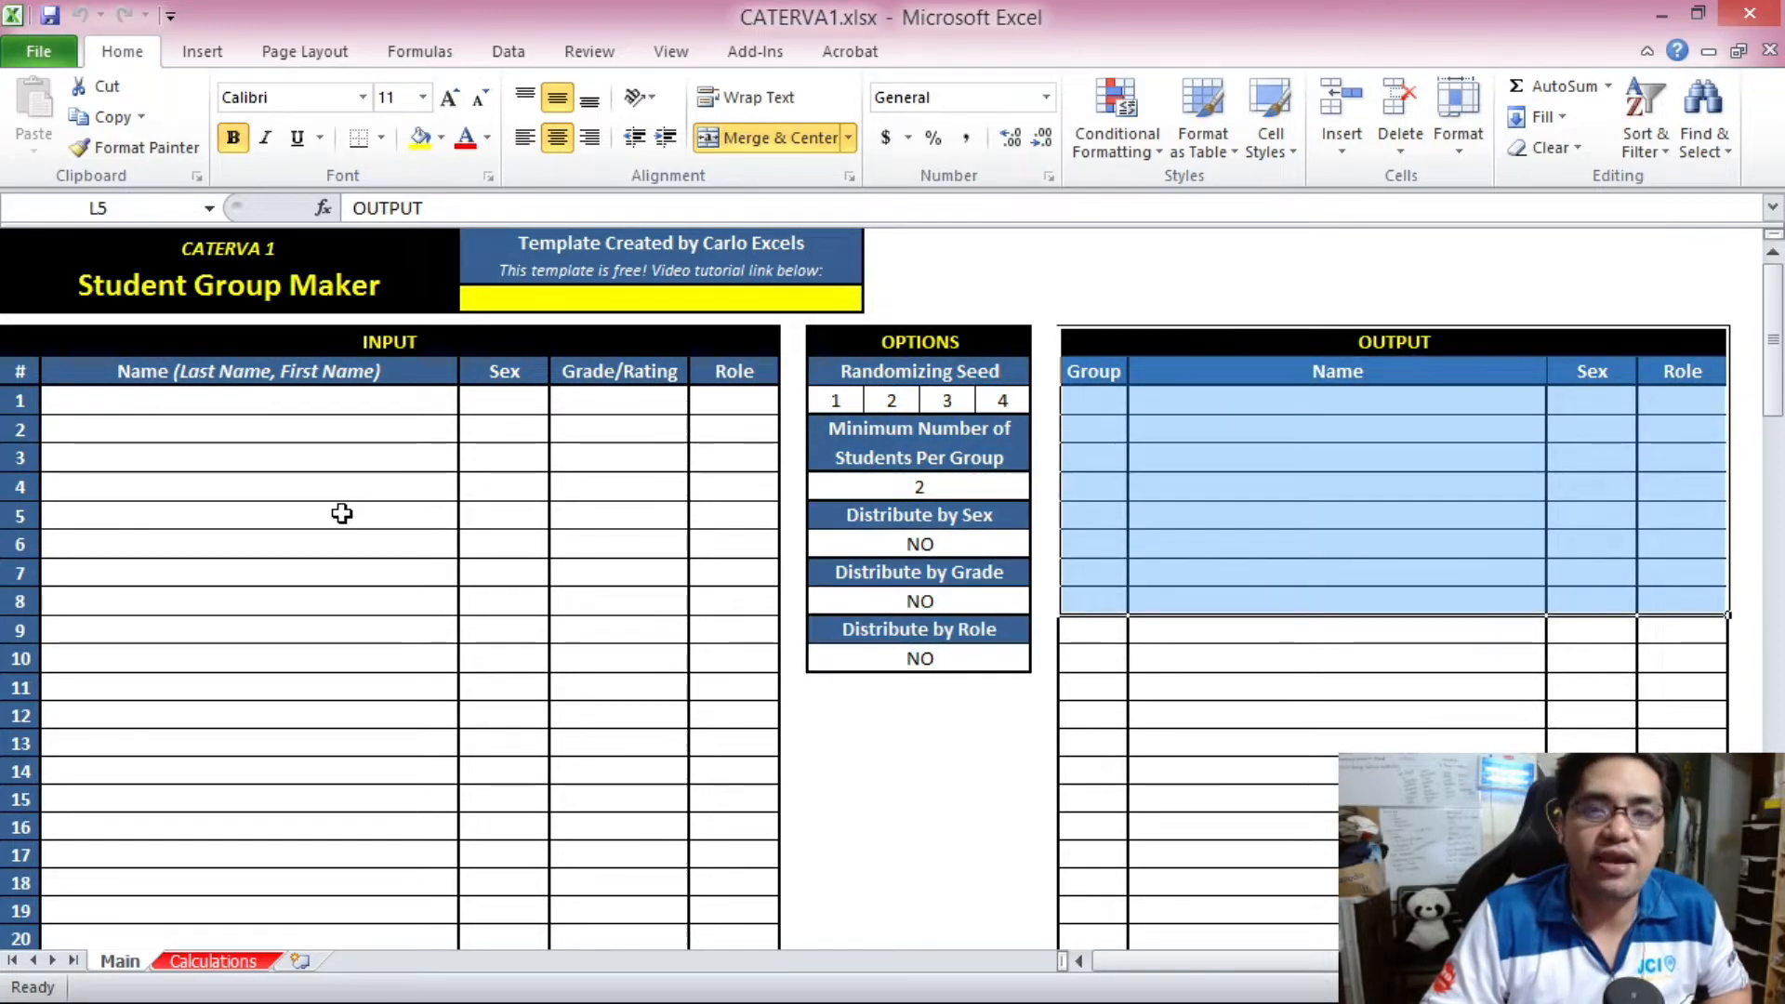
# Examine the Name and Sex columns of the INPUT table, including the rows available for students
pyautogui.click(235, 337)
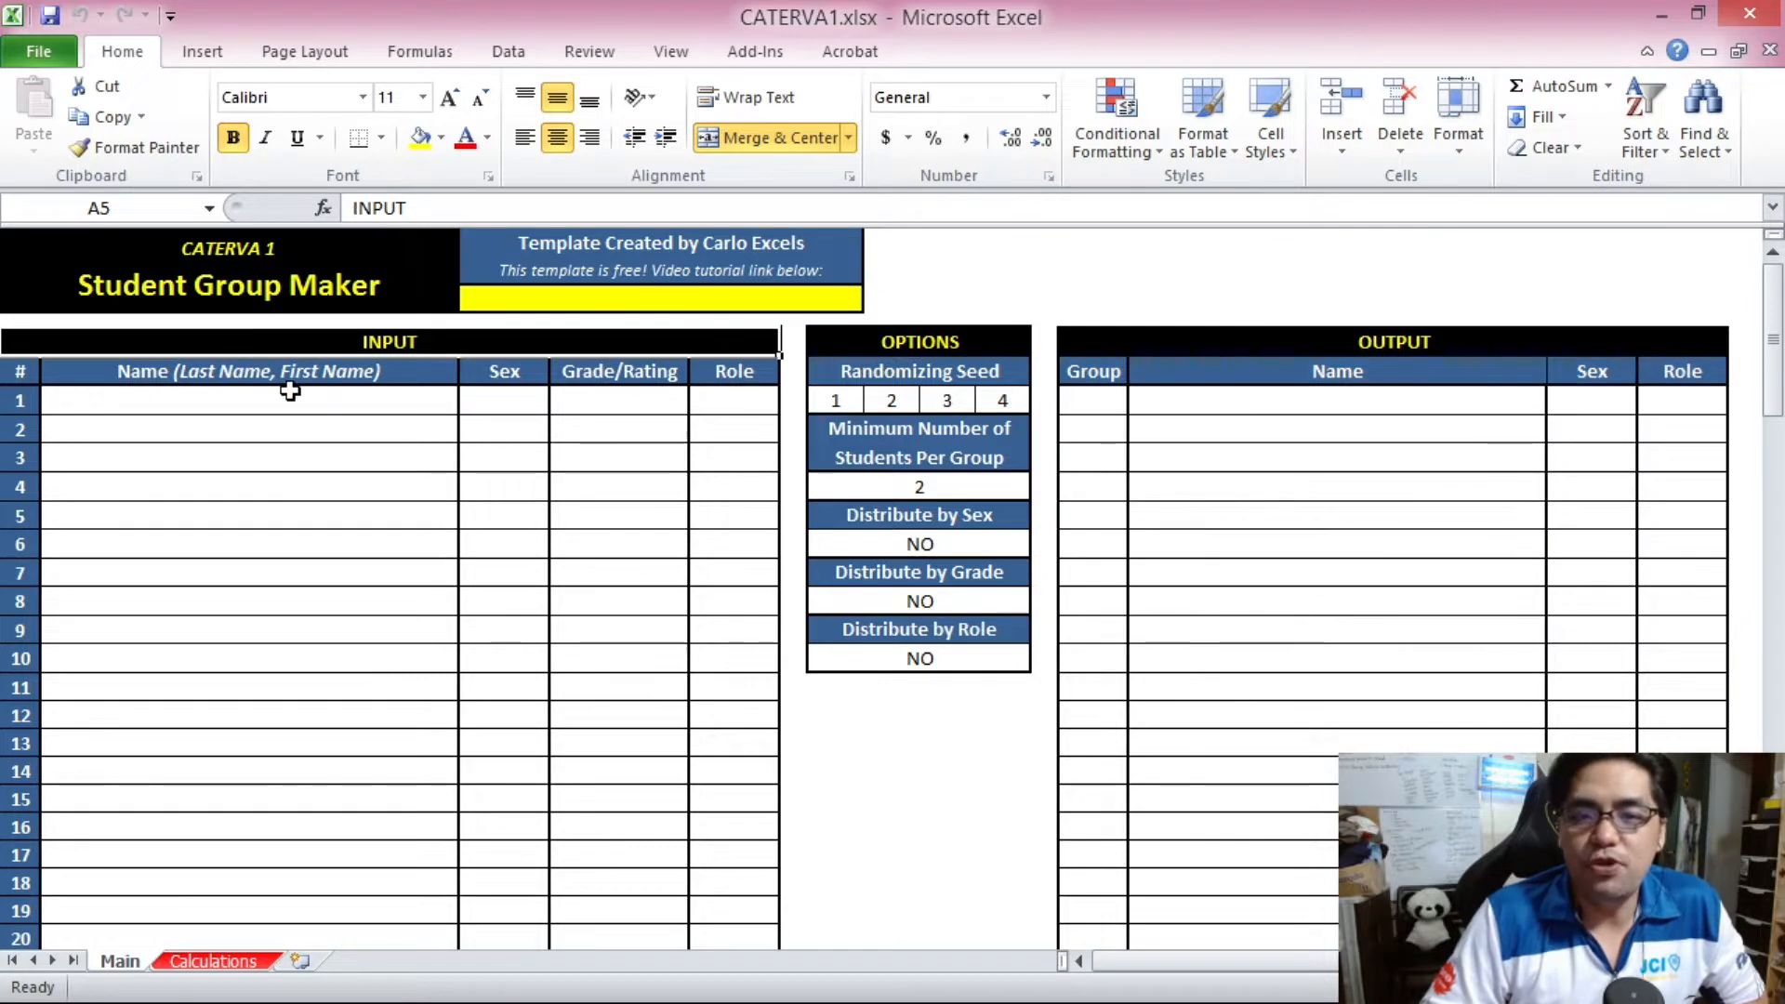
pyautogui.click(290, 395)
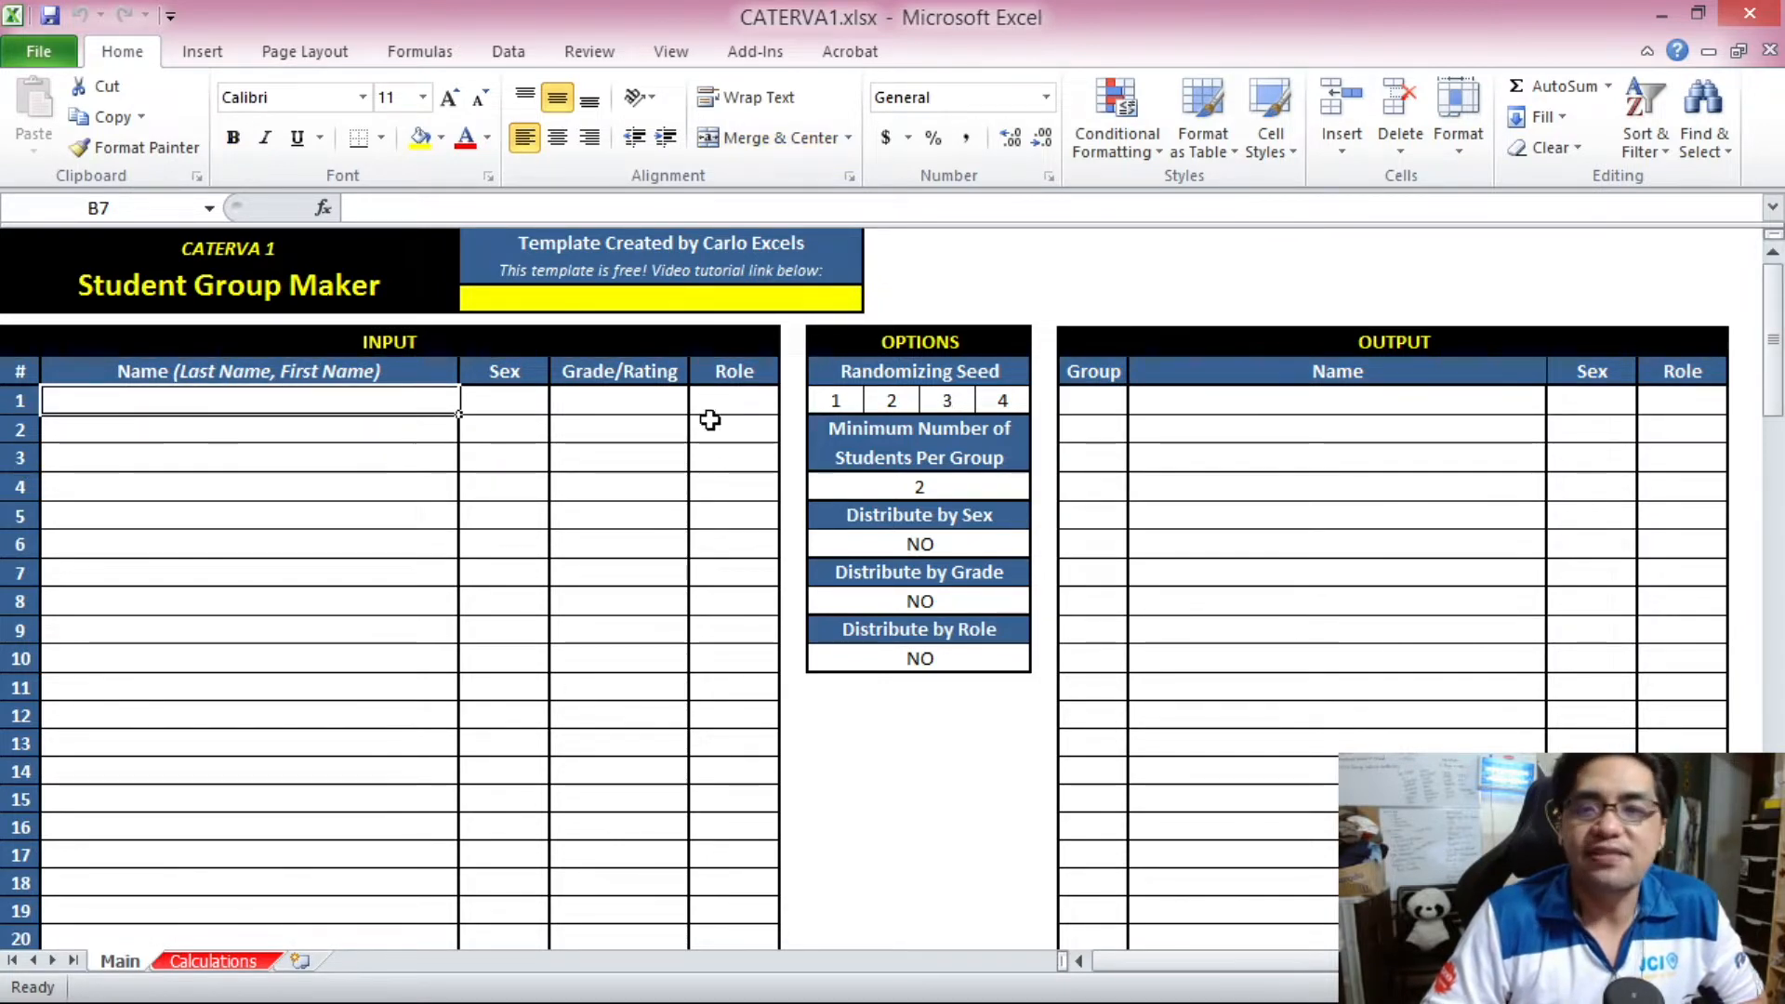
pyautogui.moveTo(1773, 354); pyautogui.dragTo(1769, 265)
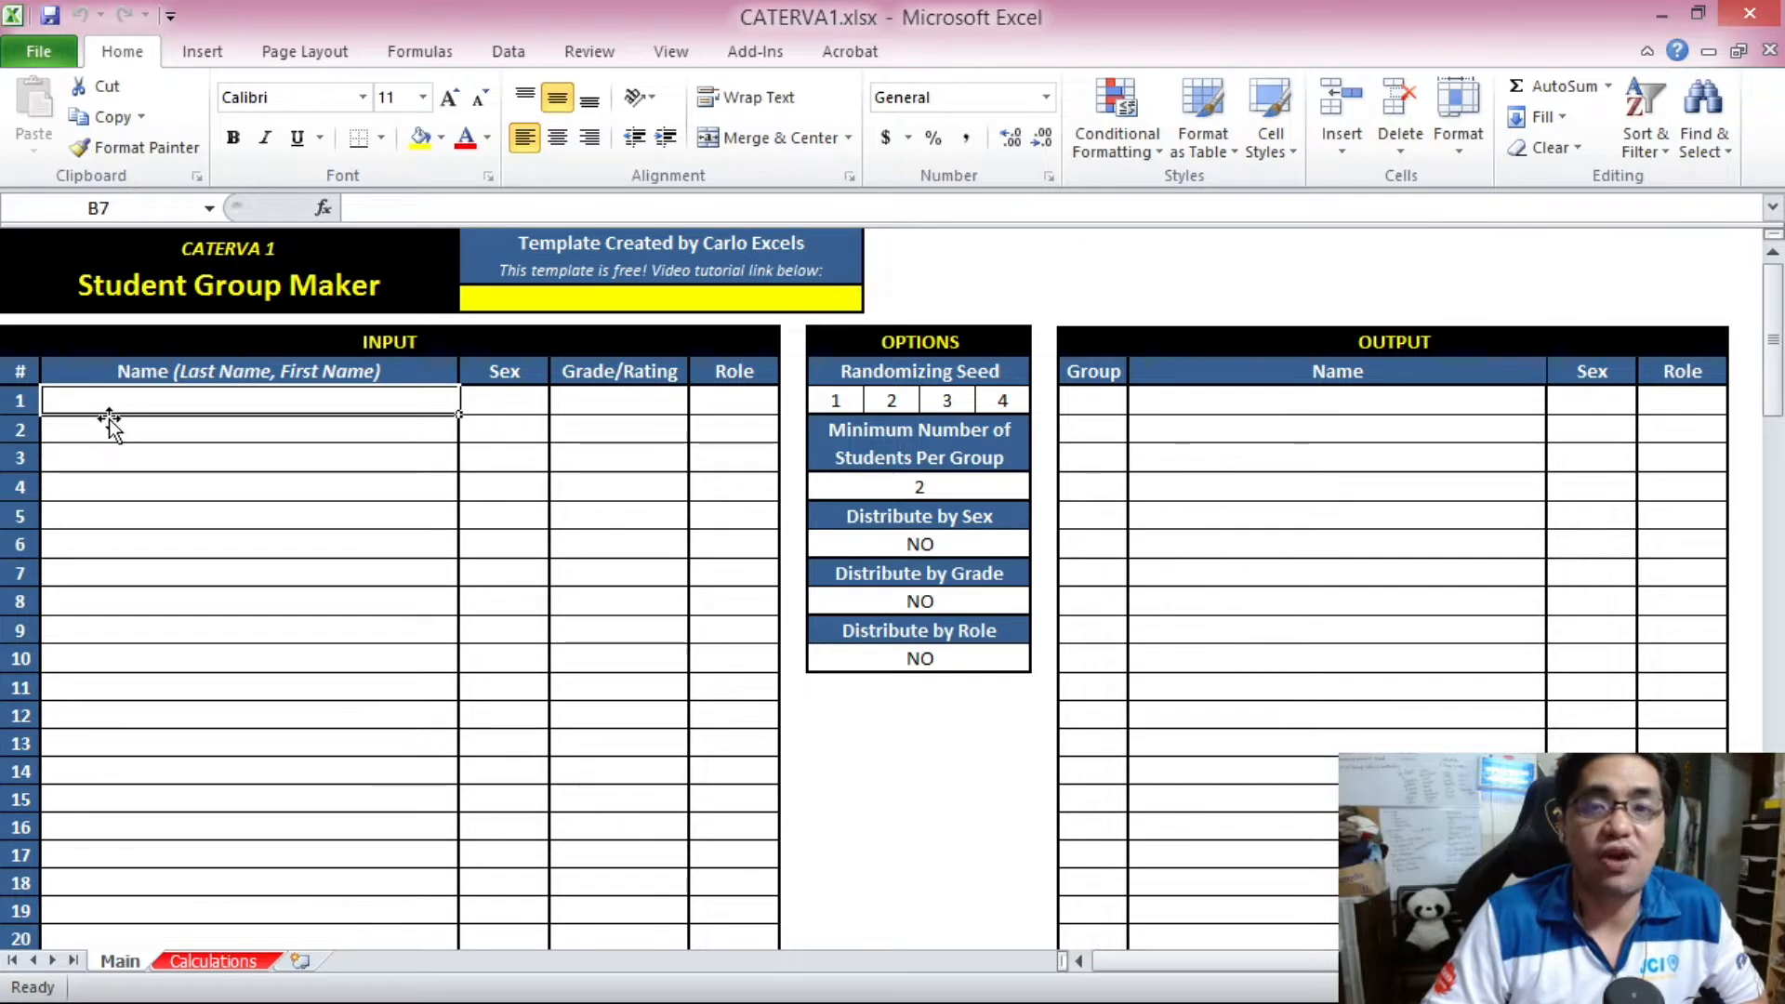
pyautogui.moveTo(124, 402); pyautogui.dragTo(143, 884)
pyautogui.scroll(-3, 143, 884)
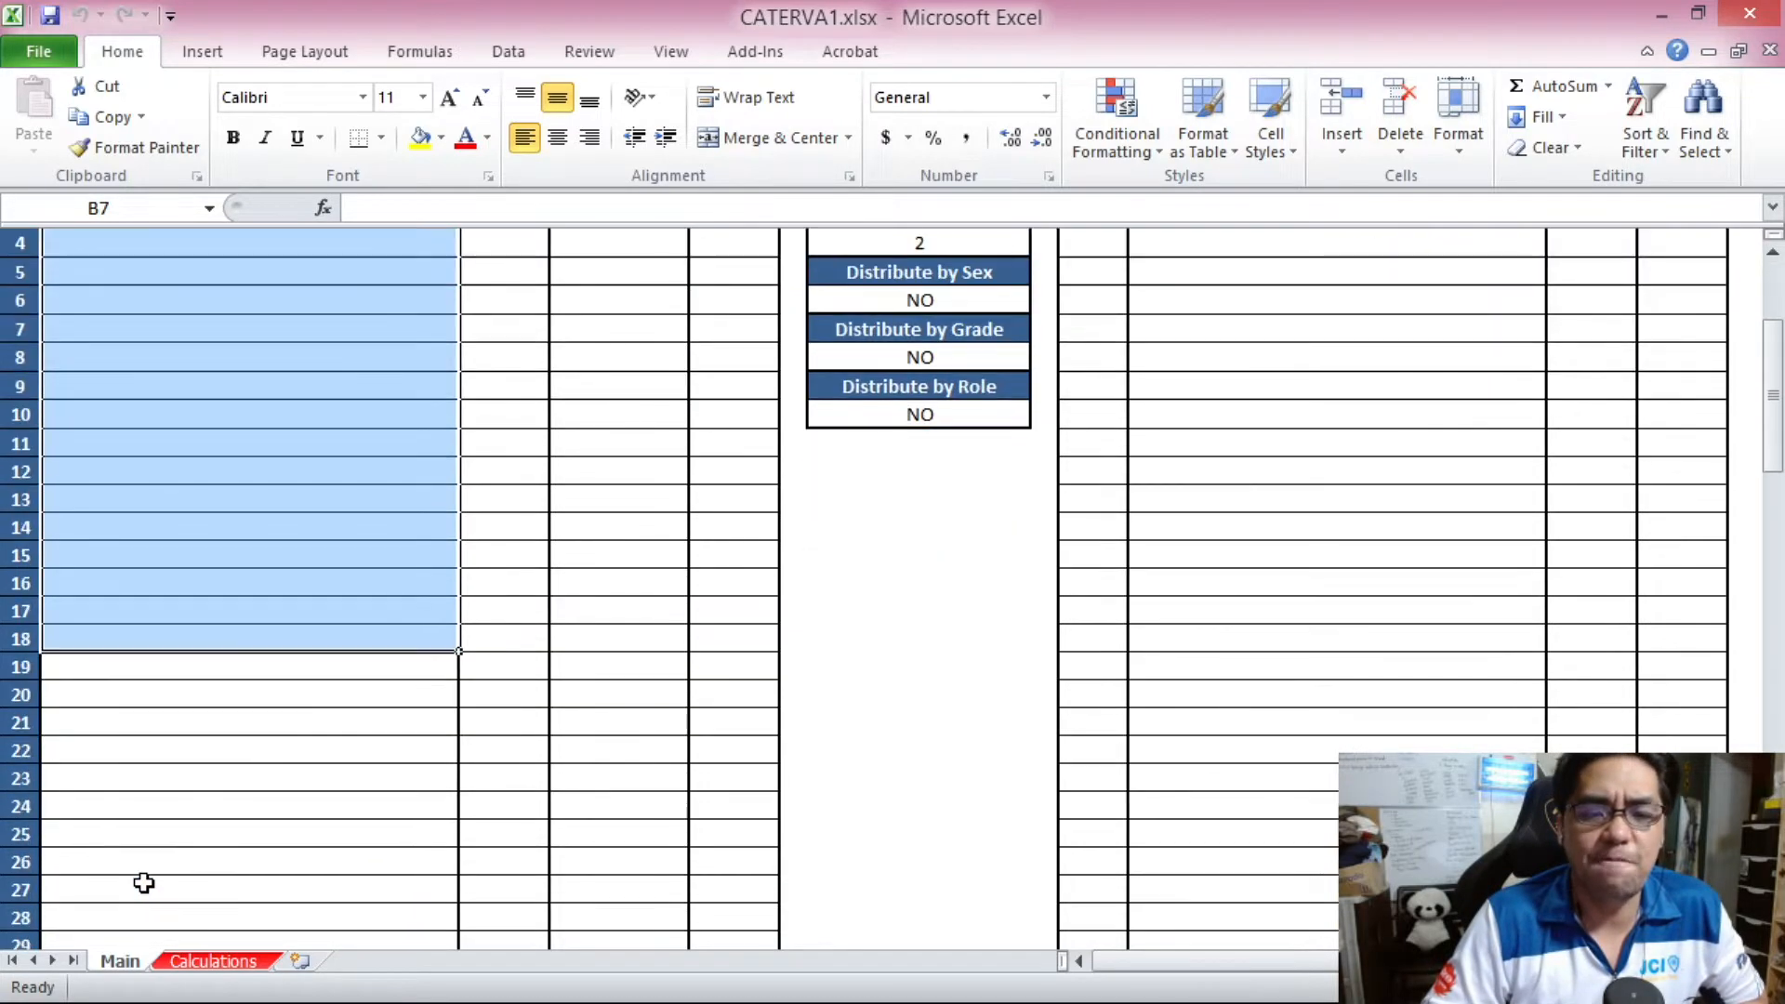
pyautogui.scroll(3, 144, 884)
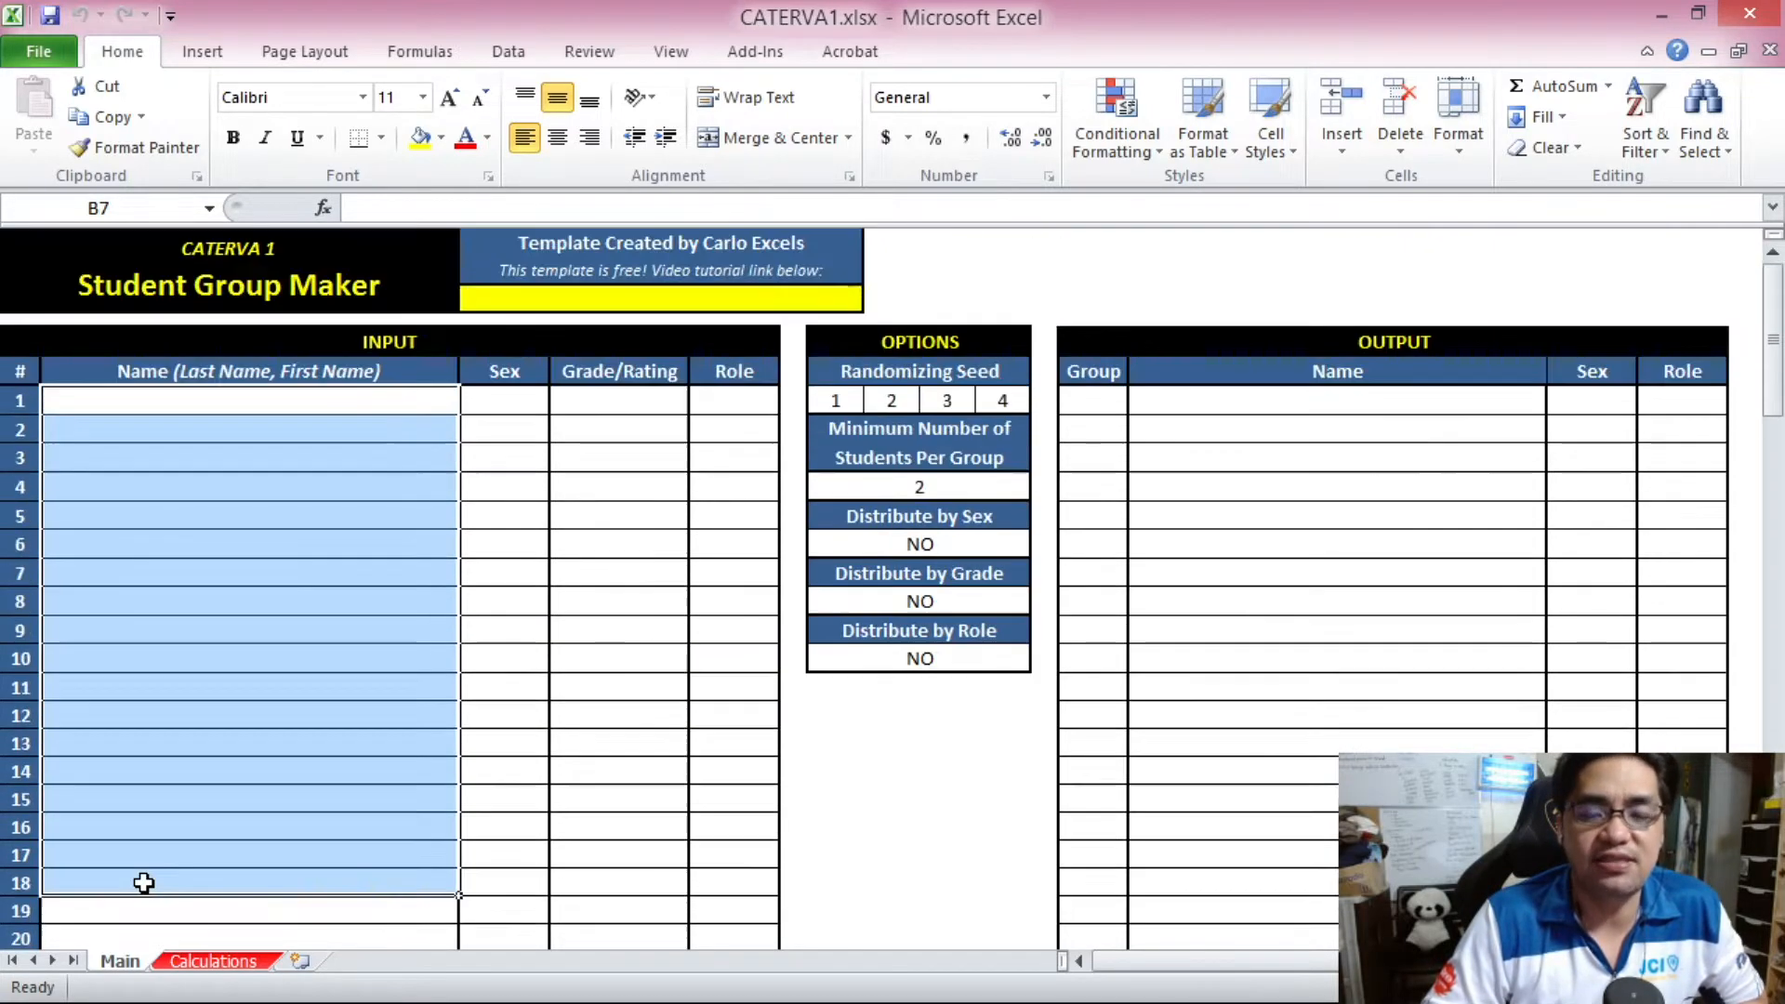
pyautogui.click(176, 401)
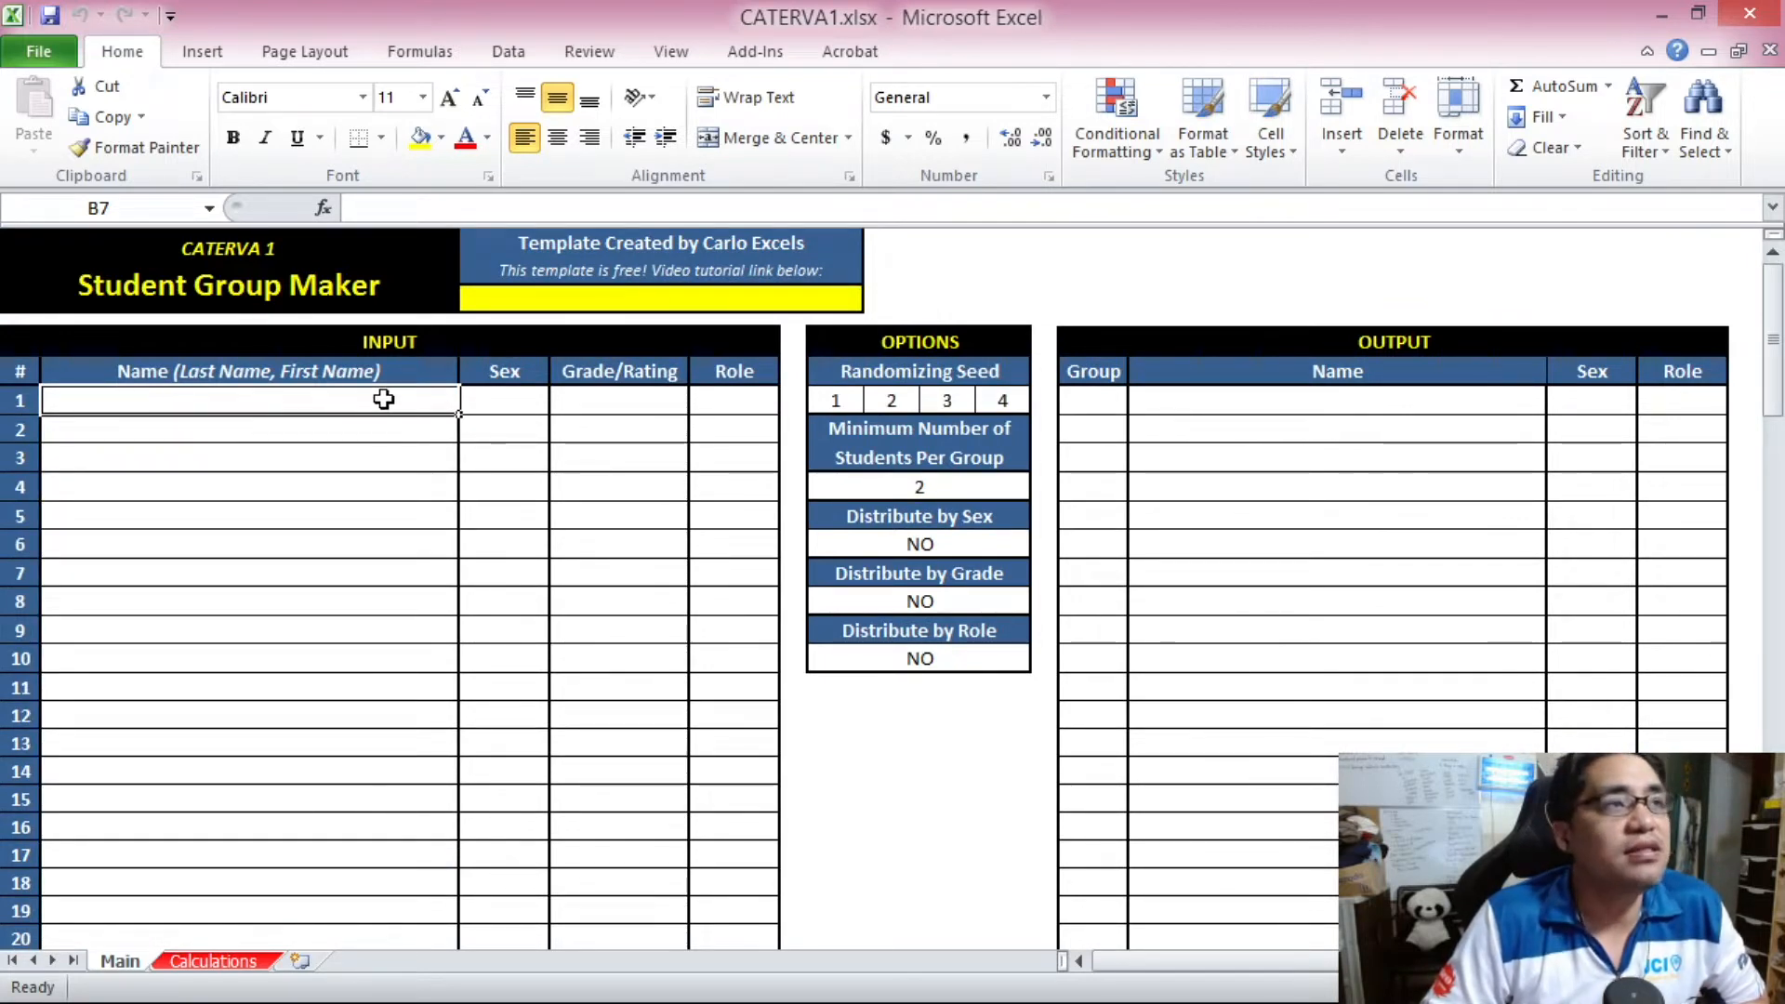
pyautogui.click(482, 399)
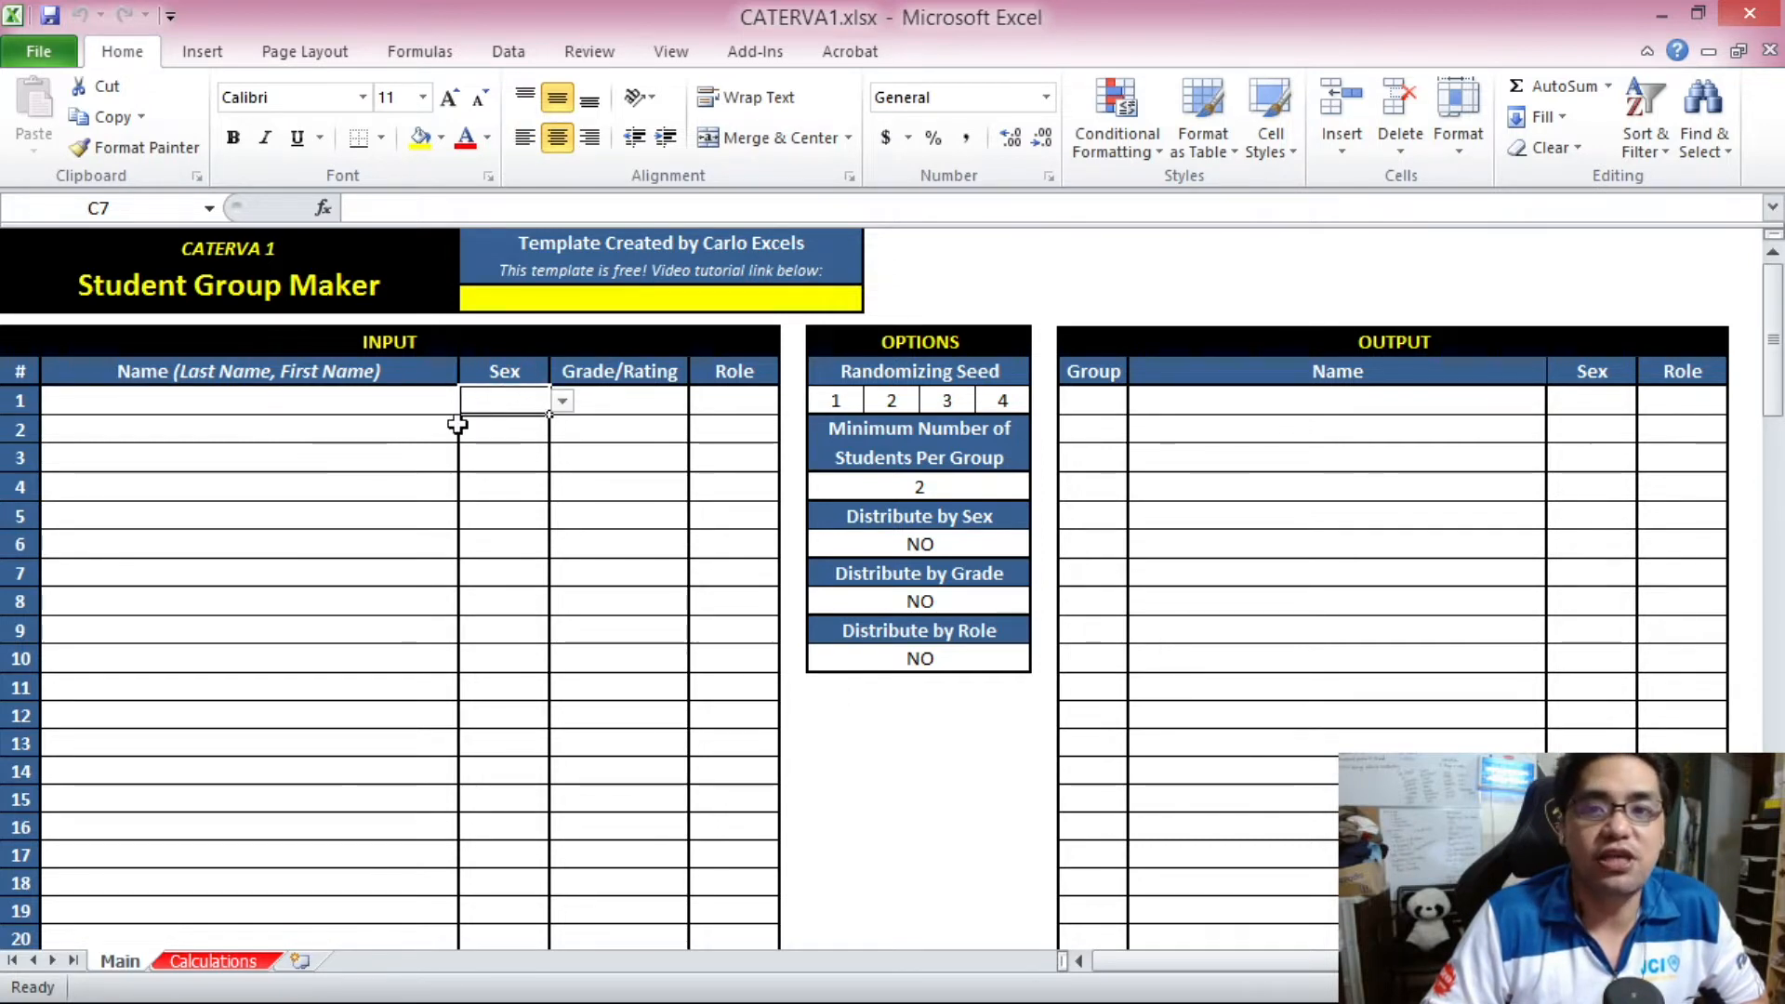
pyautogui.click(450, 411)
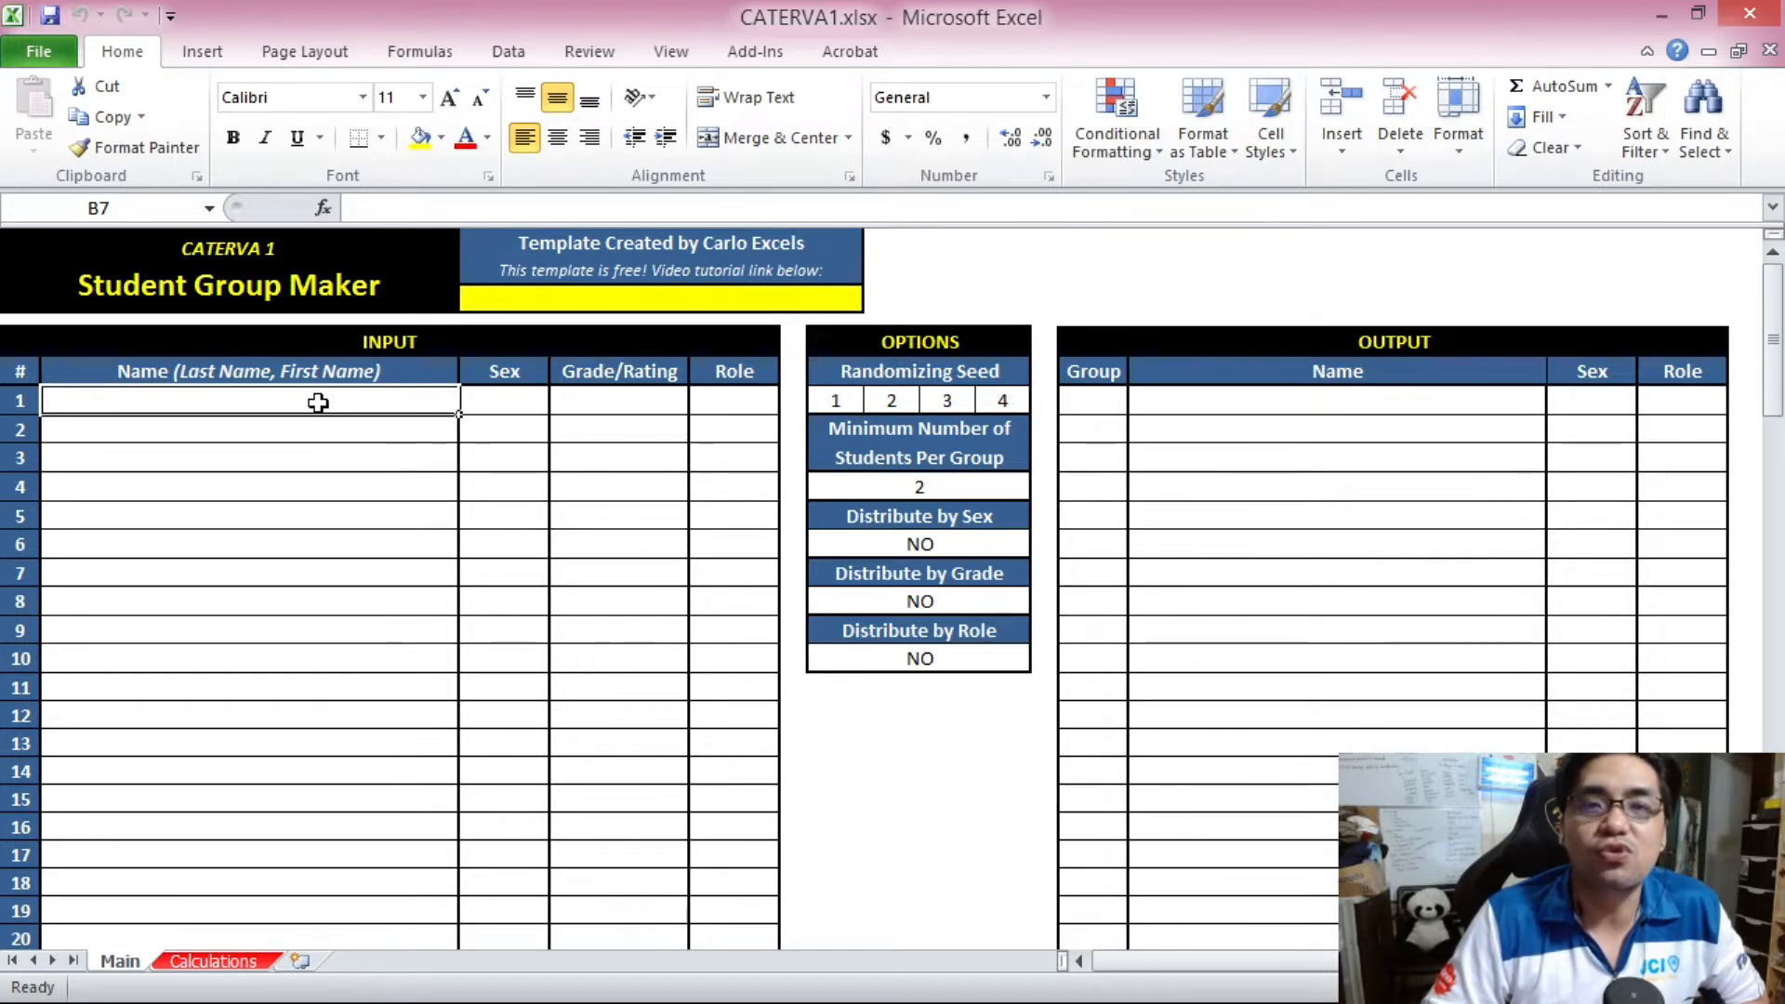
pyautogui.moveTo(318, 400); pyautogui.dragTo(314, 598)
pyautogui.click(314, 597)
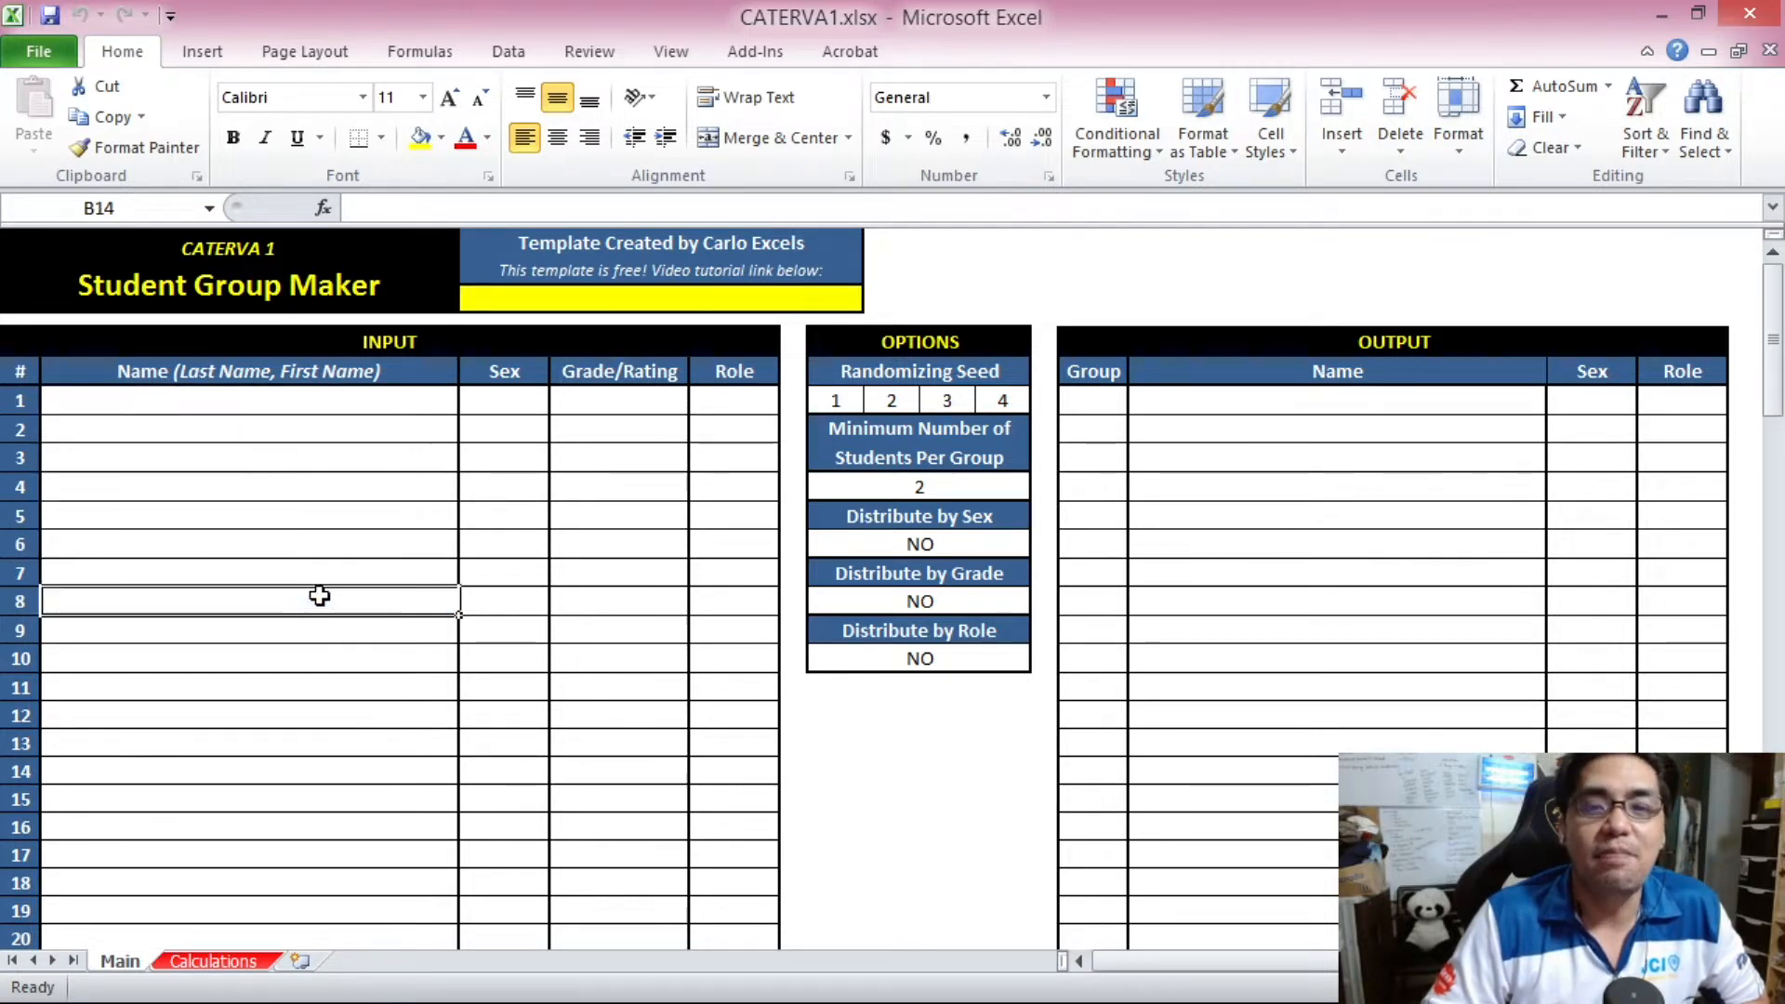
pyautogui.moveTo(502, 403); pyautogui.dragTo(506, 595)
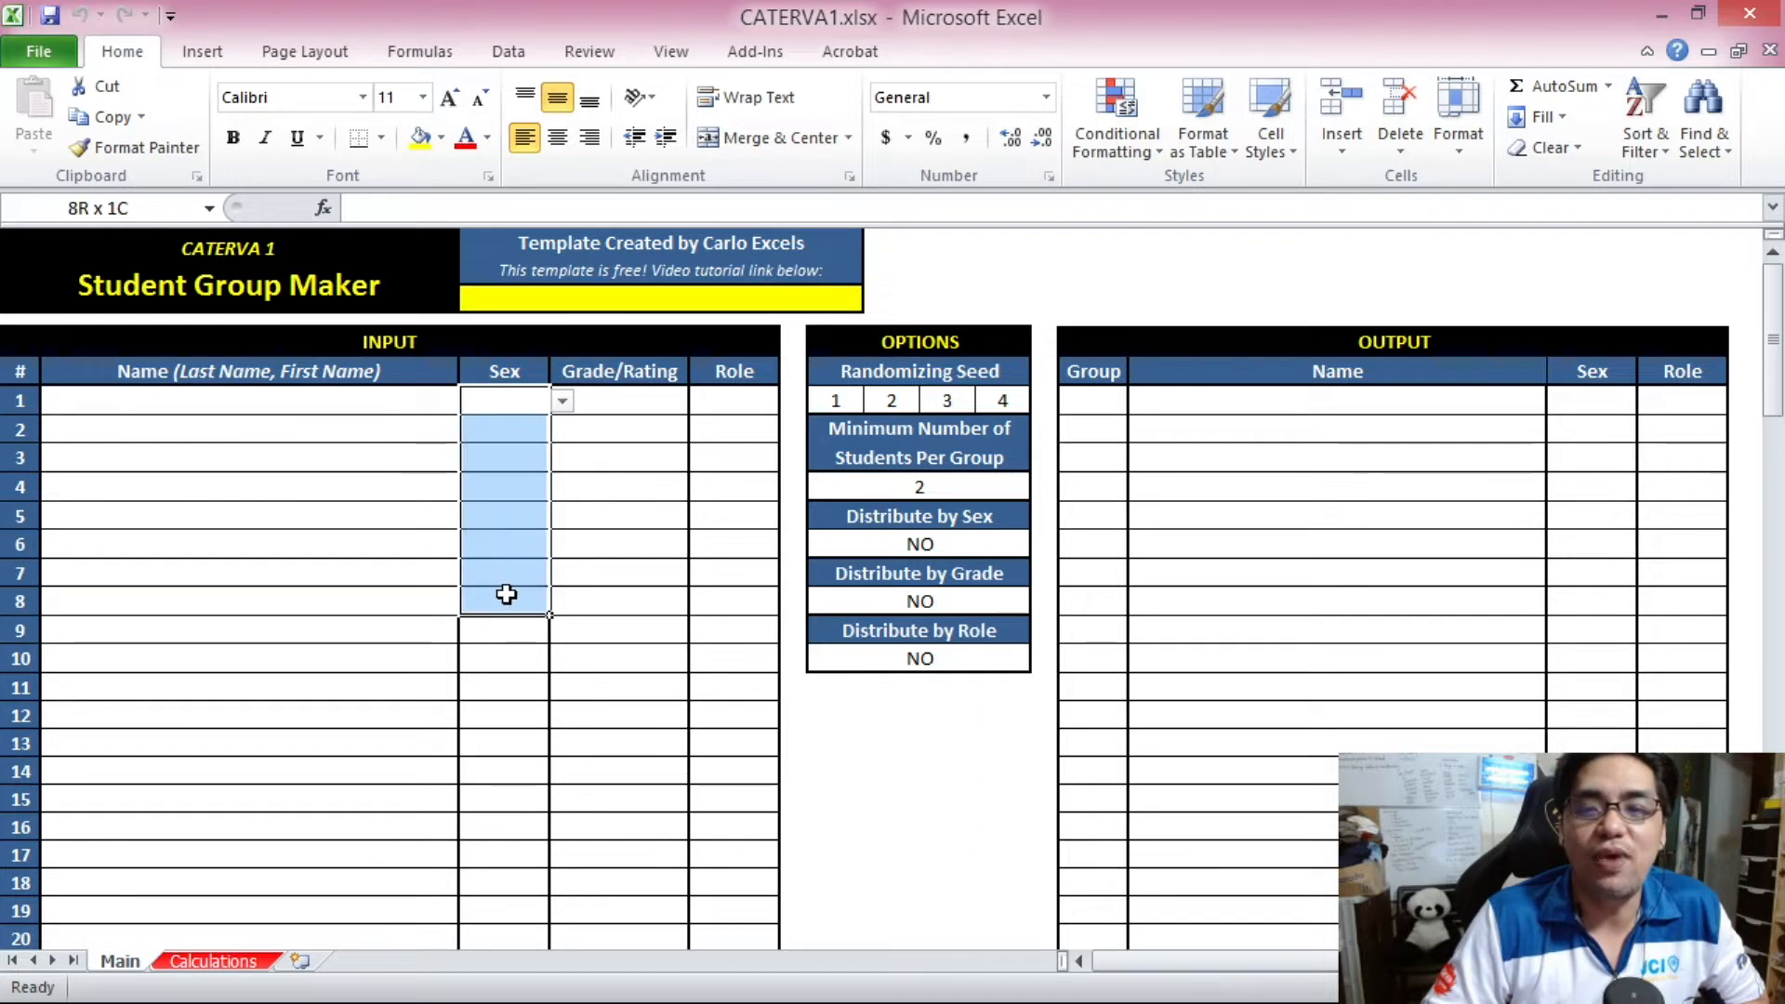
pyautogui.click(325, 627)
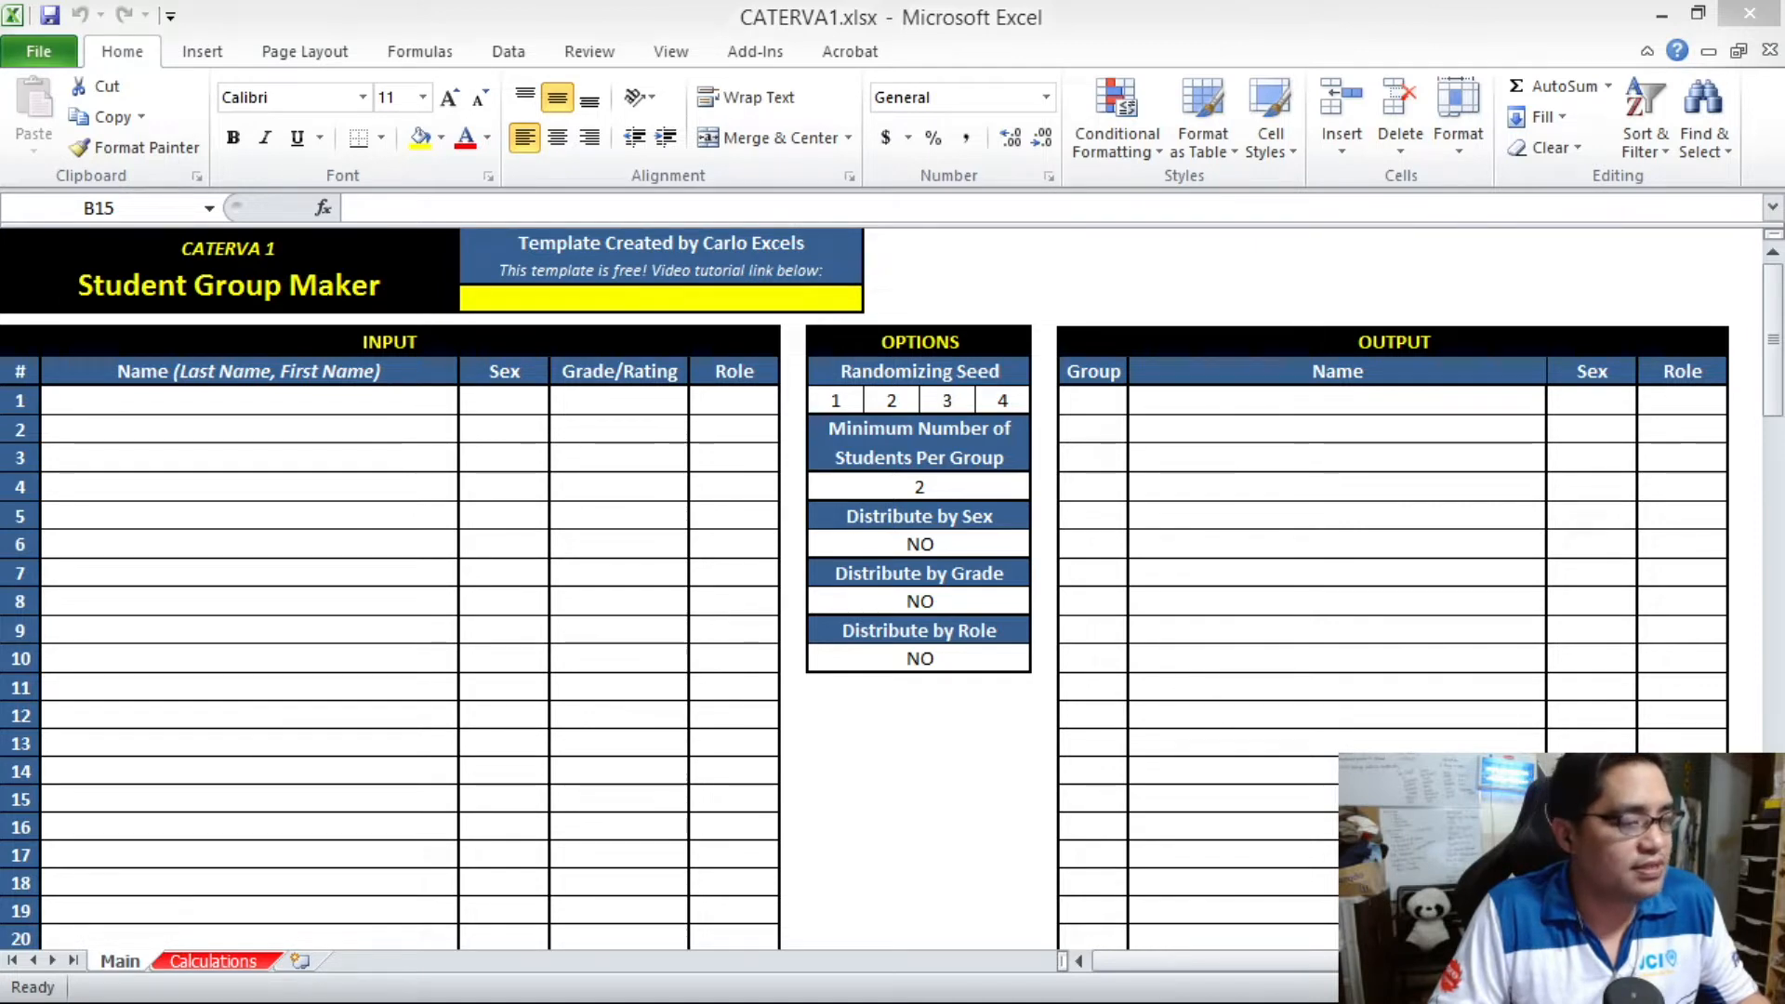
# Paste the copied list of student names and sexes into the INPUT table, starting at the first row's Name cell
pyautogui.hotkey('alt', 'Tab')
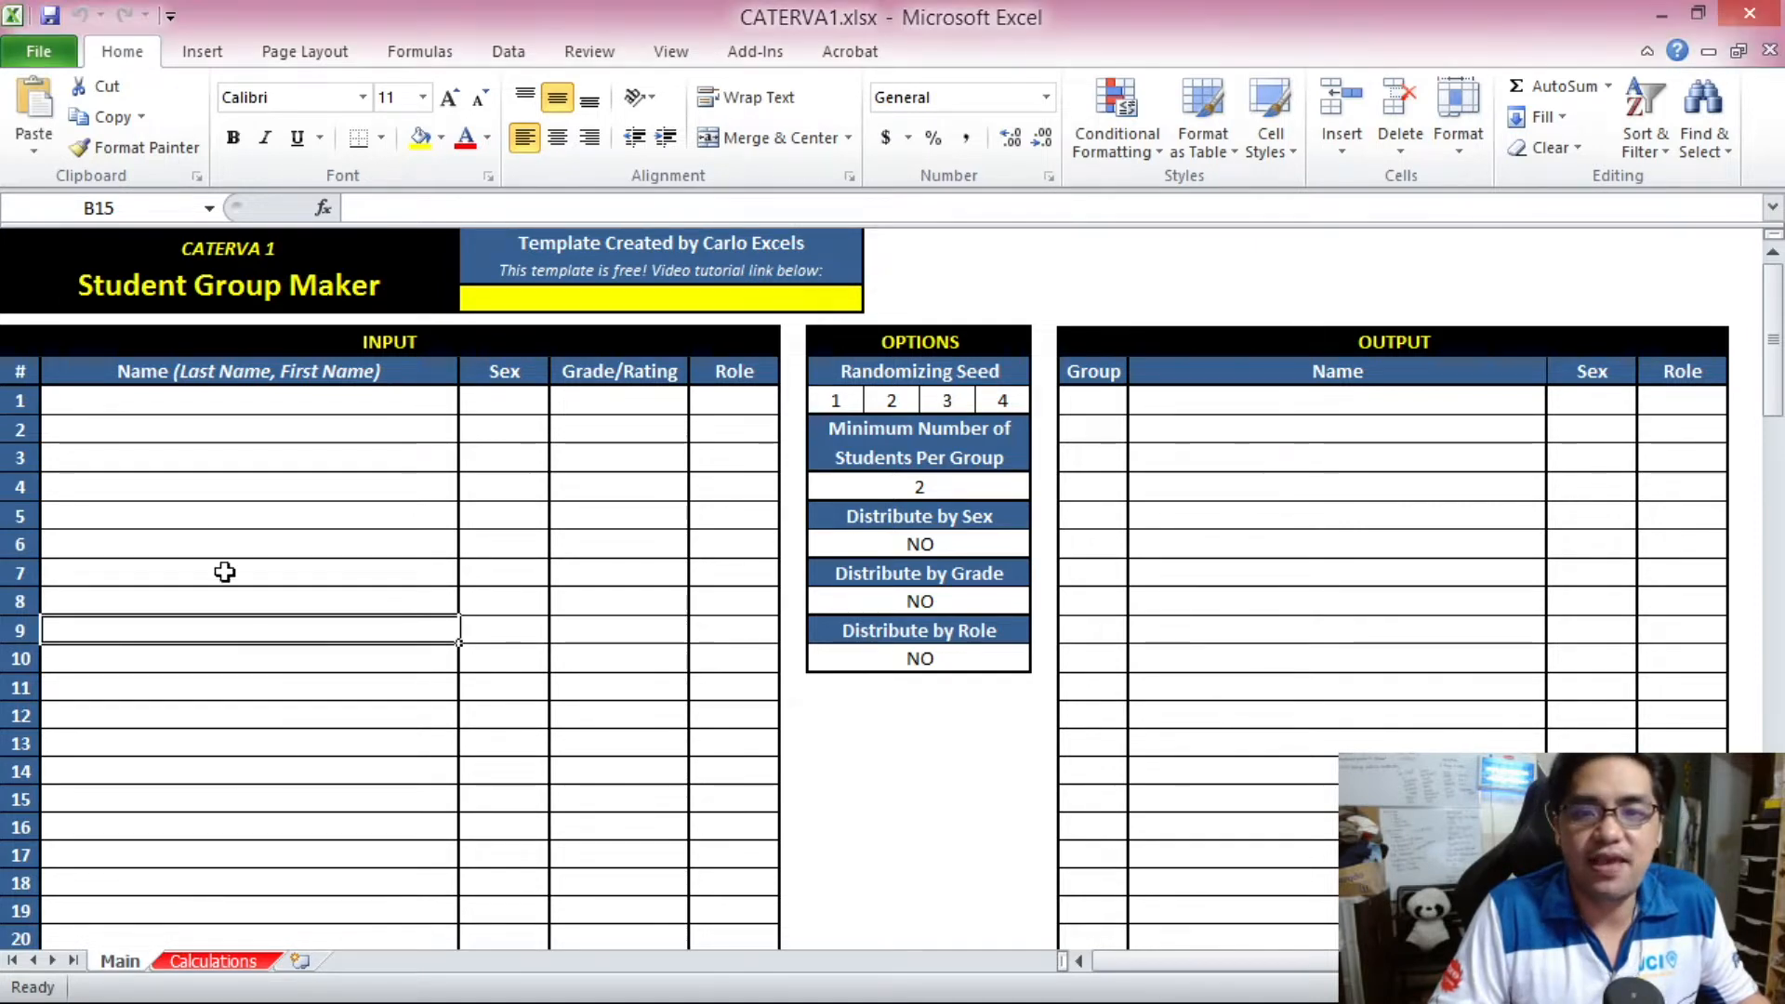
pyautogui.rightClick(223, 392)
pyautogui.click(377, 494)
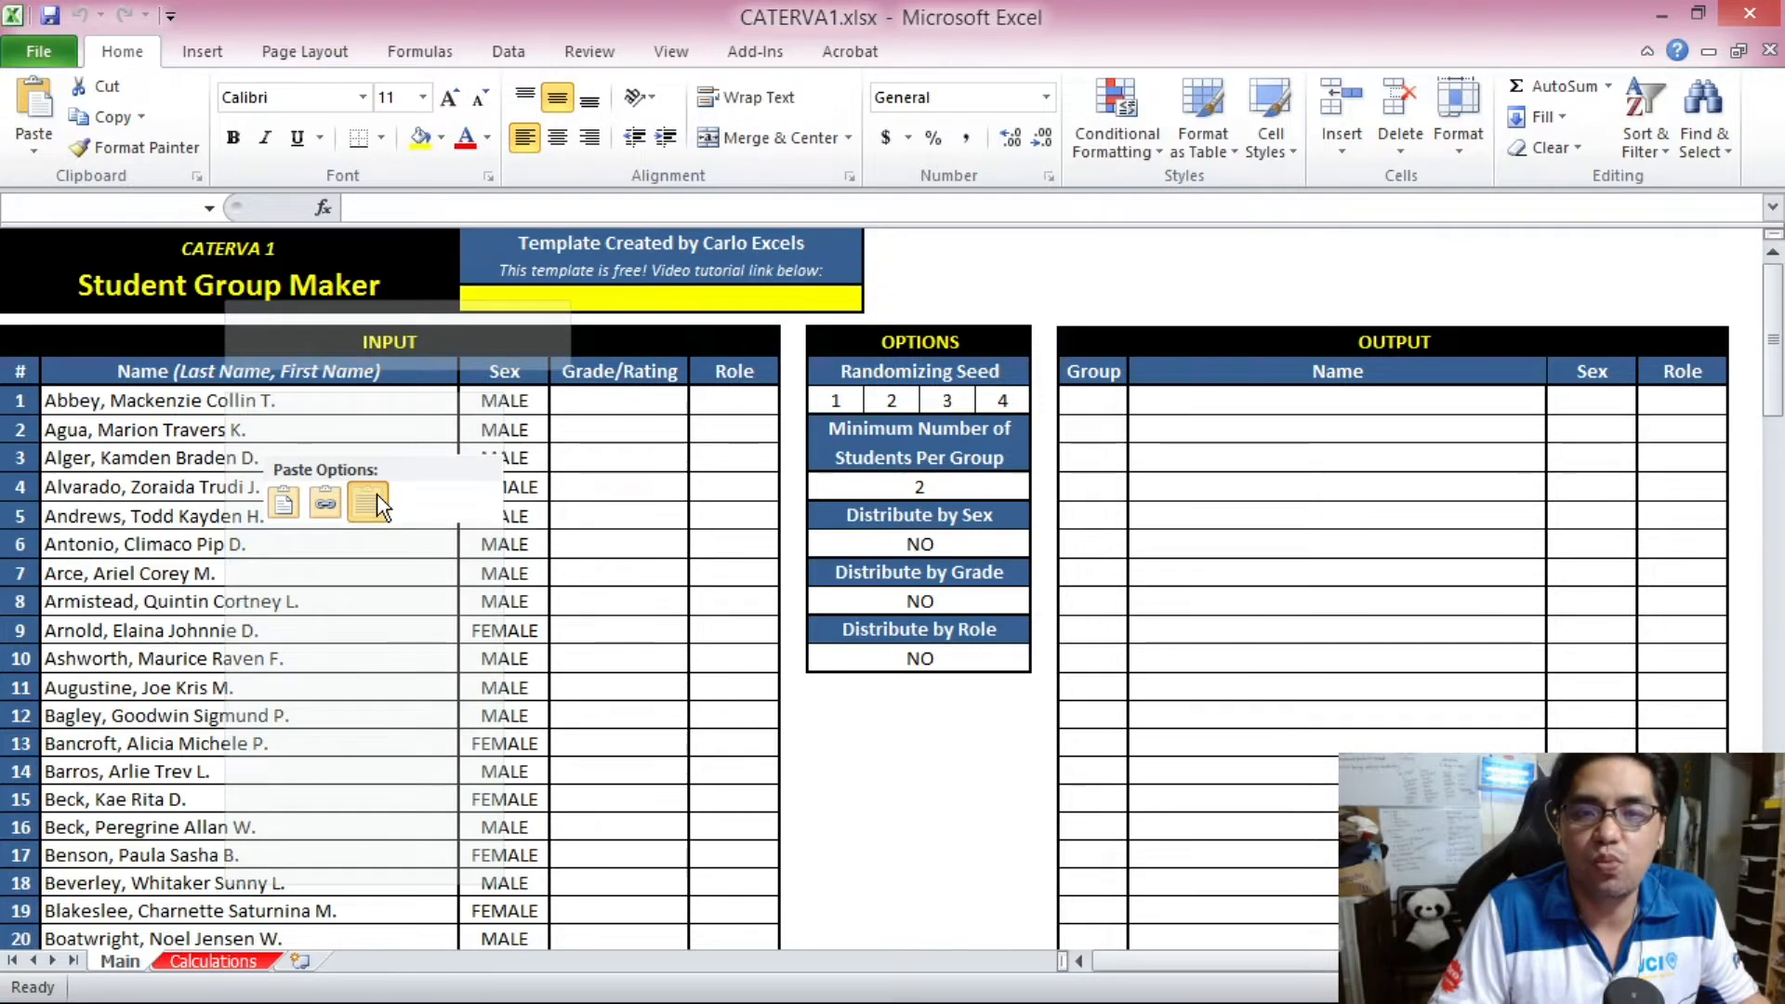
pyautogui.click(288, 488)
pyautogui.click(276, 407)
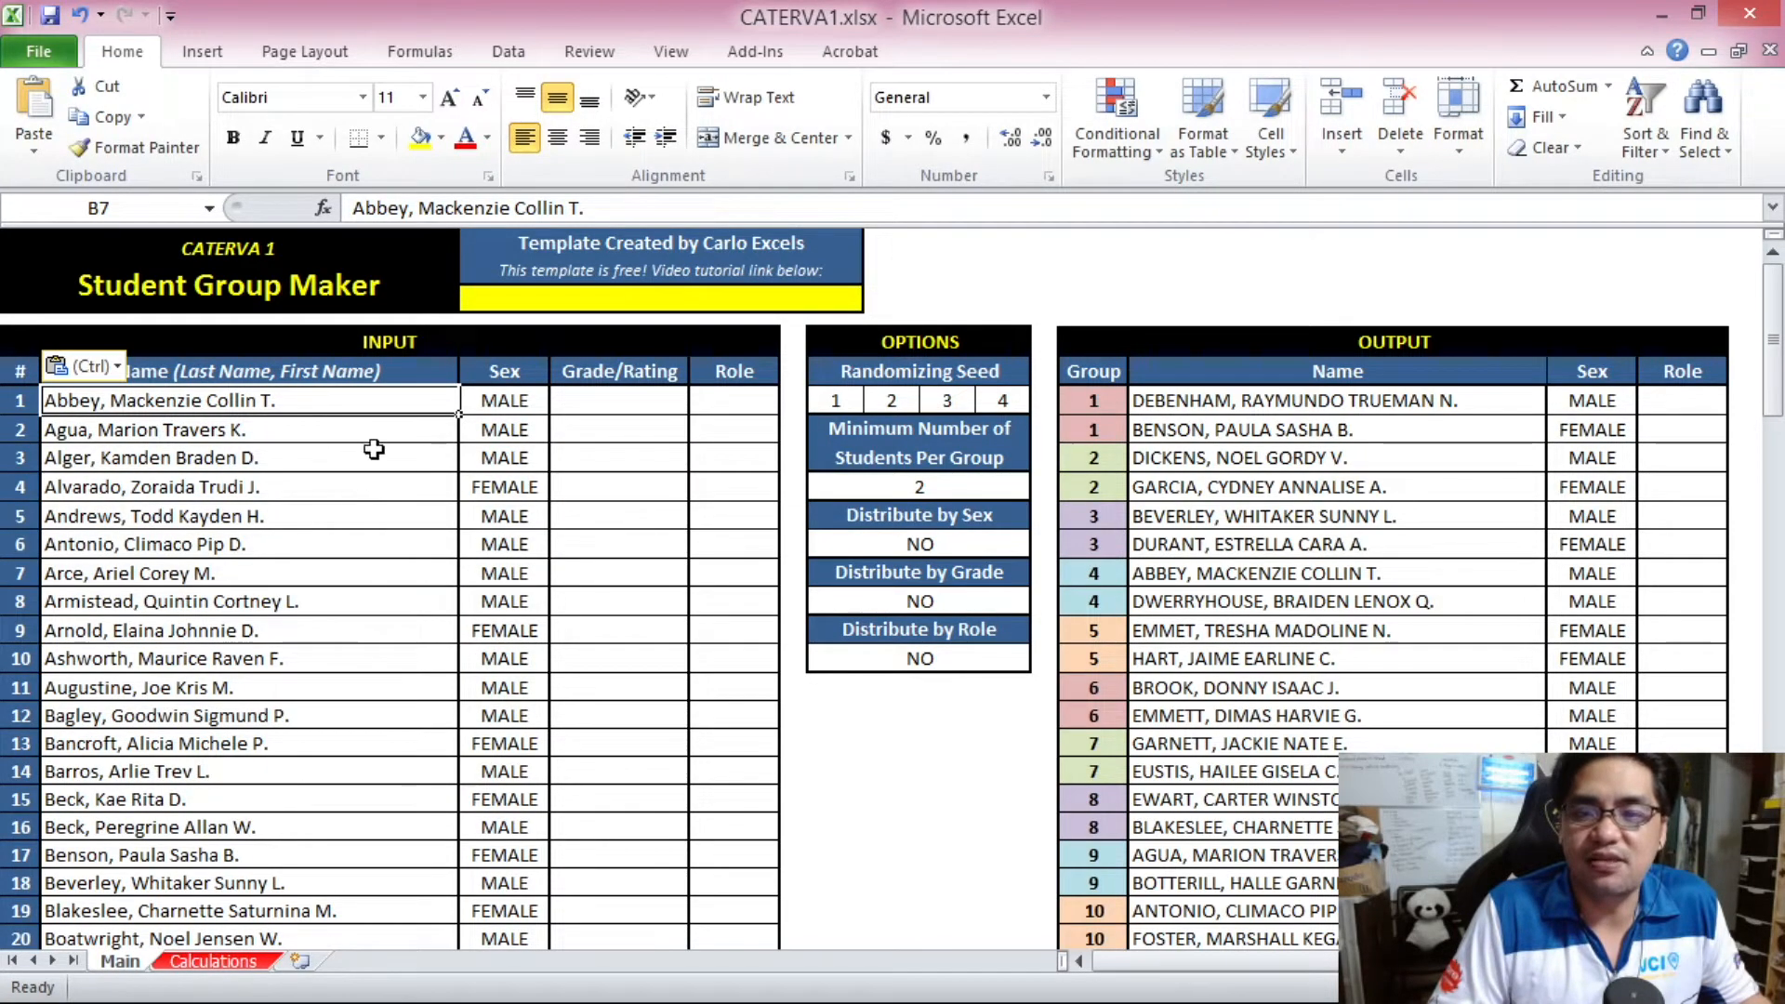
pyautogui.moveTo(1772, 325); pyautogui.dragTo(1732, 293)
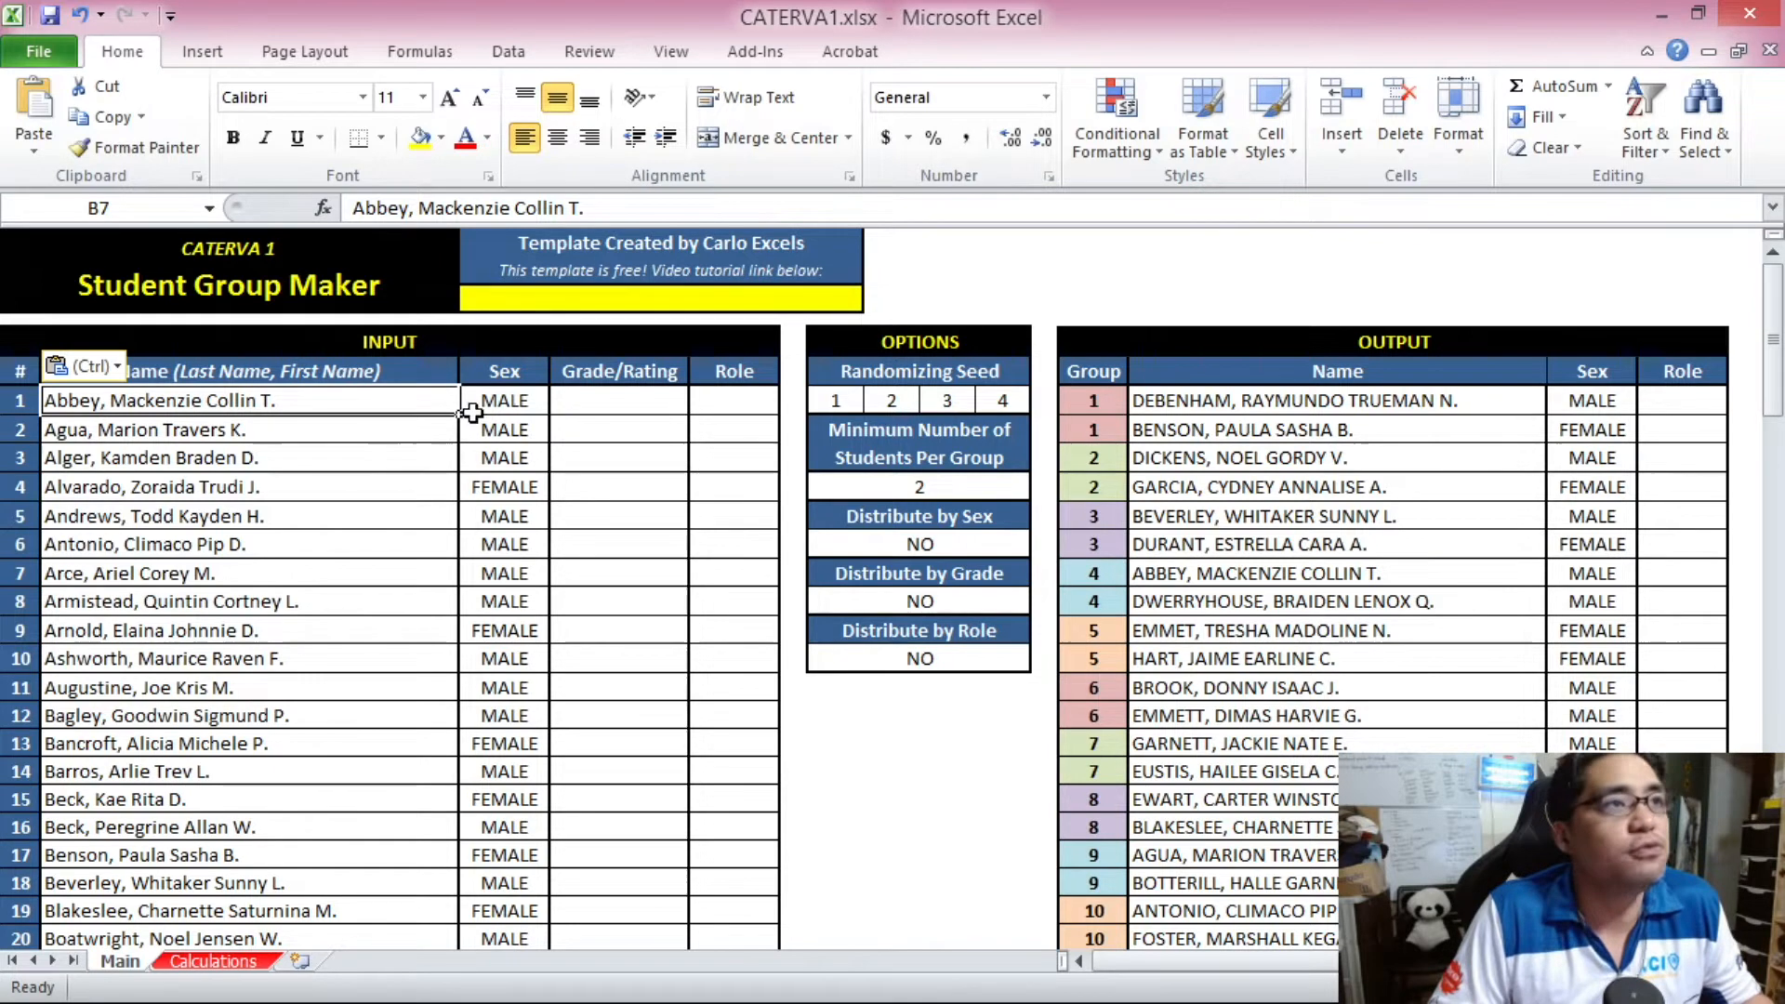
pyautogui.moveTo(319, 401); pyautogui.dragTo(357, 479)
pyautogui.moveTo(484, 402); pyautogui.dragTo(494, 505)
pyautogui.click(350, 514)
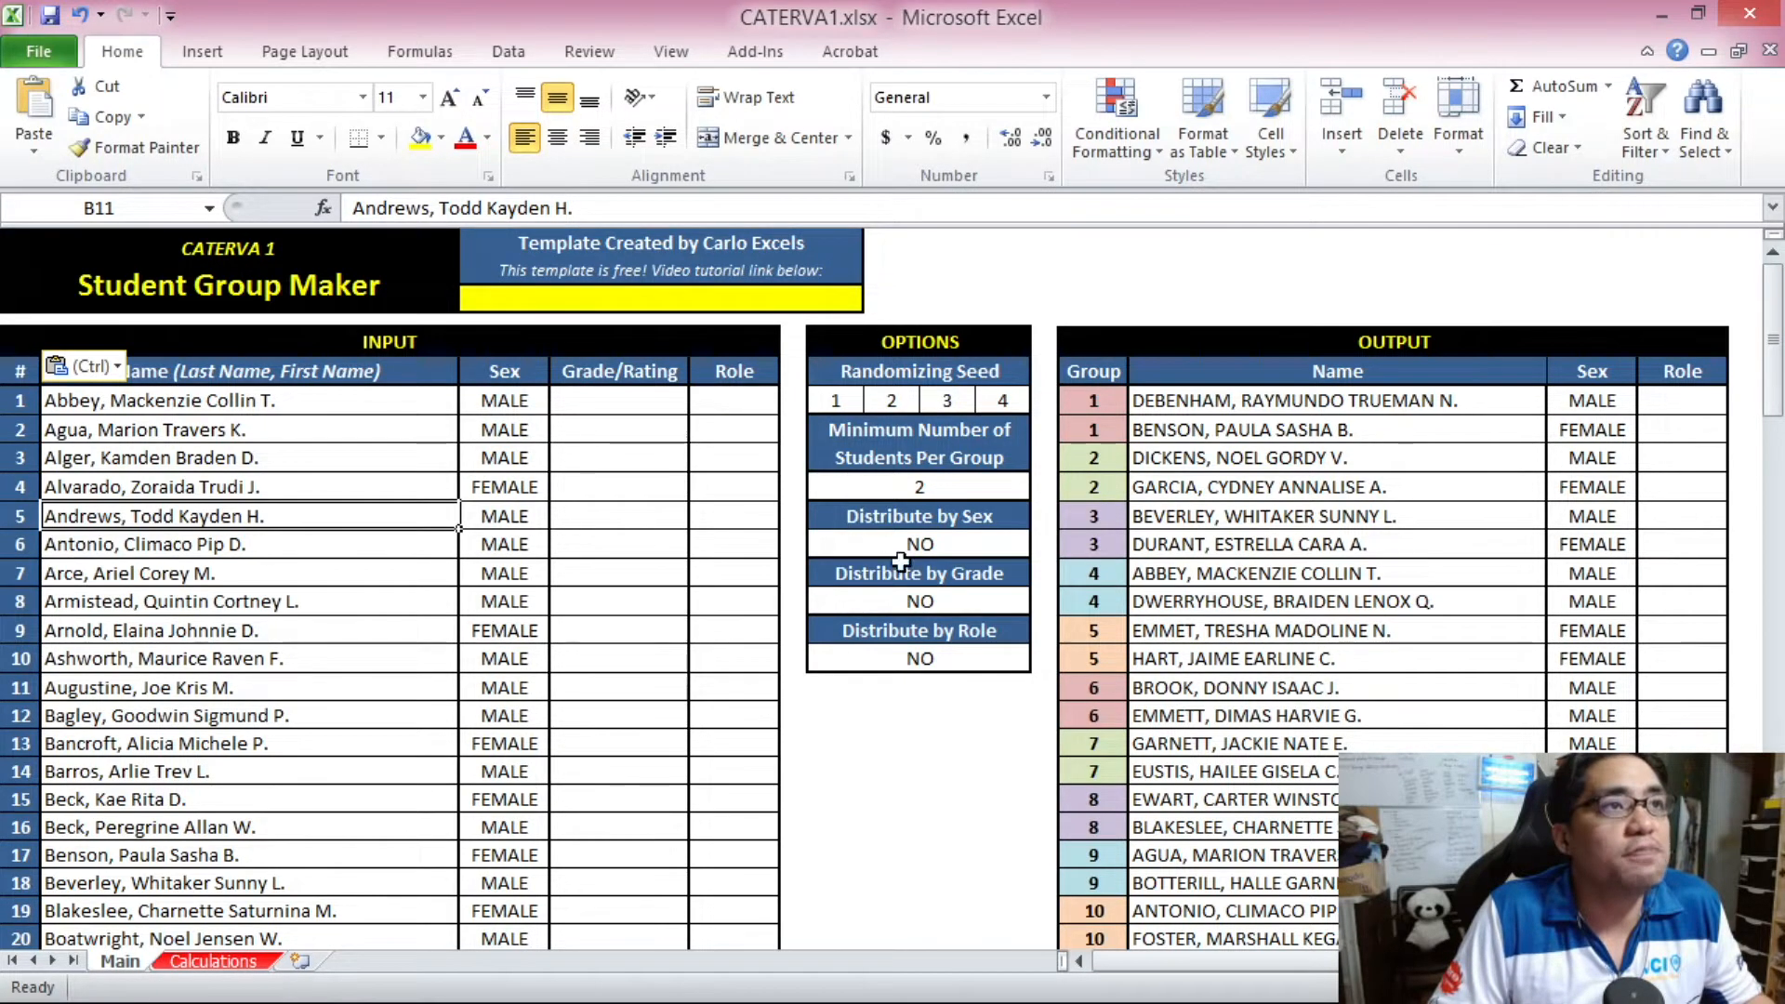
# Examine the four Randomizing Seed values and the student groups listed in the OUTPUT table
pyautogui.click(854, 403)
pyautogui.click(894, 401)
pyautogui.click(951, 399)
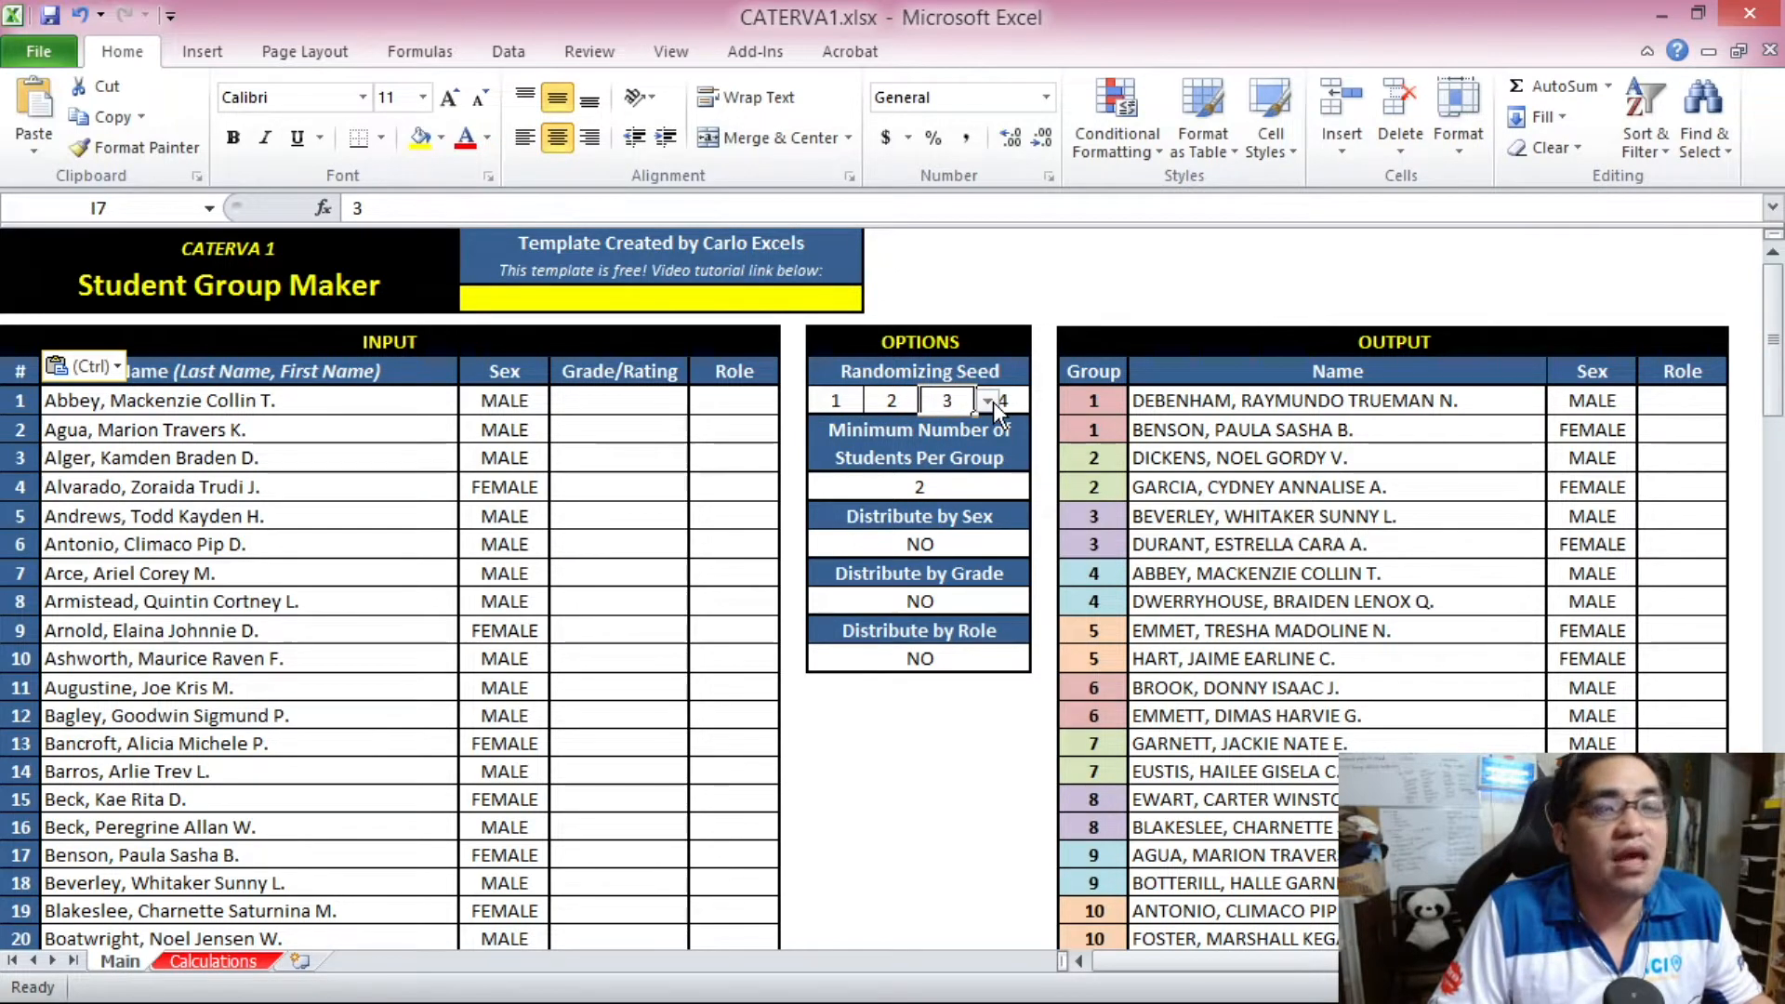
pyautogui.click(1004, 402)
pyautogui.click(835, 407)
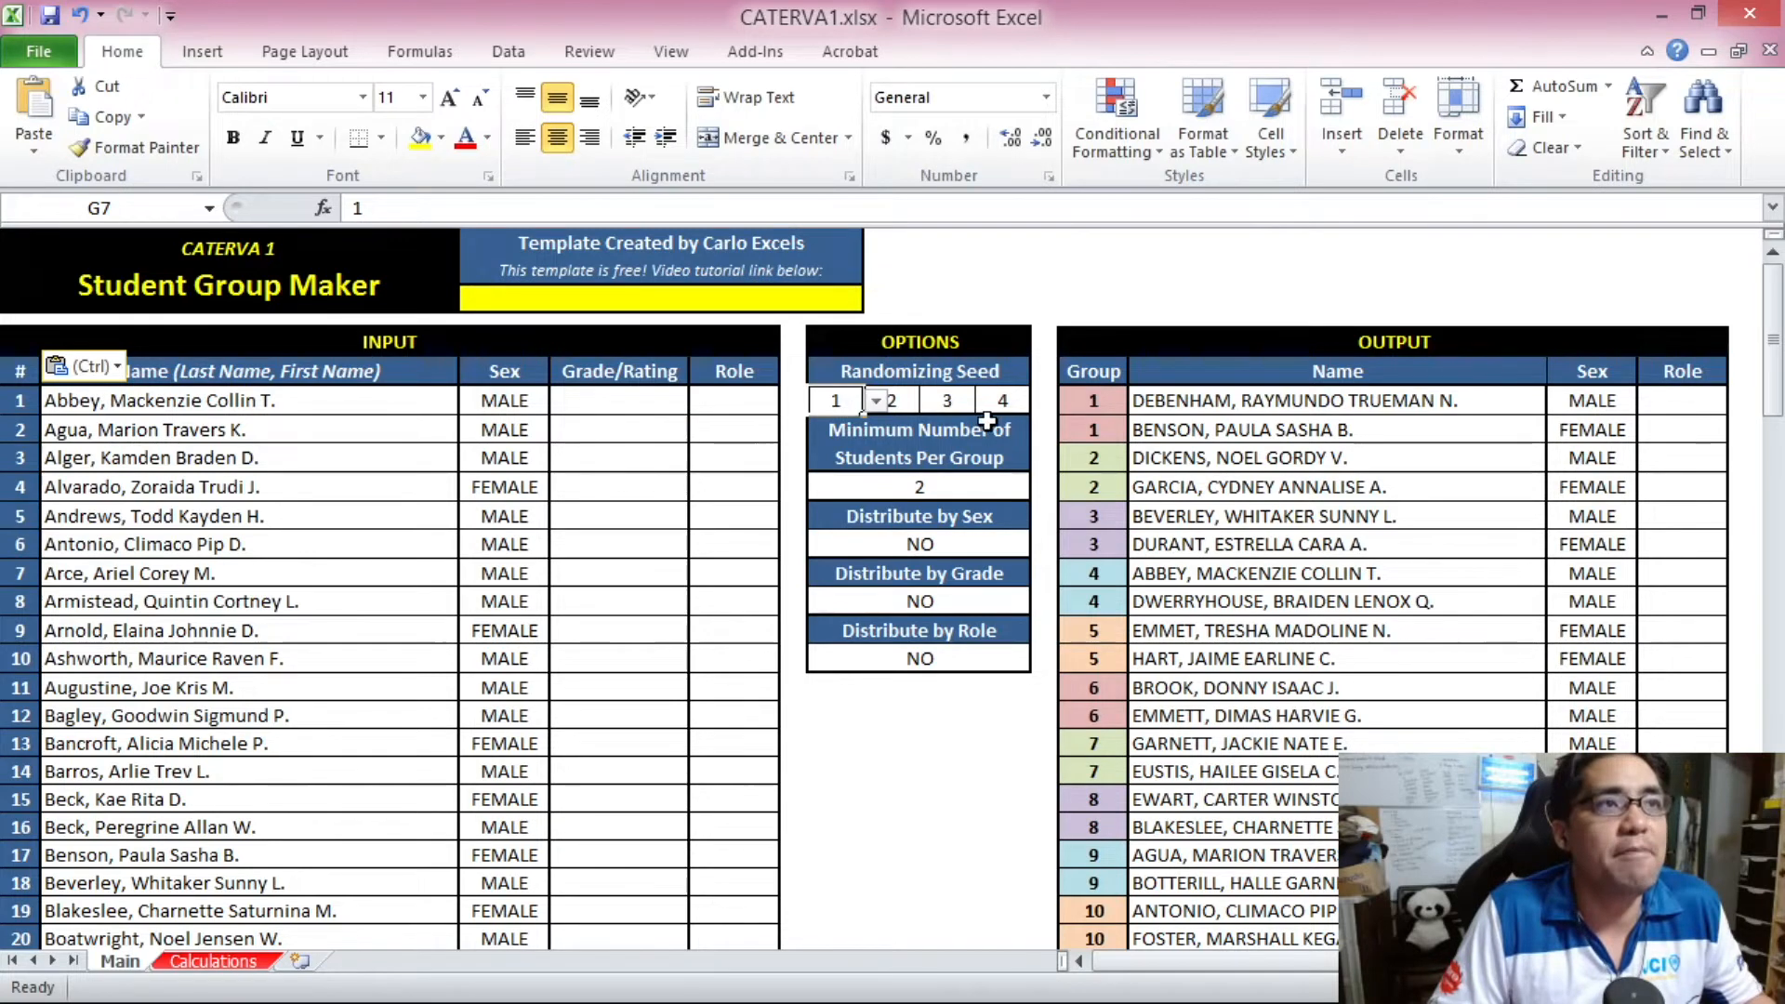
pyautogui.click(1178, 401)
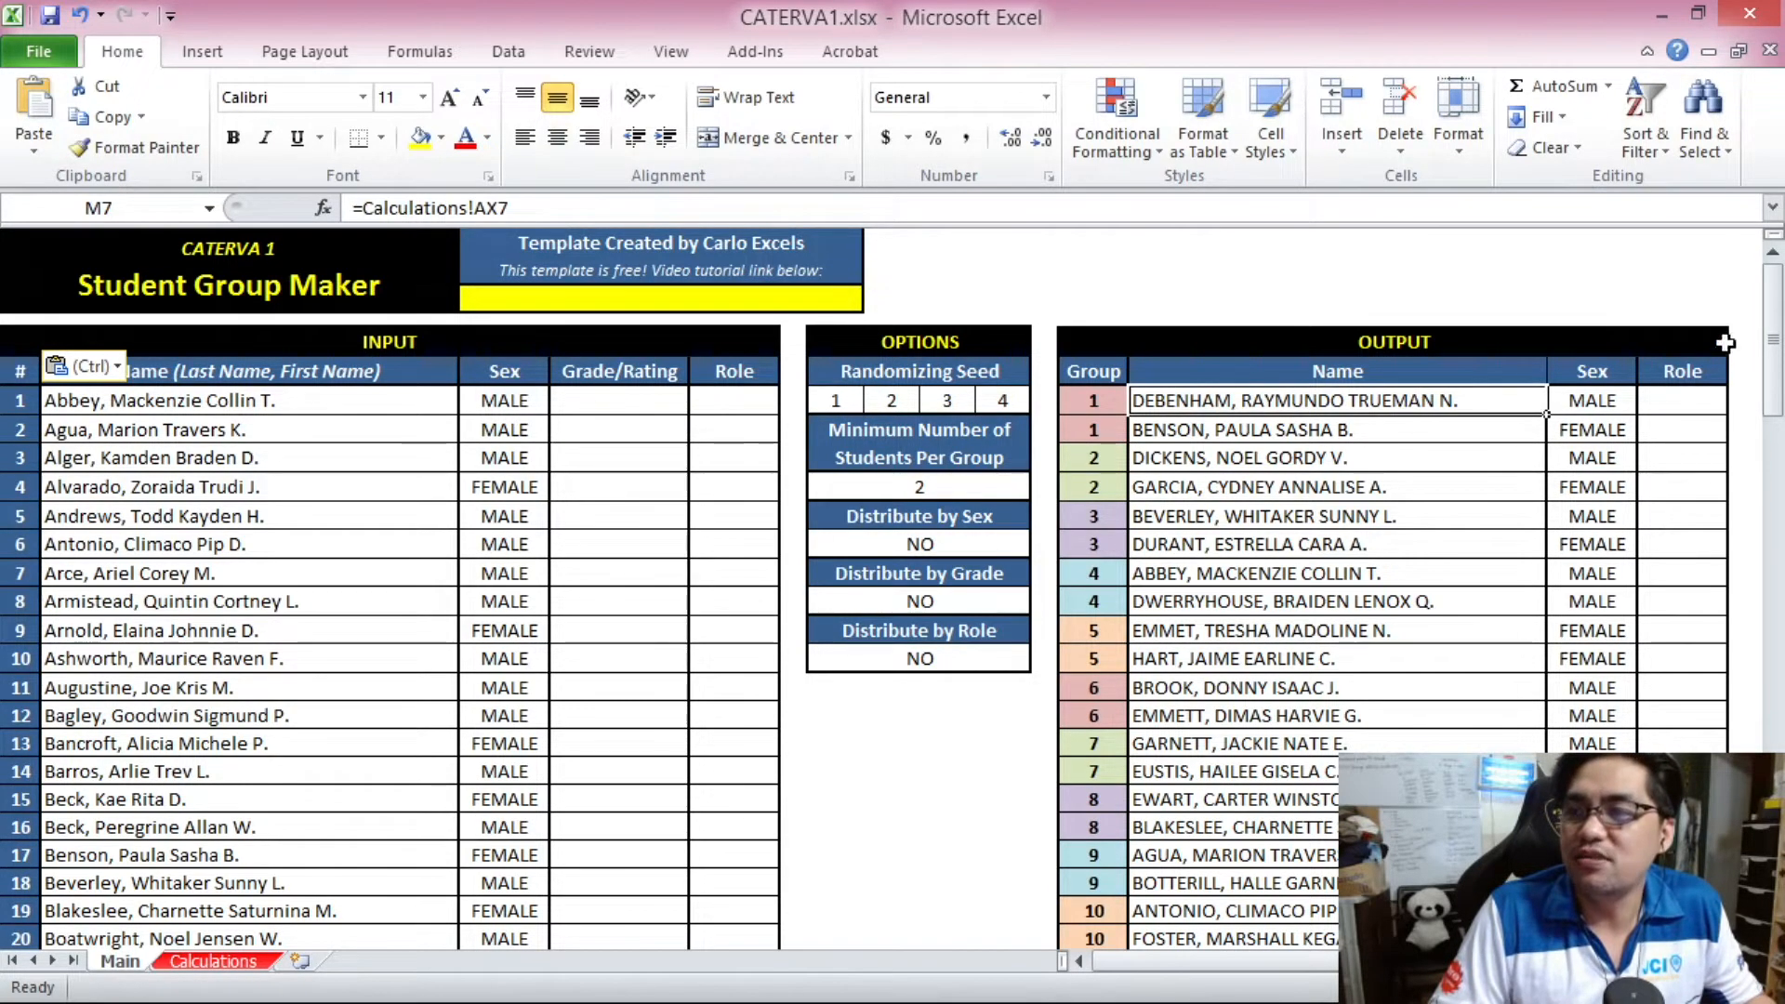
pyautogui.moveTo(1775, 346)
pyautogui.mouseDown()
pyautogui.moveTo(1775, 396)
pyautogui.moveTo(1775, 321)
pyautogui.mouseUp()
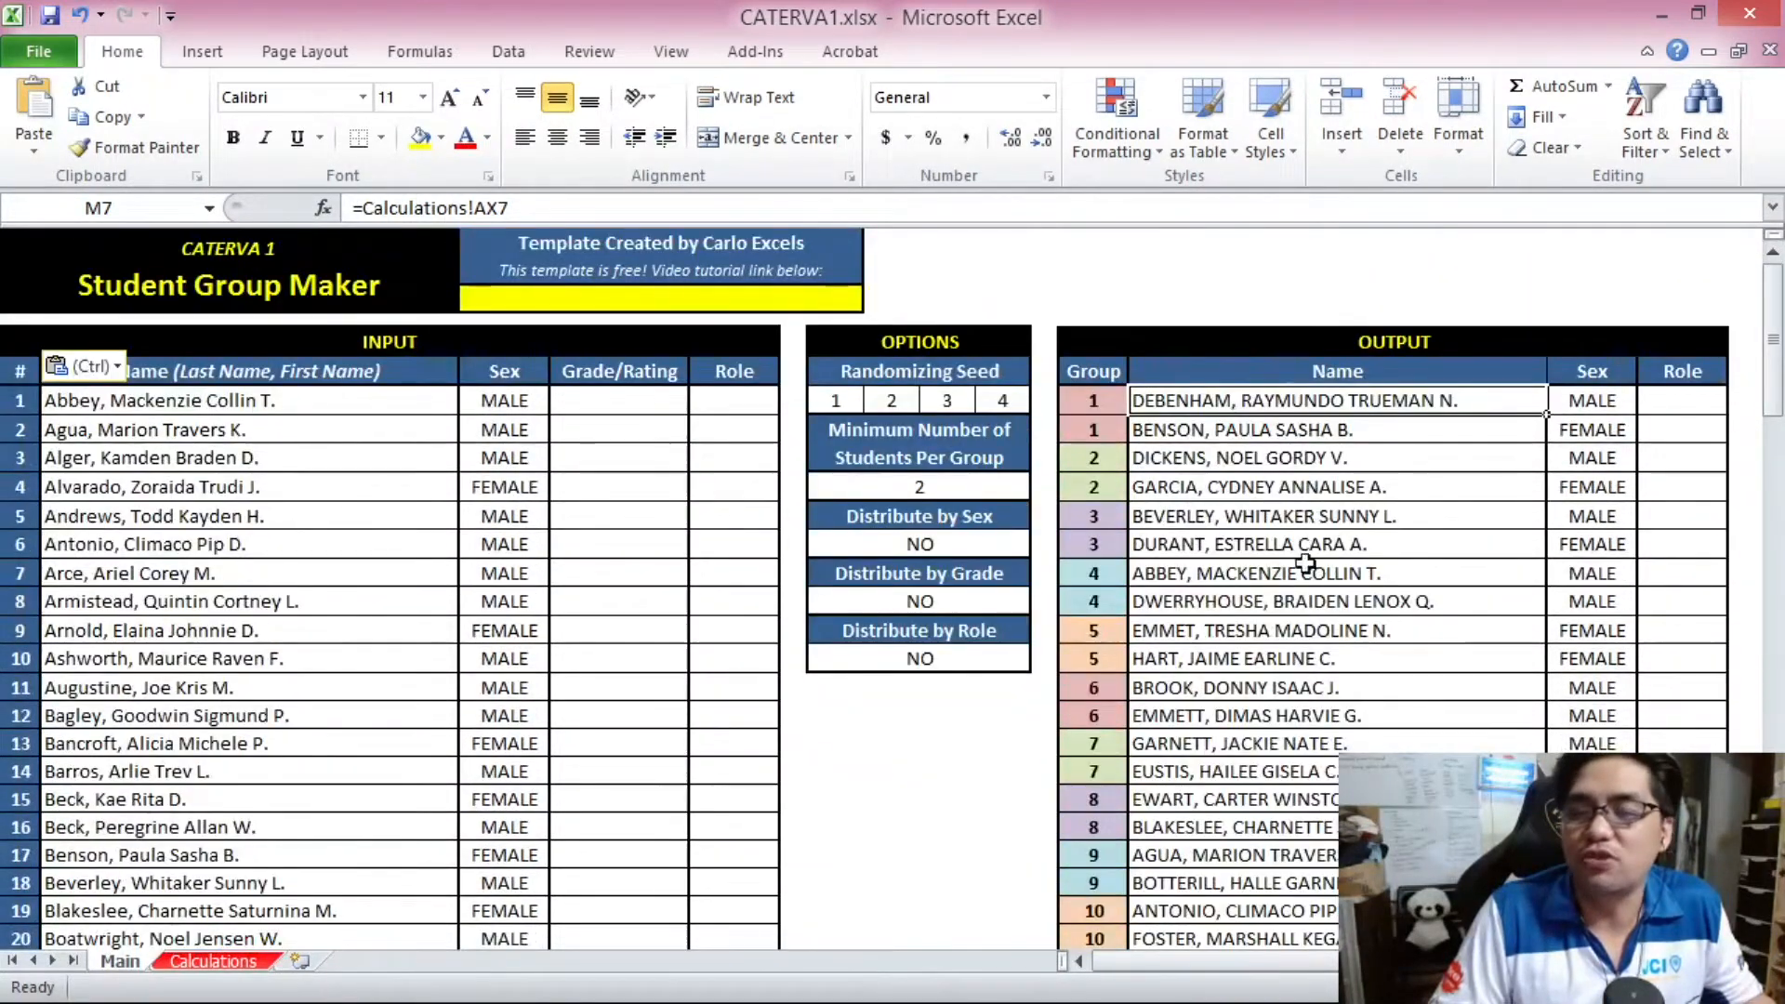
pyautogui.moveTo(848, 412); pyautogui.dragTo(1002, 404)
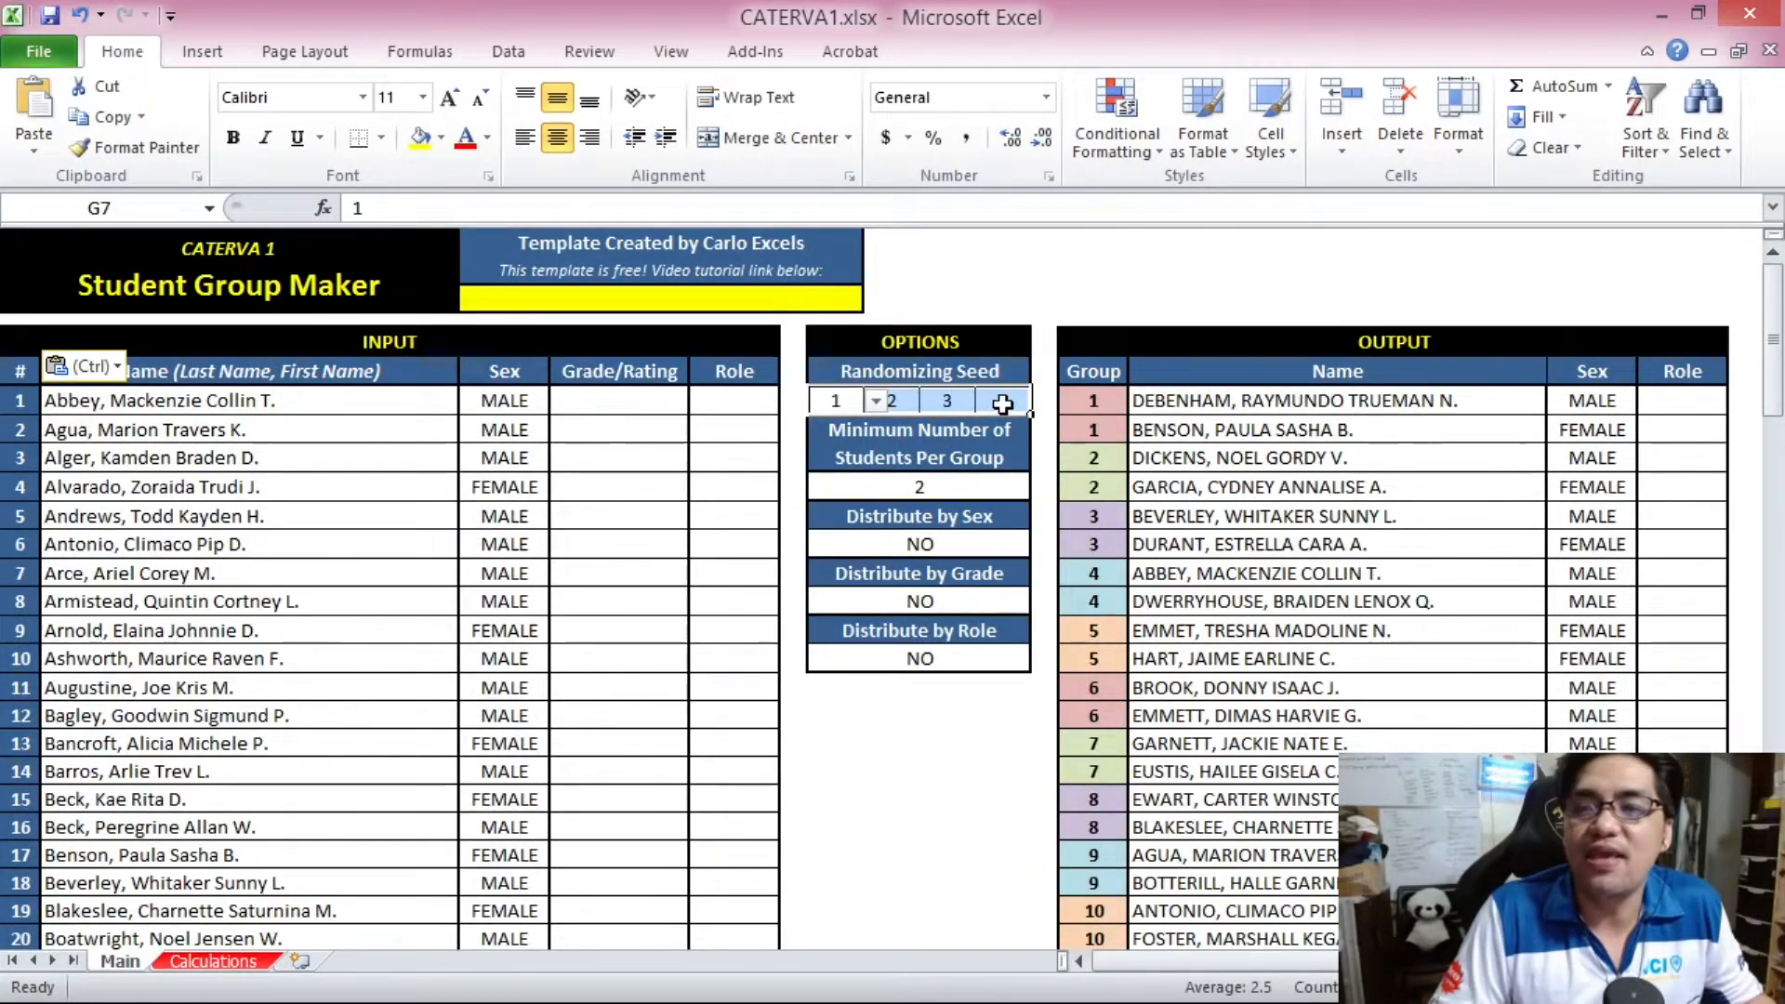
pyautogui.click(1113, 406)
pyautogui.moveTo(1176, 398); pyautogui.dragTo(1473, 562)
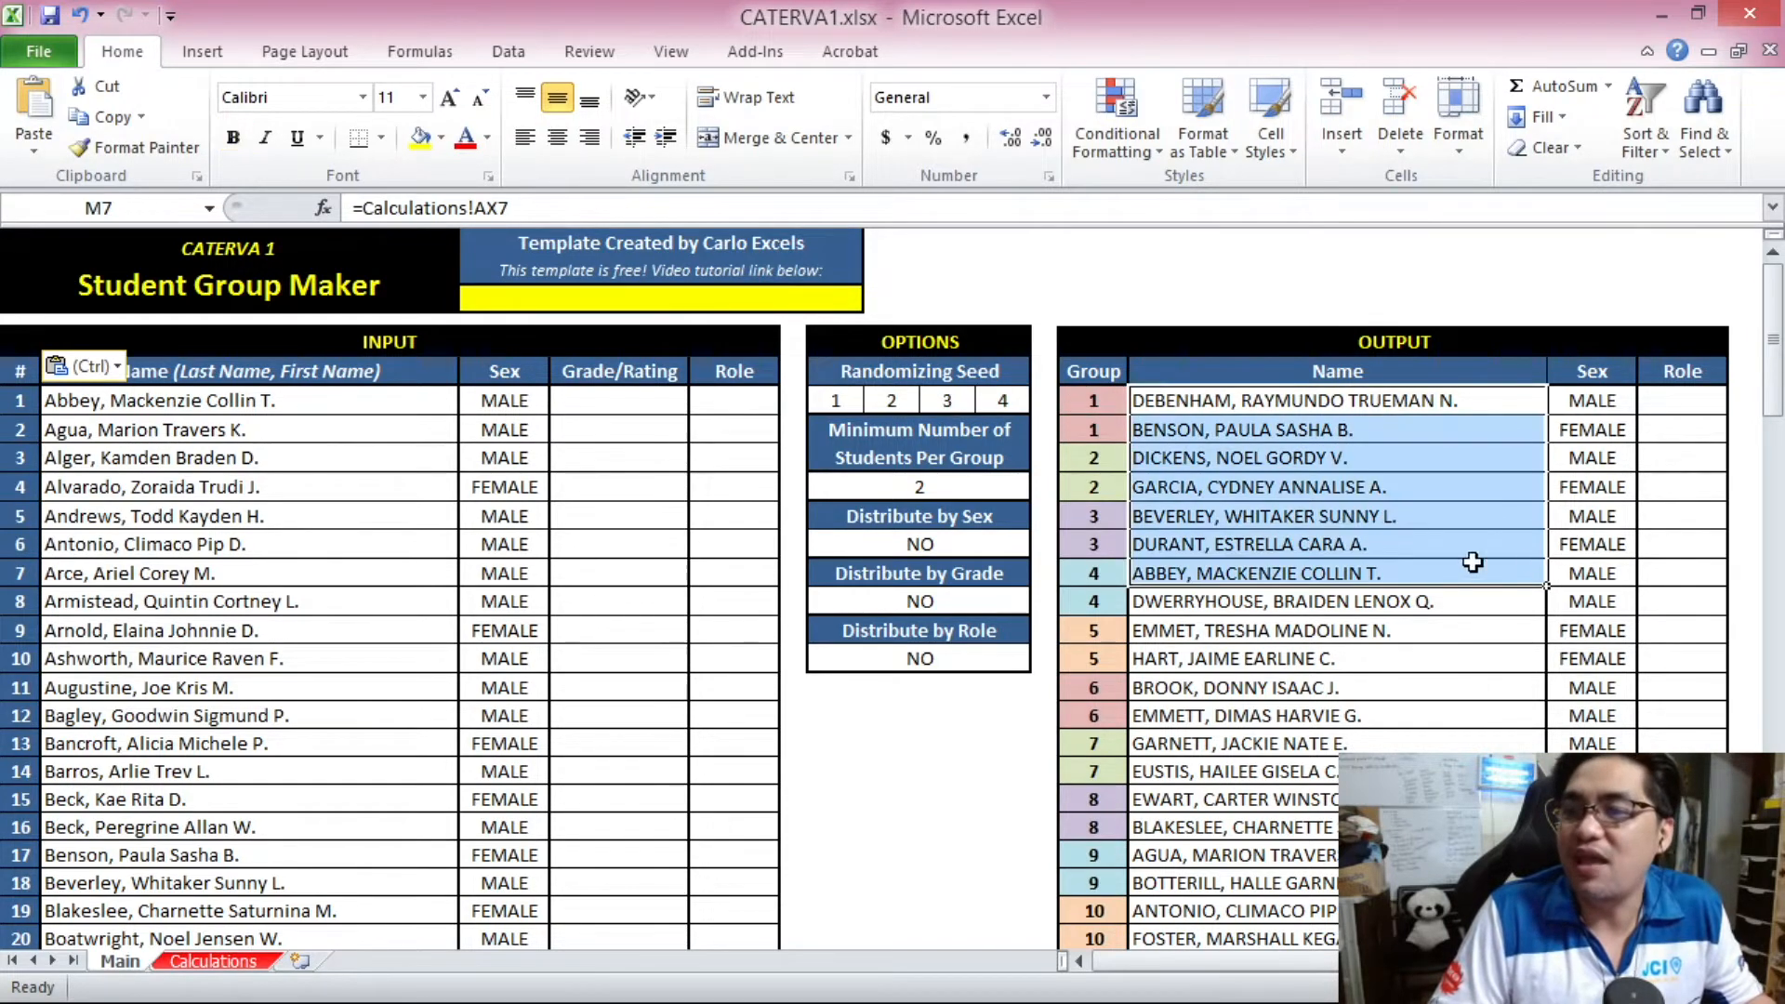
# Set the first two Randomizing Seed values to 5 and 7
pyautogui.click(887, 441)
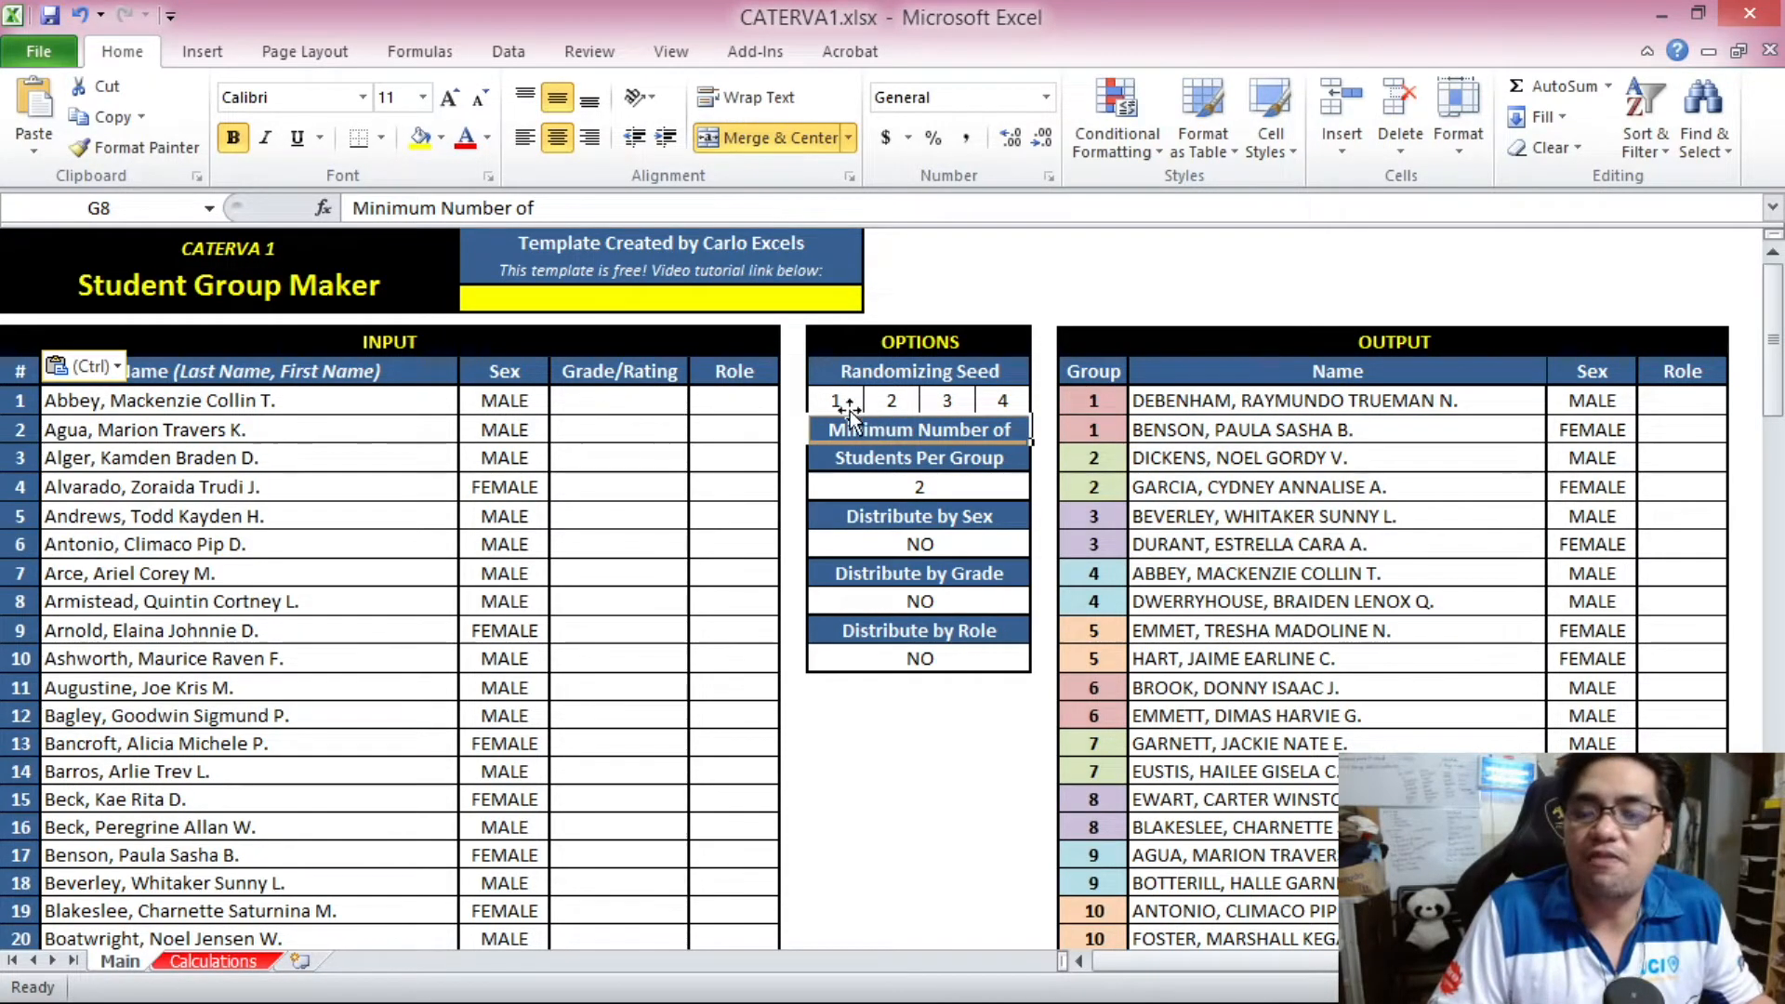
pyautogui.click(854, 405)
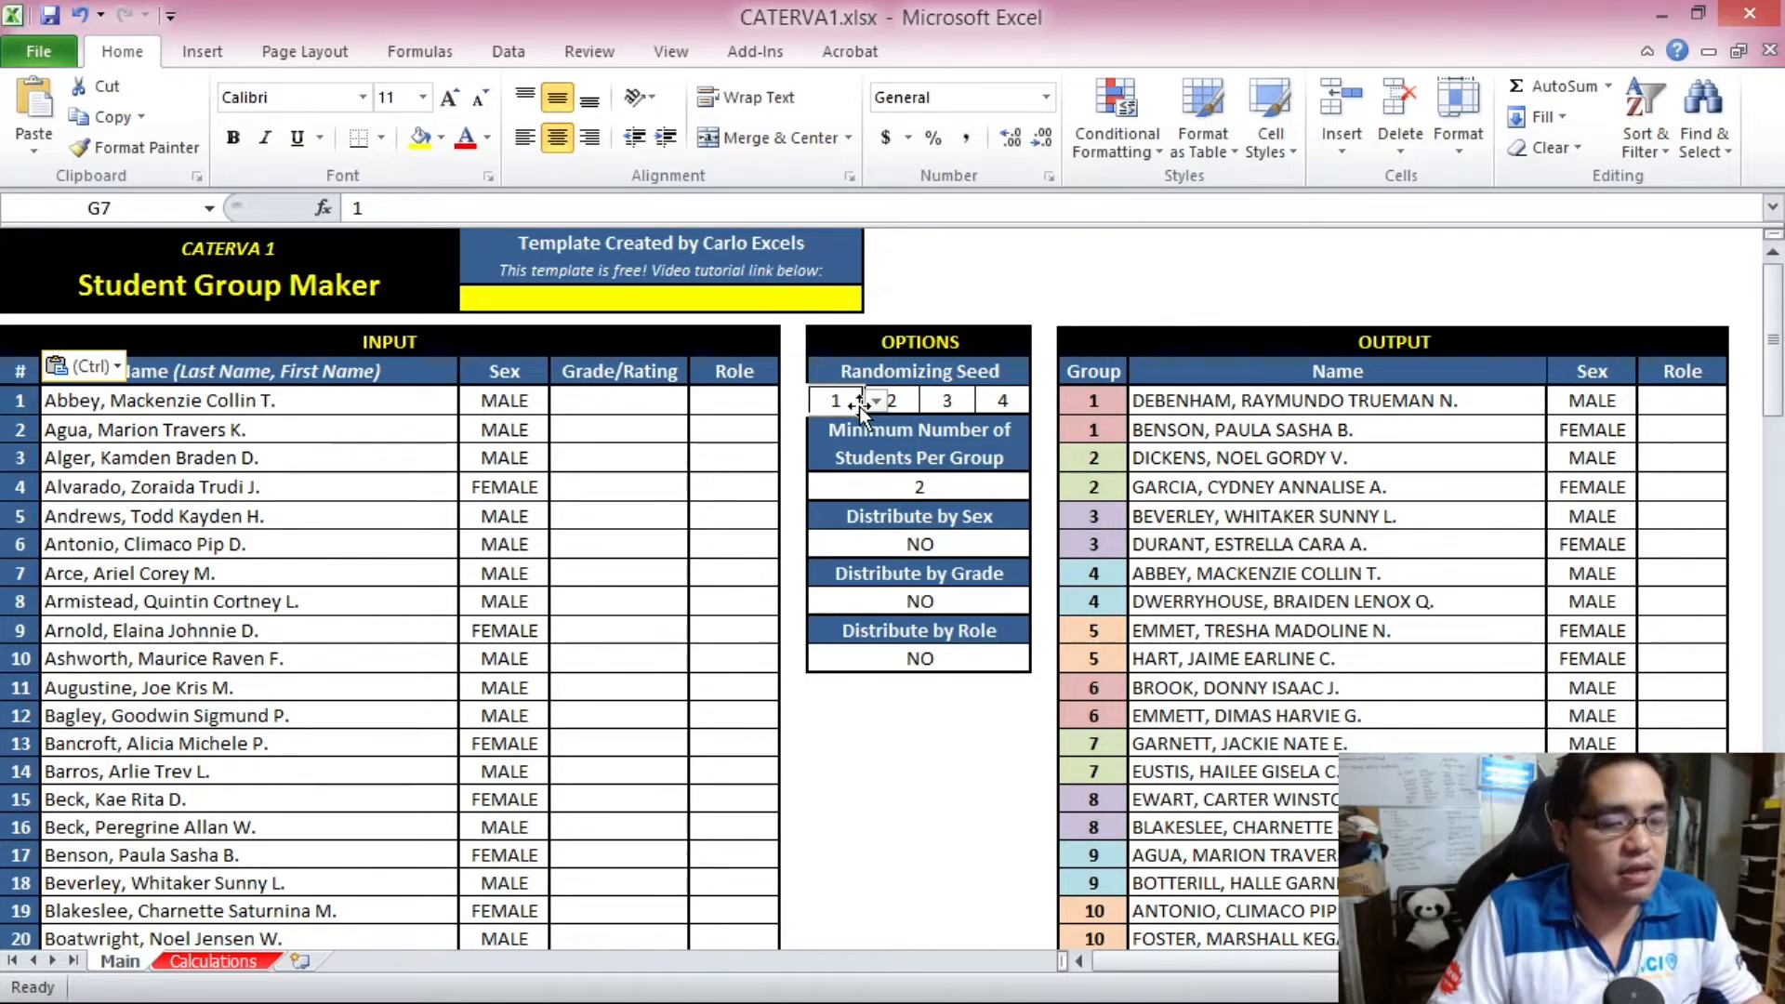
pyautogui.click(876, 402)
pyautogui.click(835, 502)
pyautogui.click(891, 401)
pyautogui.click(931, 400)
pyautogui.click(907, 516)
# Set the third and fourth Randomizing Seed values to 2 and 9
pyautogui.click(947, 401)
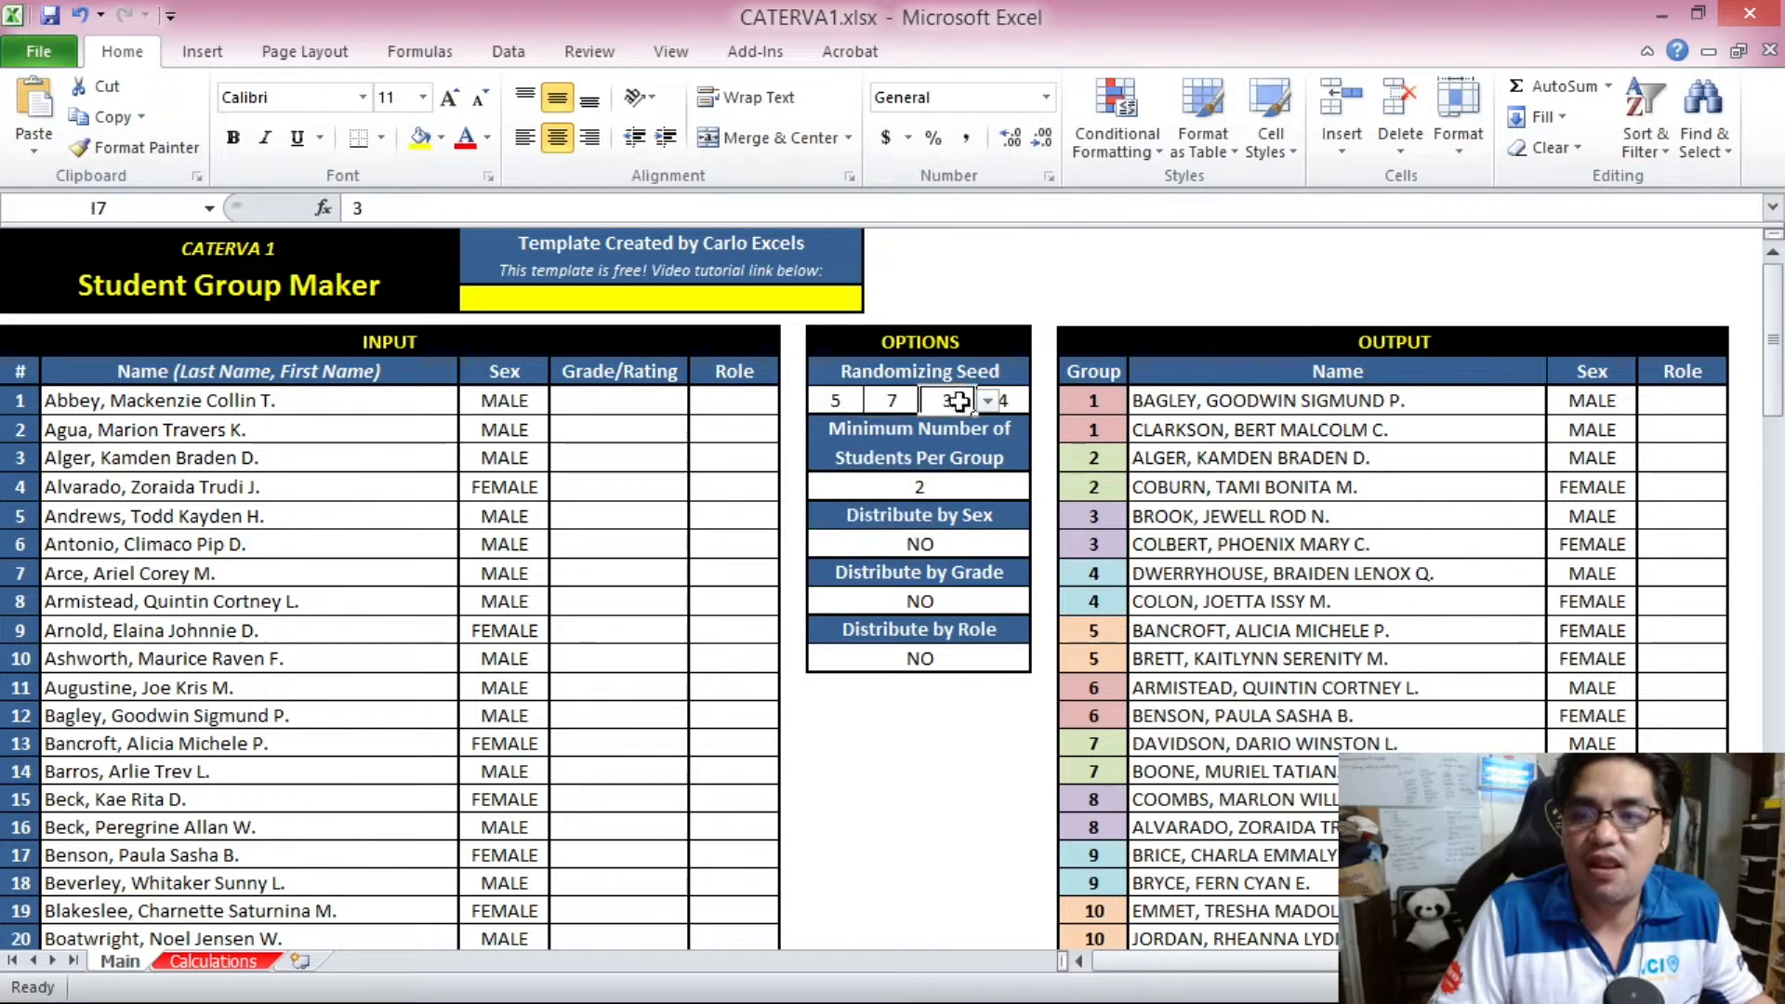
pyautogui.click(987, 401)
pyautogui.click(957, 428)
pyautogui.click(1003, 400)
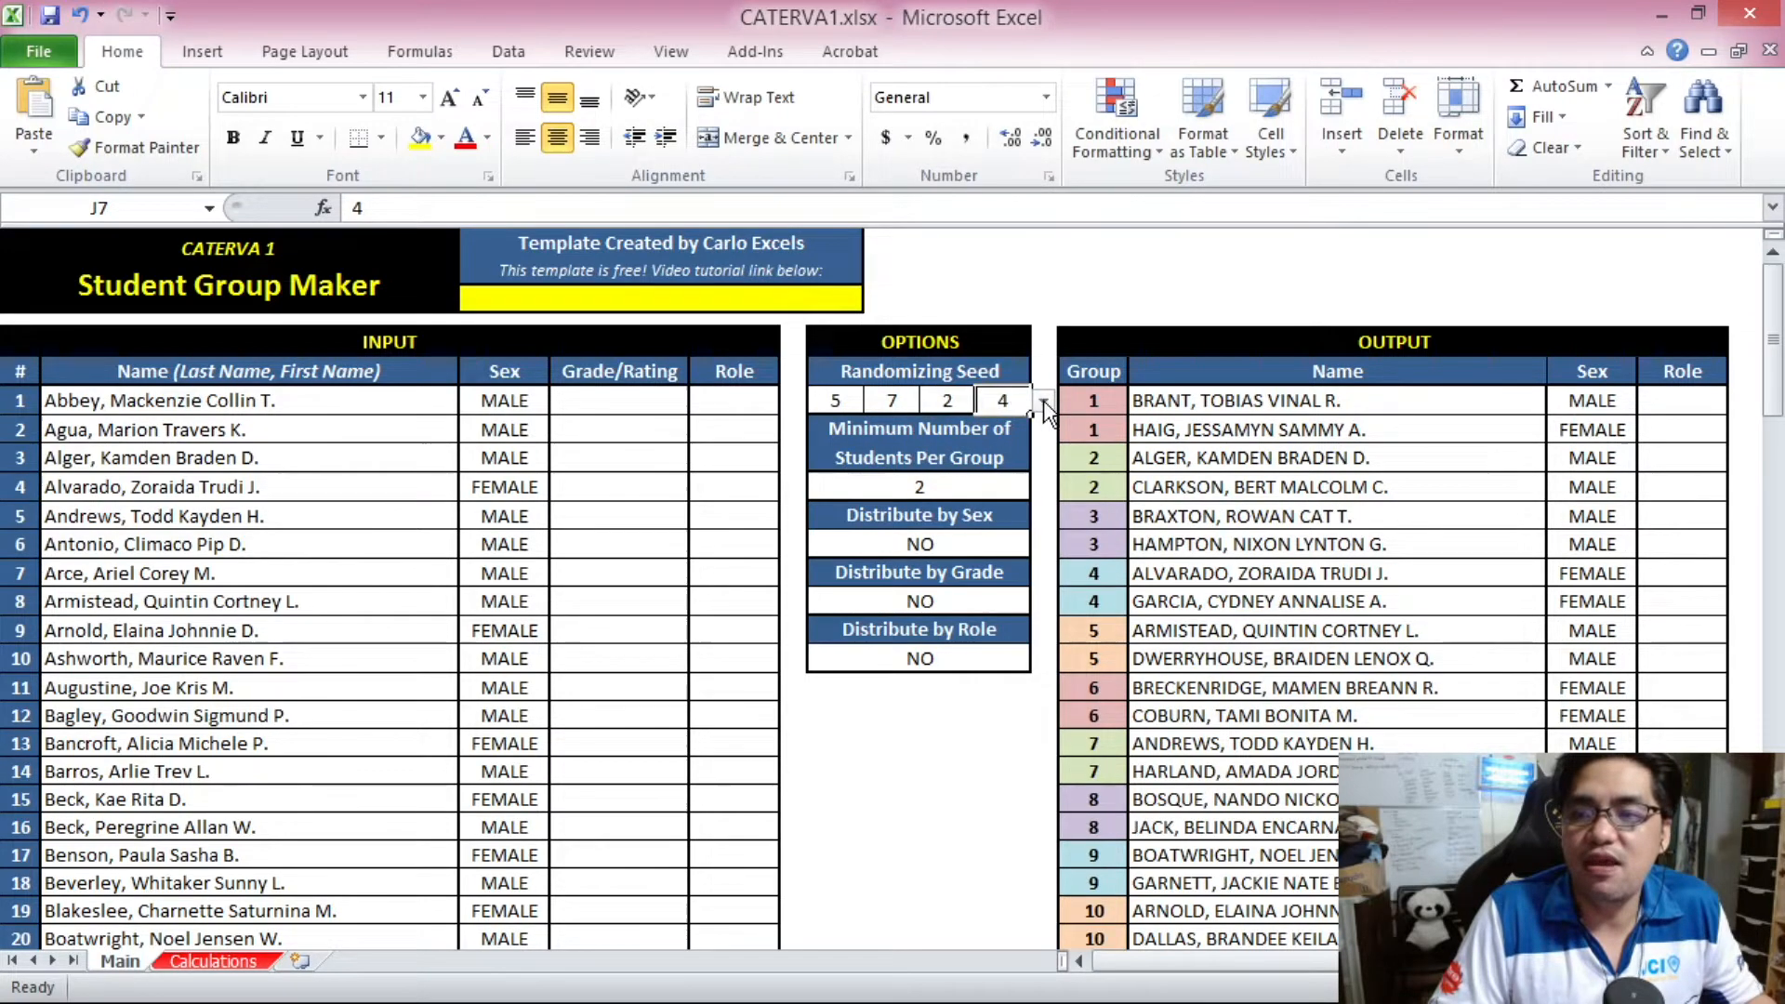
pyautogui.click(1043, 401)
pyautogui.click(1008, 558)
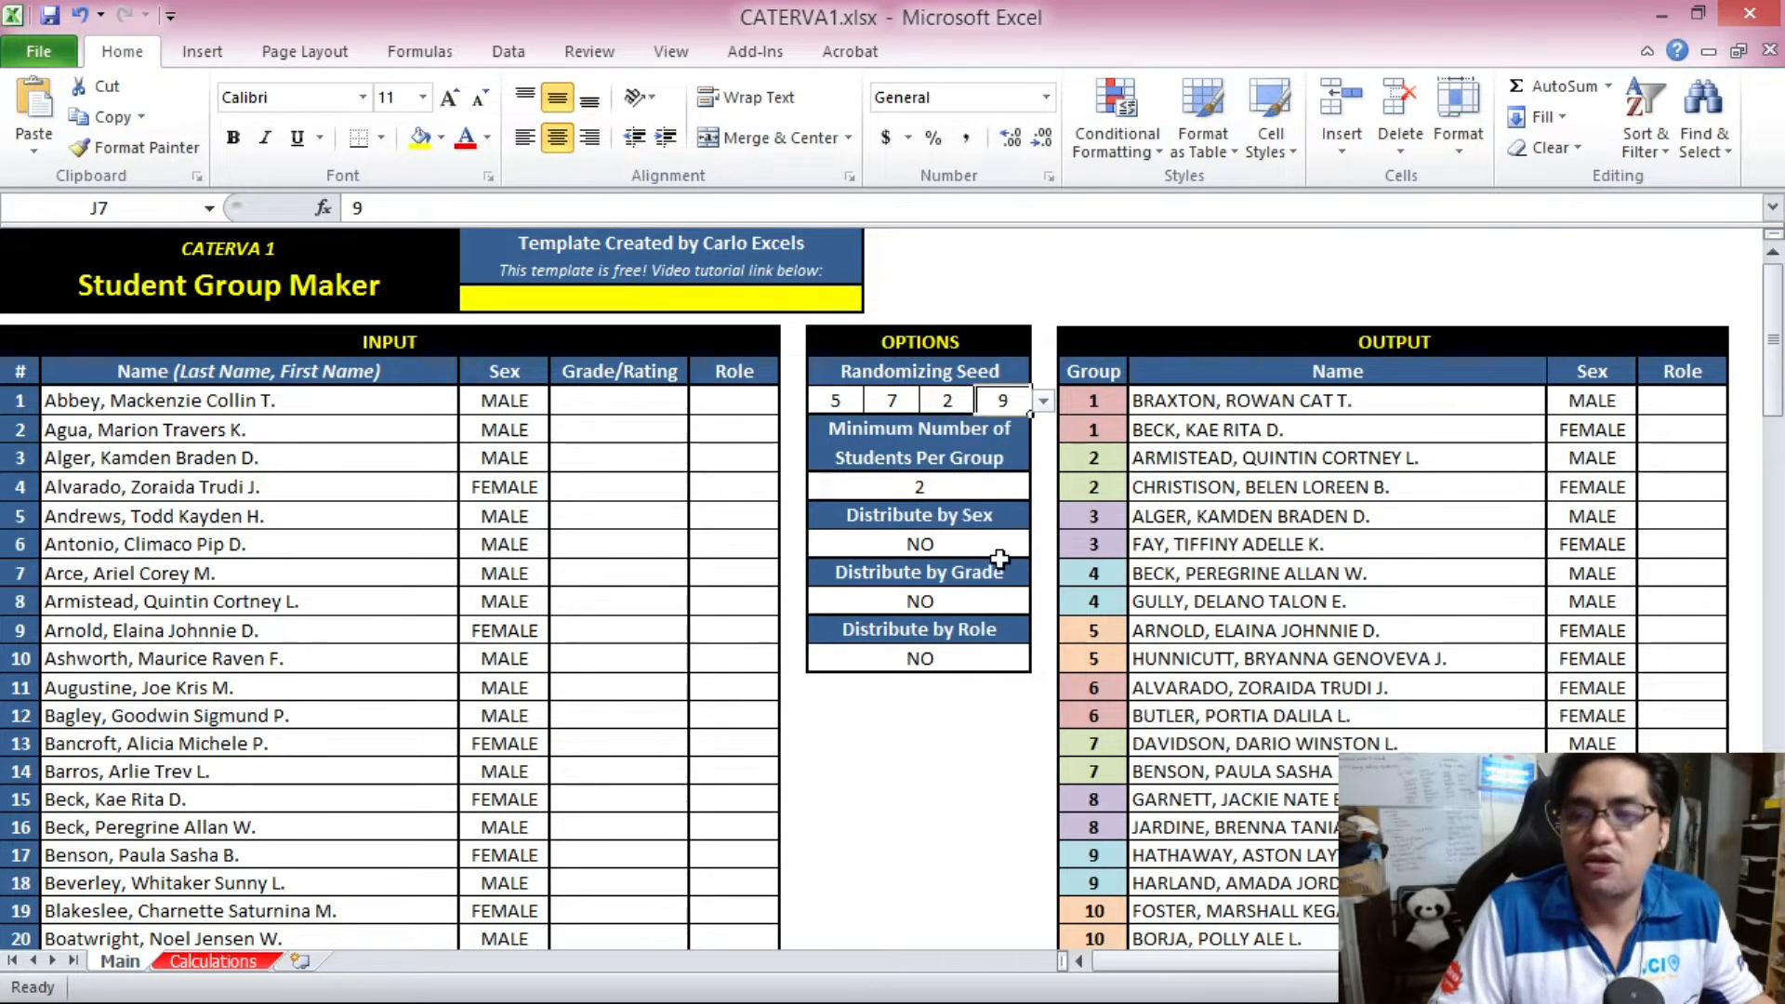
# Review the regenerated groups in the OUTPUT table and the minimum number of students per group
pyautogui.moveTo(835, 401); pyautogui.dragTo(1027, 406)
pyautogui.moveTo(1214, 403); pyautogui.dragTo(1209, 460)
pyautogui.moveTo(1779, 396); pyautogui.dragTo(1778, 414)
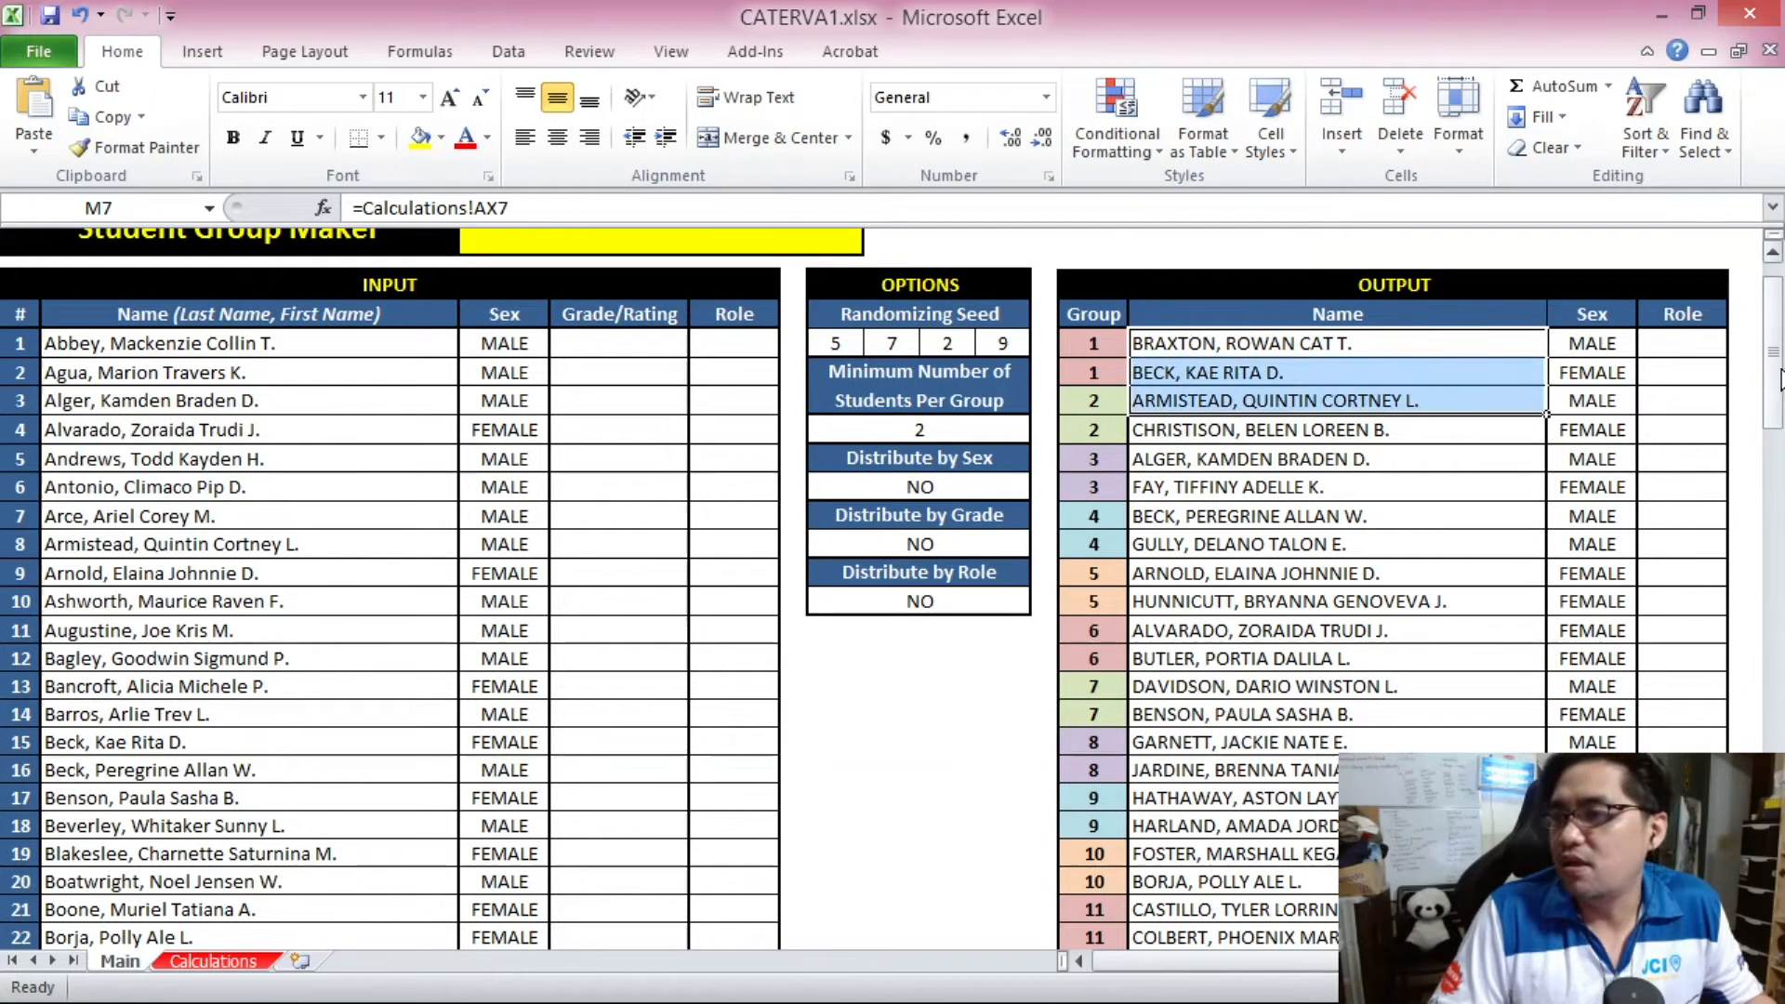
pyautogui.click(1288, 346)
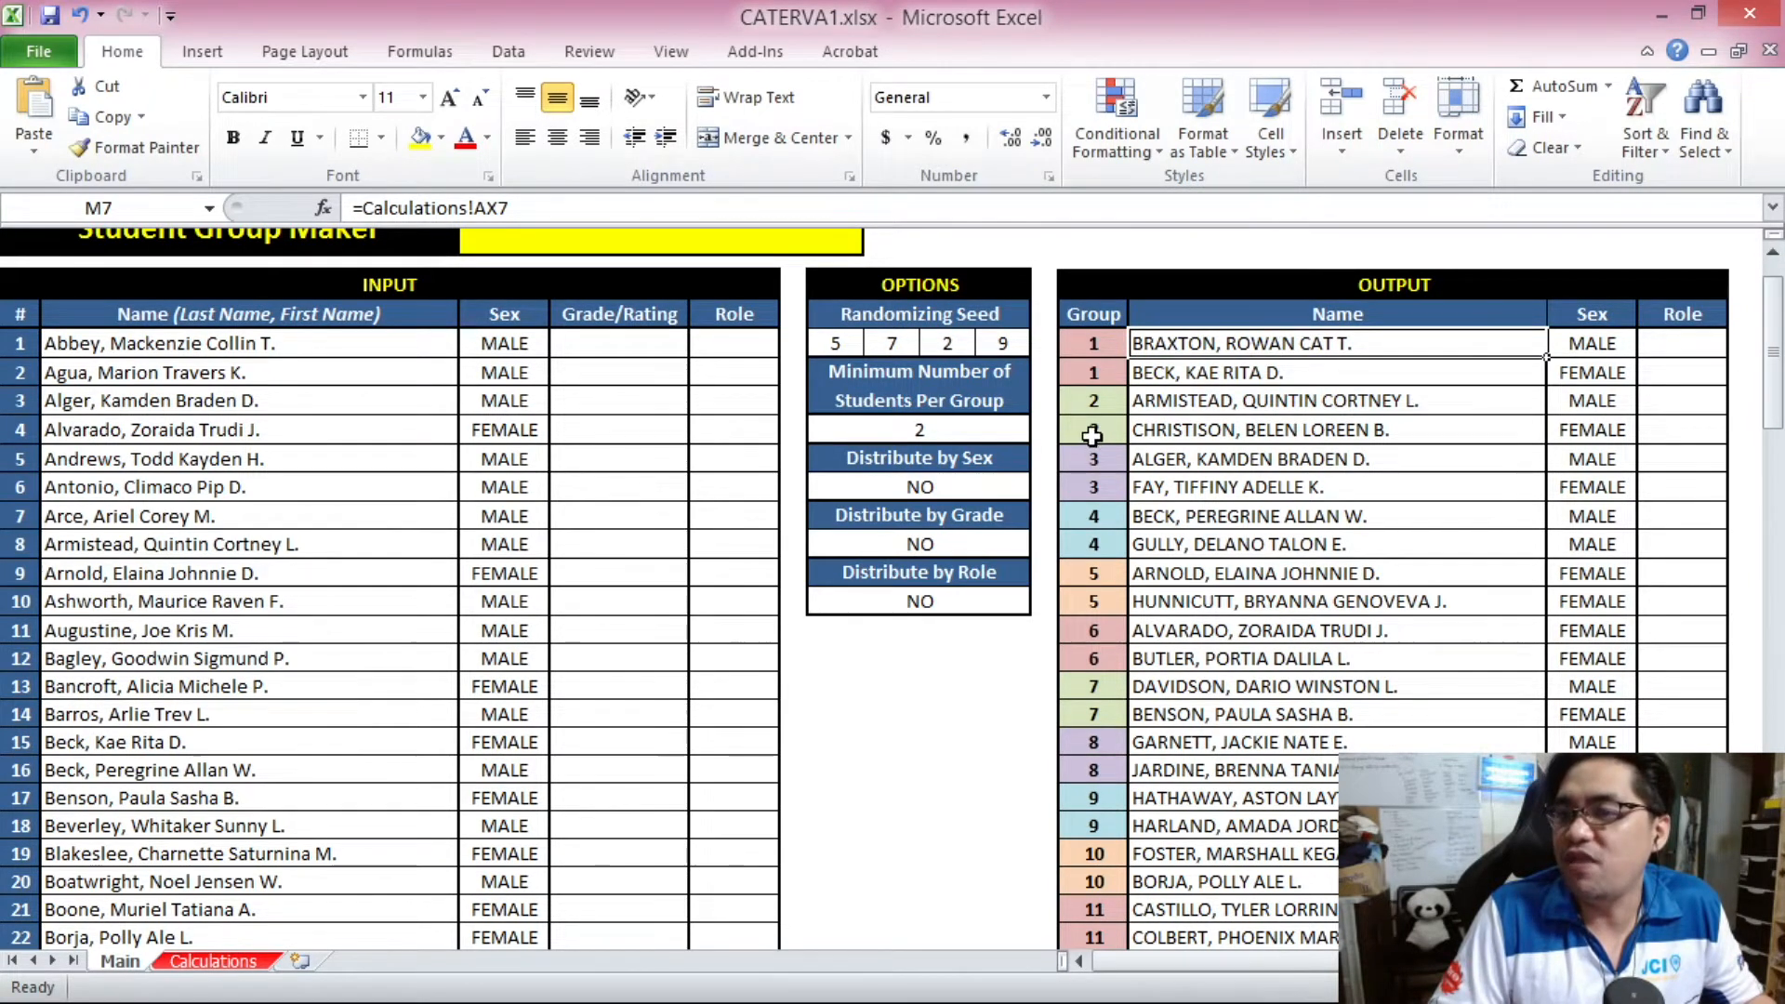
pyautogui.click(1020, 436)
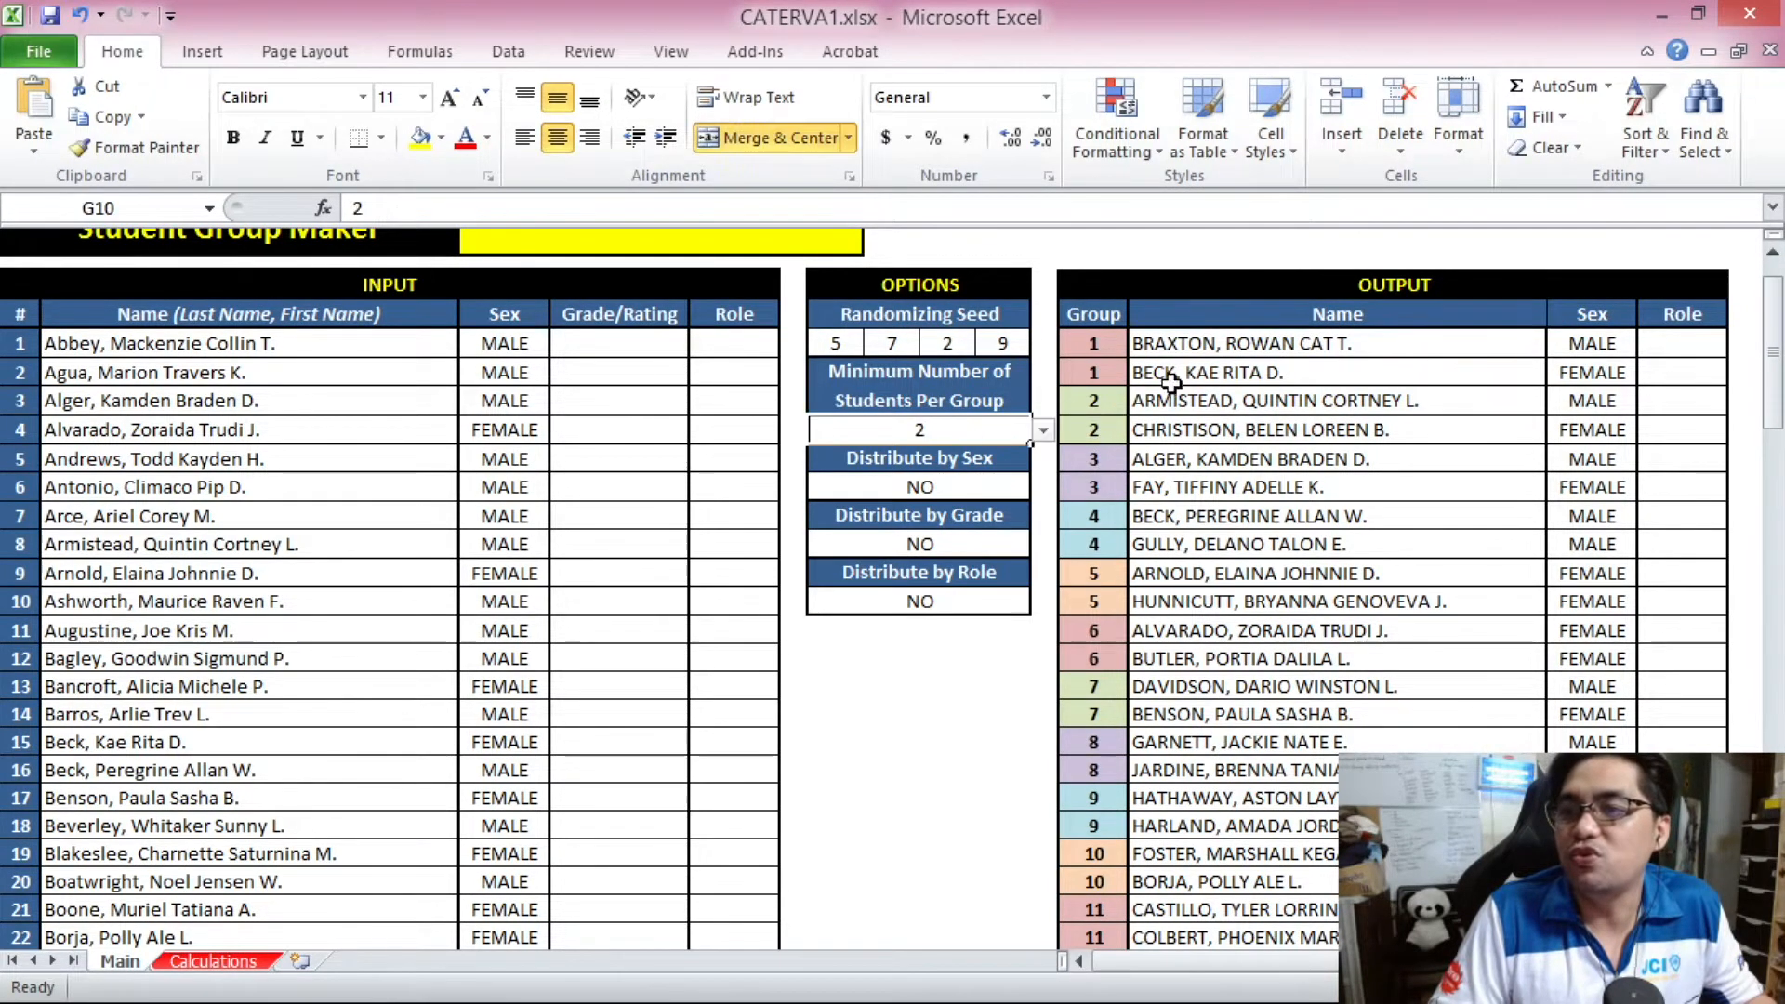
# Try minimum group sizes of 8 and 10 in the Minimum Number of Students Per Group option
pyautogui.click(1193, 350)
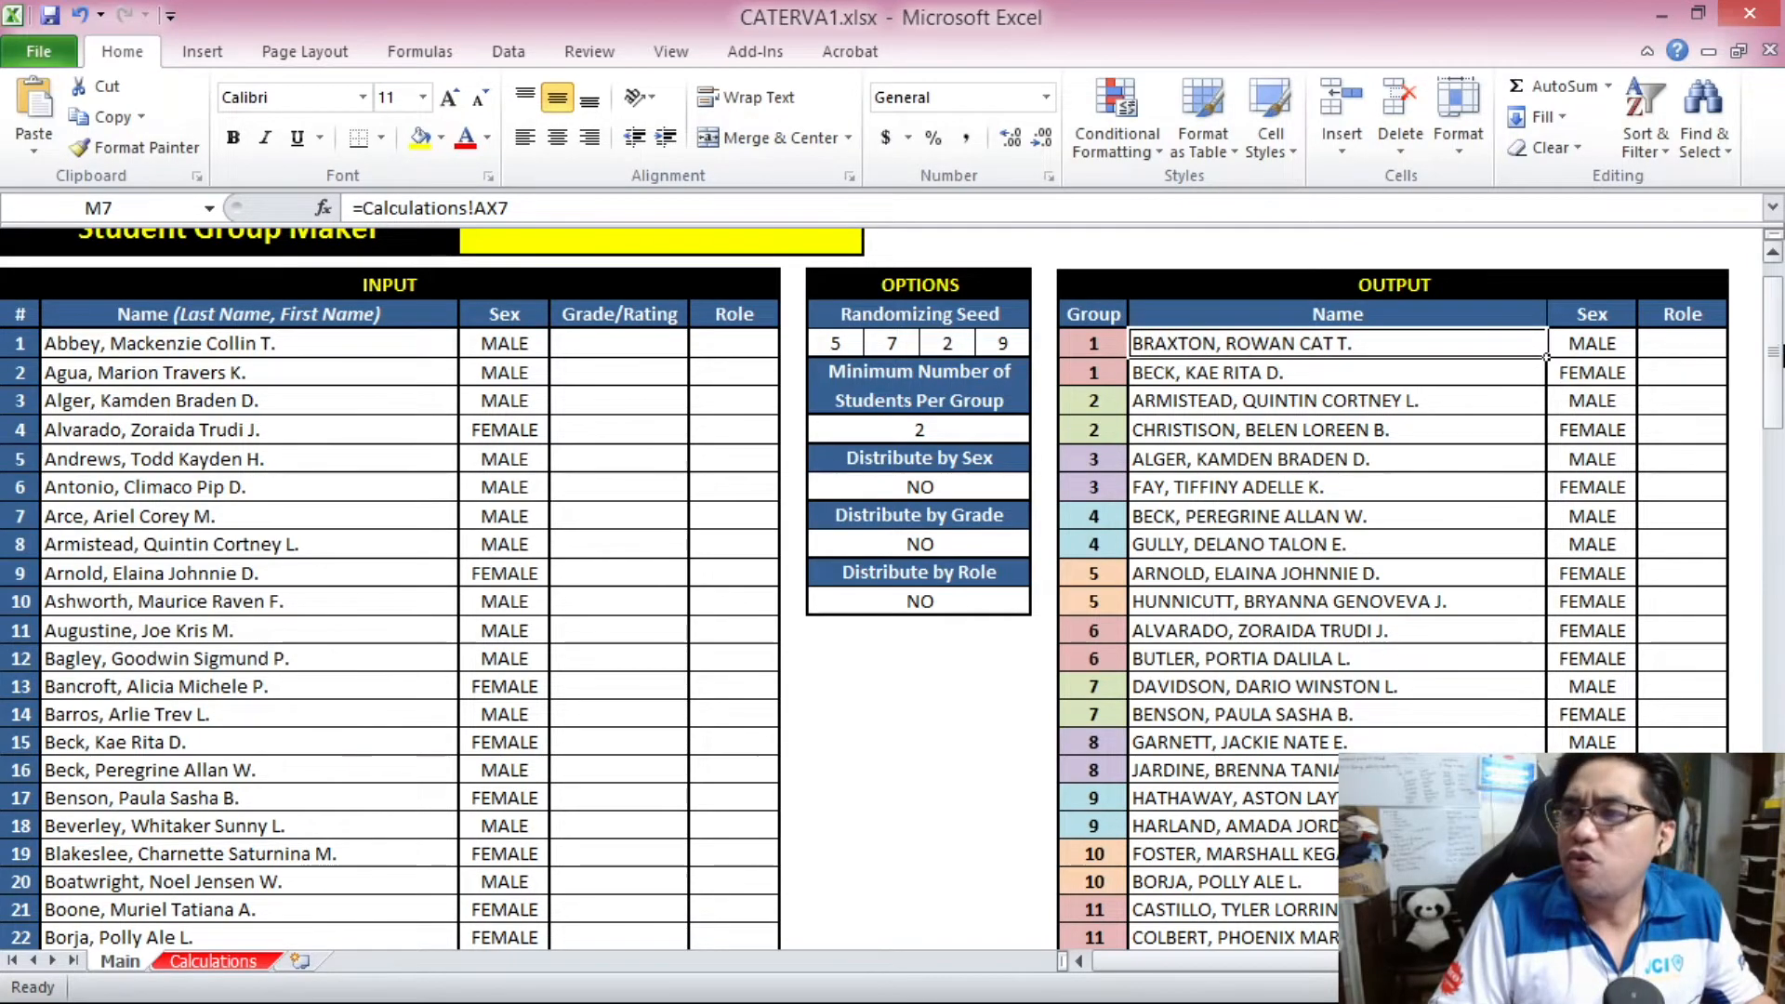
pyautogui.moveTo(1779, 340); pyautogui.dragTo(1771, 327)
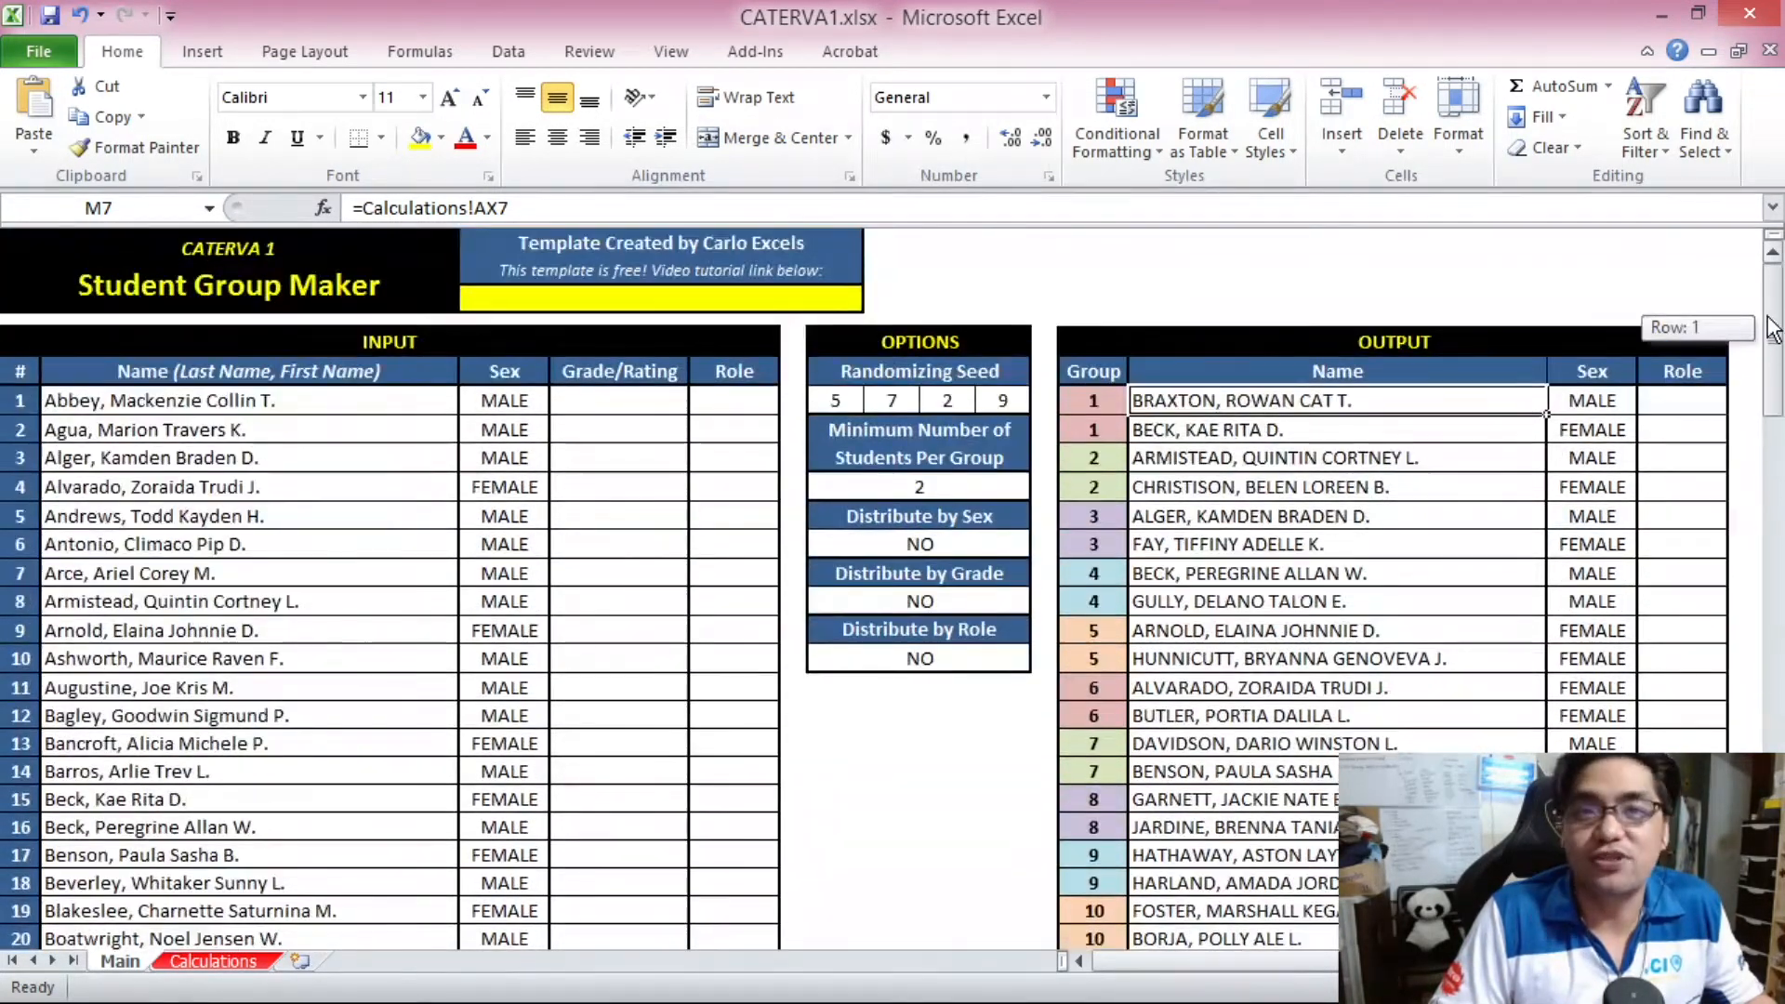
pyautogui.click(997, 484)
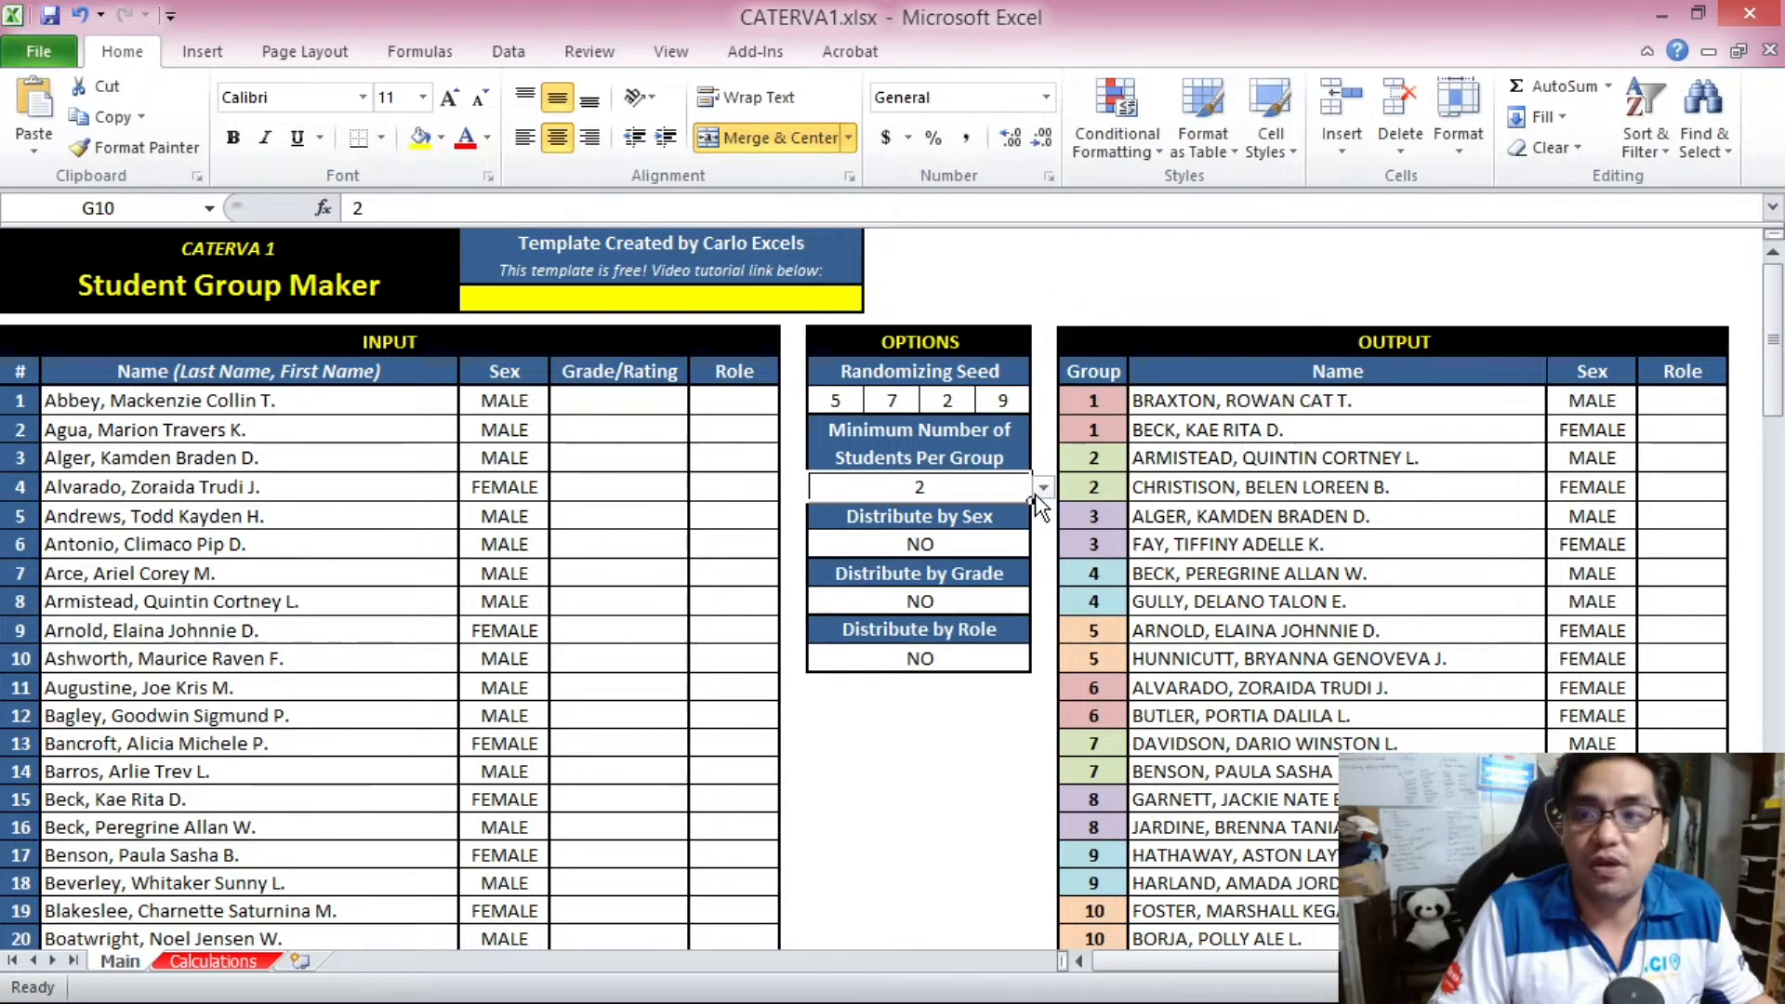
pyautogui.click(1043, 488)
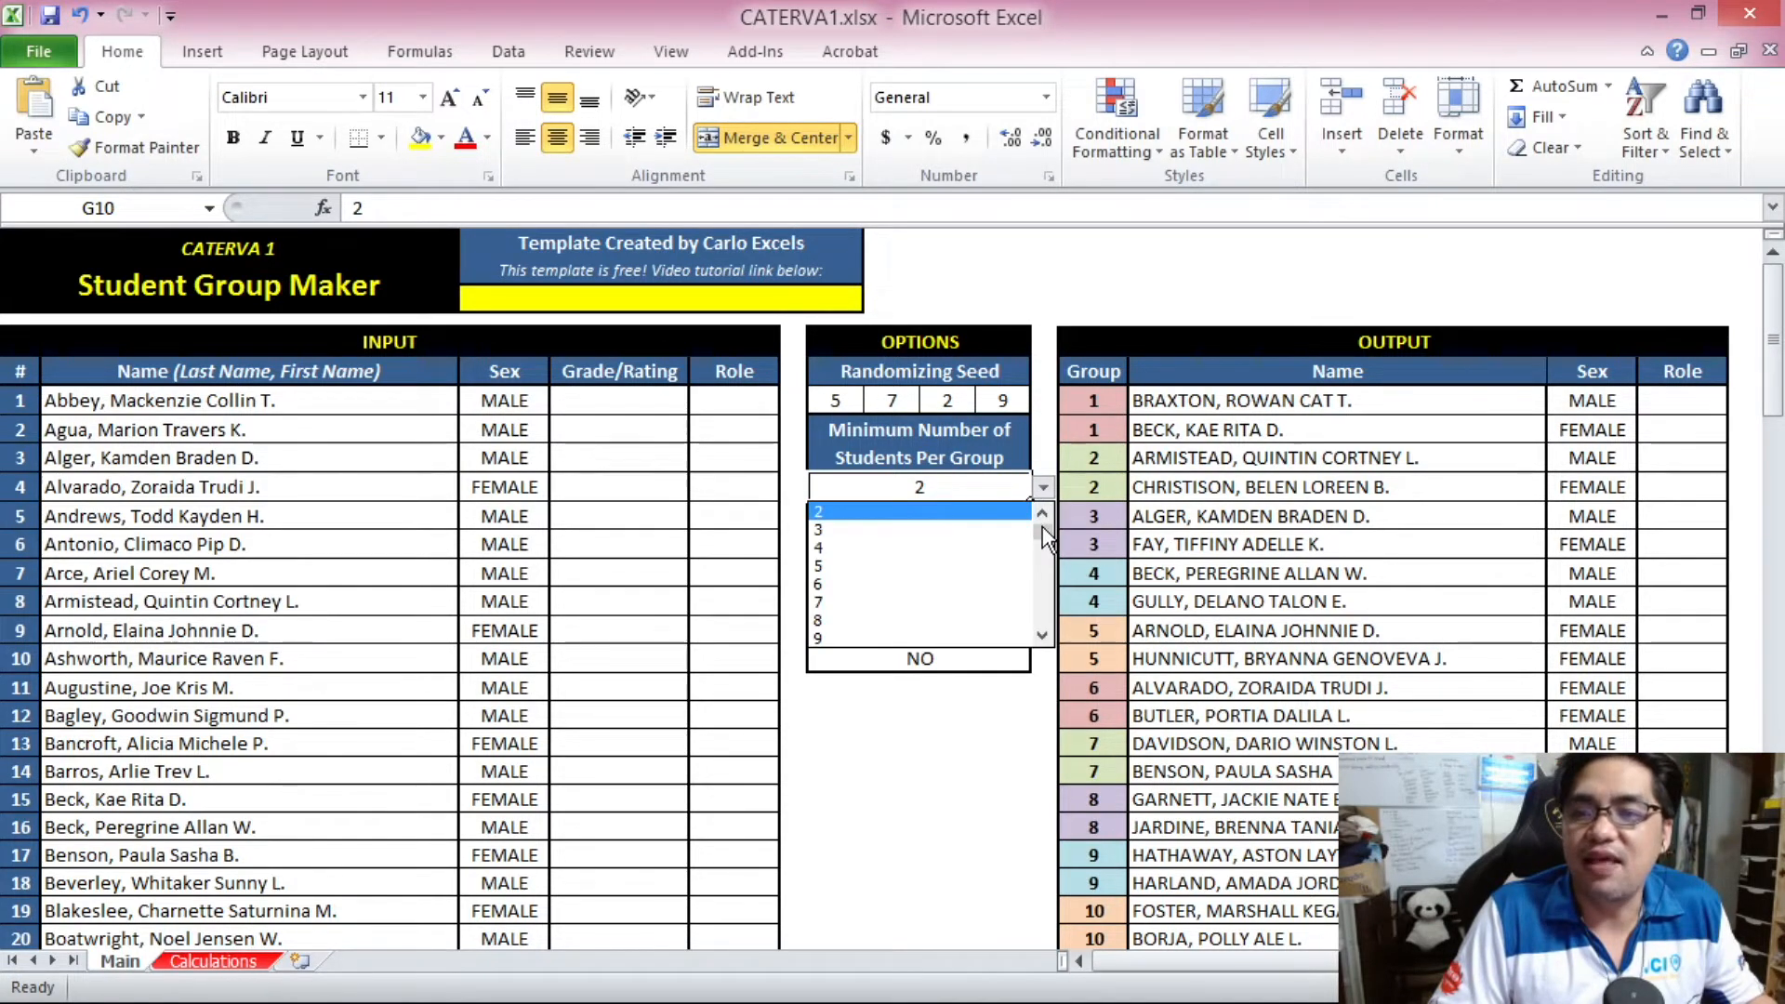
pyautogui.moveTo(1041, 527); pyautogui.dragTo(1038, 522)
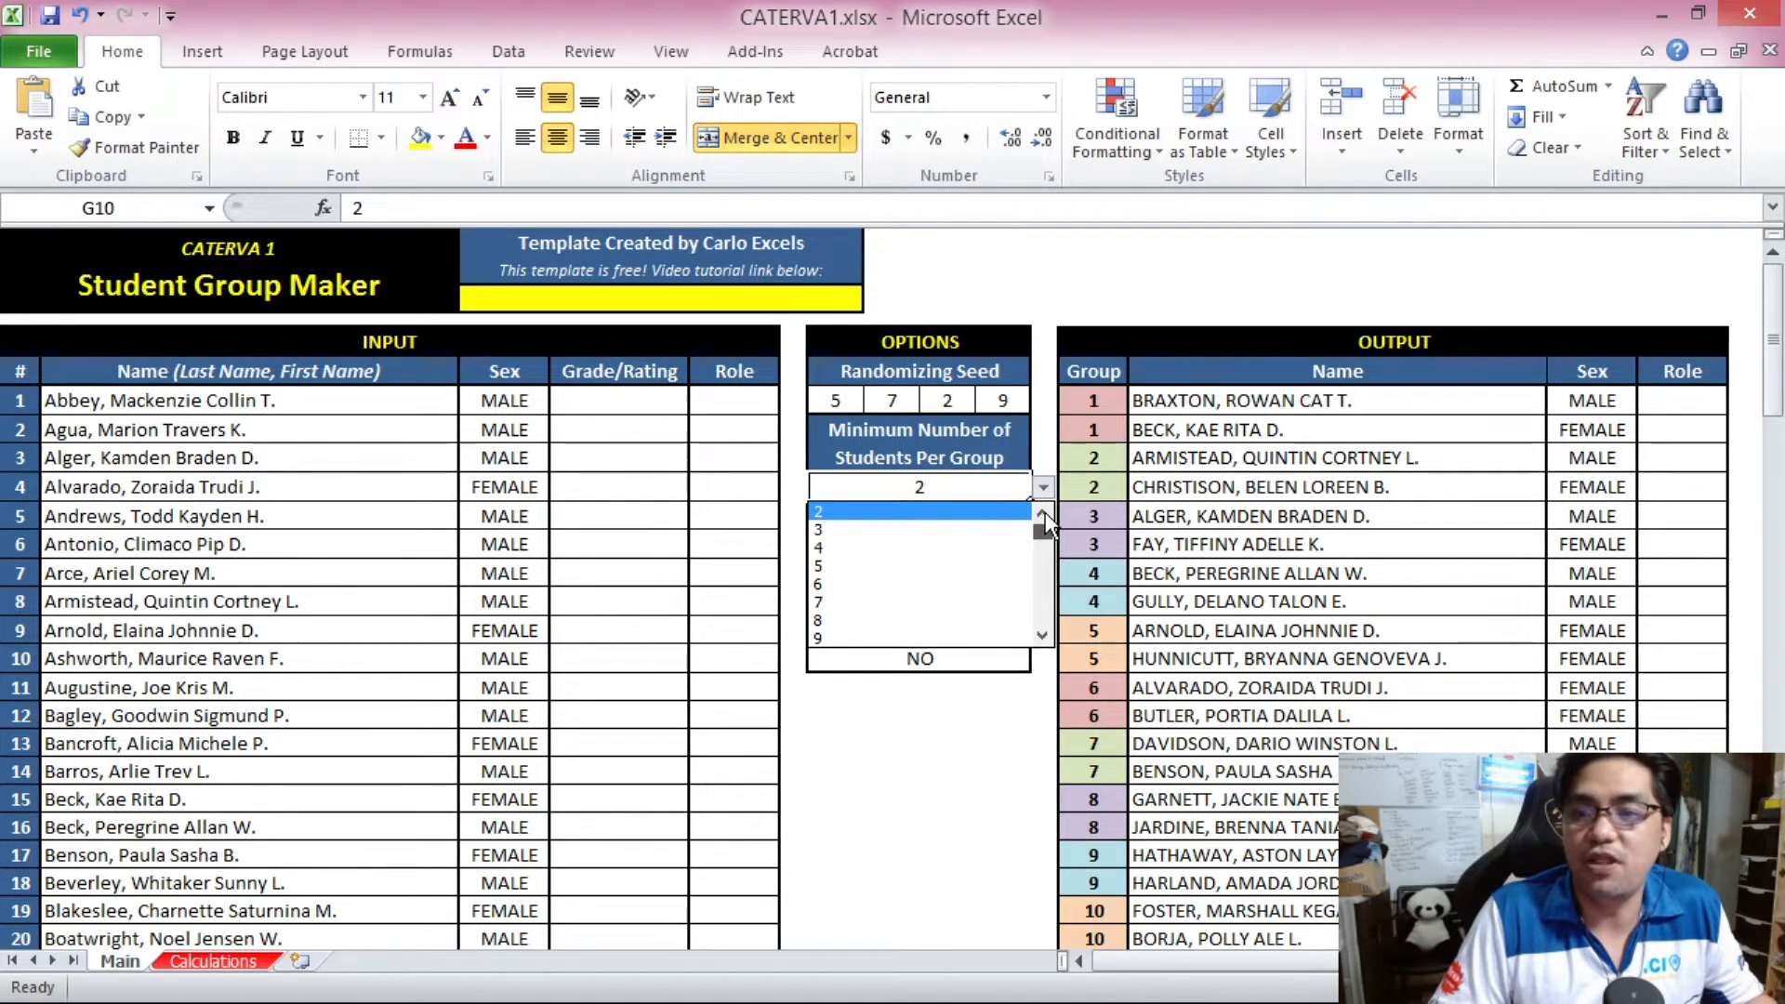
pyautogui.moveTo(1046, 511); pyautogui.dragTo(1051, 536)
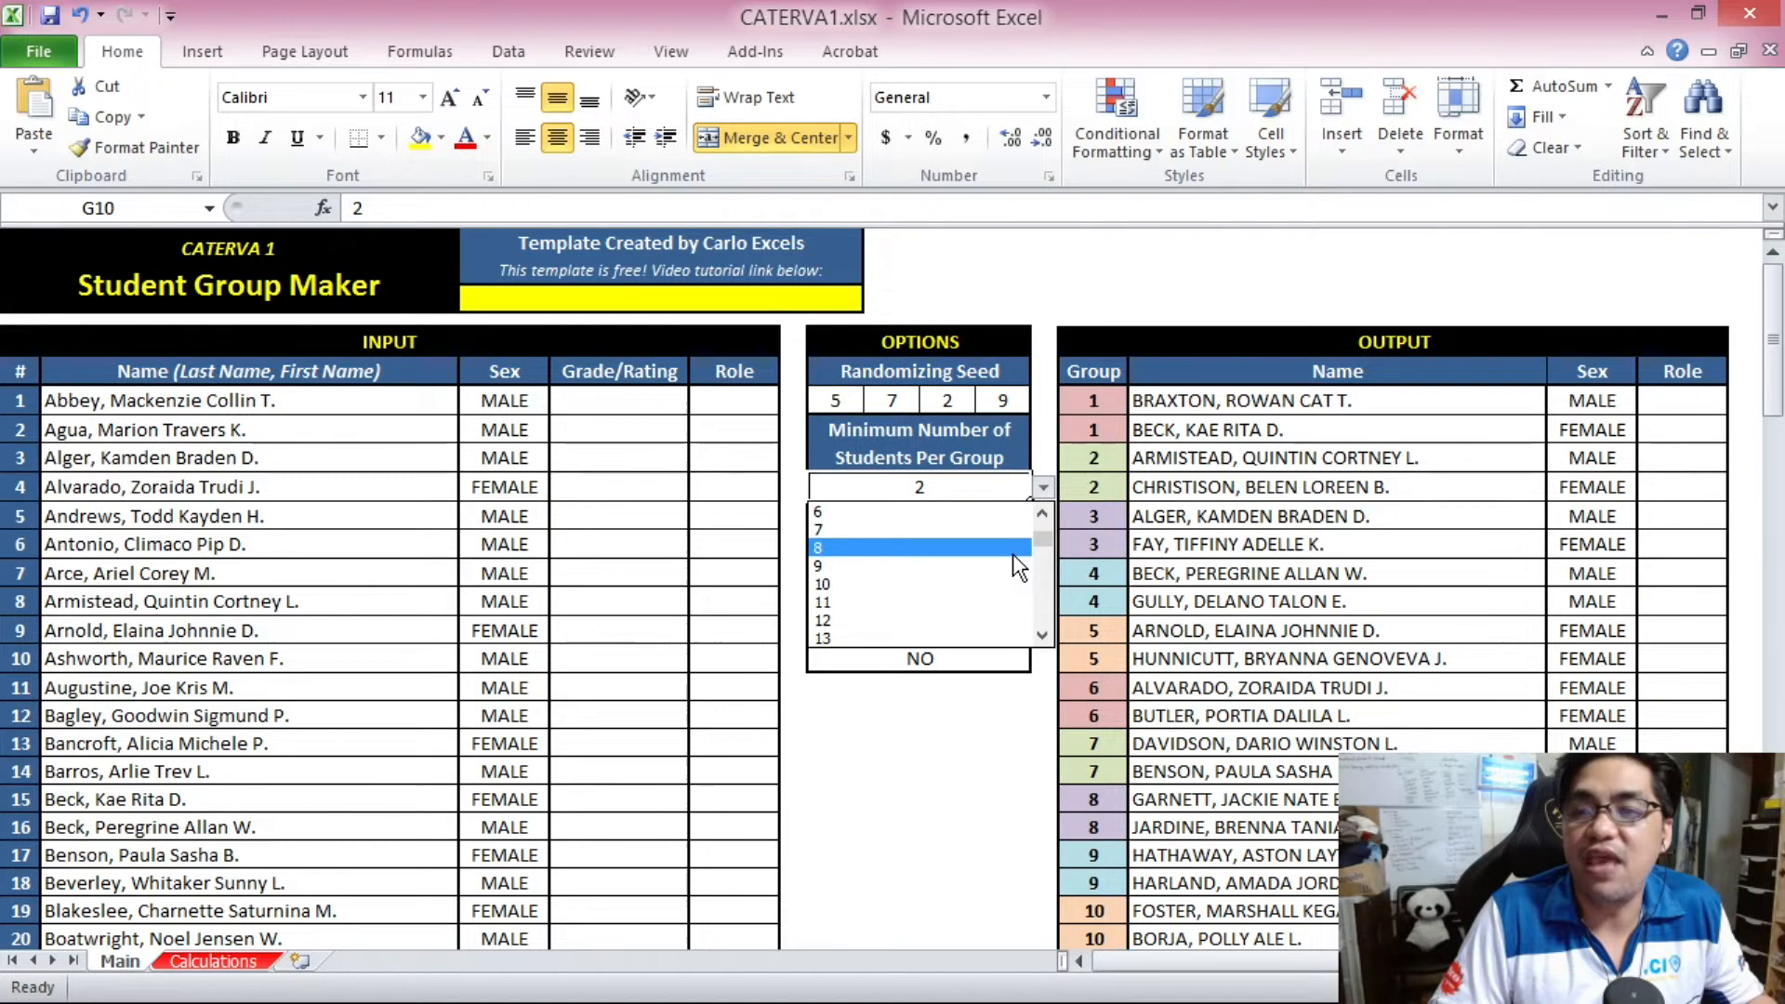
pyautogui.click(1013, 550)
pyautogui.click(1046, 490)
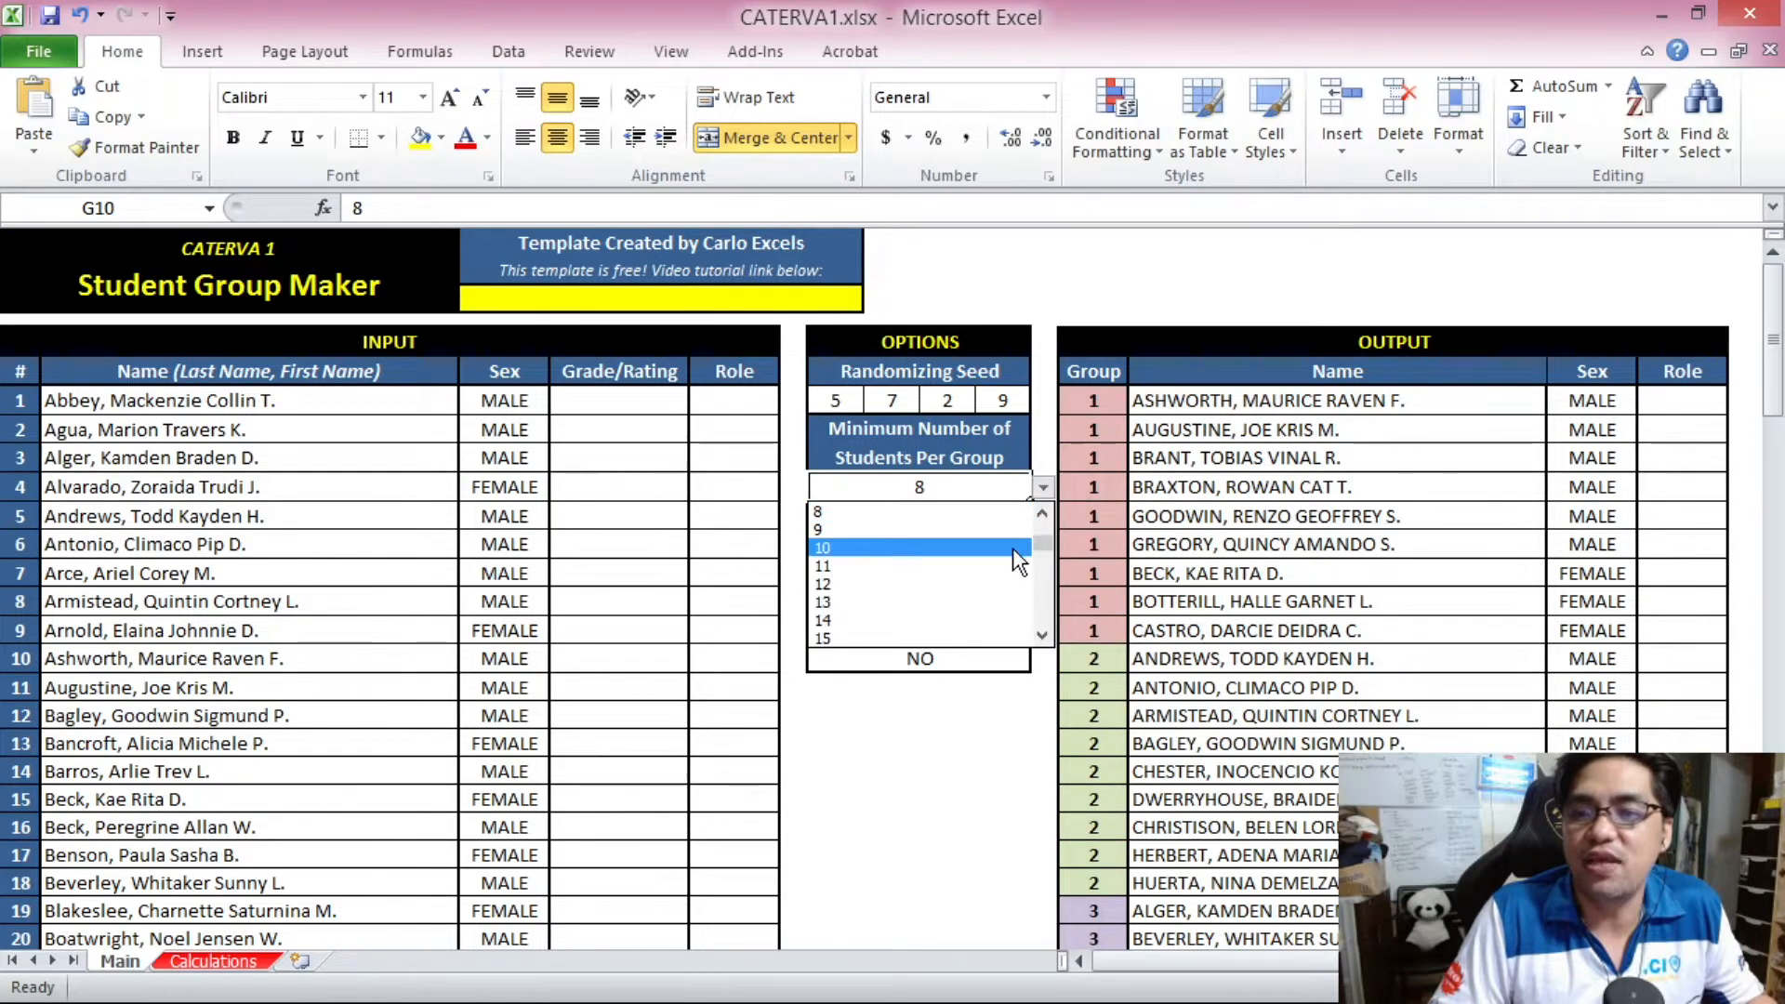
pyautogui.click(1013, 547)
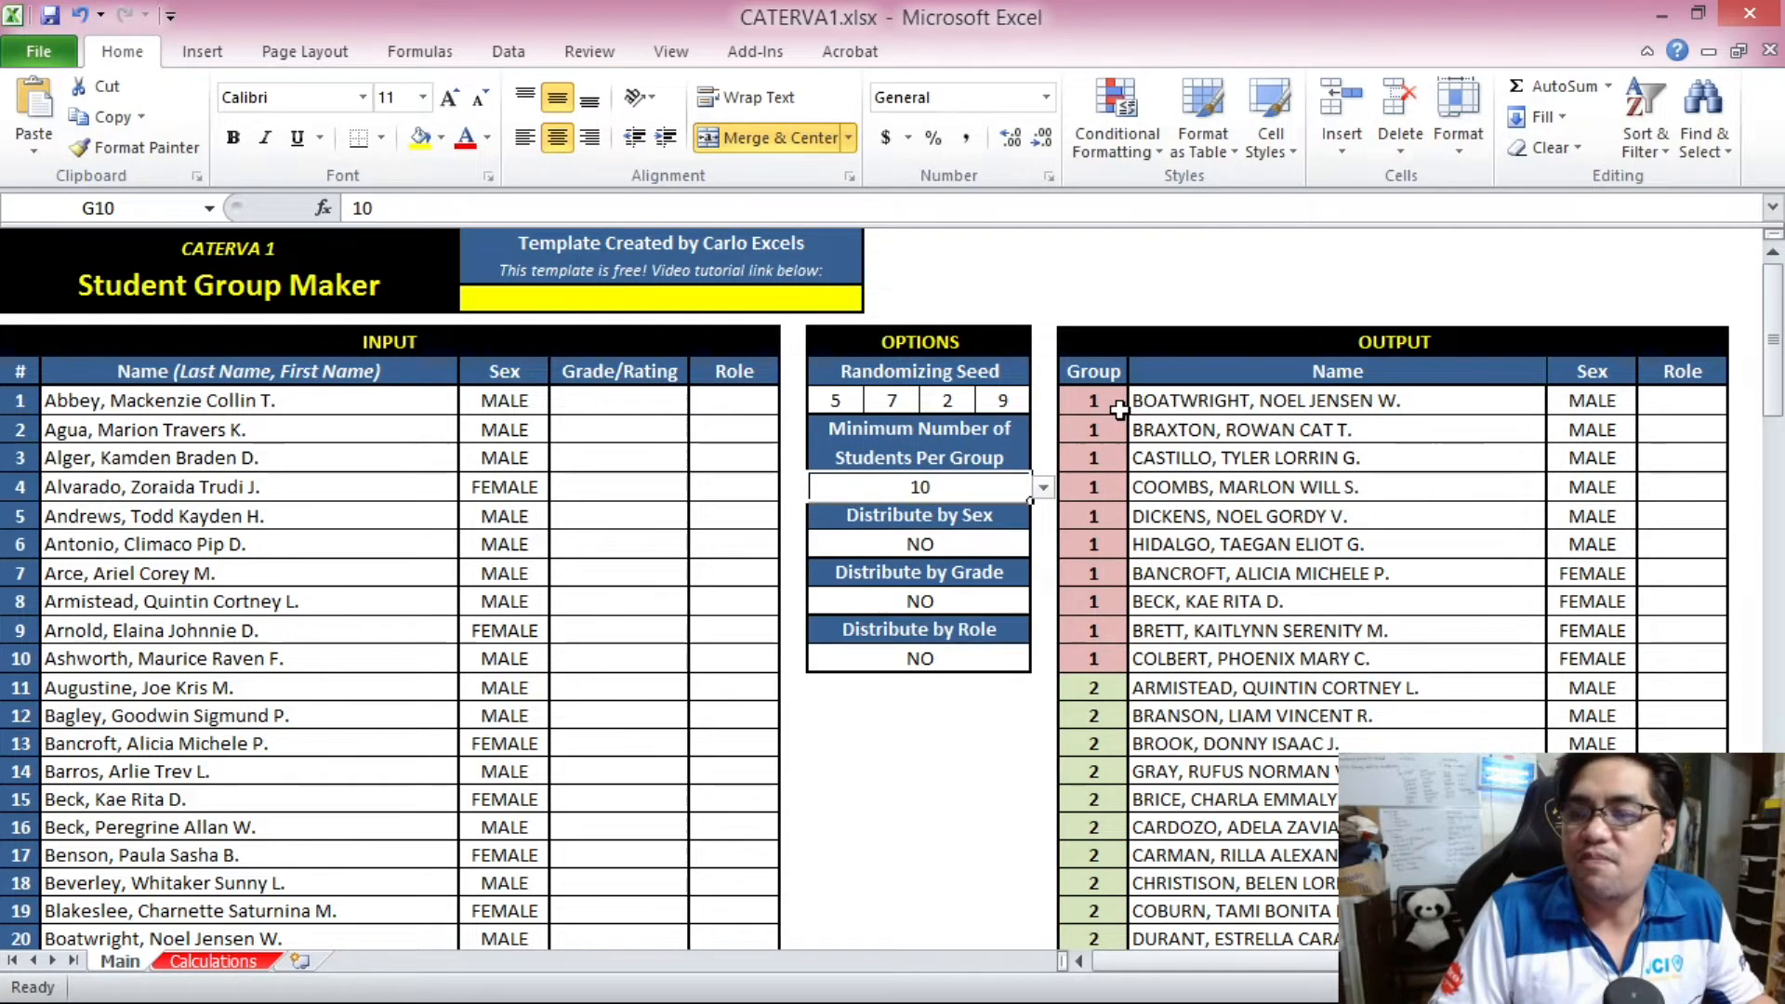
# Examine the members of the first groups in the OUTPUT table and compare them with the INPUT name list
pyautogui.moveTo(1100, 400); pyautogui.dragTo(1262, 645)
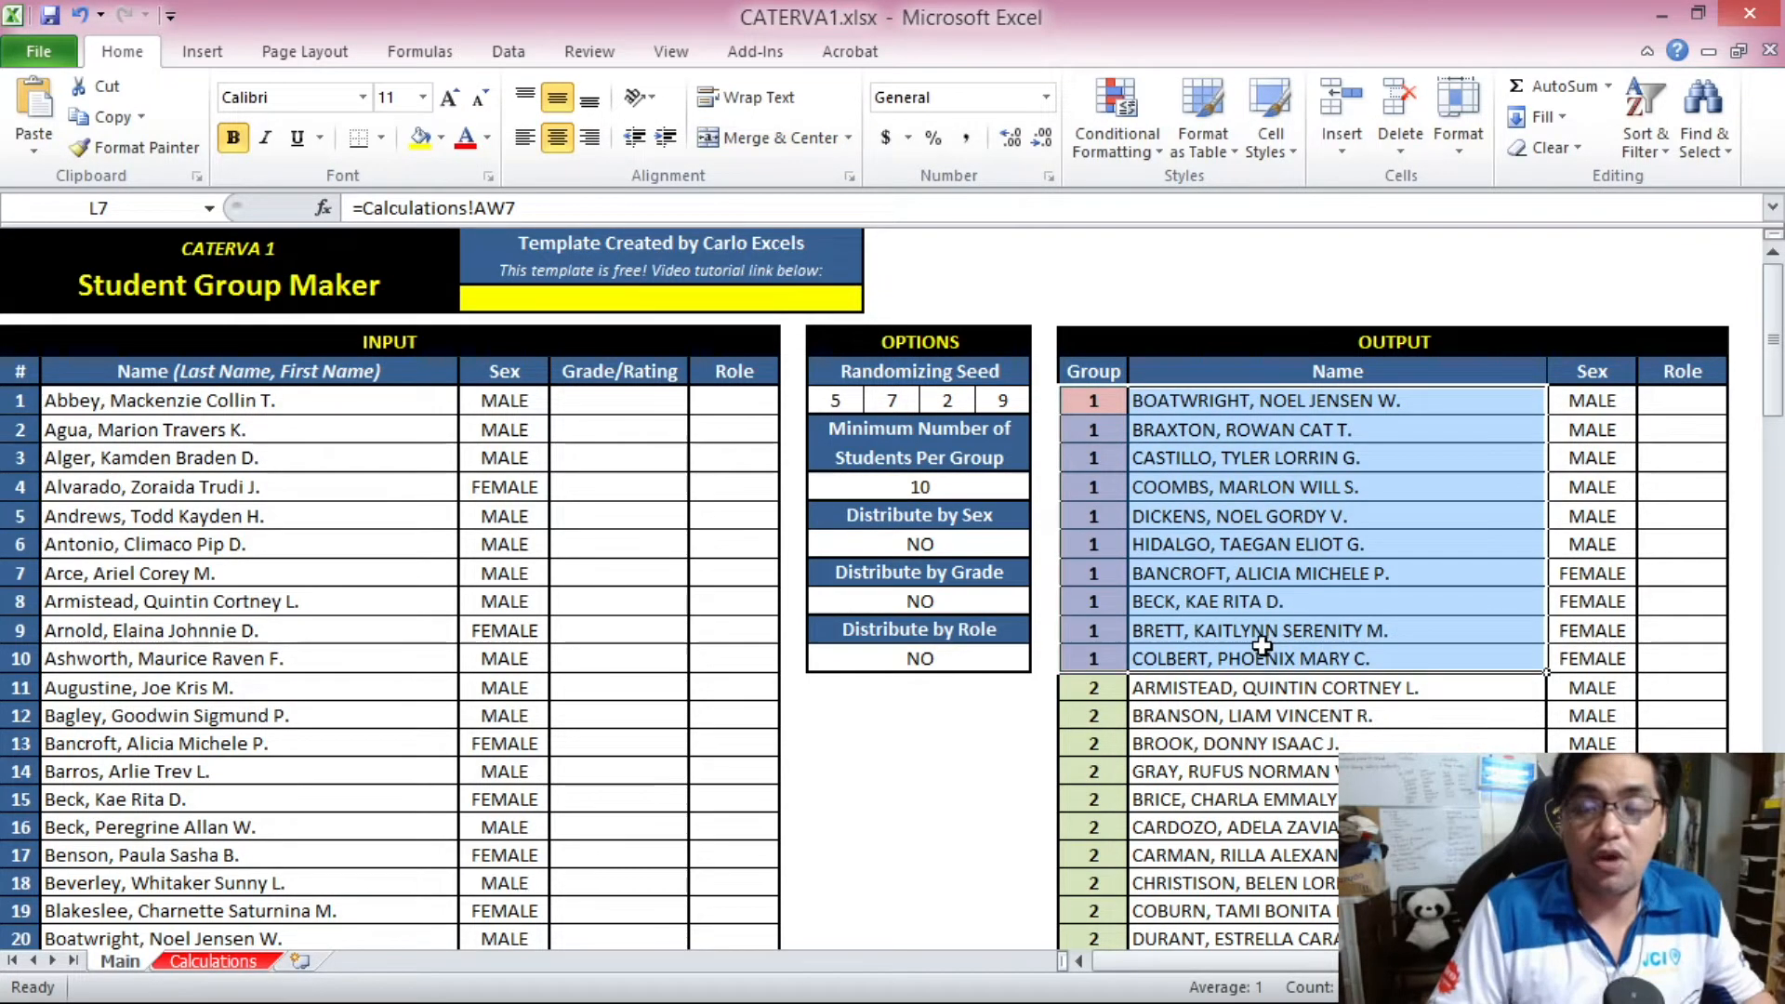
pyautogui.moveTo(1105, 400); pyautogui.dragTo(1209, 655)
pyautogui.click(1251, 577)
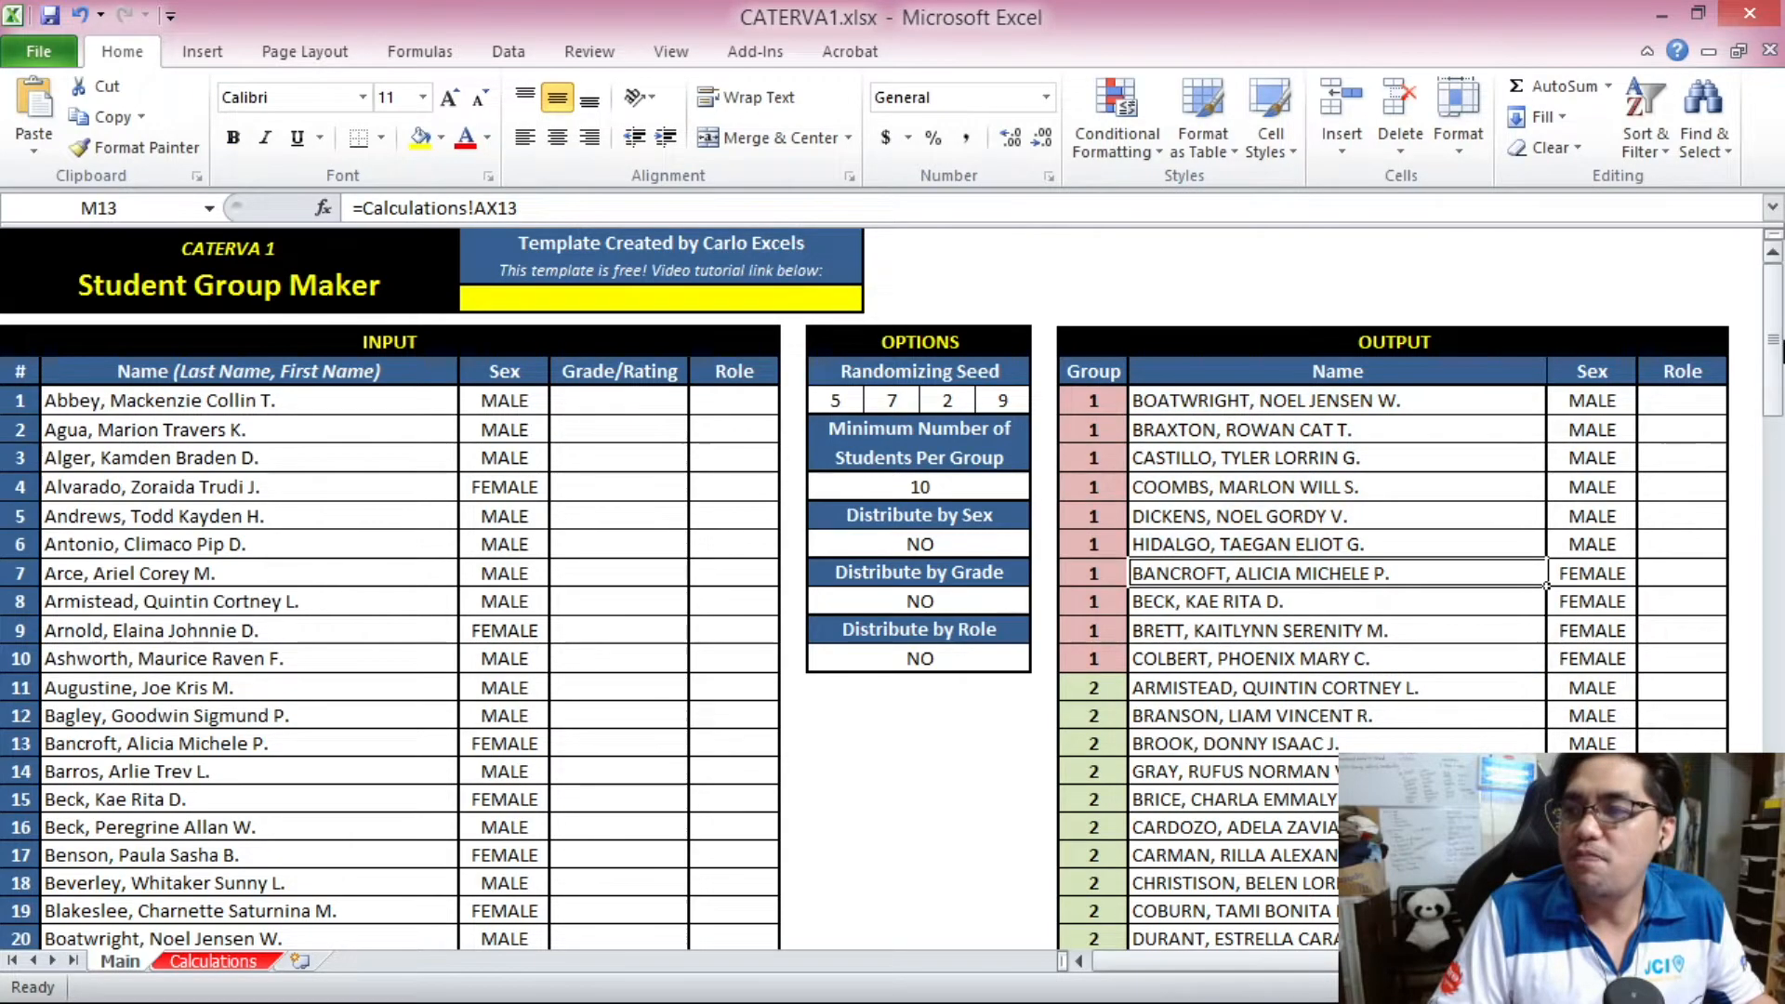
pyautogui.scroll(-1, 1206, 314)
pyautogui.moveTo(1206, 314); pyautogui.dragTo(1220, 556)
pyautogui.moveTo(1773, 372)
pyautogui.mouseDown()
pyautogui.moveTo(1774, 762)
pyautogui.moveTo(1773, 342)
pyautogui.mouseUp()
pyautogui.hotkey('ctrl', 'Home')
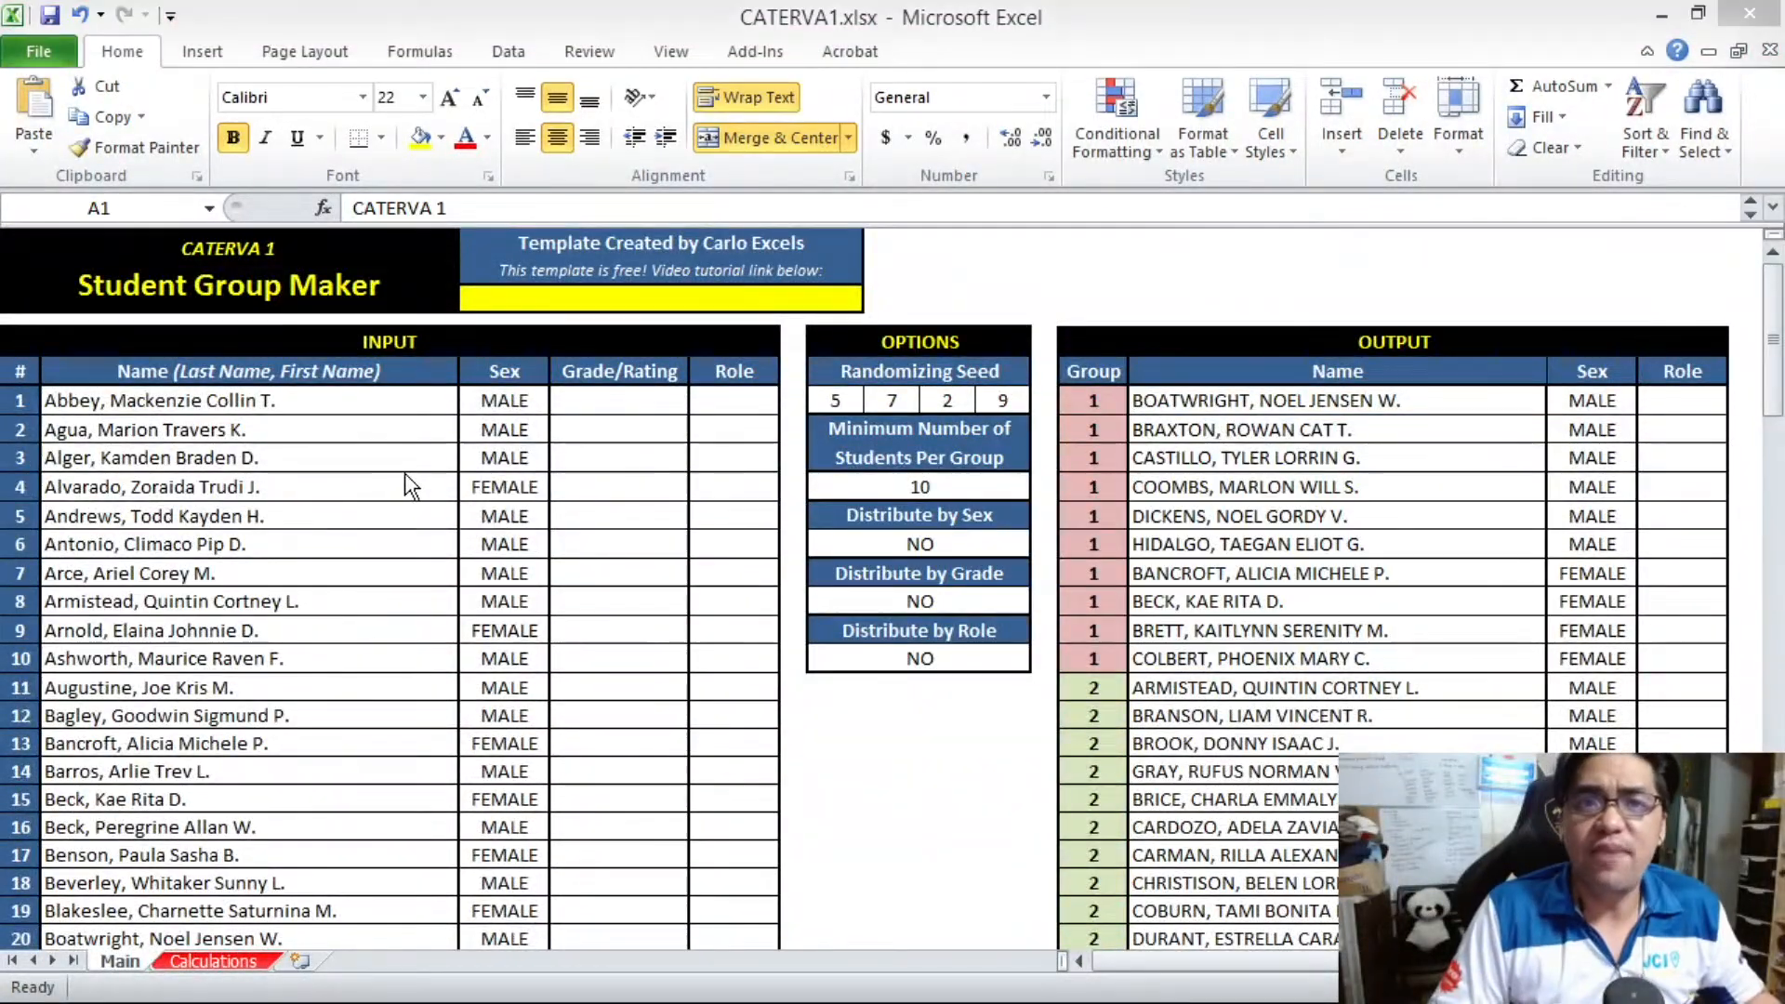
pyautogui.moveTo(395, 400); pyautogui.dragTo(404, 819)
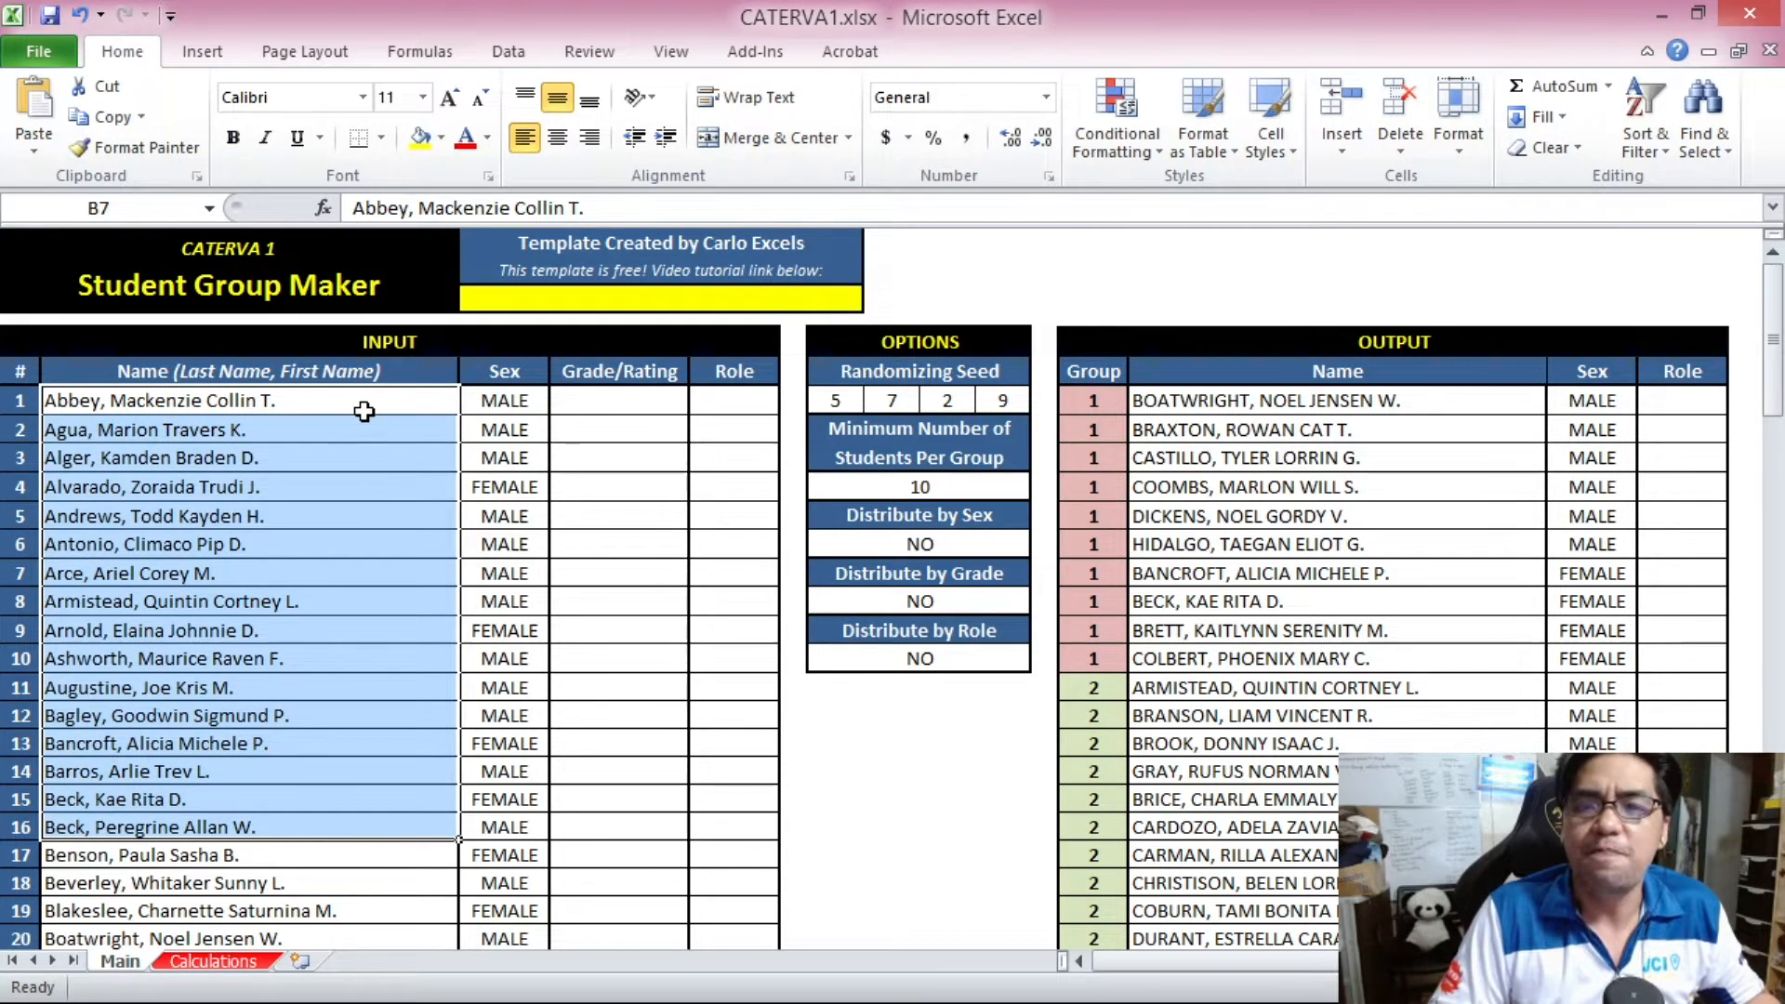
pyautogui.click(851, 487)
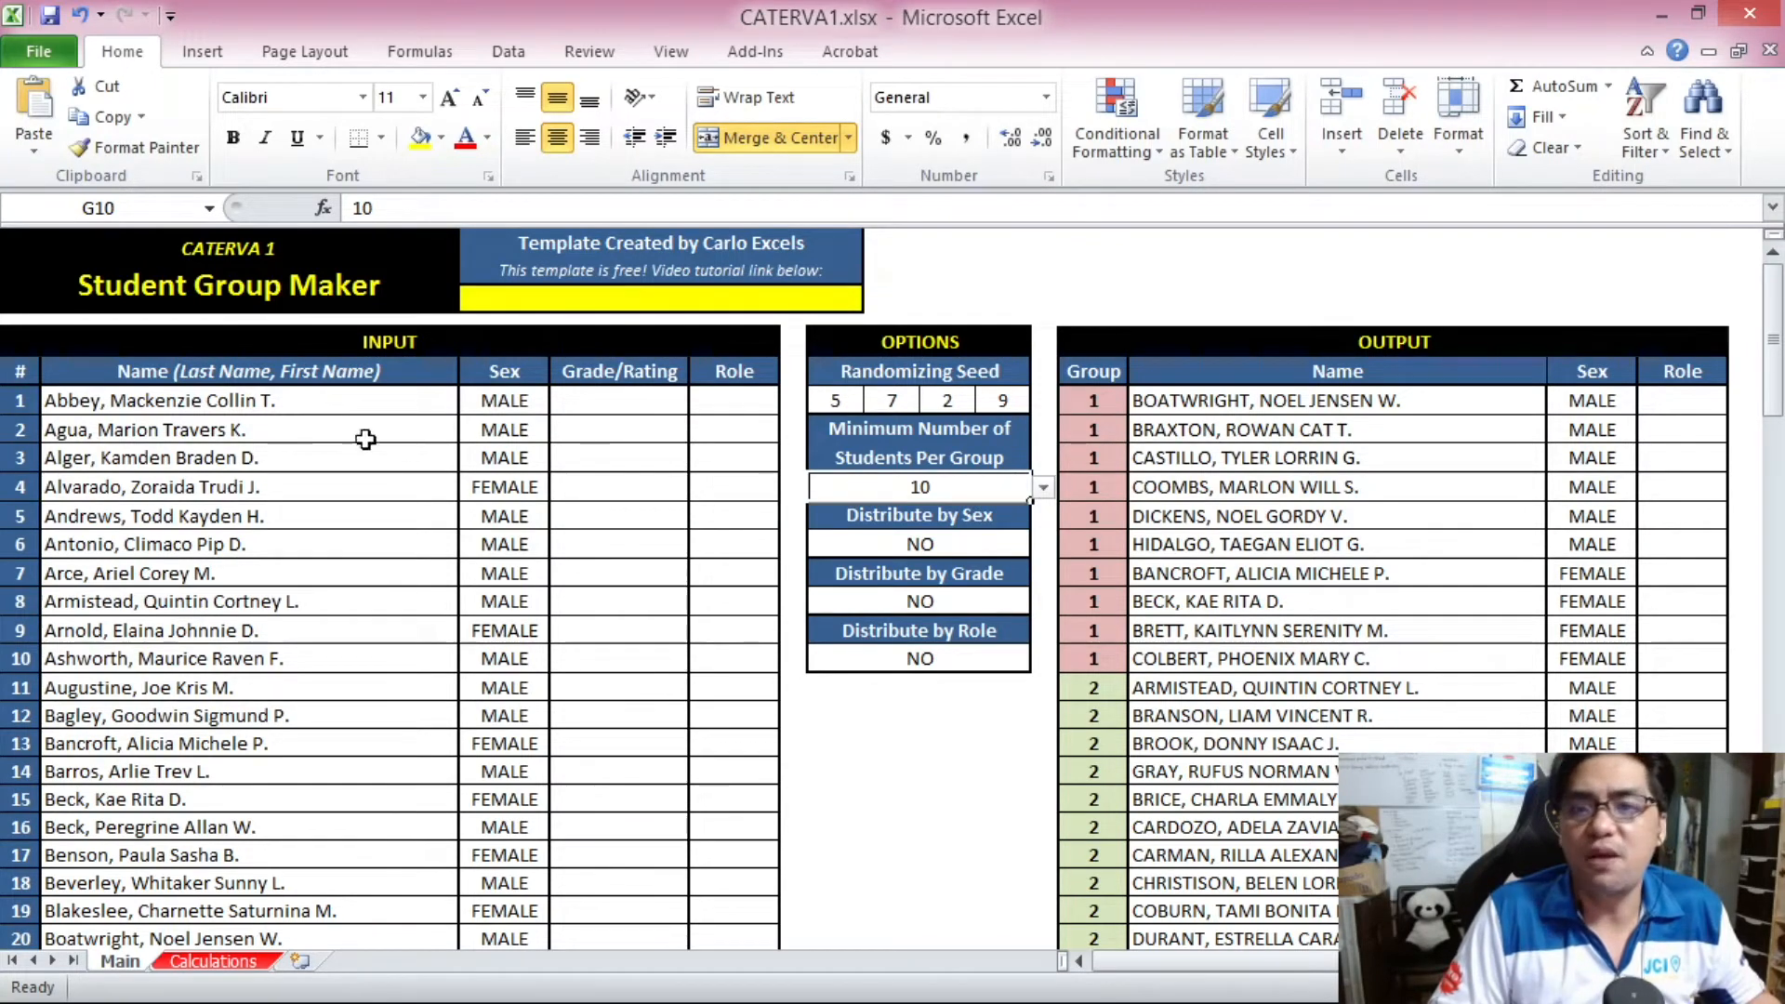
pyautogui.moveTo(307, 402); pyautogui.dragTo(310, 526)
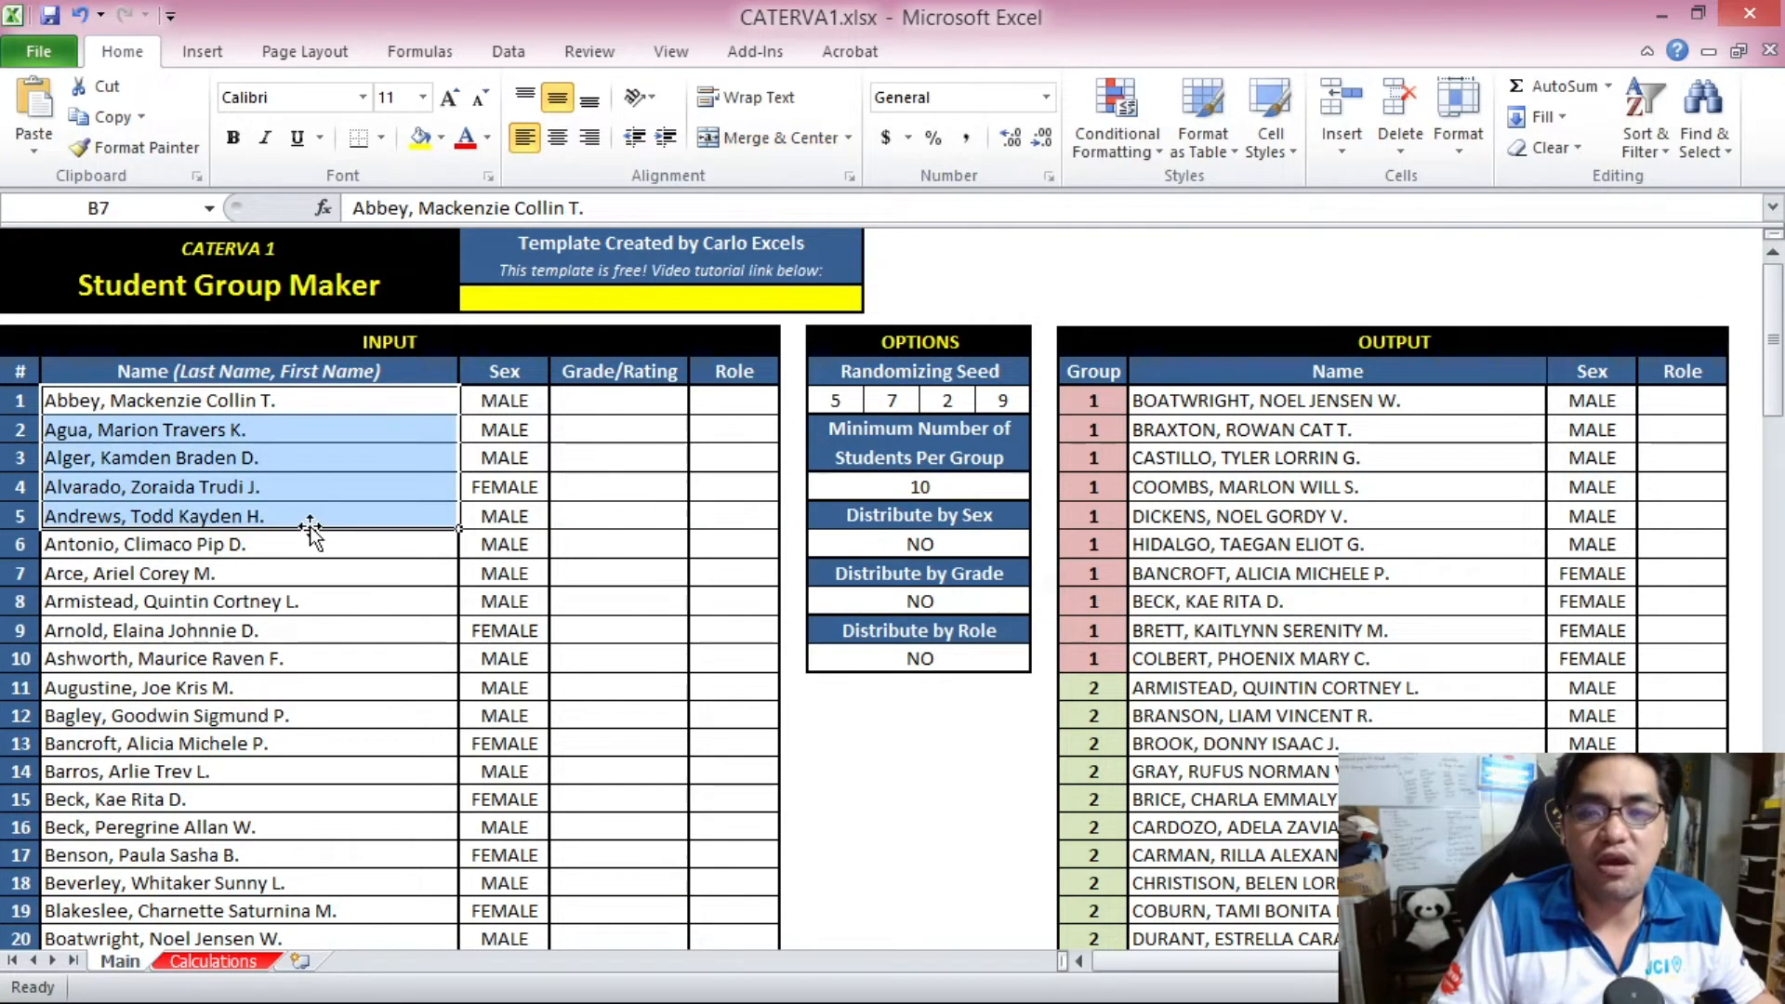
# Set the Minimum Number of Students Per Group to 7
pyautogui.click(986, 488)
pyautogui.click(1044, 489)
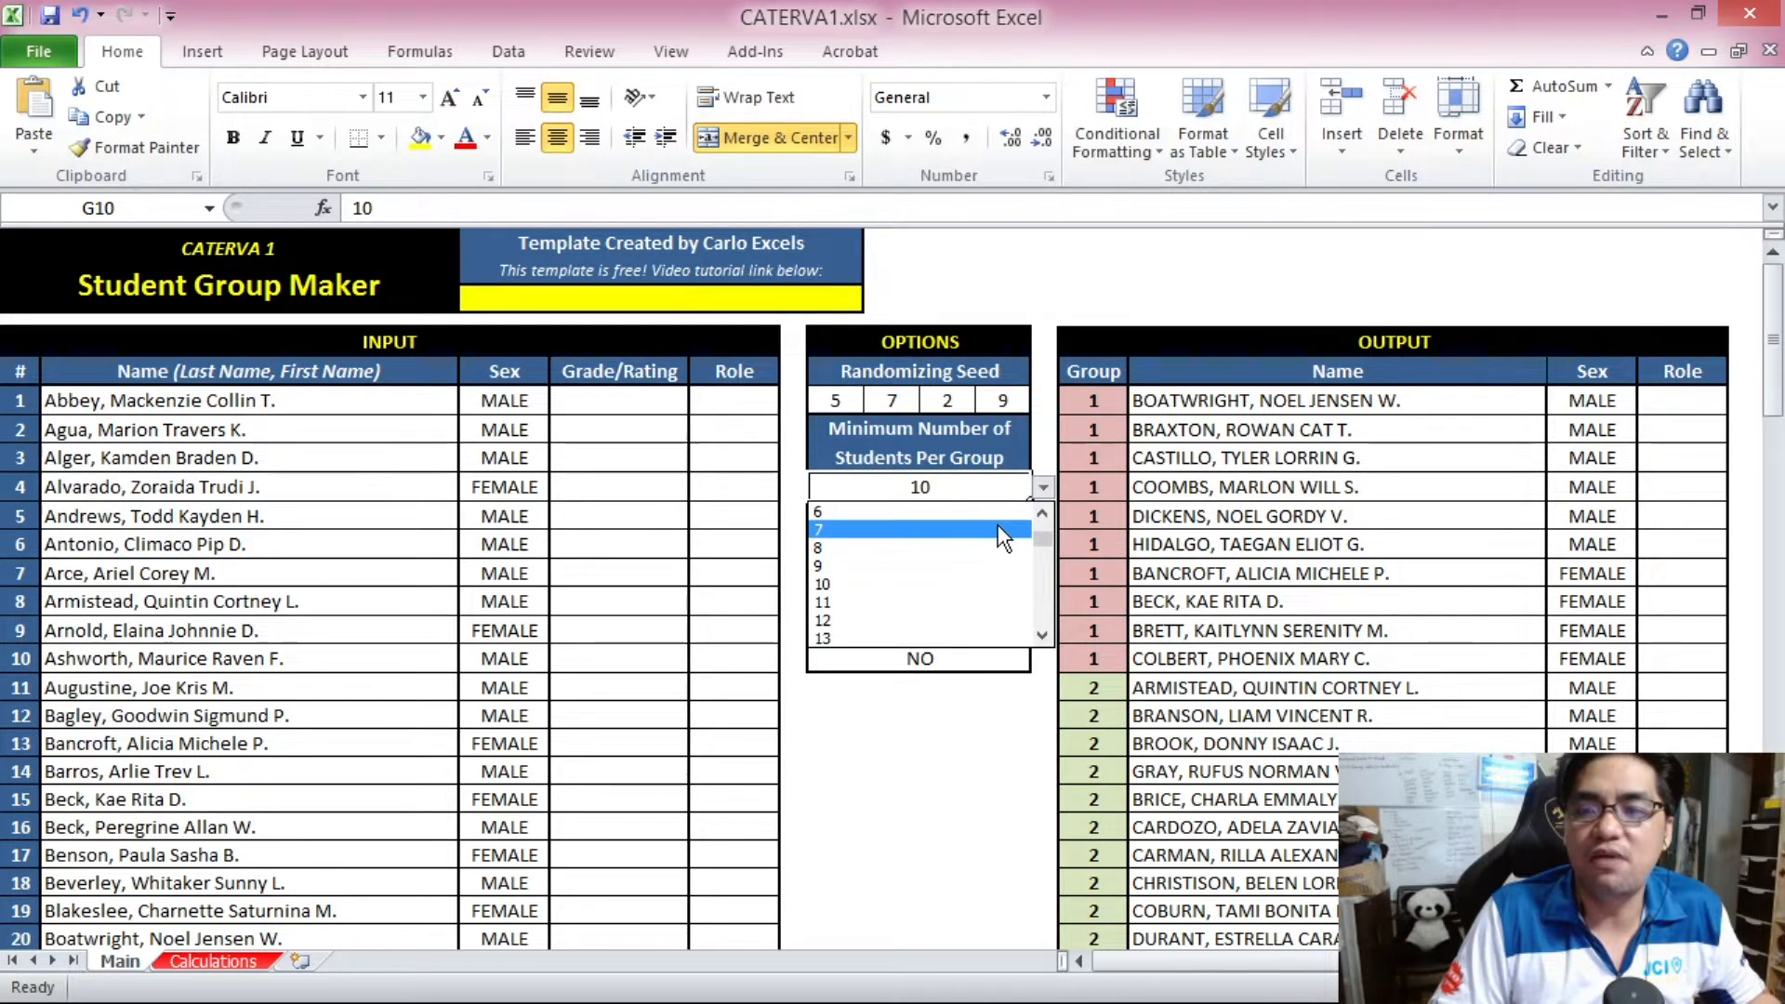
pyautogui.click(997, 529)
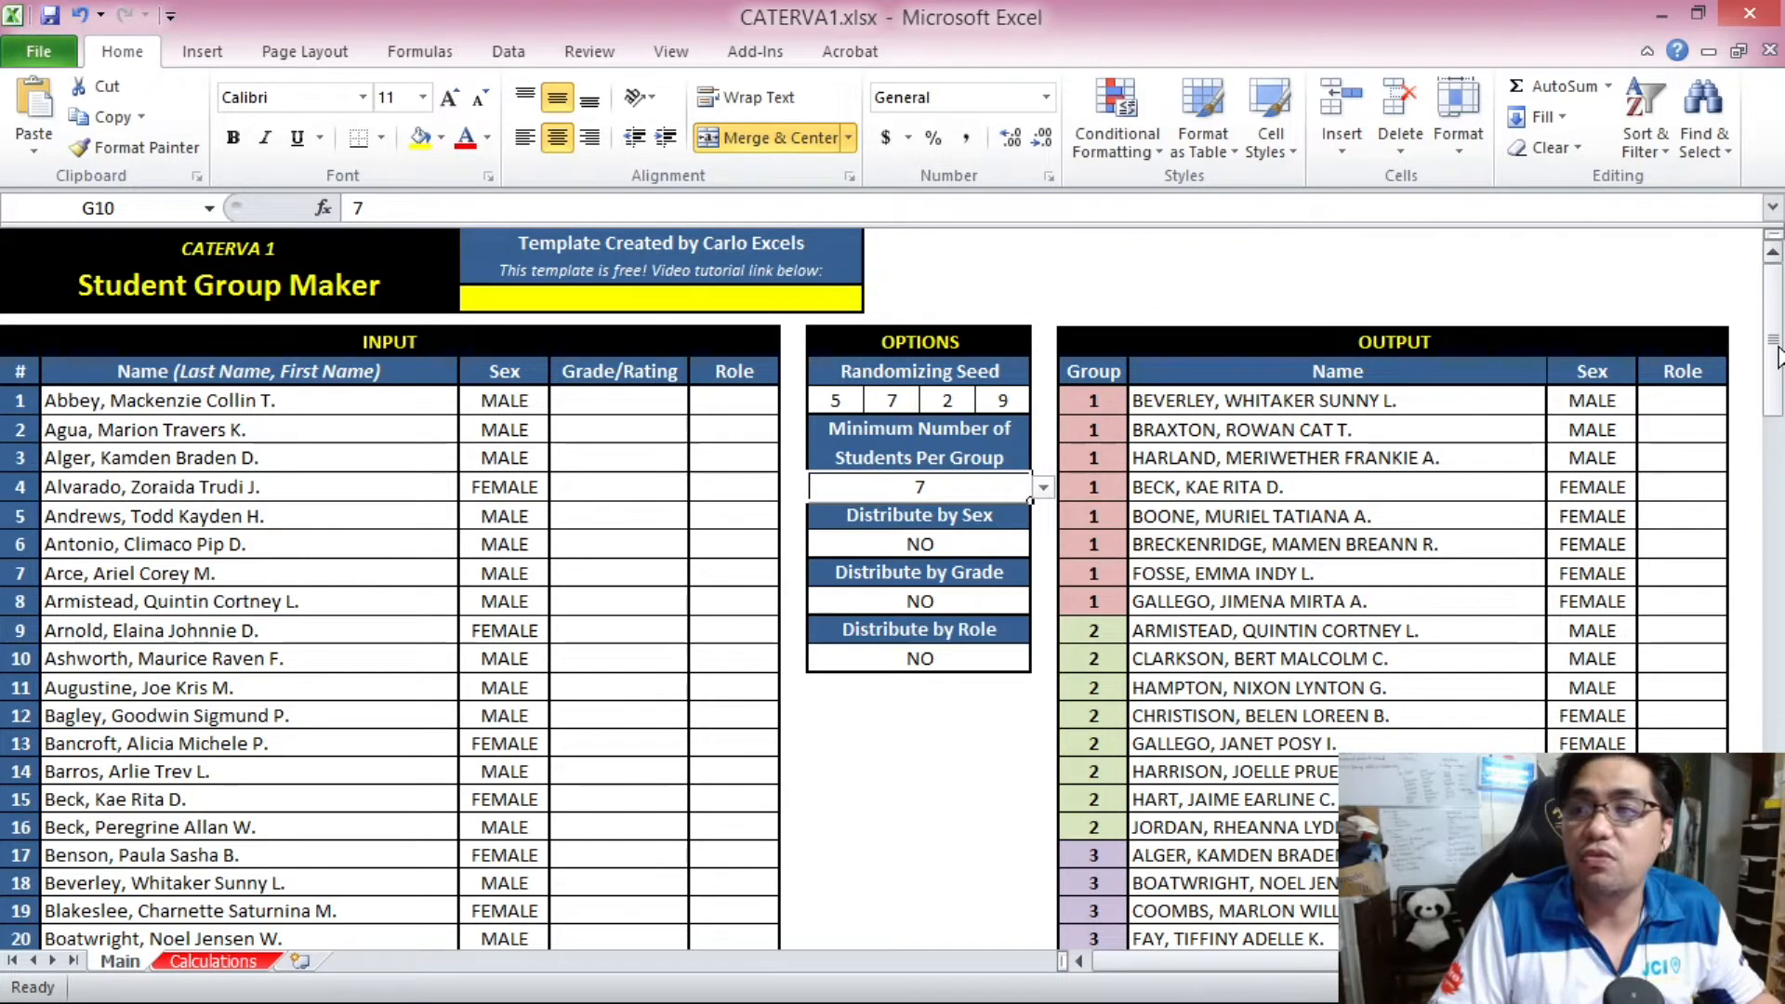
# Review the OUTPUT groups through the end of the list and compare the sizes of groups 1, 2 and 3 with the minimum setting
pyautogui.moveTo(1774, 344); pyautogui.dragTo(1778, 790)
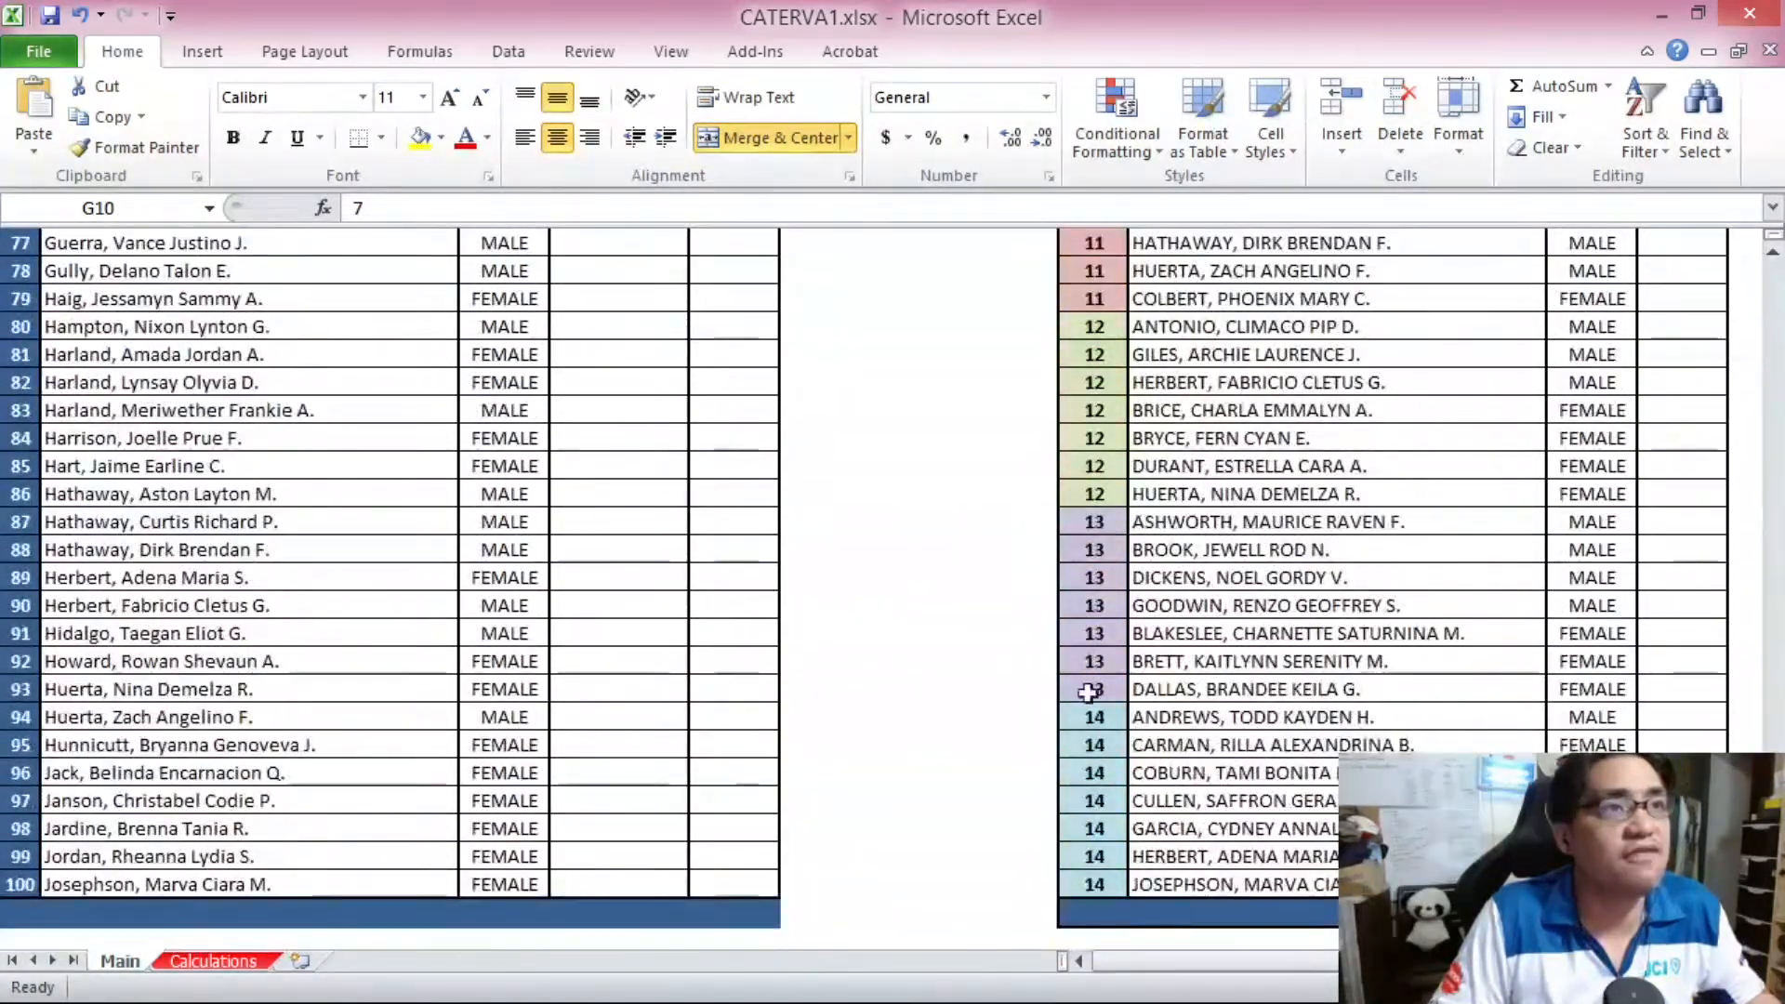
pyautogui.moveTo(1783, 1001)
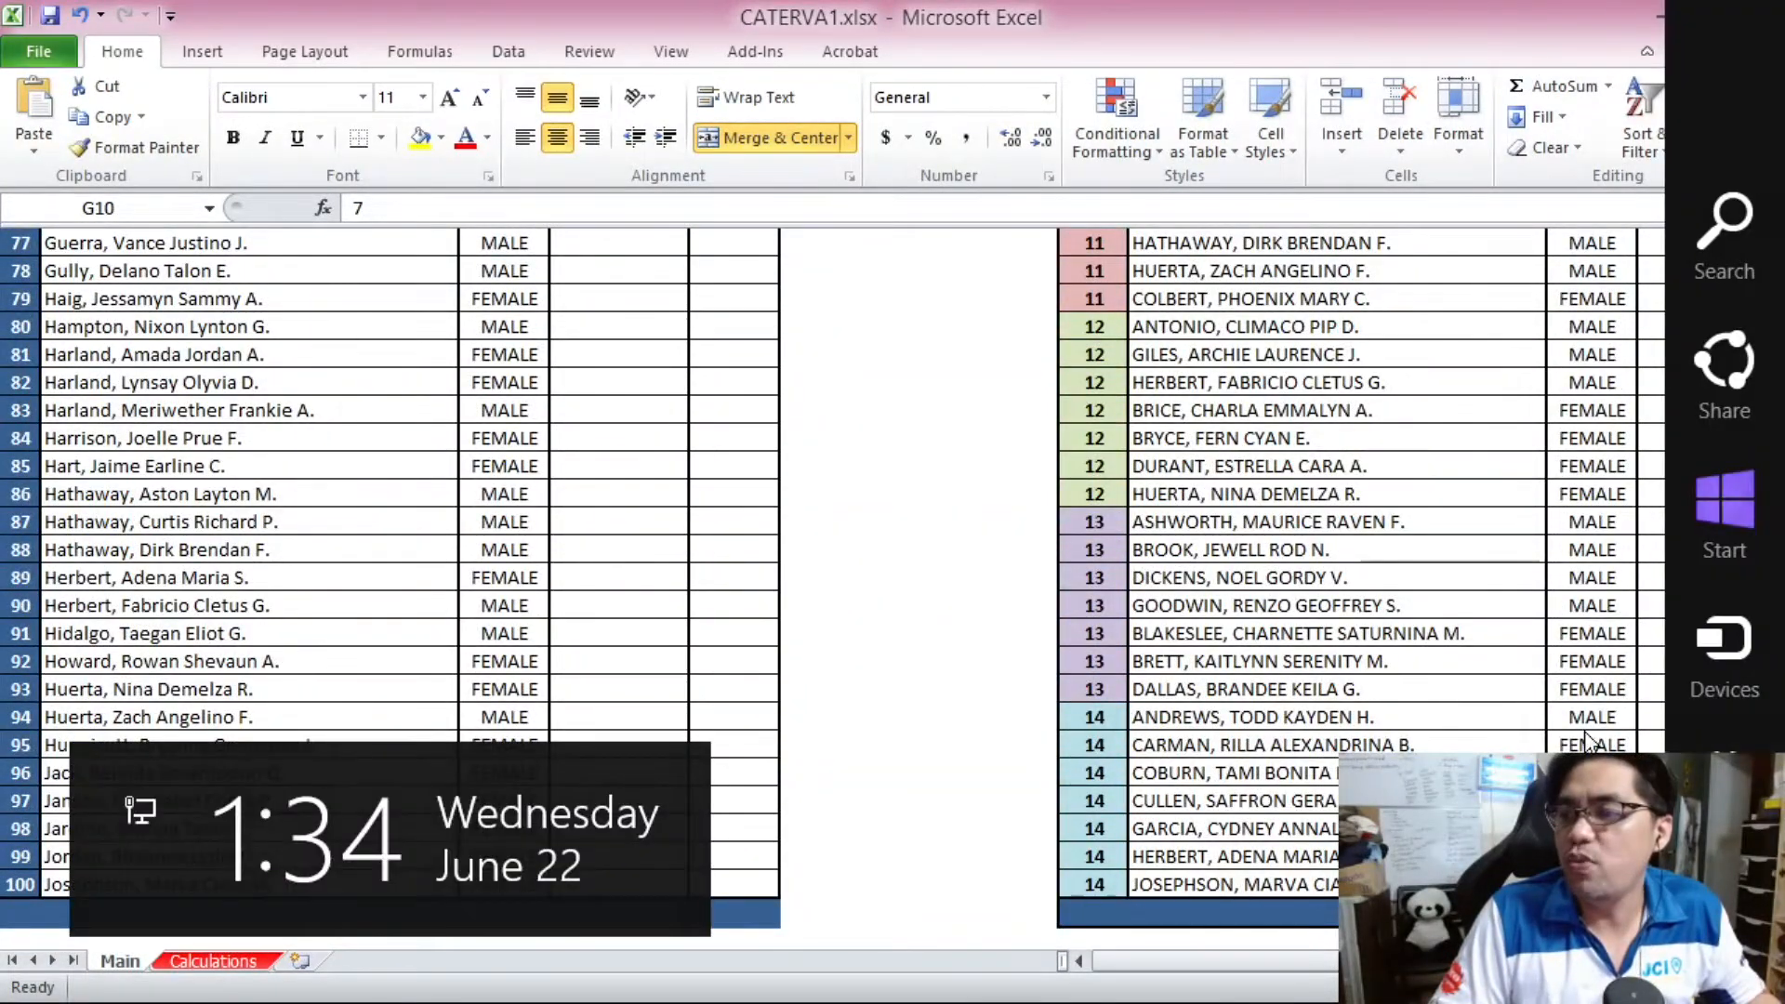
pyautogui.scroll(20, 1025, 434)
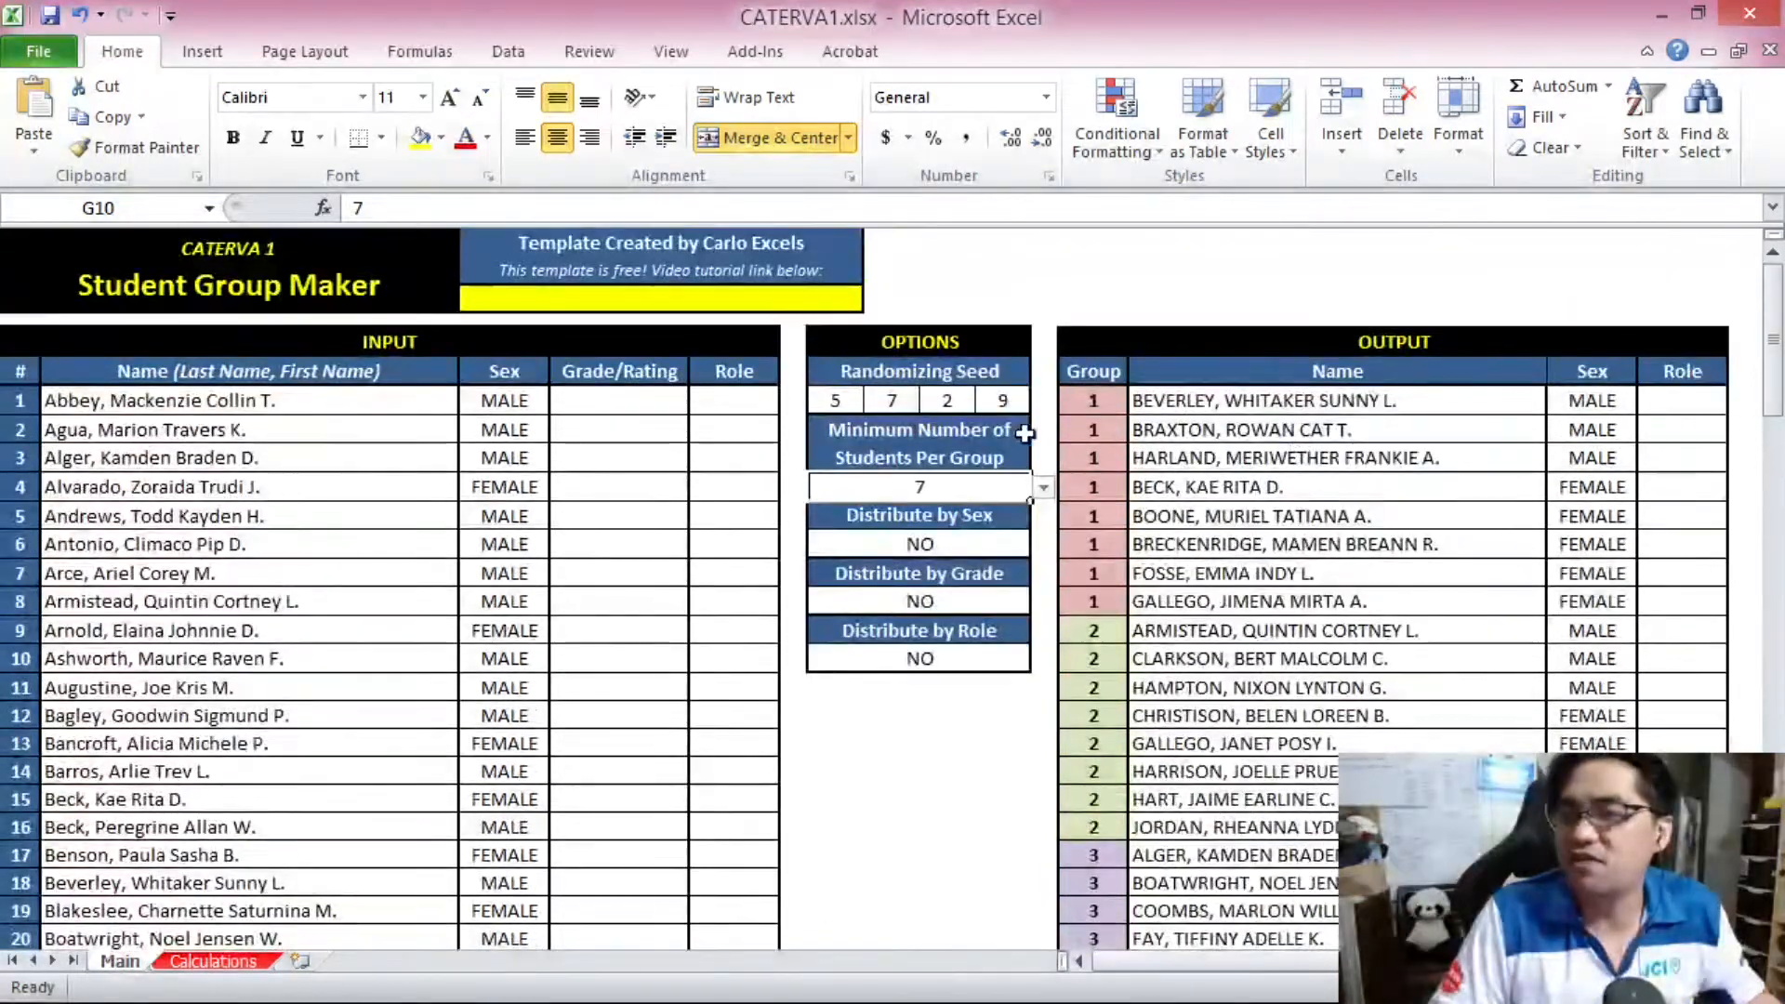
pyautogui.moveTo(1094, 402); pyautogui.dragTo(1100, 598)
pyautogui.scroll(-2, 1098, 558)
pyautogui.moveTo(1095, 475); pyautogui.dragTo(1103, 669)
pyautogui.scroll(-2, 1097, 595)
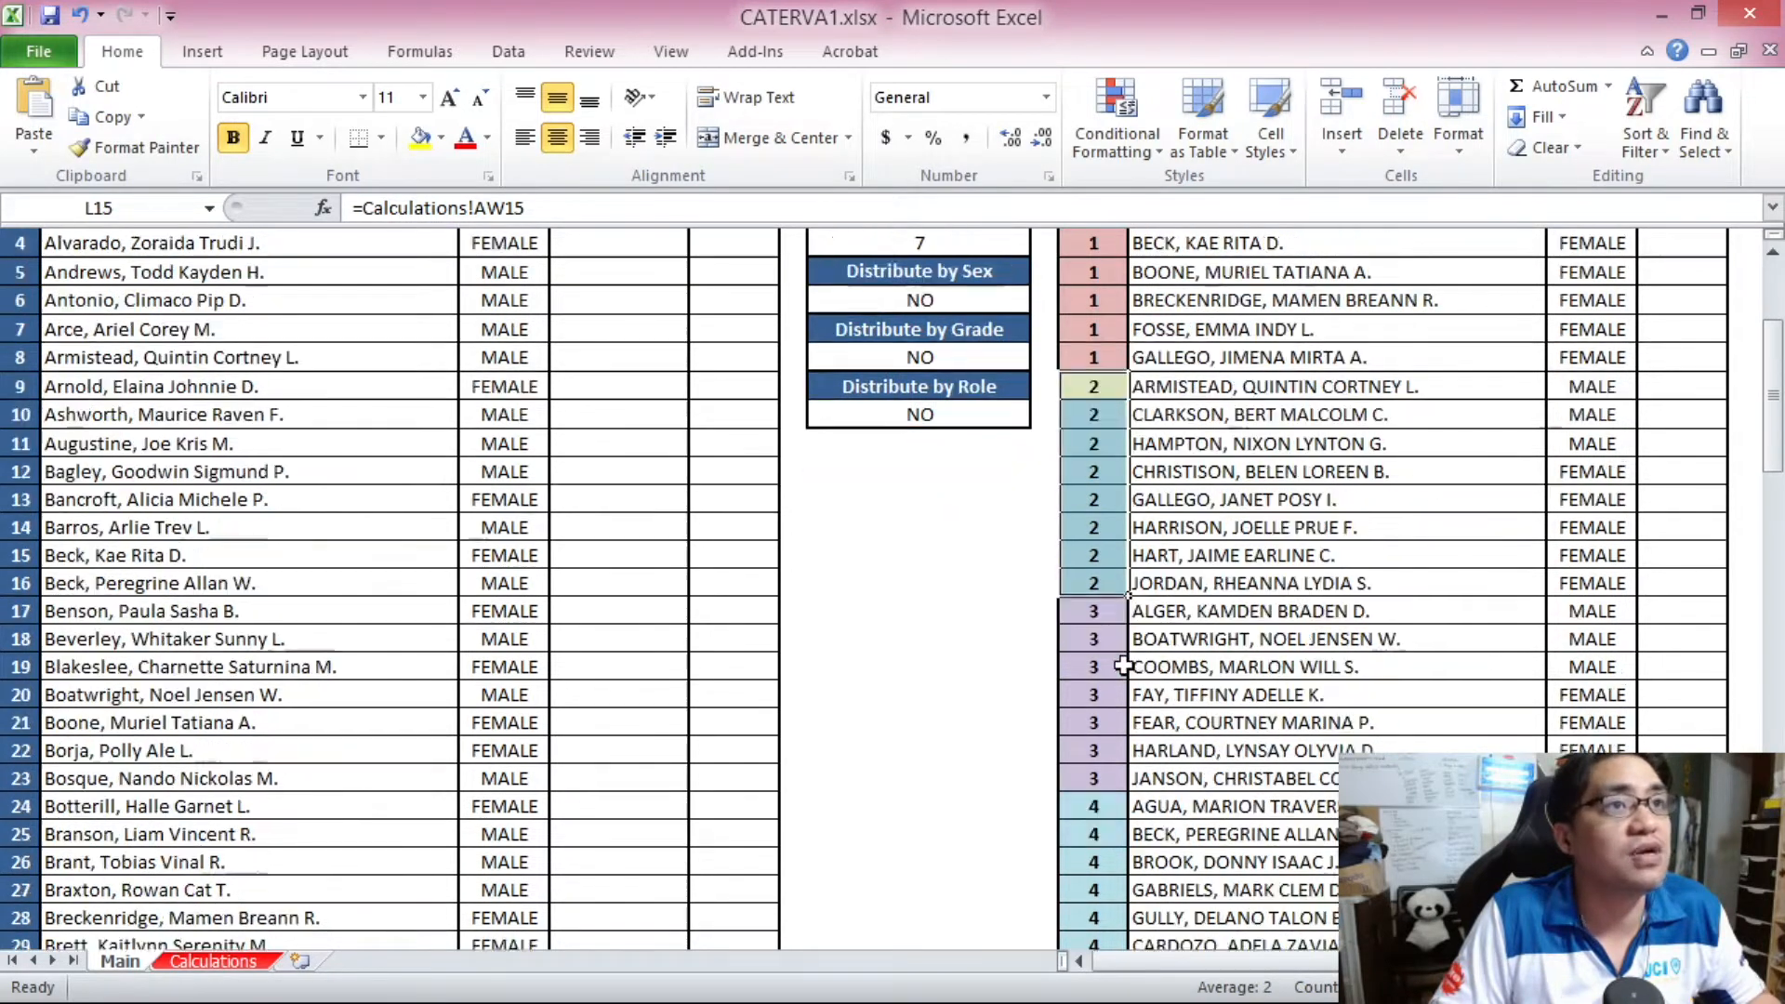
pyautogui.moveTo(1090, 523); pyautogui.dragTo(1113, 694)
pyautogui.scroll(3, 1111, 688)
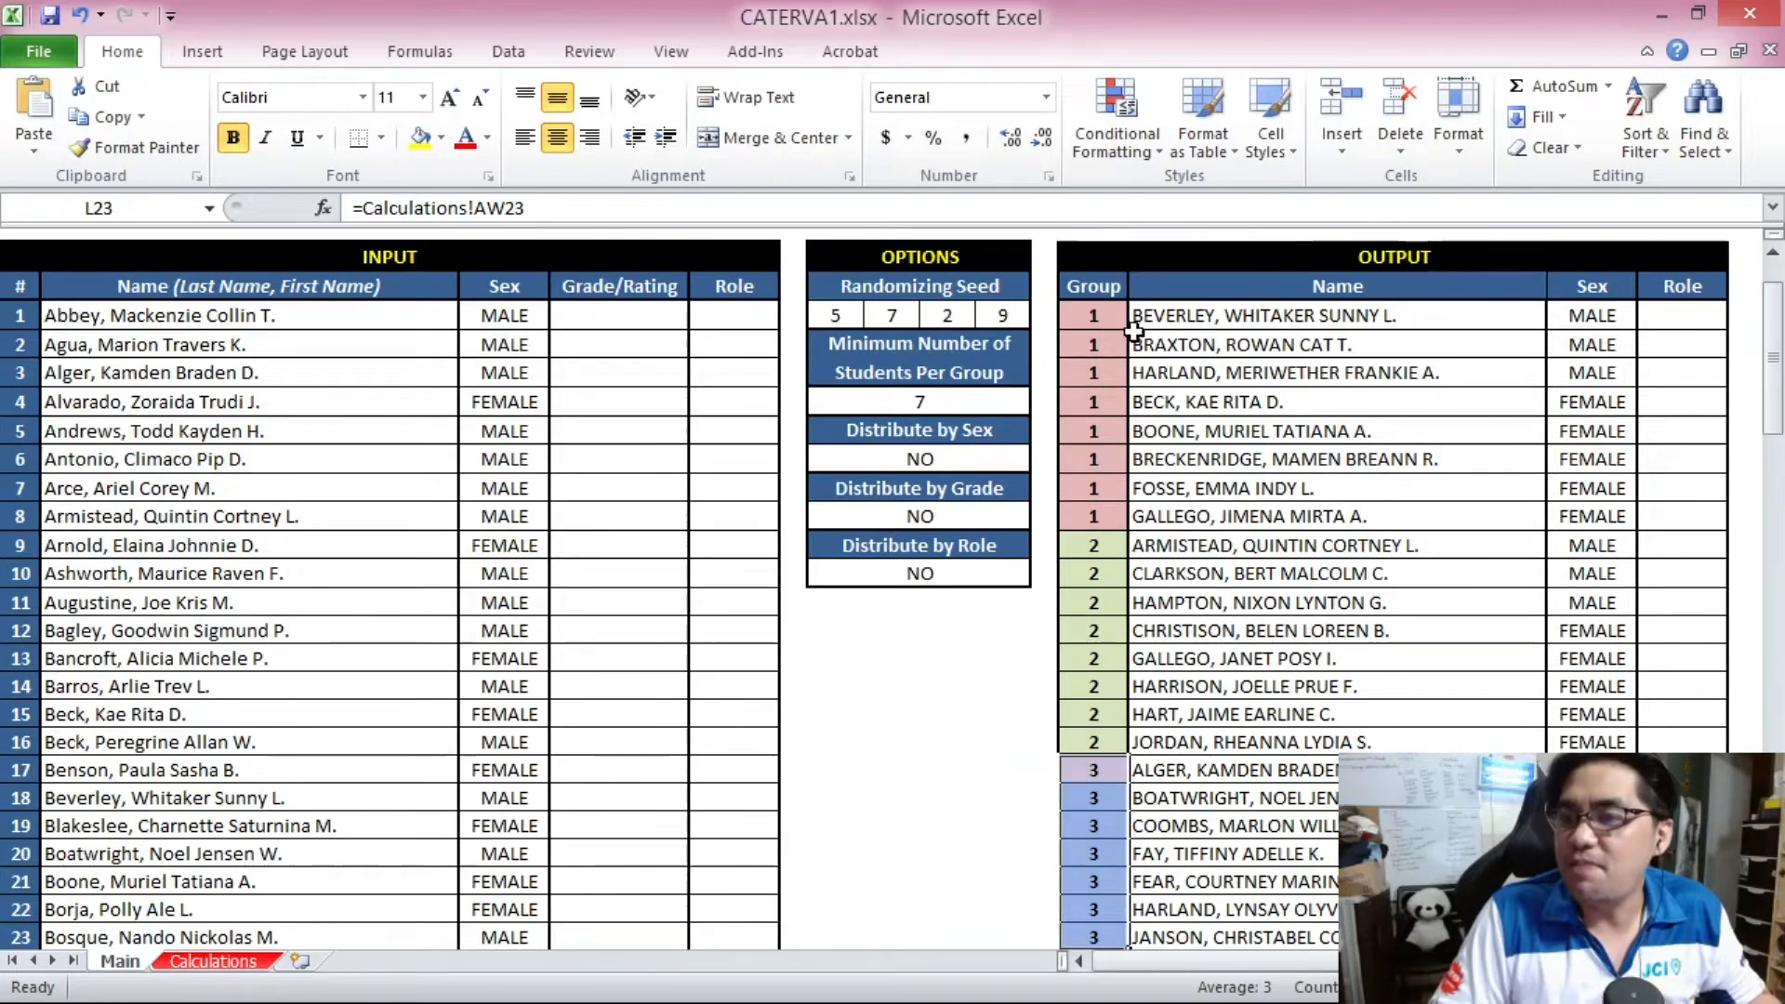
pyautogui.moveTo(1099, 320); pyautogui.dragTo(1302, 733)
pyautogui.scroll(-2, 1307, 740)
pyautogui.moveTo(1772, 402); pyautogui.dragTo(1725, 253)
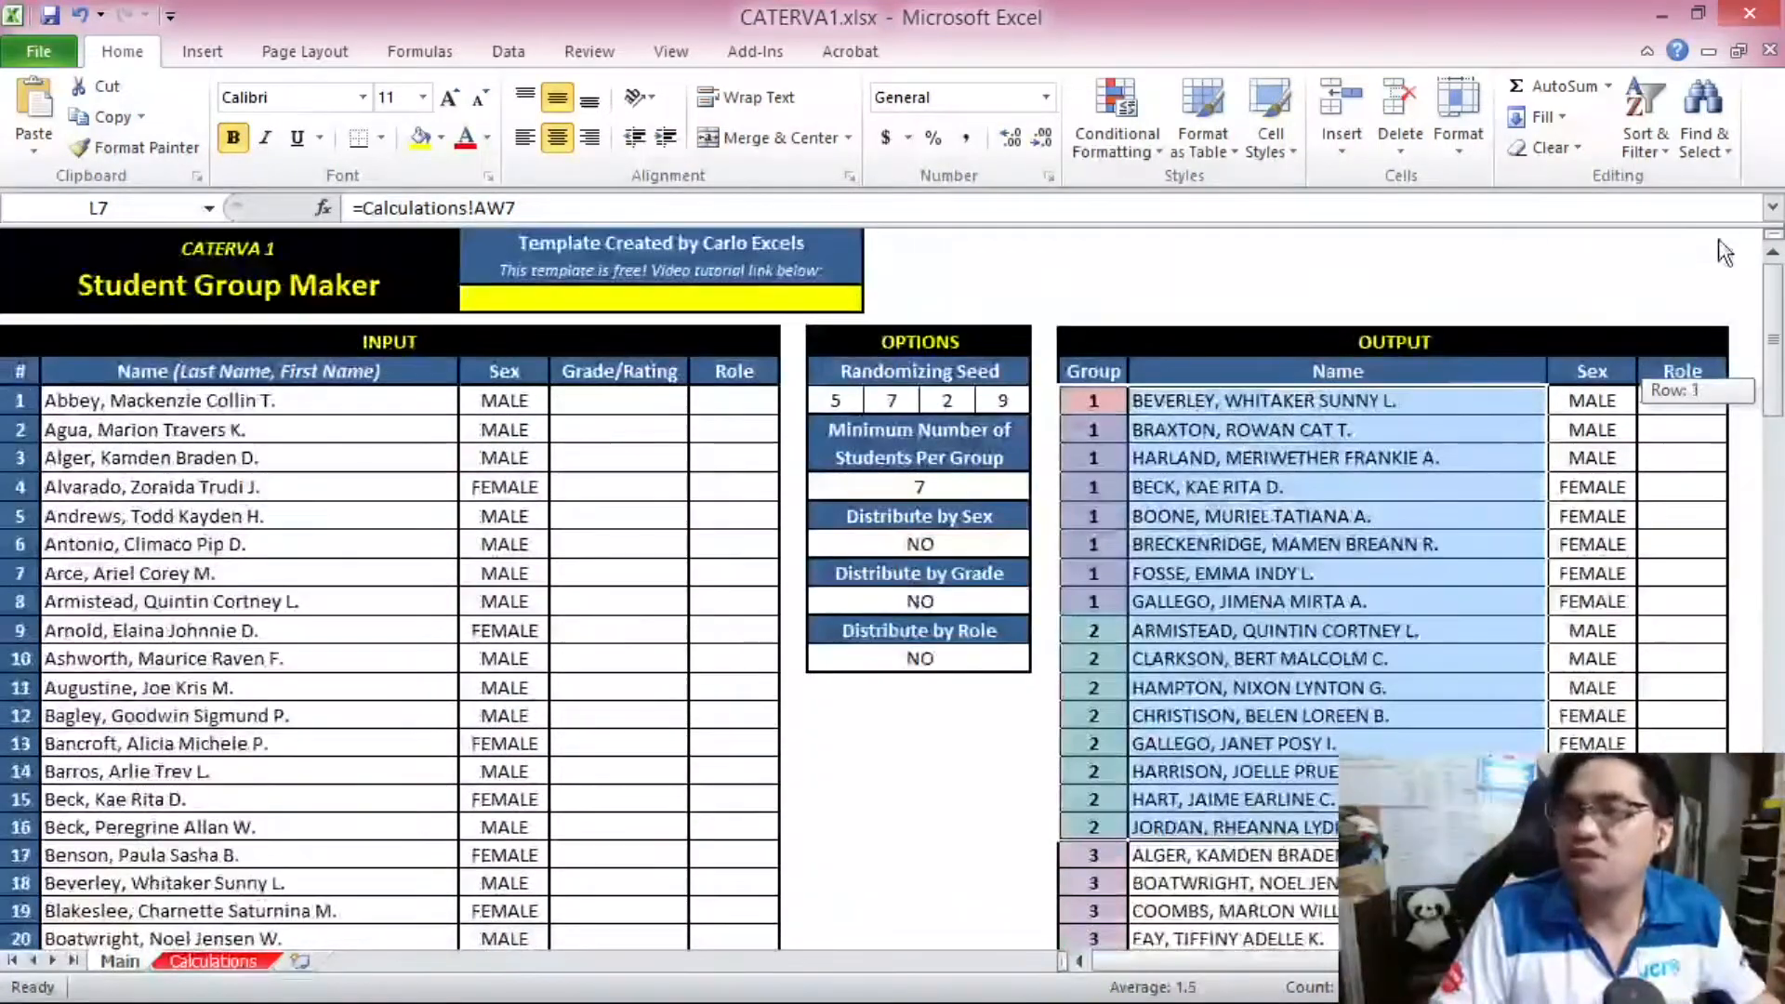
pyautogui.click(400, 400)
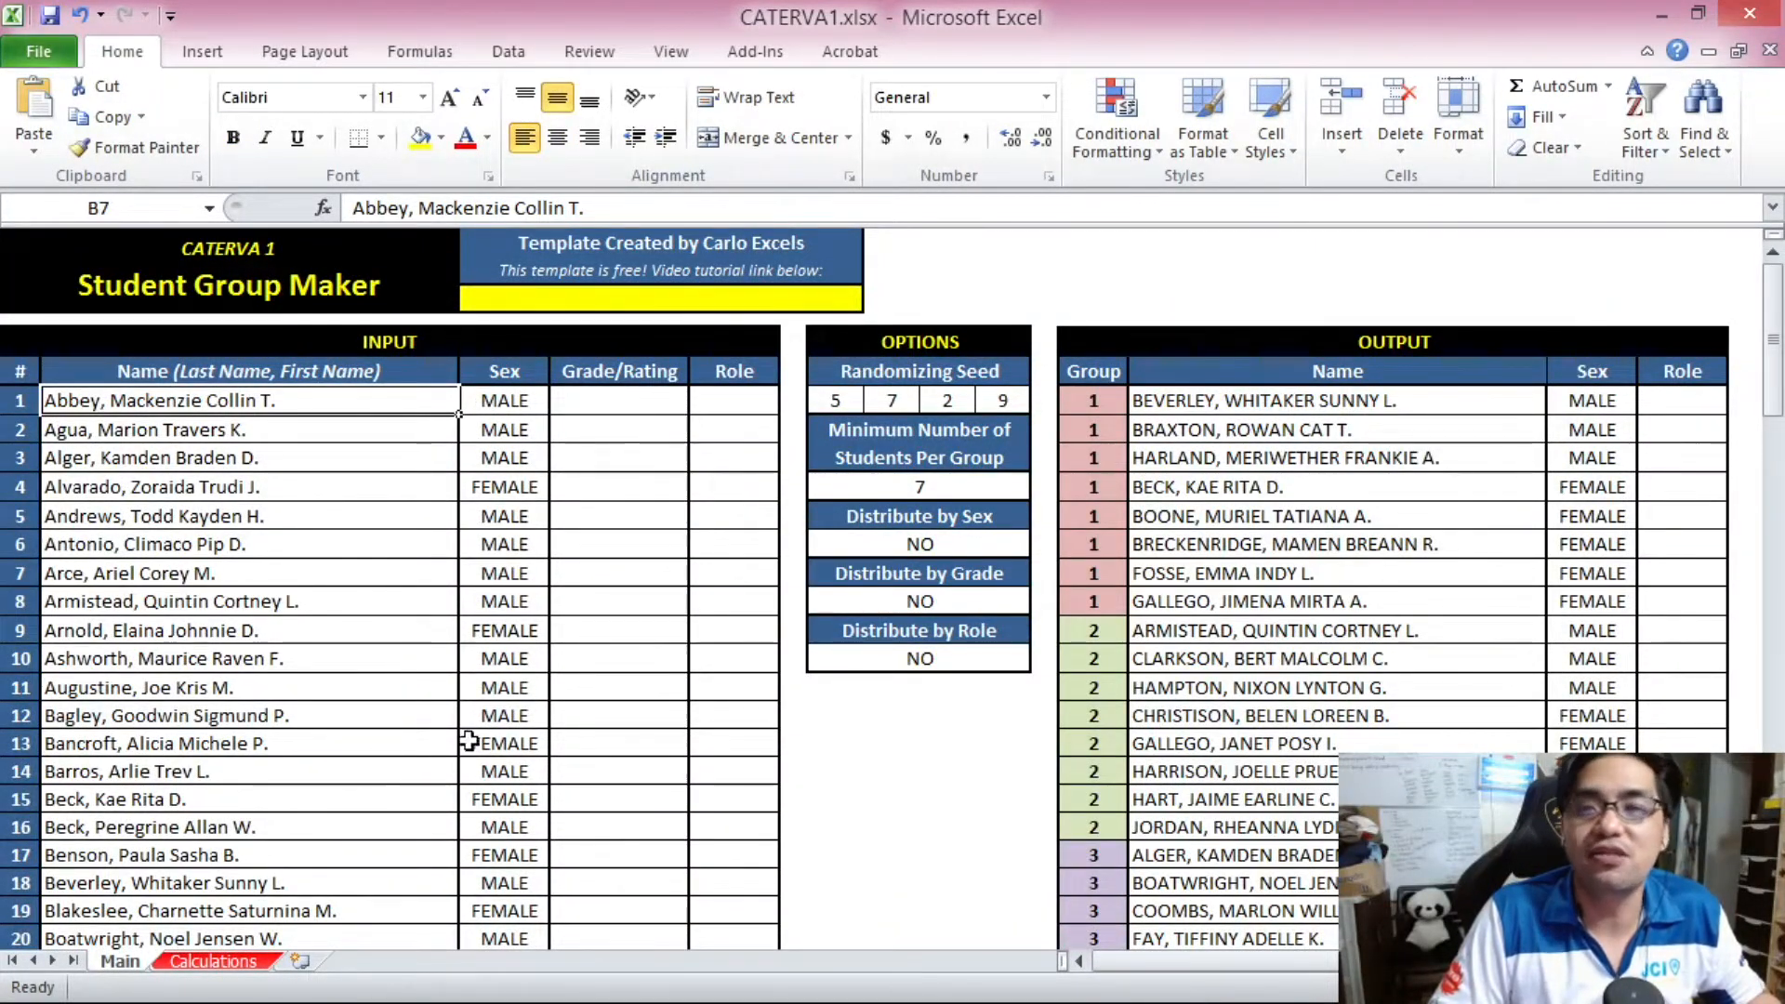
pyautogui.click(944, 490)
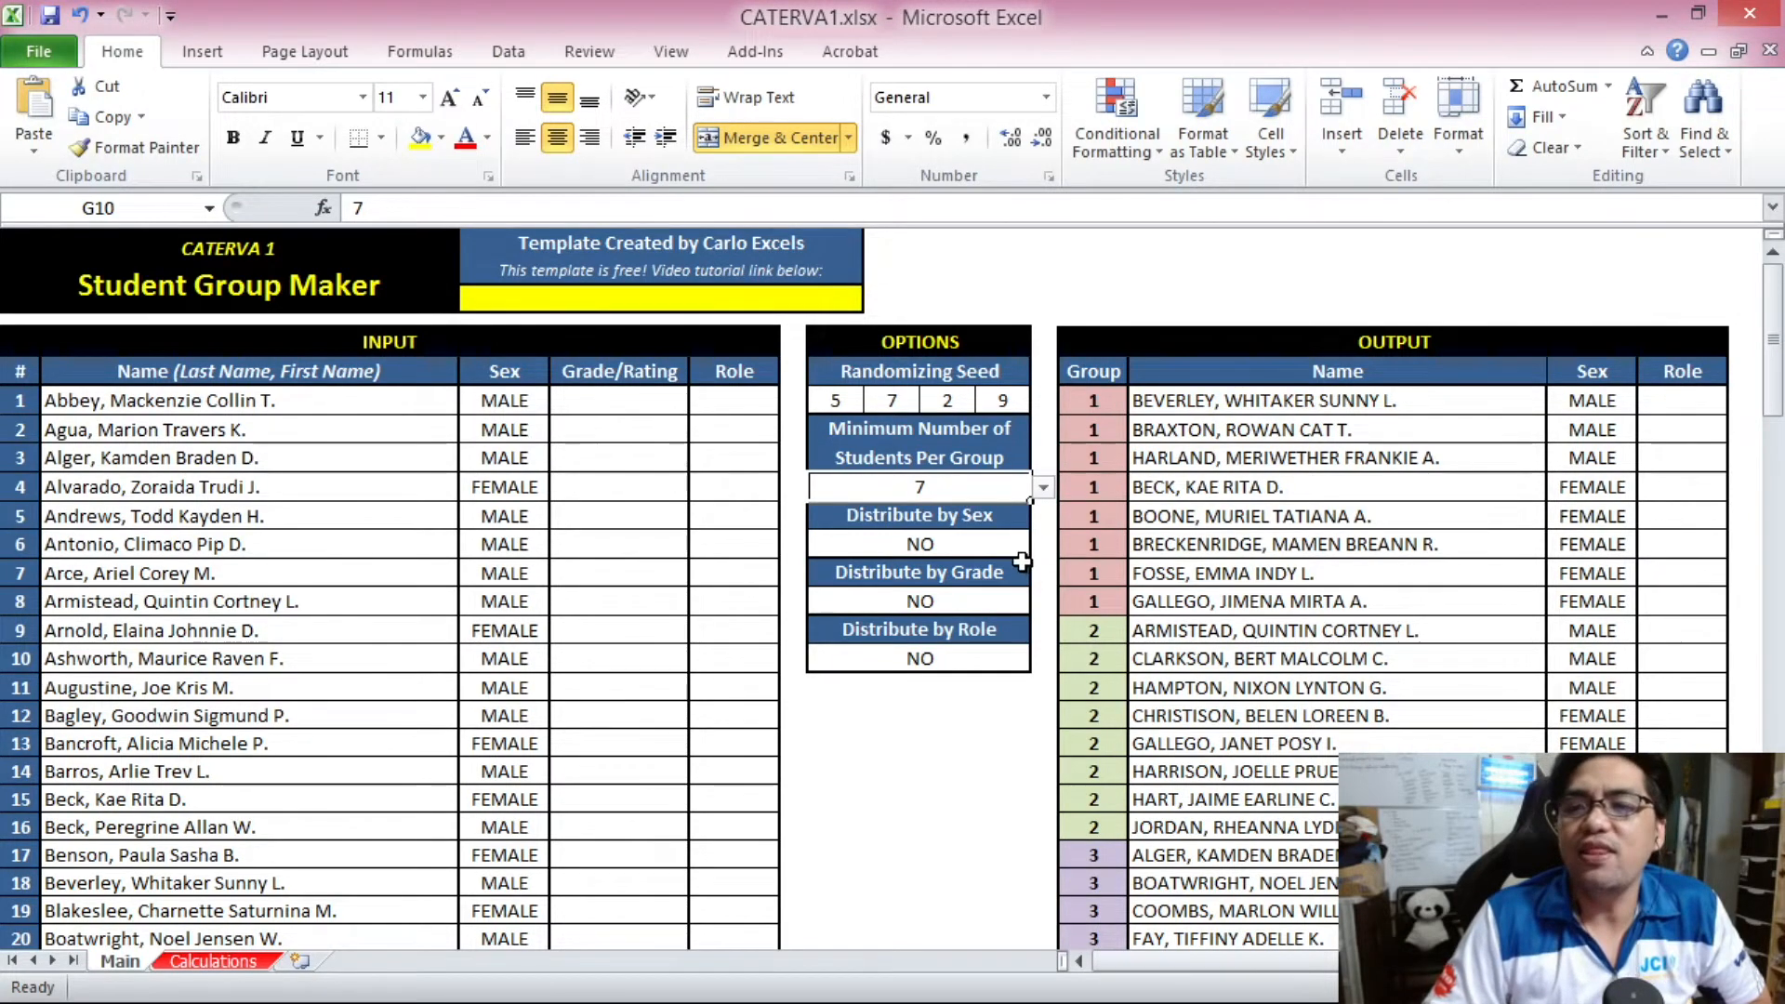
# Set the Distribute by Sex option to YES
pyautogui.moveTo(1773, 314); pyautogui.dragTo(1781, 346)
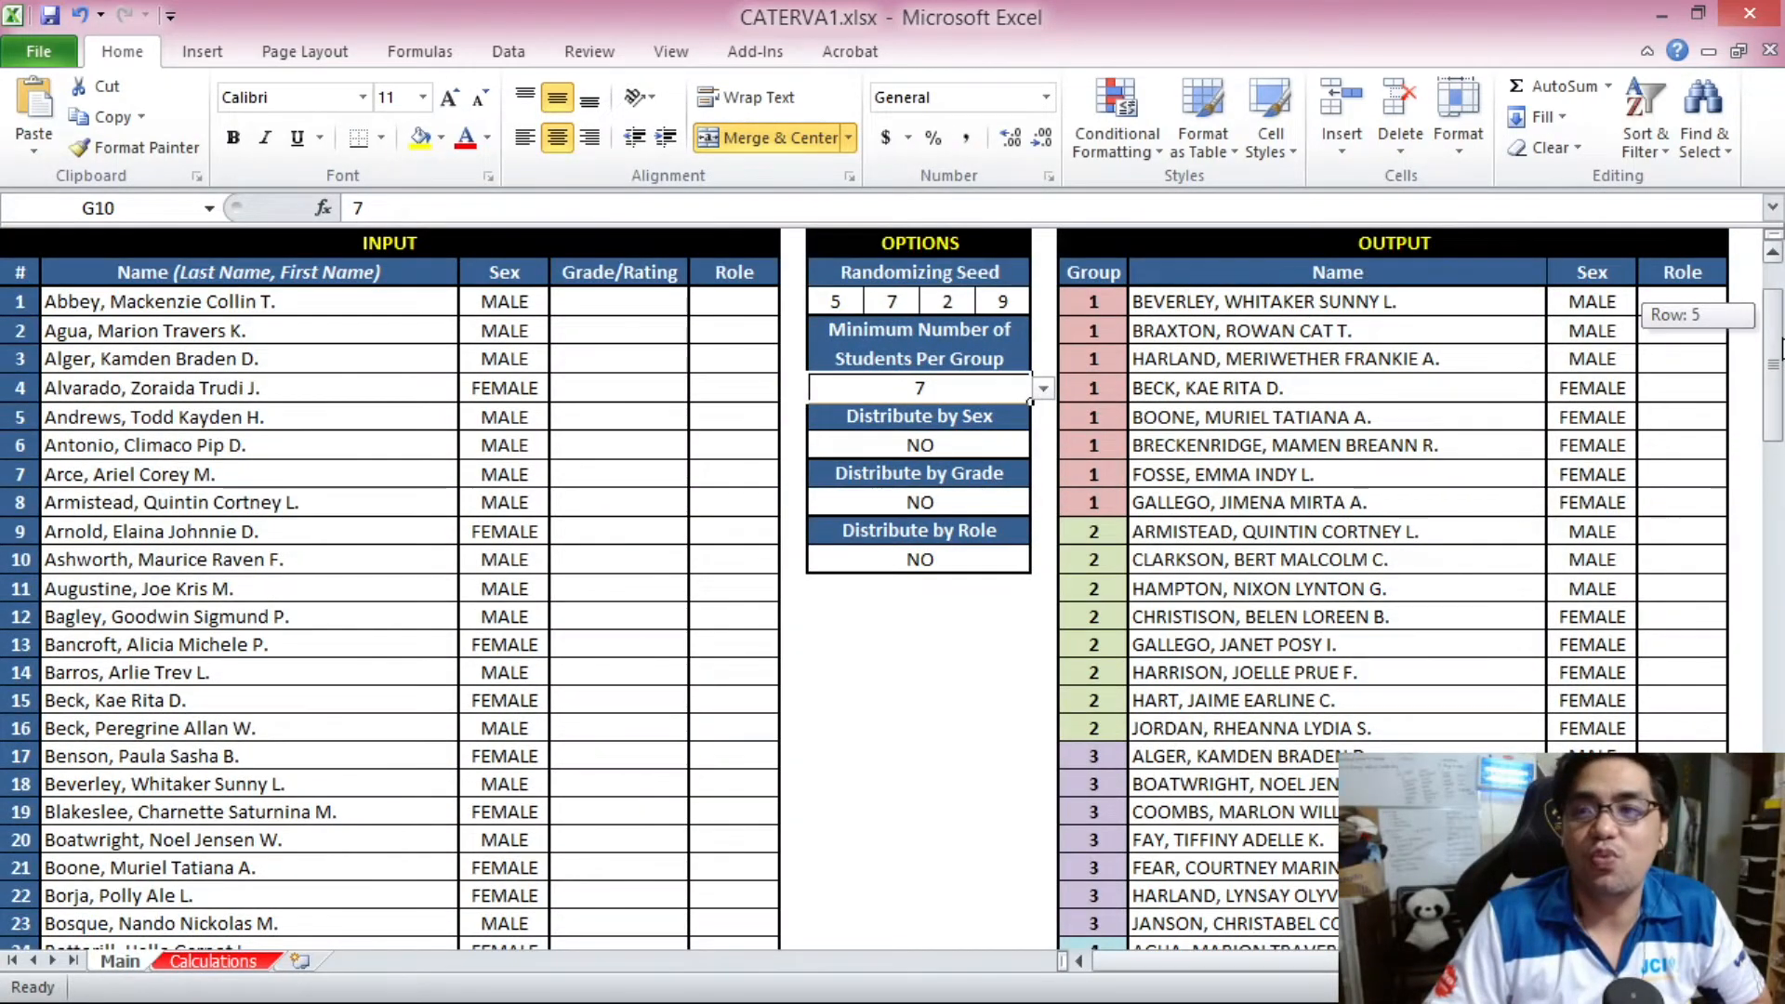
pyautogui.moveTo(1781, 346); pyautogui.dragTo(1781, 345)
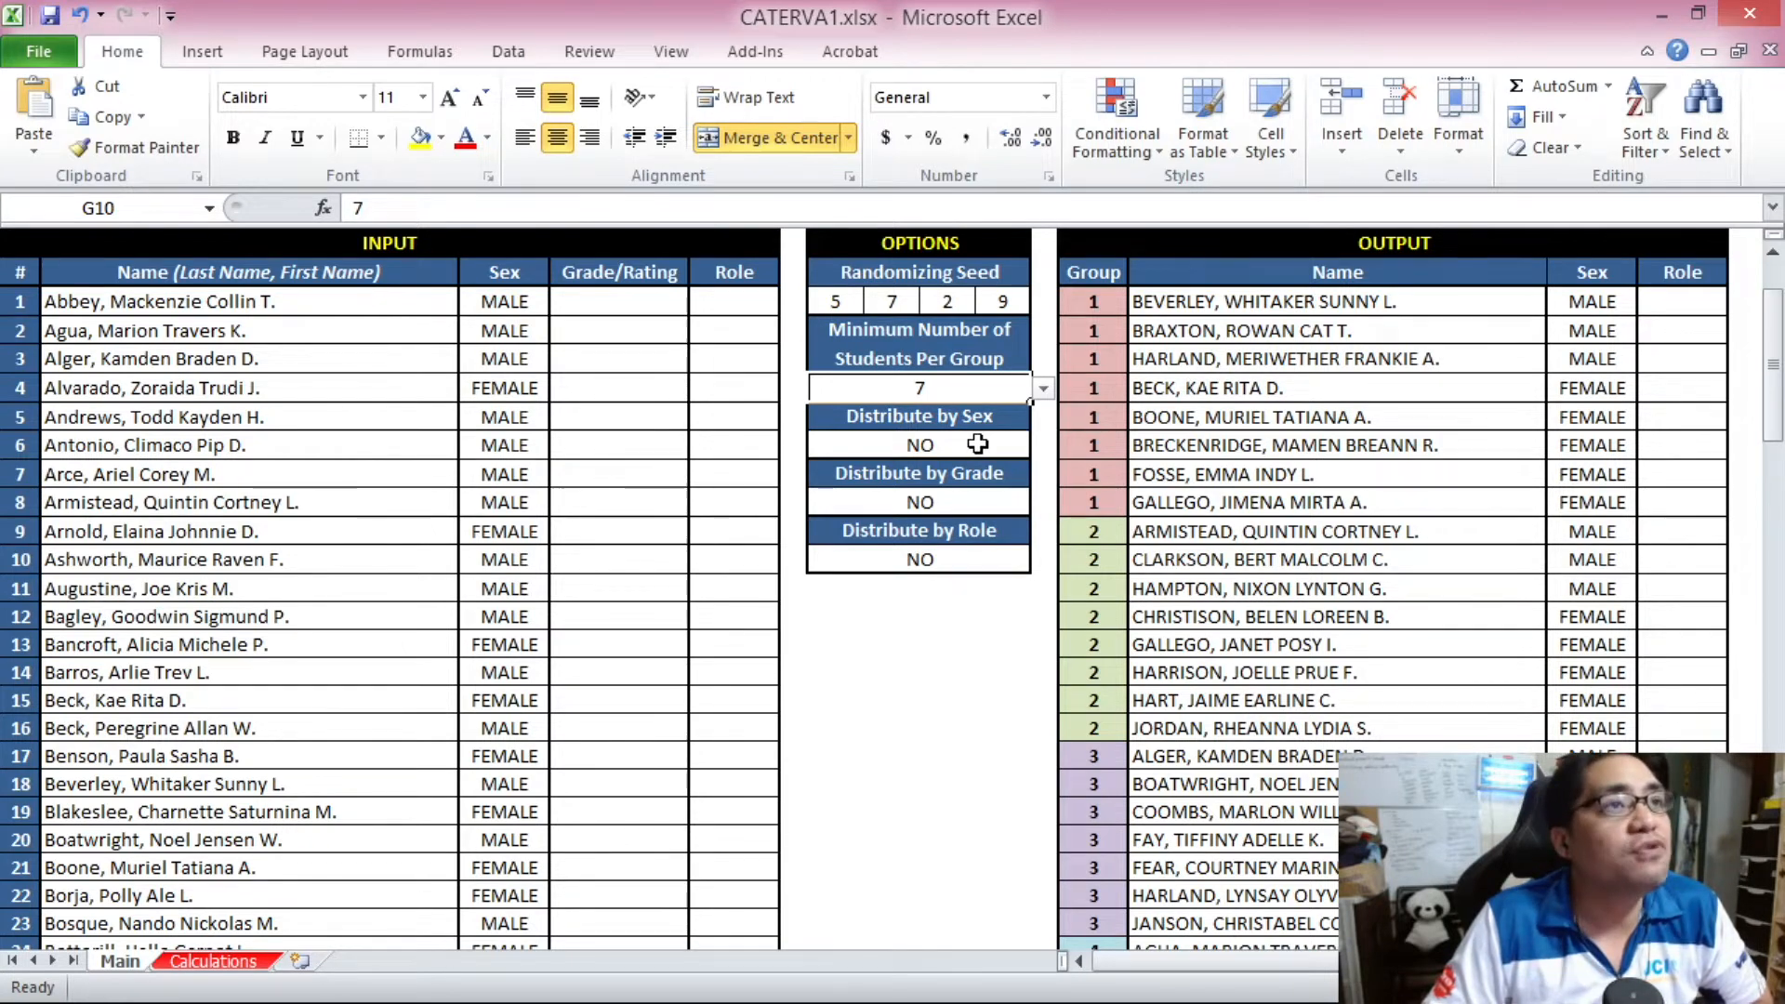
pyautogui.scroll(1, 1203, 487)
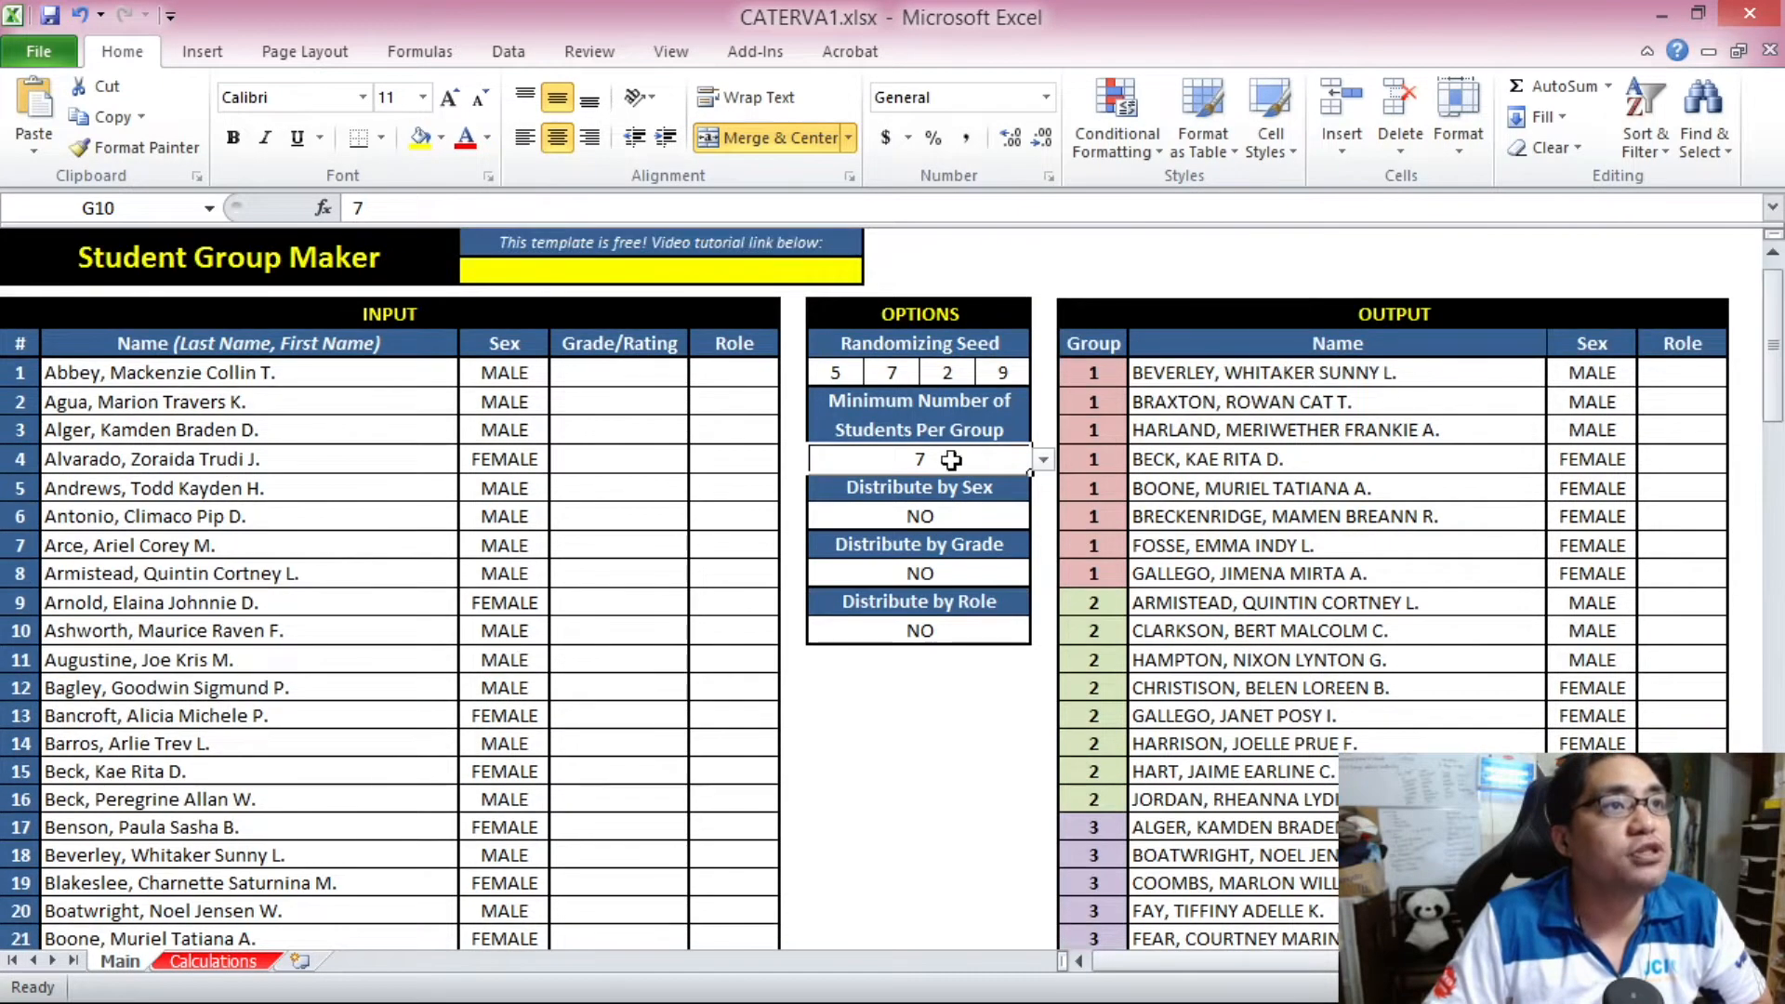
pyautogui.click(958, 516)
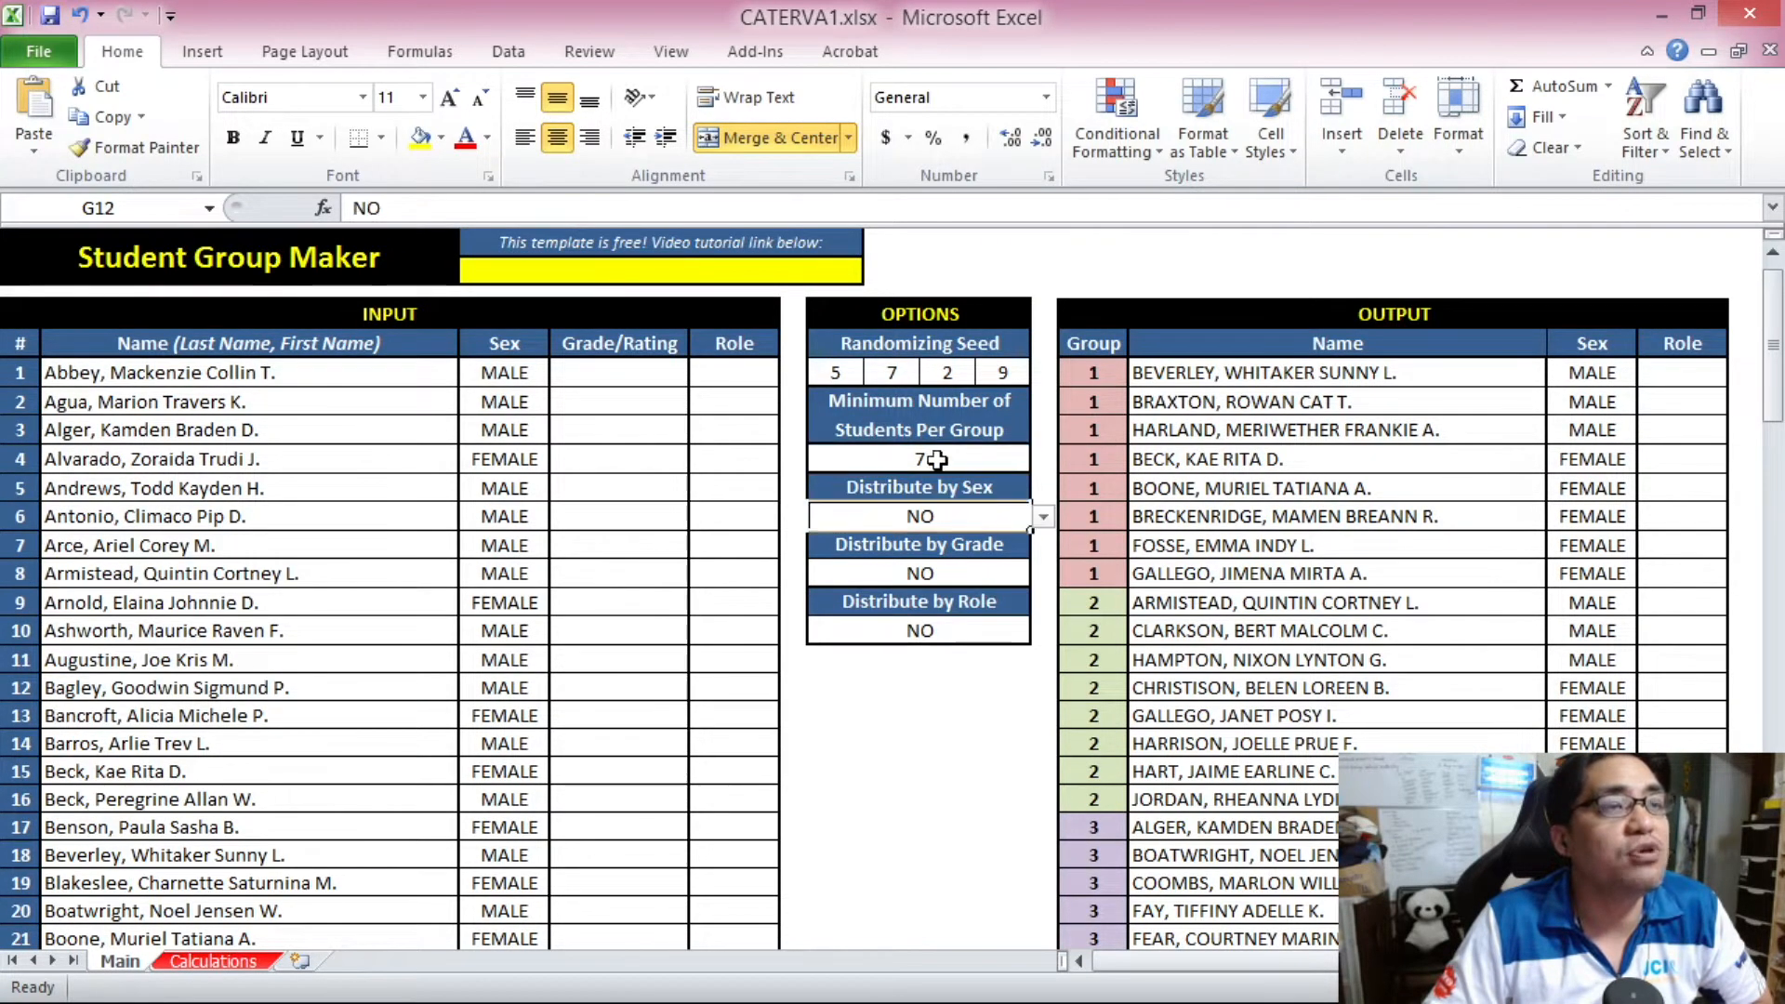
pyautogui.click(1043, 517)
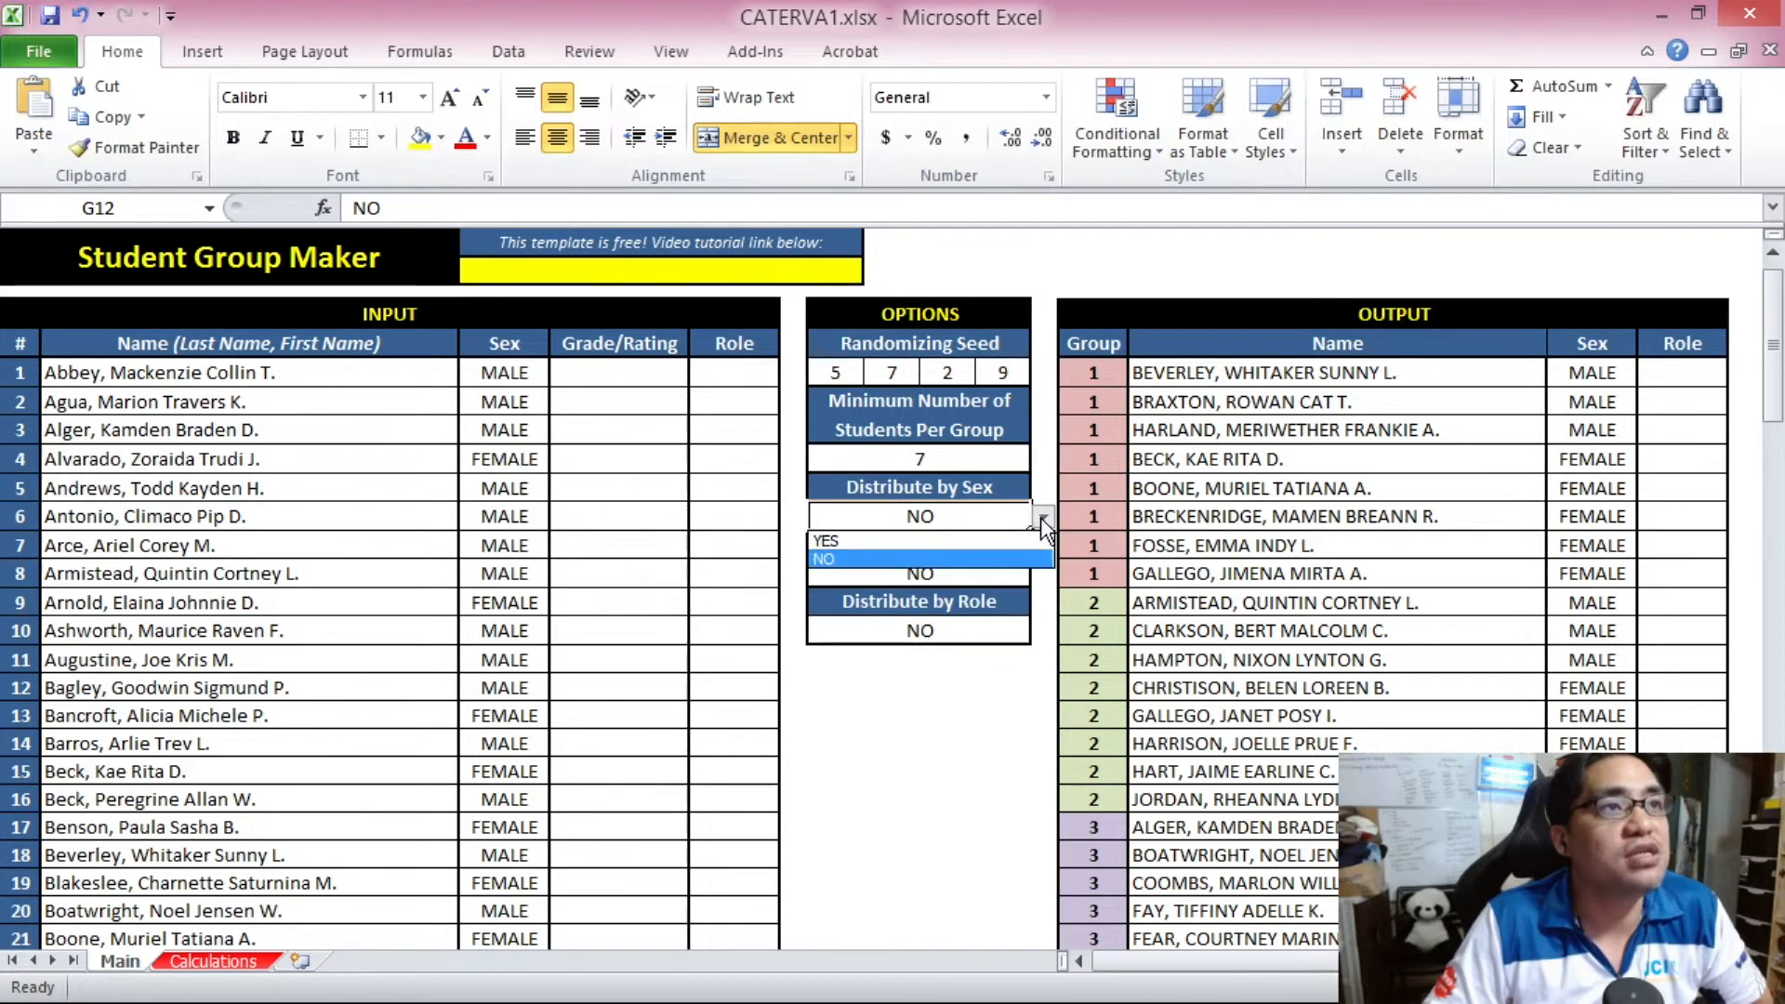
pyautogui.click(996, 538)
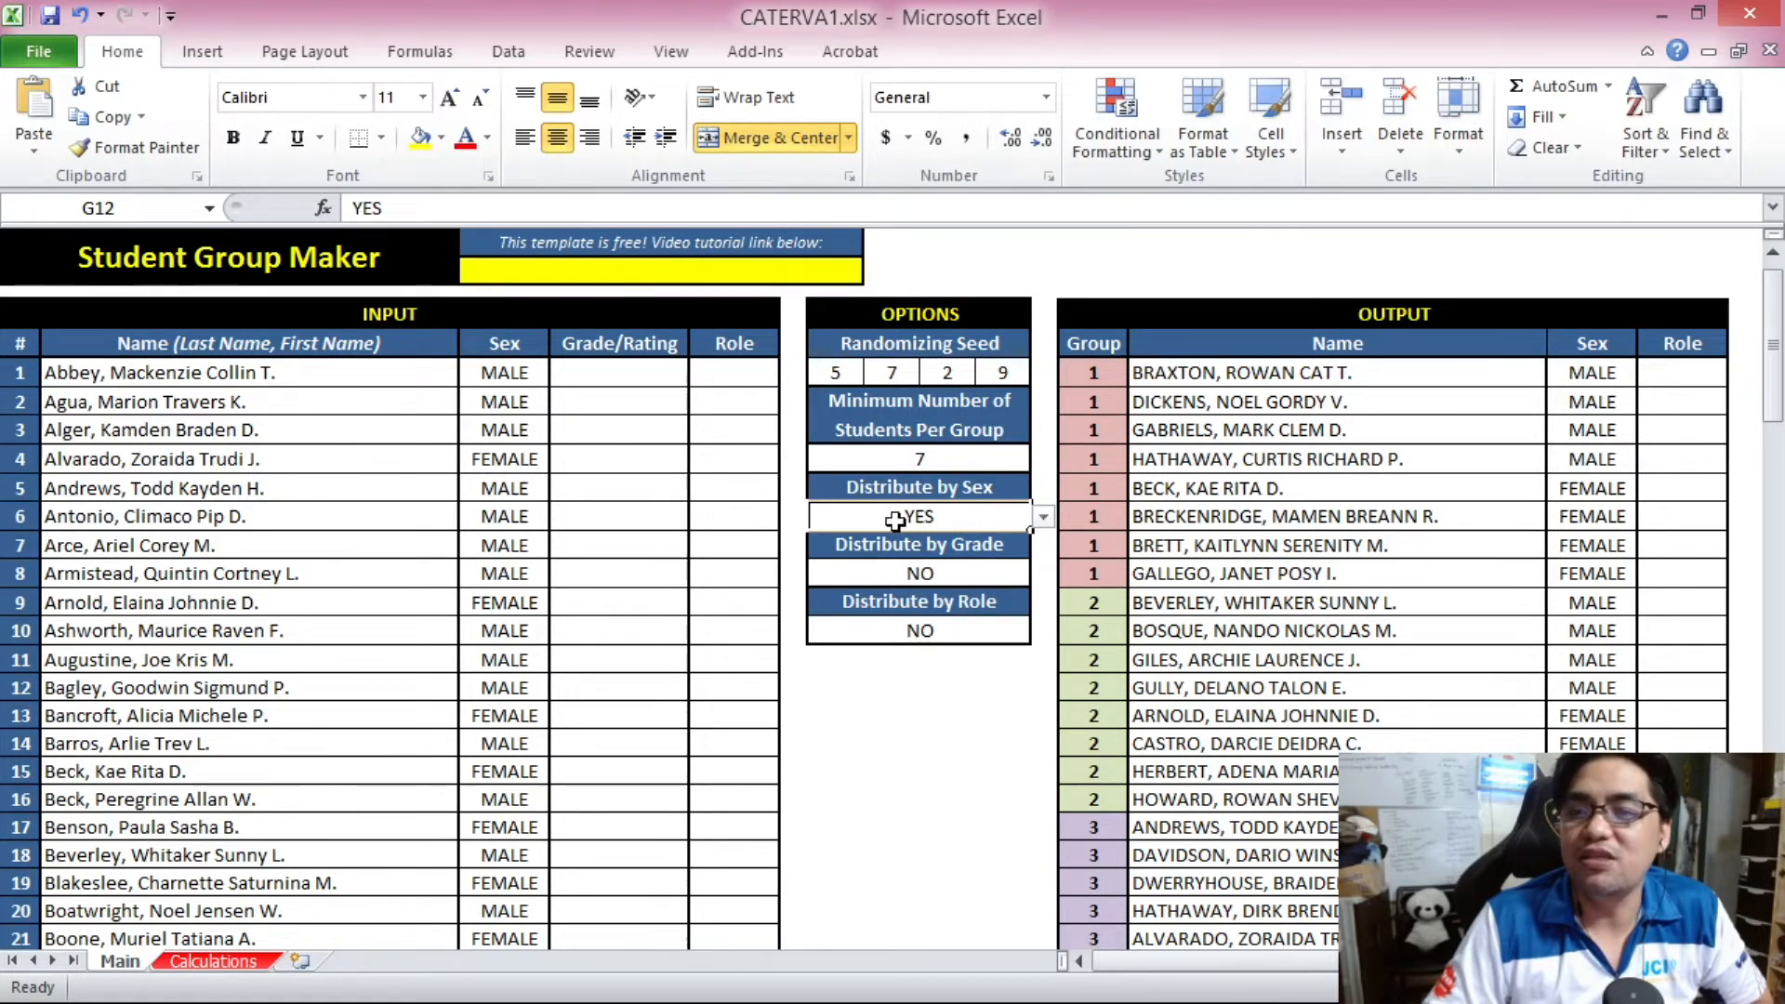
# Examine how male and female students are distributed within group 1 of the OUTPUT table
pyautogui.click(1306, 516)
pyautogui.moveTo(1774, 377); pyautogui.dragTo(1774, 378)
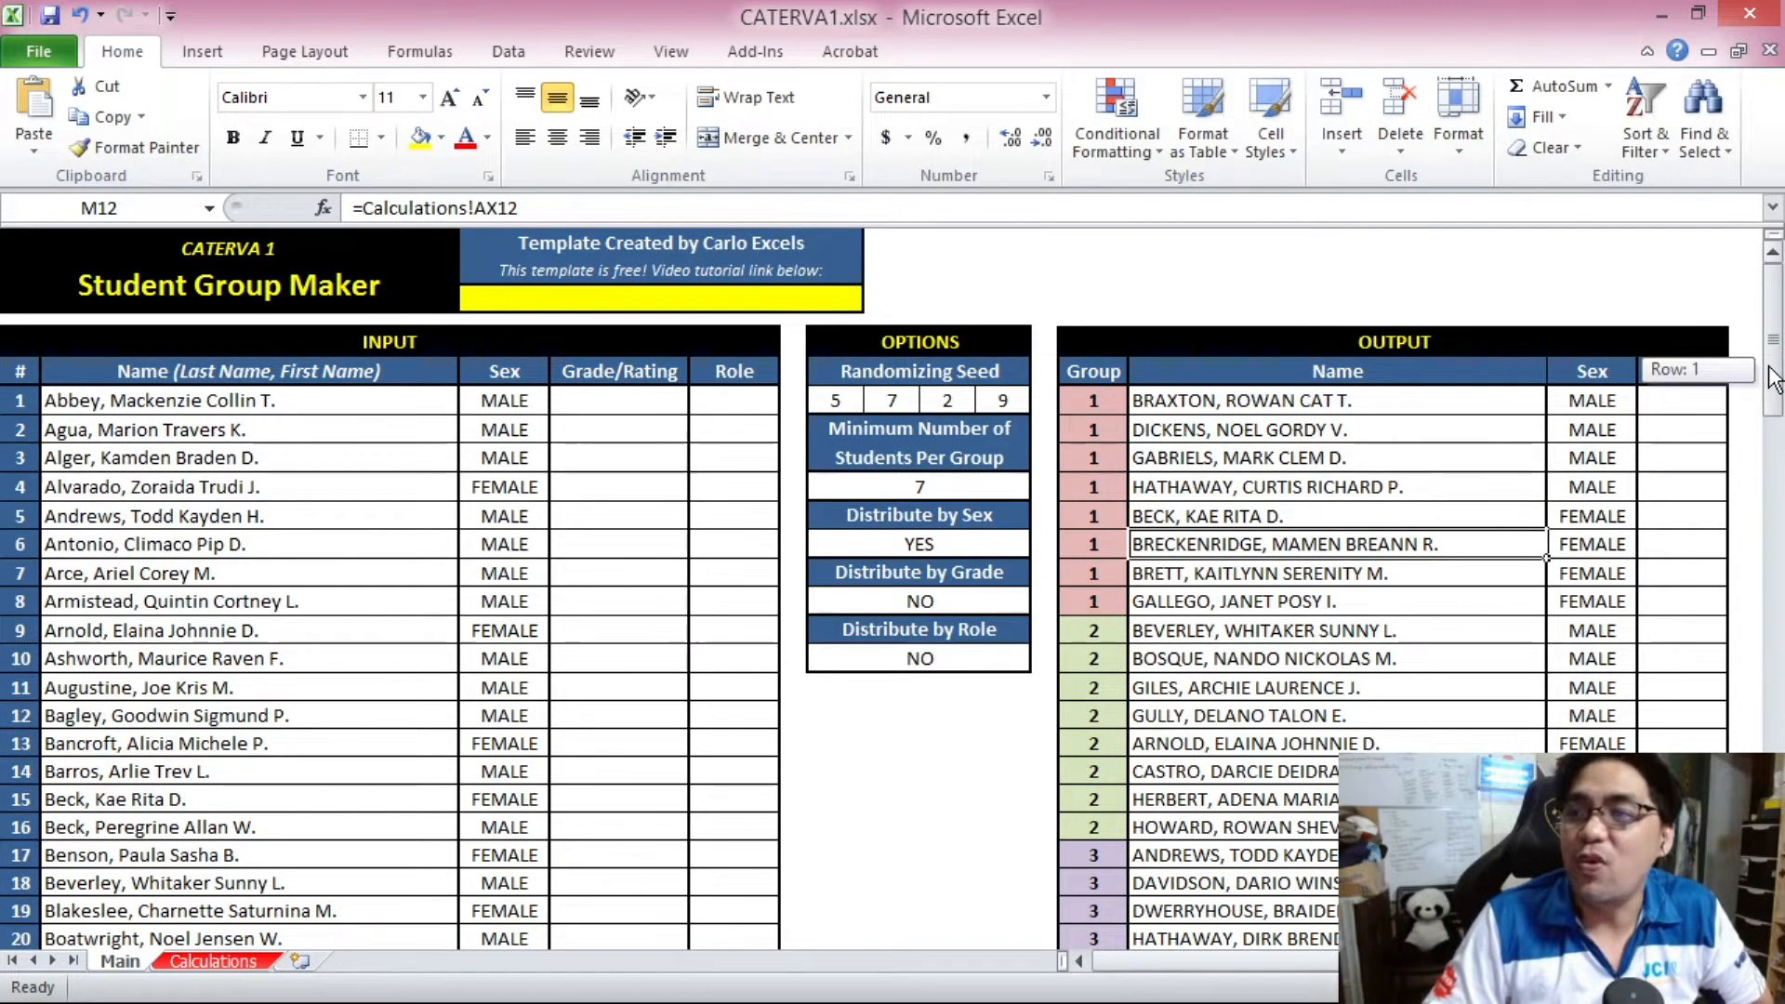
pyautogui.moveTo(1774, 379); pyautogui.dragTo(1774, 316)
pyautogui.click(1585, 401)
pyautogui.click(1579, 511)
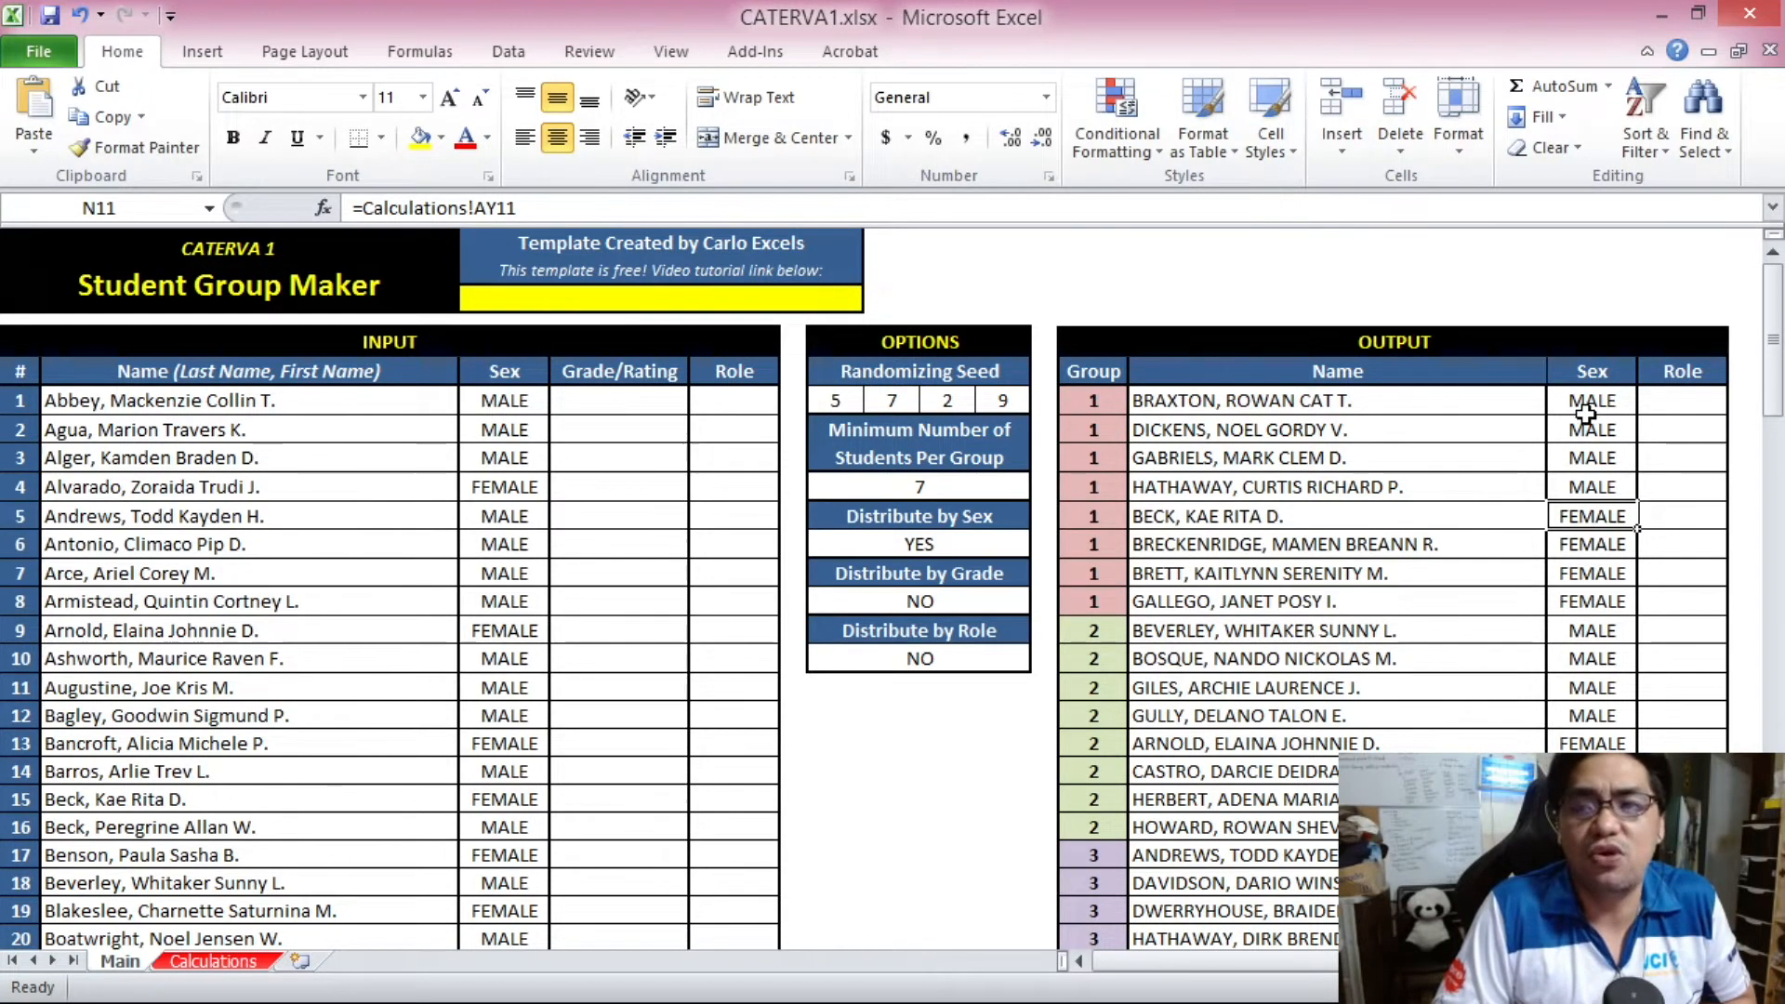
pyautogui.click(1288, 398)
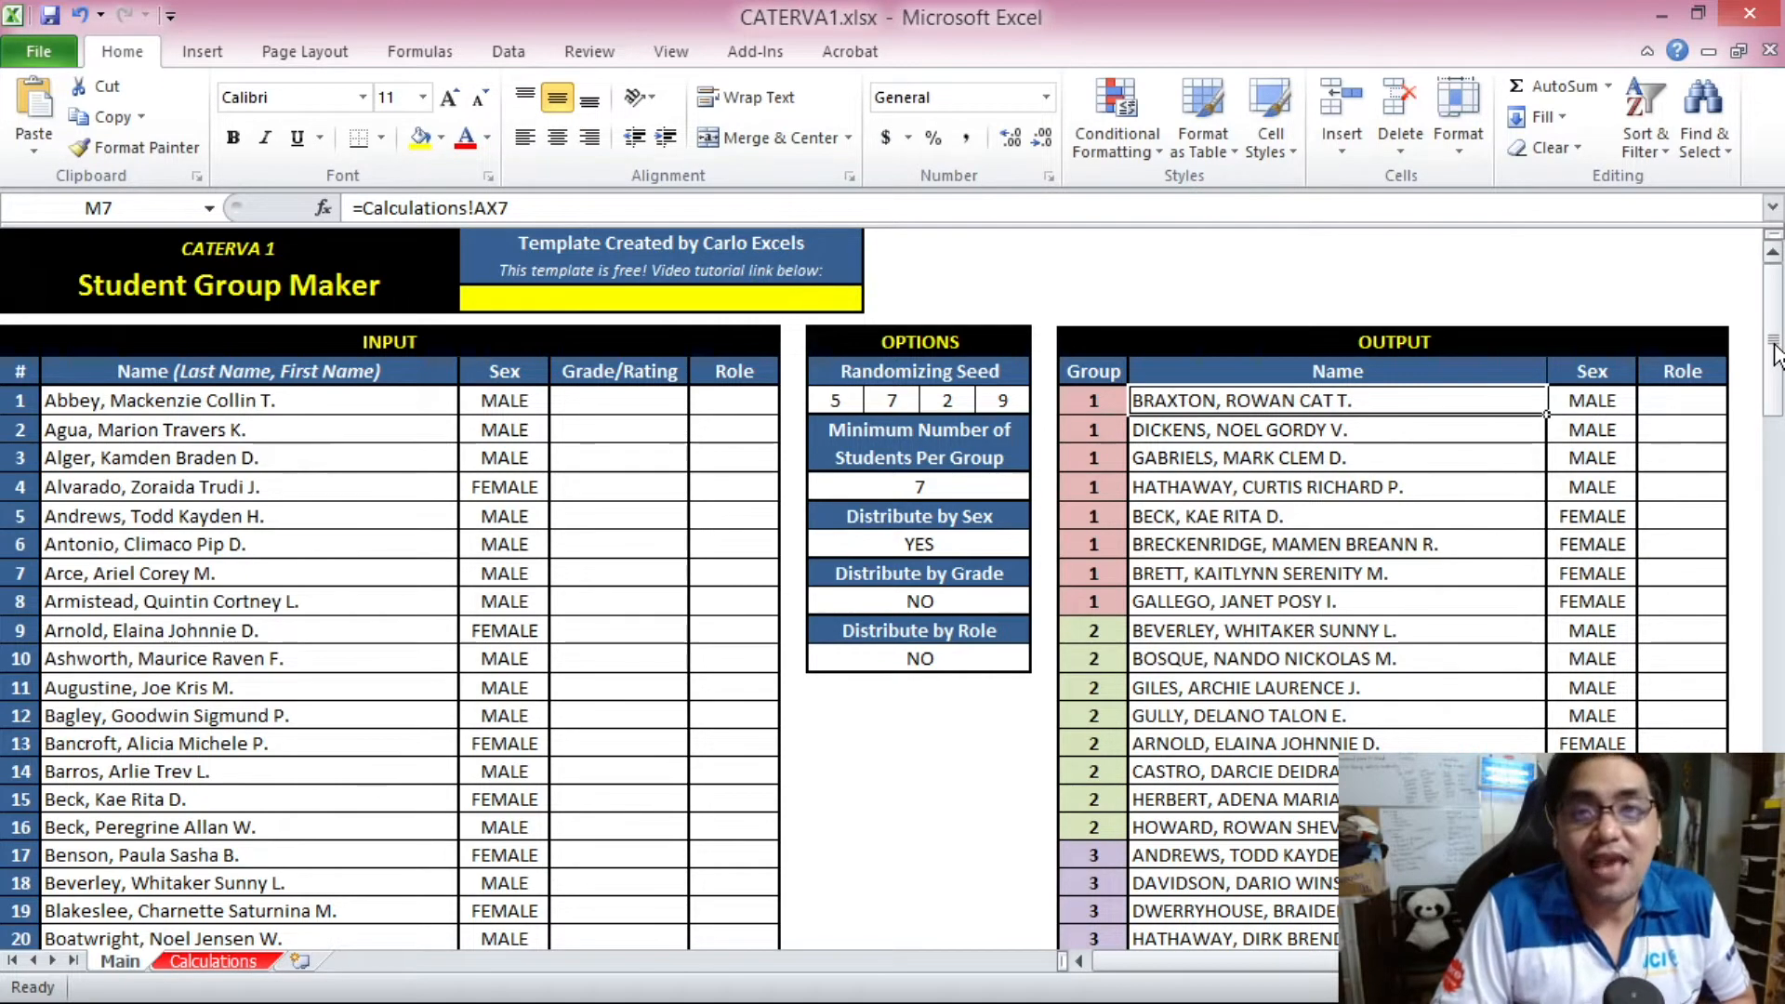
pyautogui.moveTo(1777, 355); pyautogui.dragTo(1777, 361)
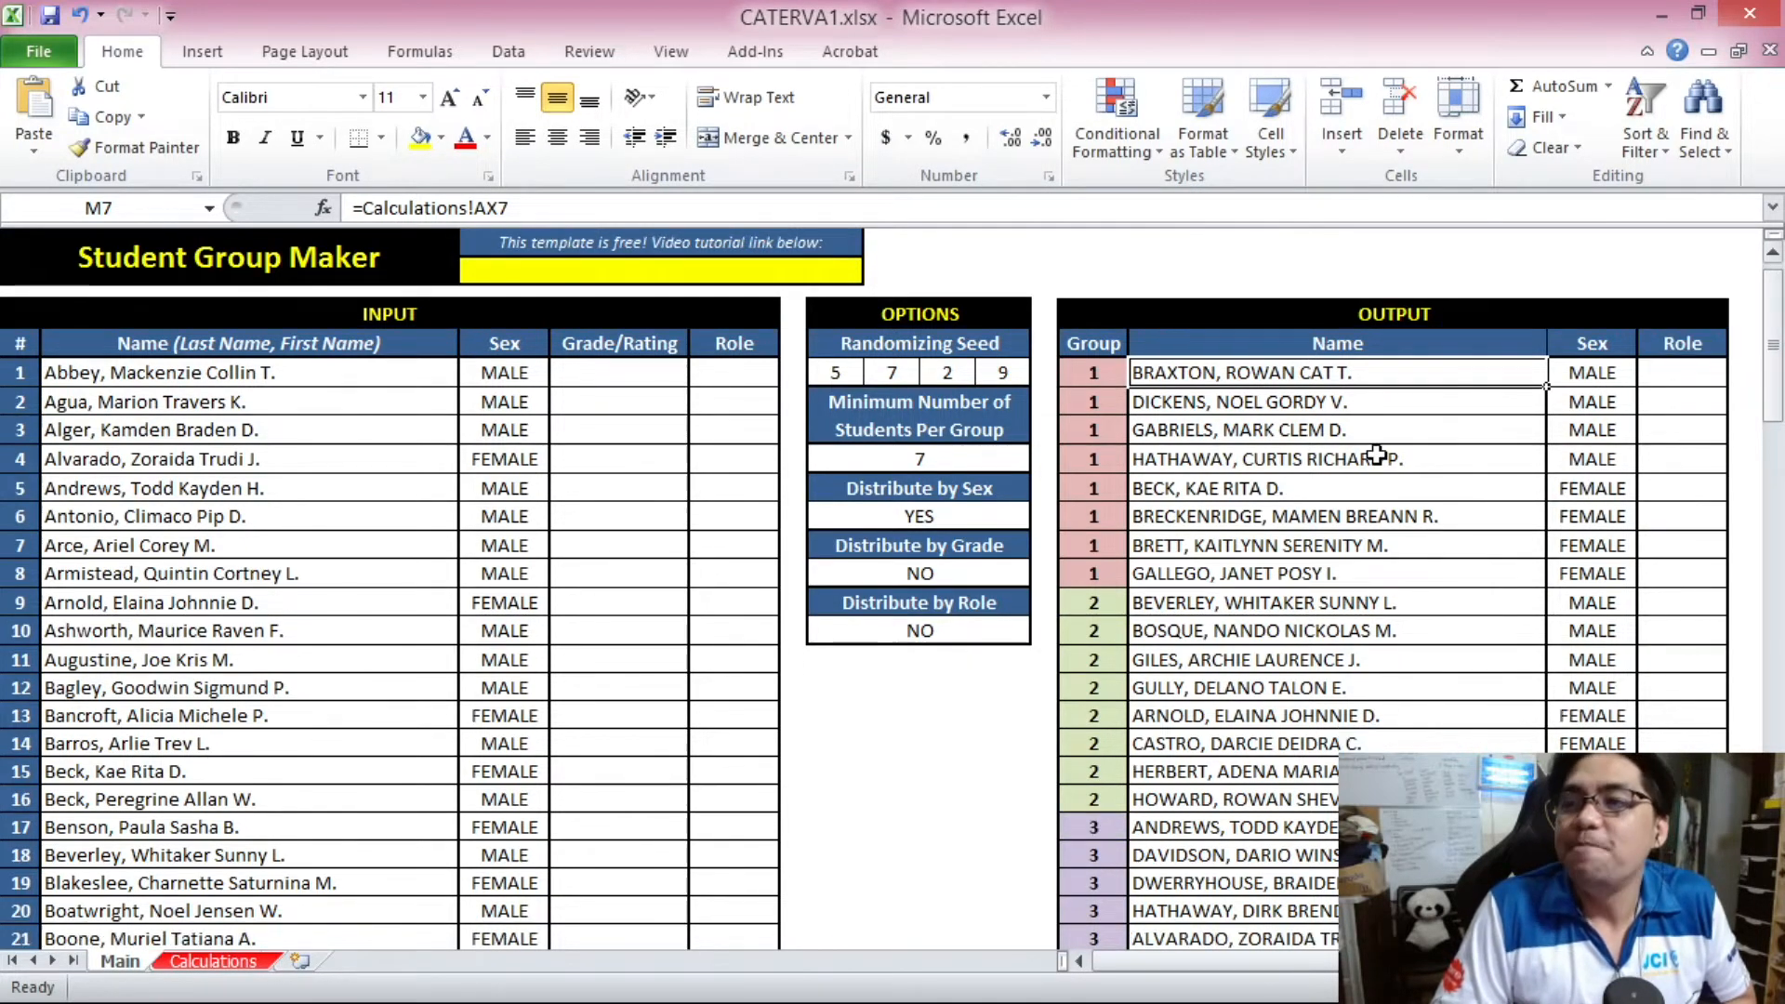
pyautogui.moveTo(1244, 364); pyautogui.dragTo(1447, 569)
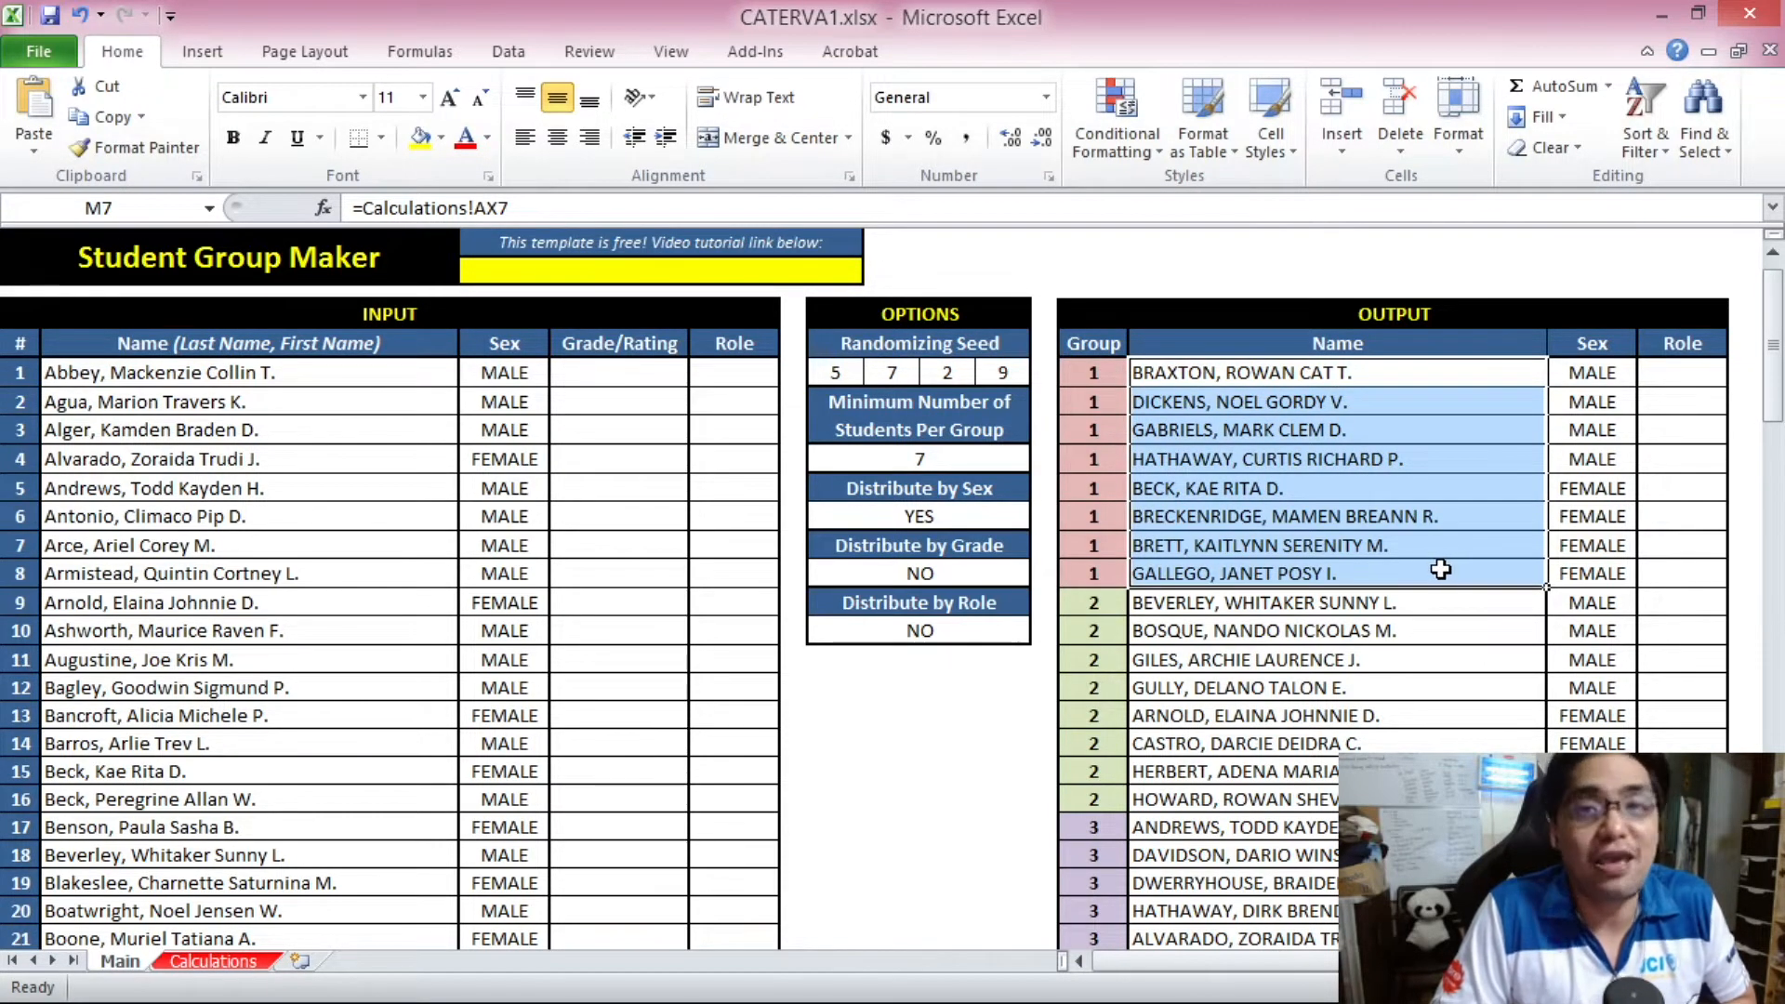
# Examine the Grade/Rating column of the INPUT table beside the student names and compare it with the OUTPUT layout
pyautogui.scroll(-1, 1397, 598)
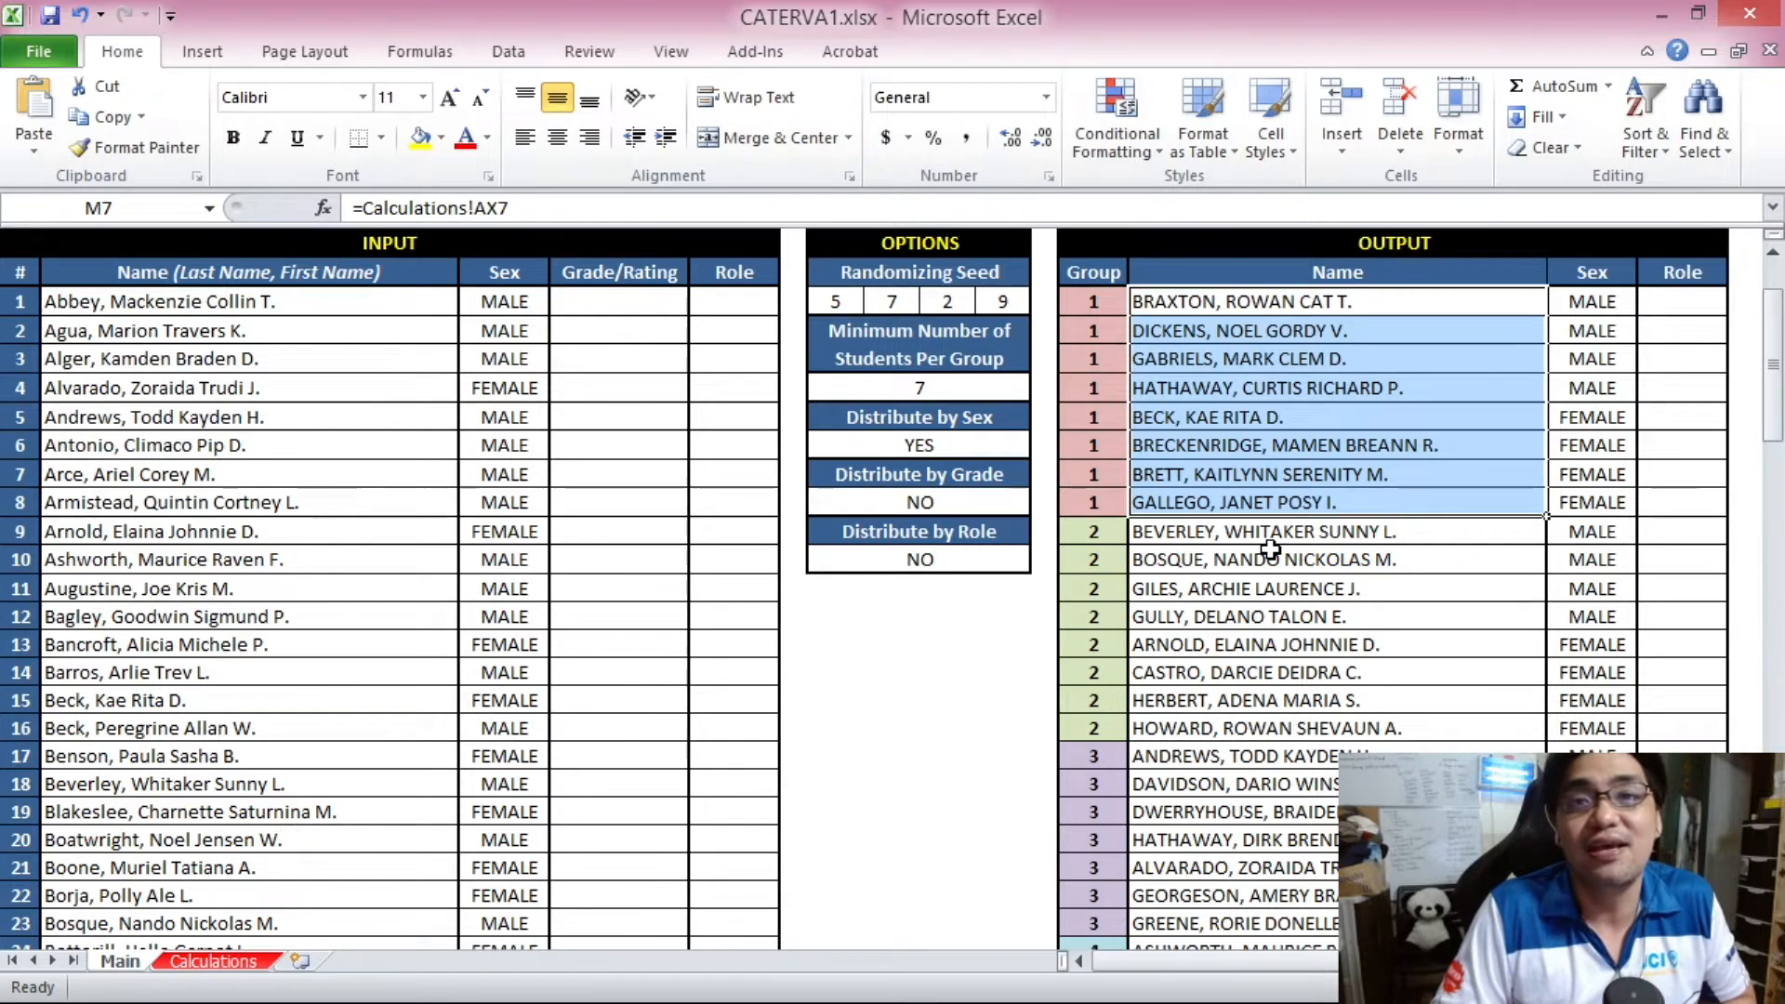
pyautogui.scroll(1, 1269, 550)
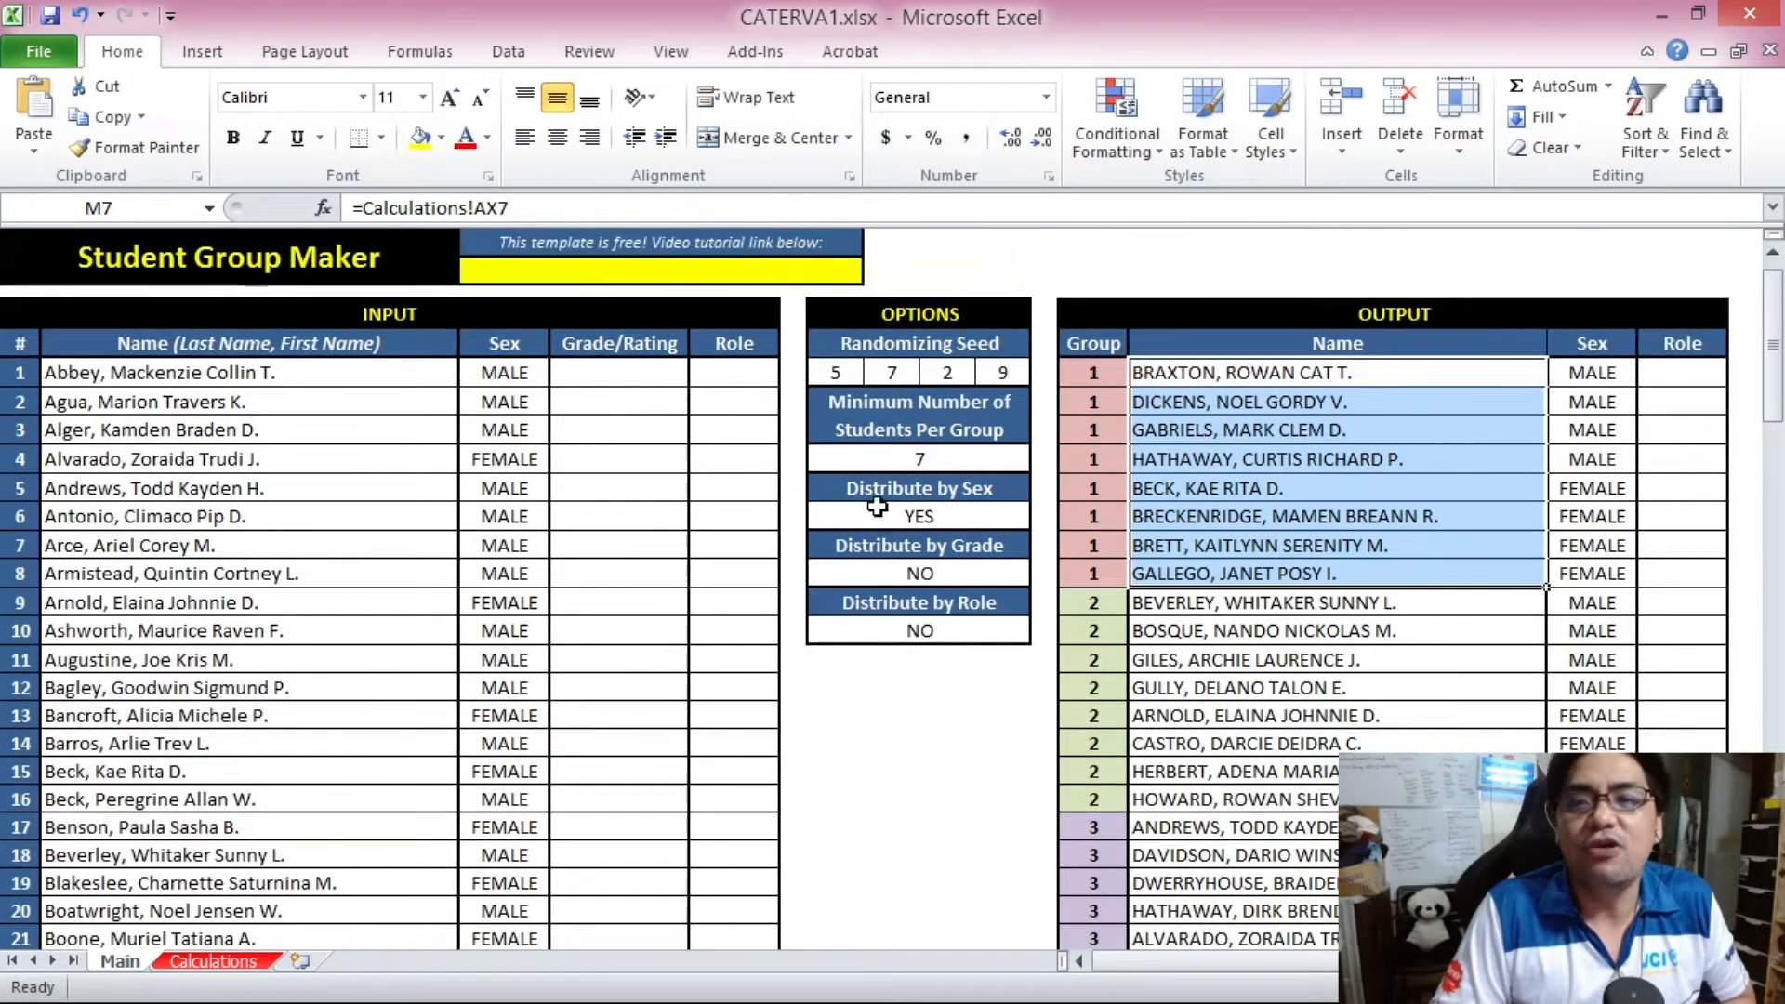
pyautogui.click(648, 376)
pyautogui.moveTo(648, 376); pyautogui.dragTo(630, 606)
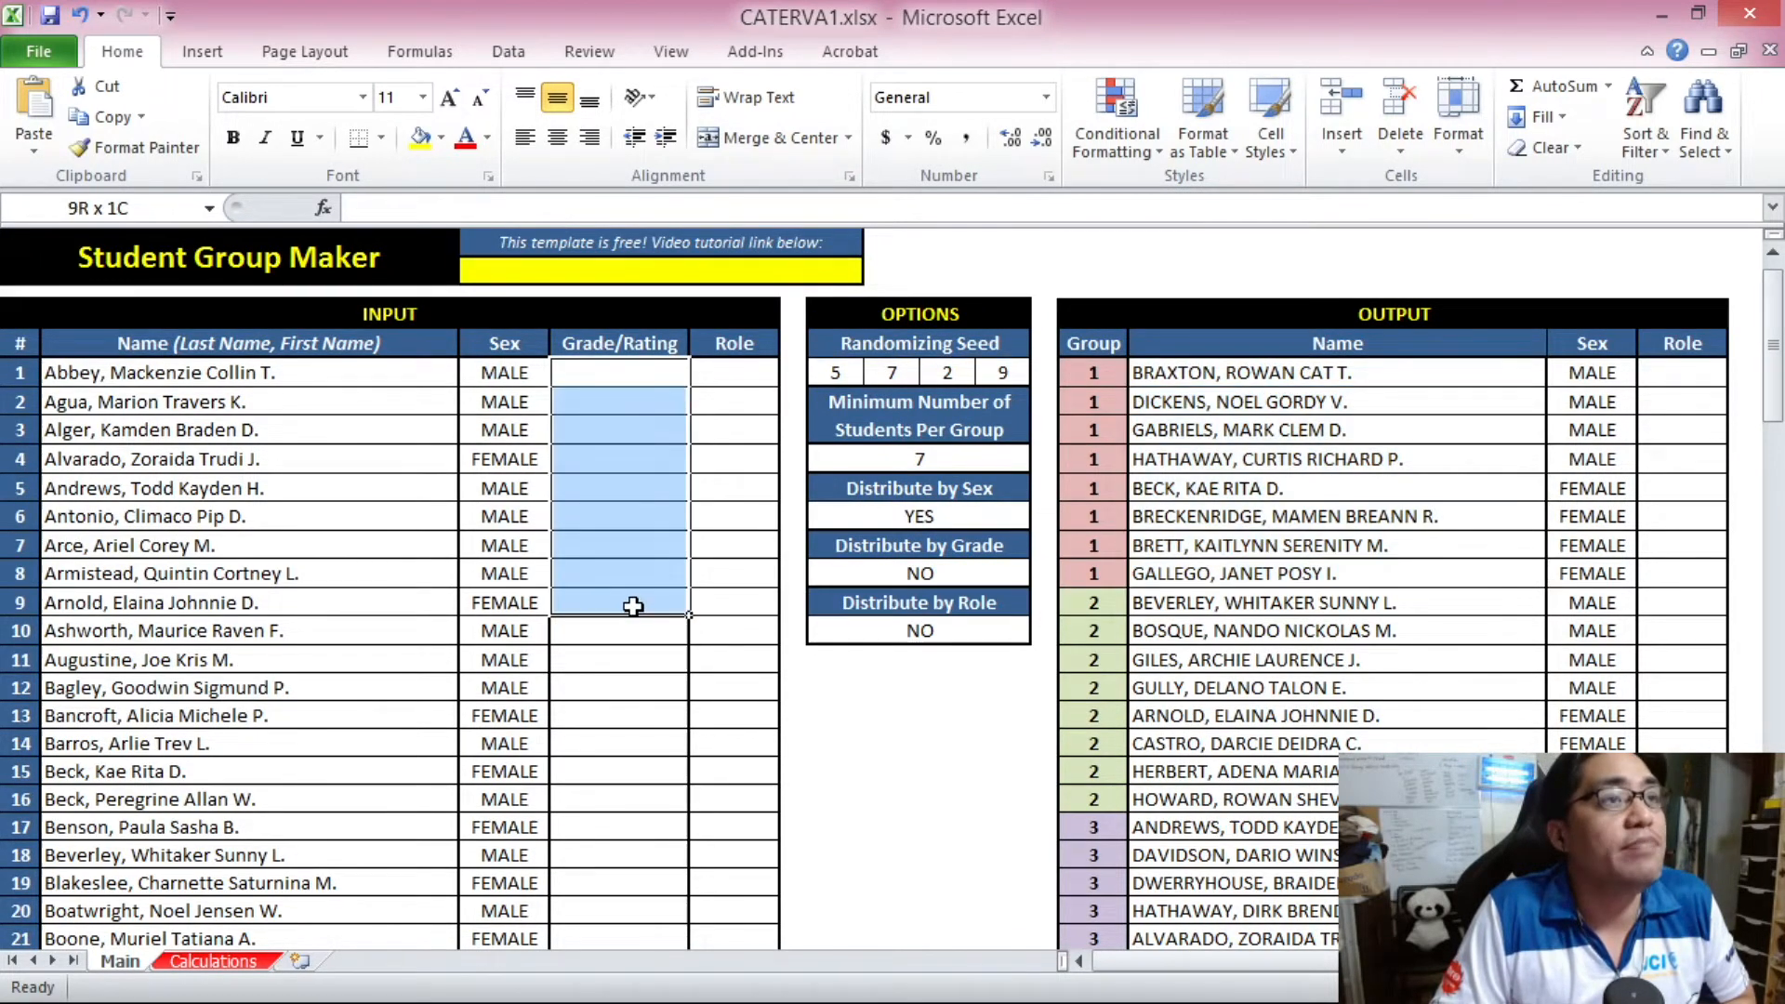
pyautogui.click(600, 383)
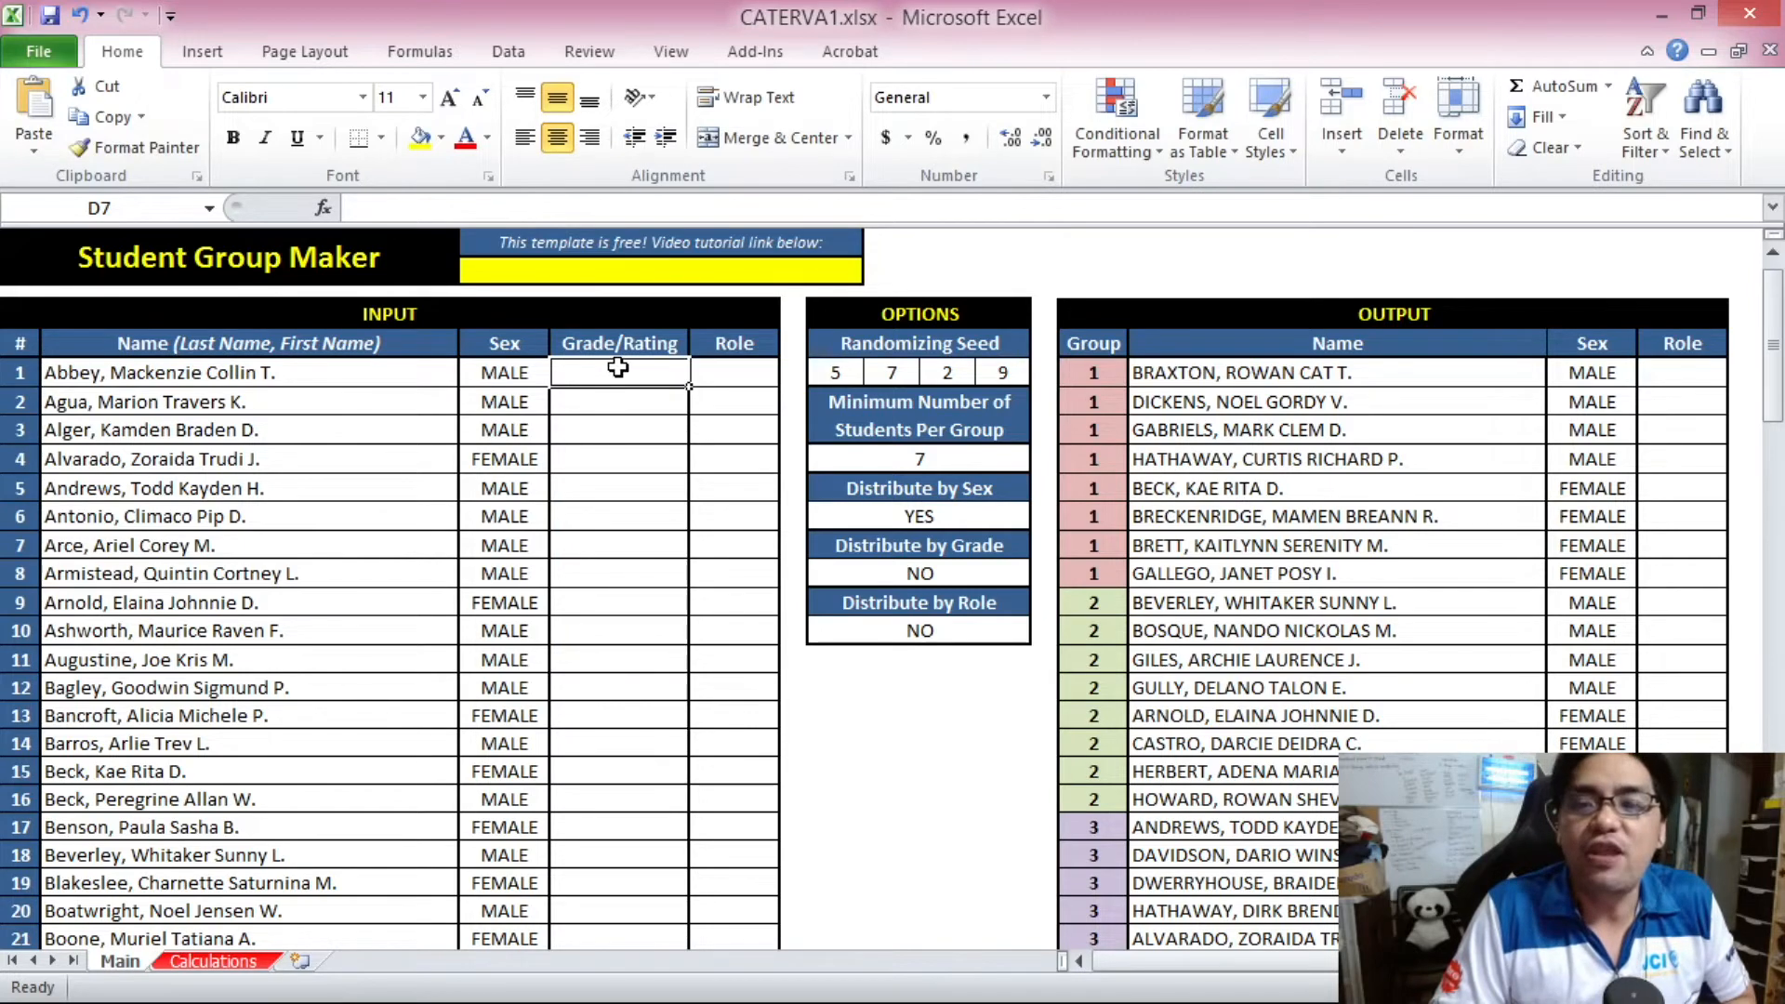
pyautogui.moveTo(618, 368); pyautogui.dragTo(634, 523)
pyautogui.click(623, 375)
pyautogui.scroll(-1, 622, 377)
pyautogui.scroll(1, 618, 379)
pyautogui.click(398, 381)
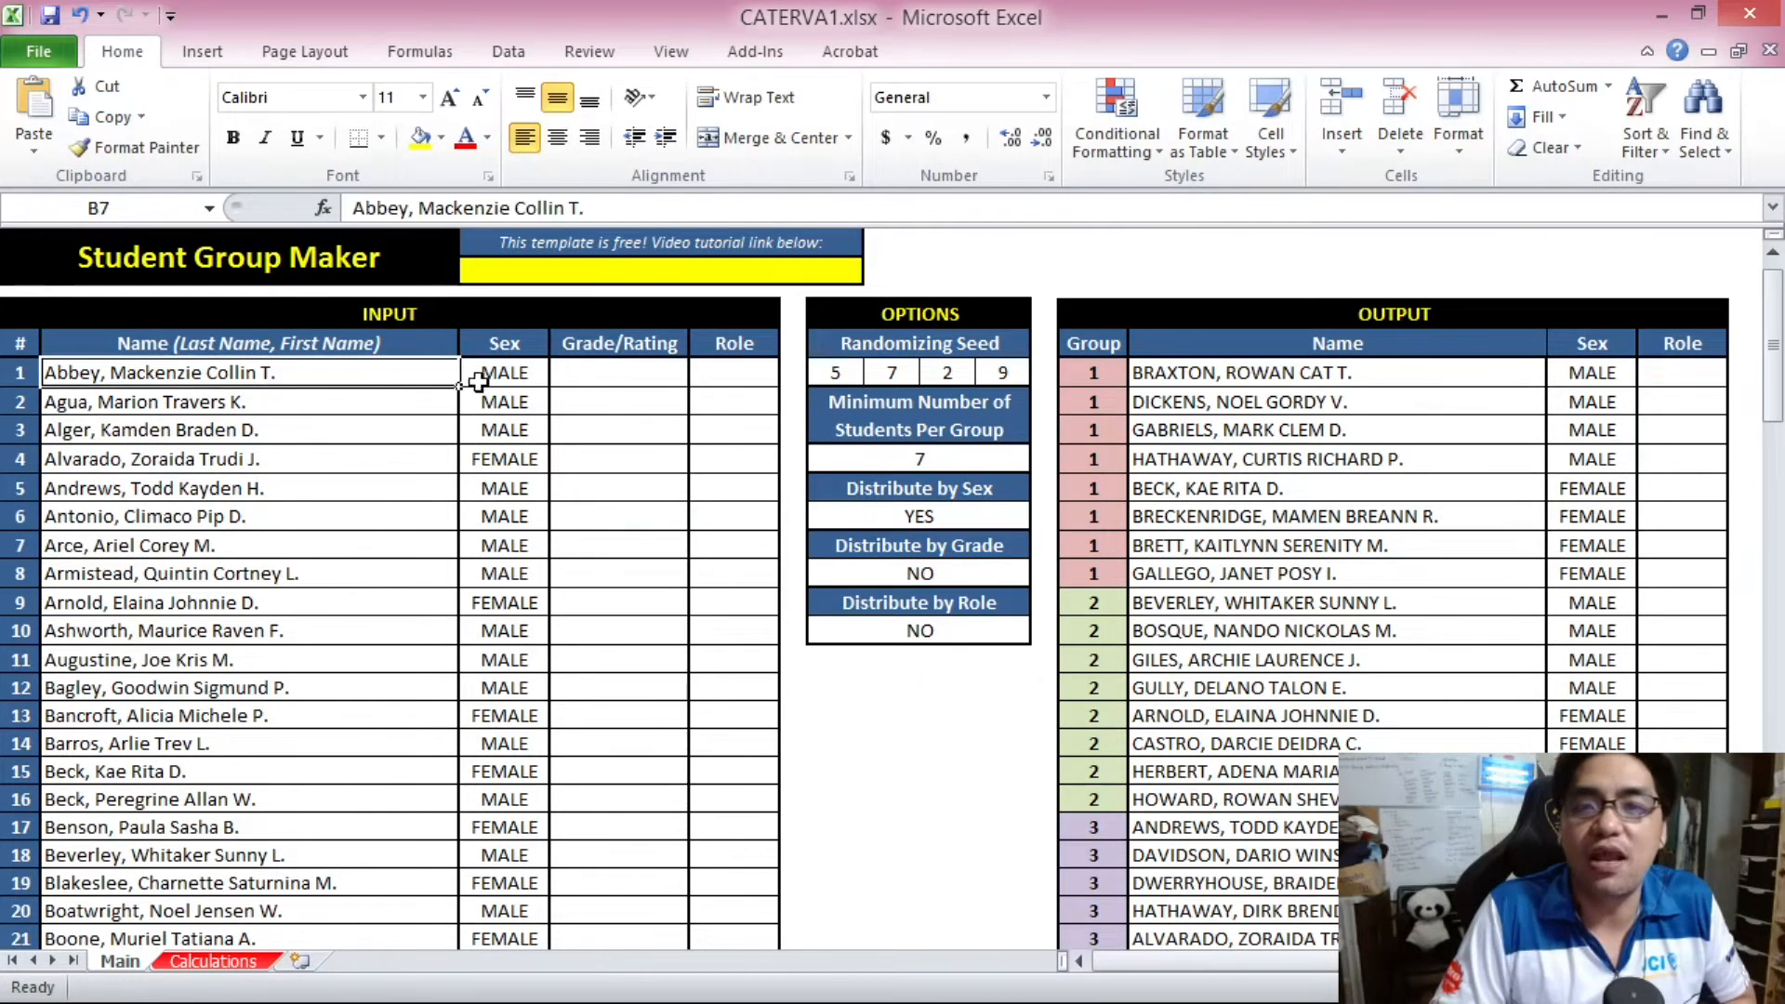
pyautogui.click(609, 373)
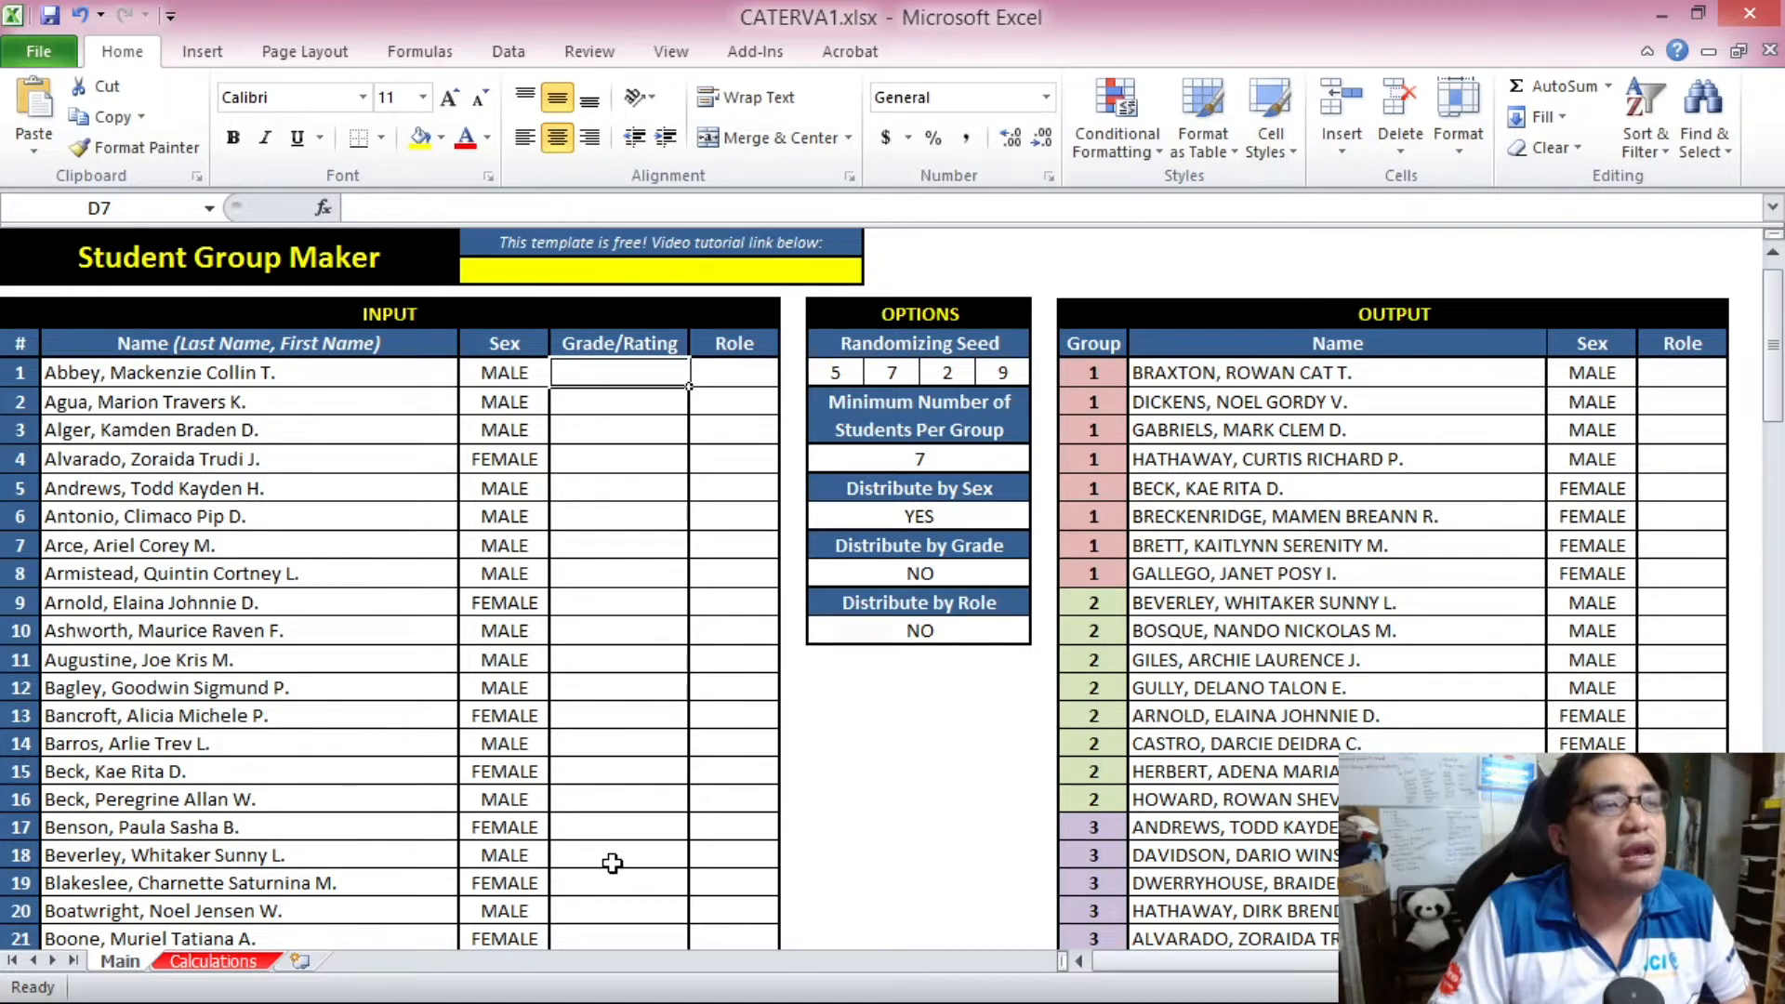
# Compare the members of group 1 in the OUTPUT table with the Grade/Rating entries of the INPUT table
pyautogui.click(1248, 551)
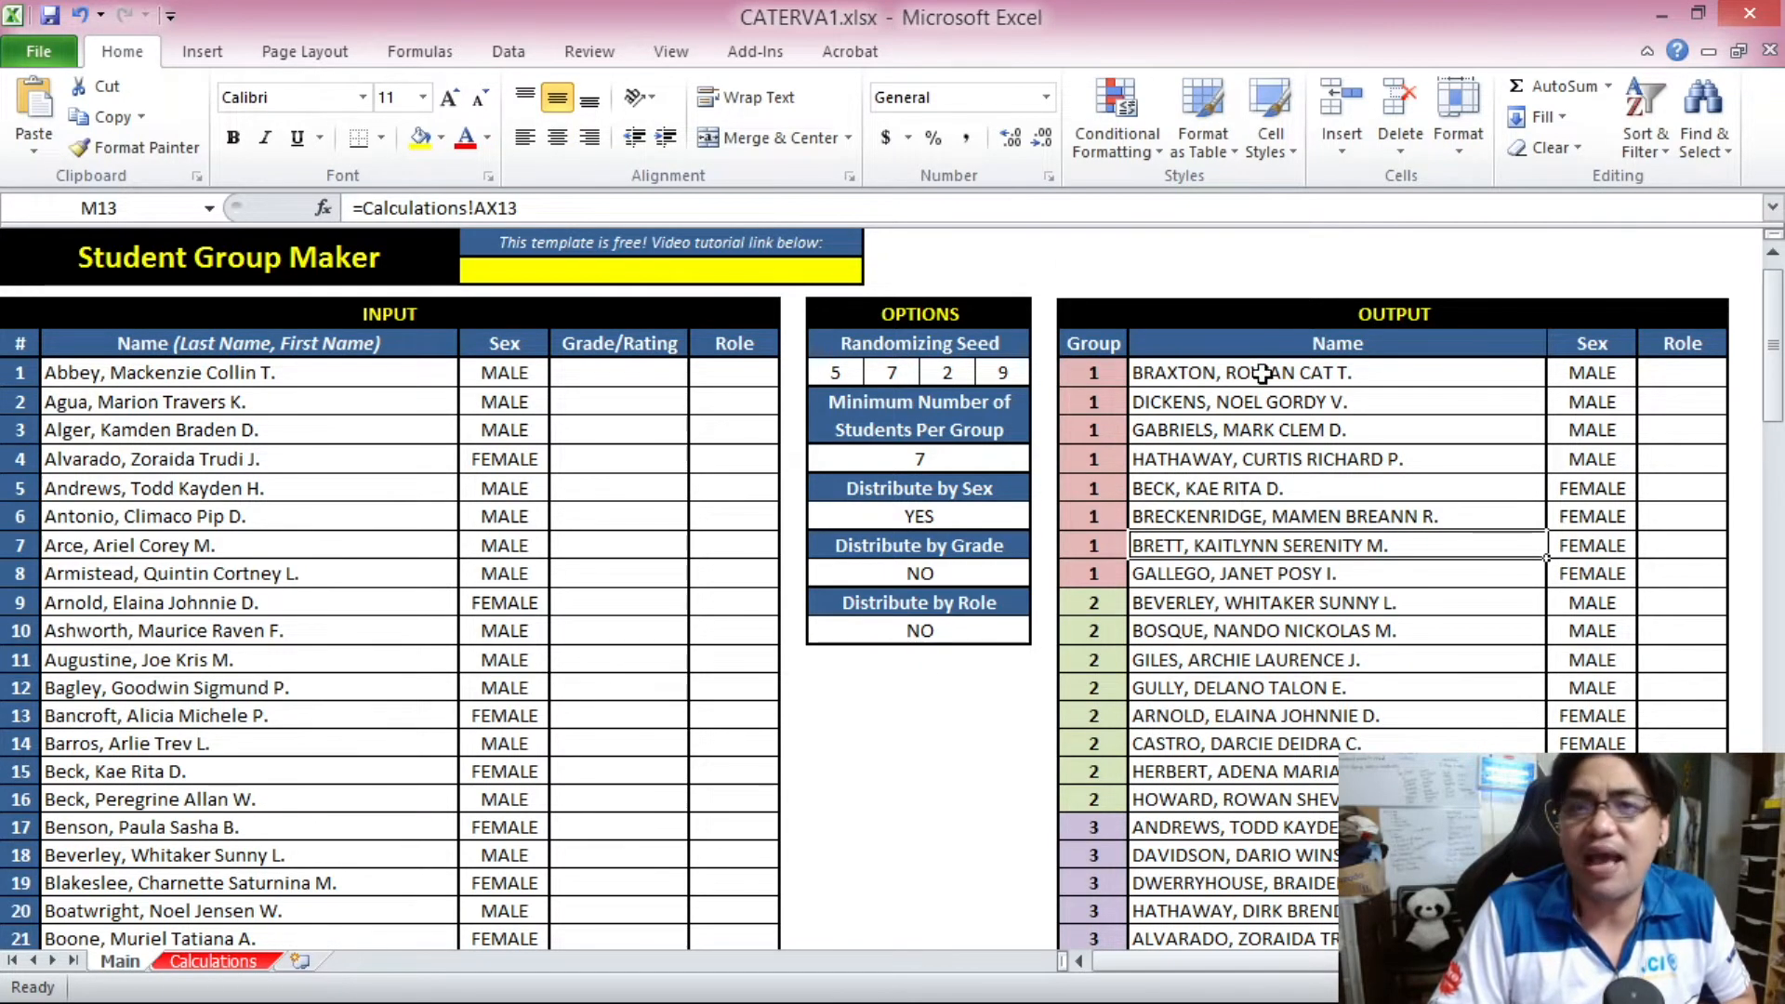
pyautogui.moveTo(1262, 372); pyautogui.dragTo(1259, 571)
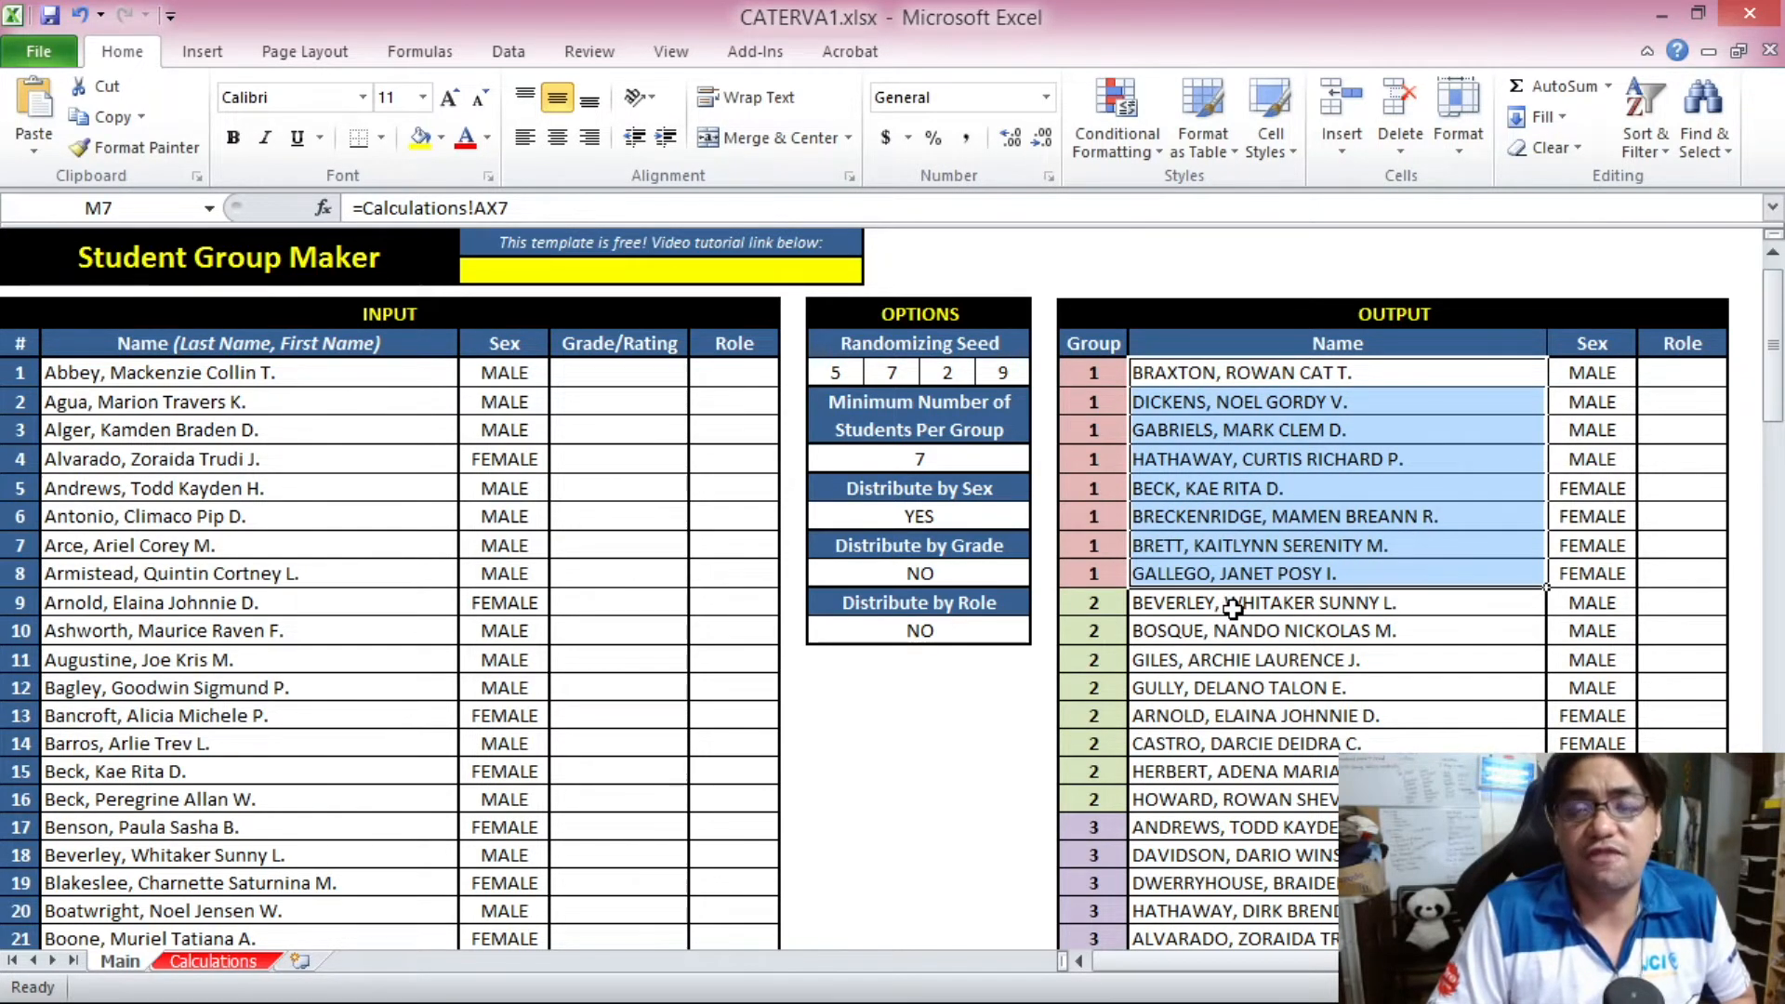
pyautogui.click(652, 372)
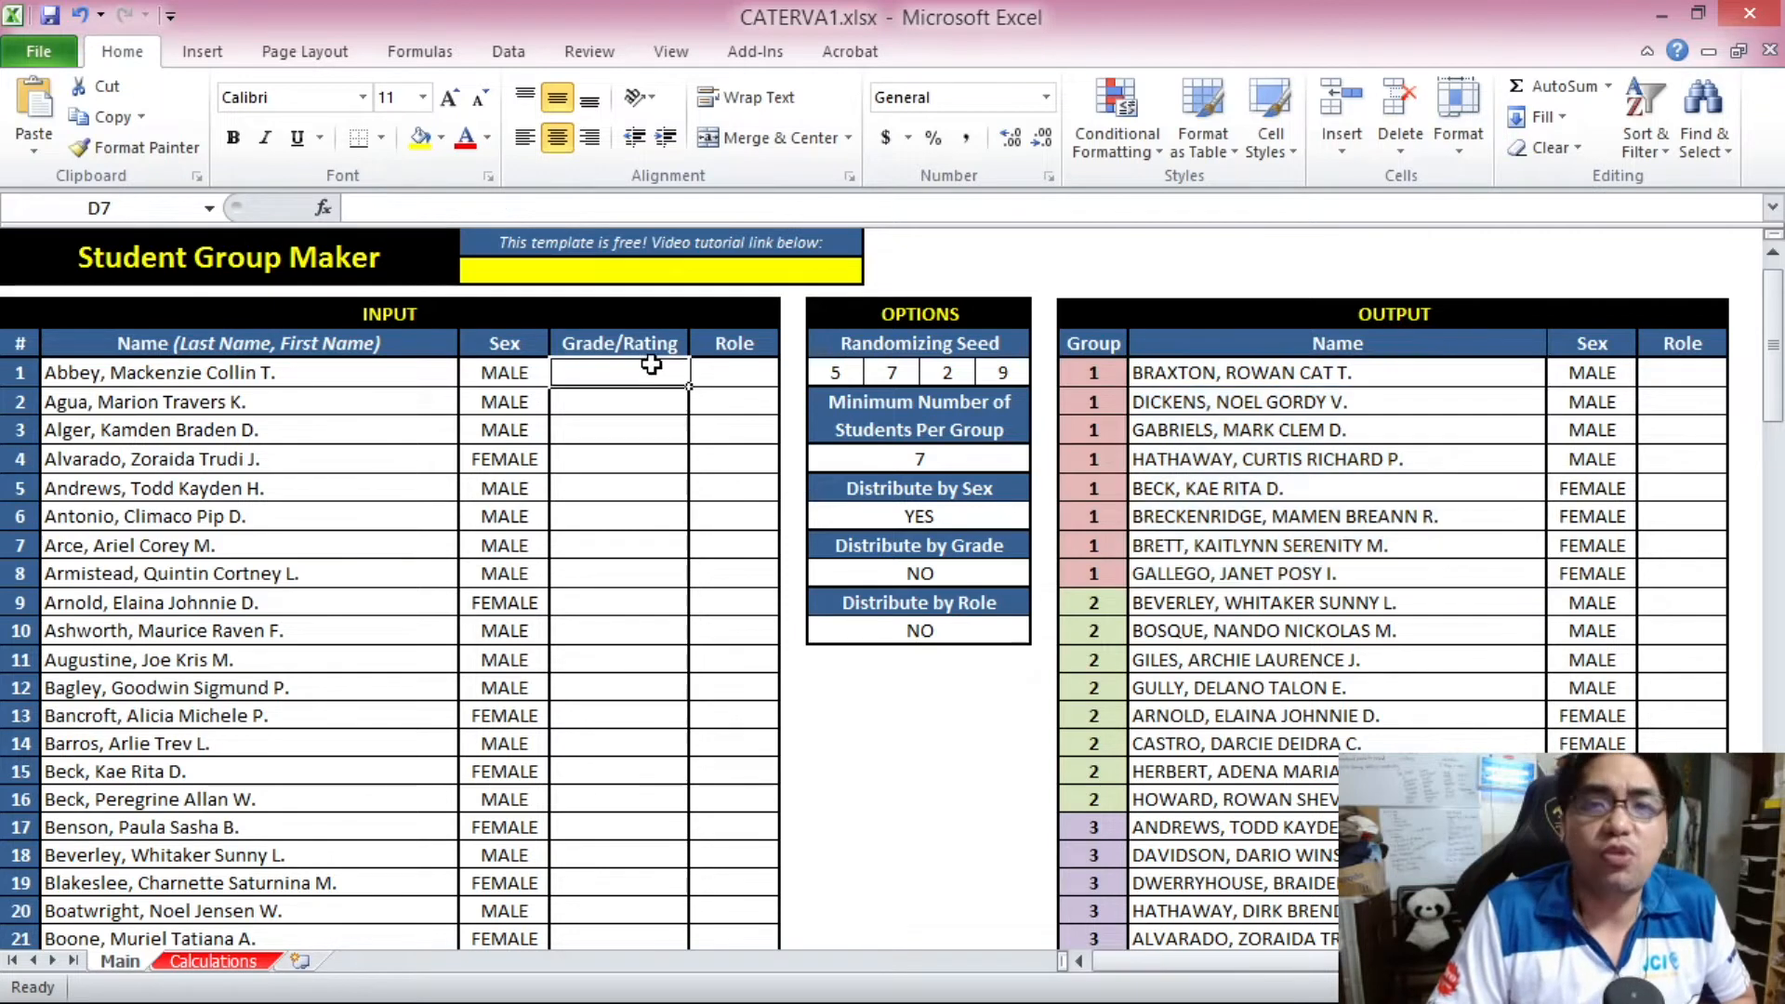
pyautogui.moveTo(652, 364); pyautogui.dragTo(647, 795)
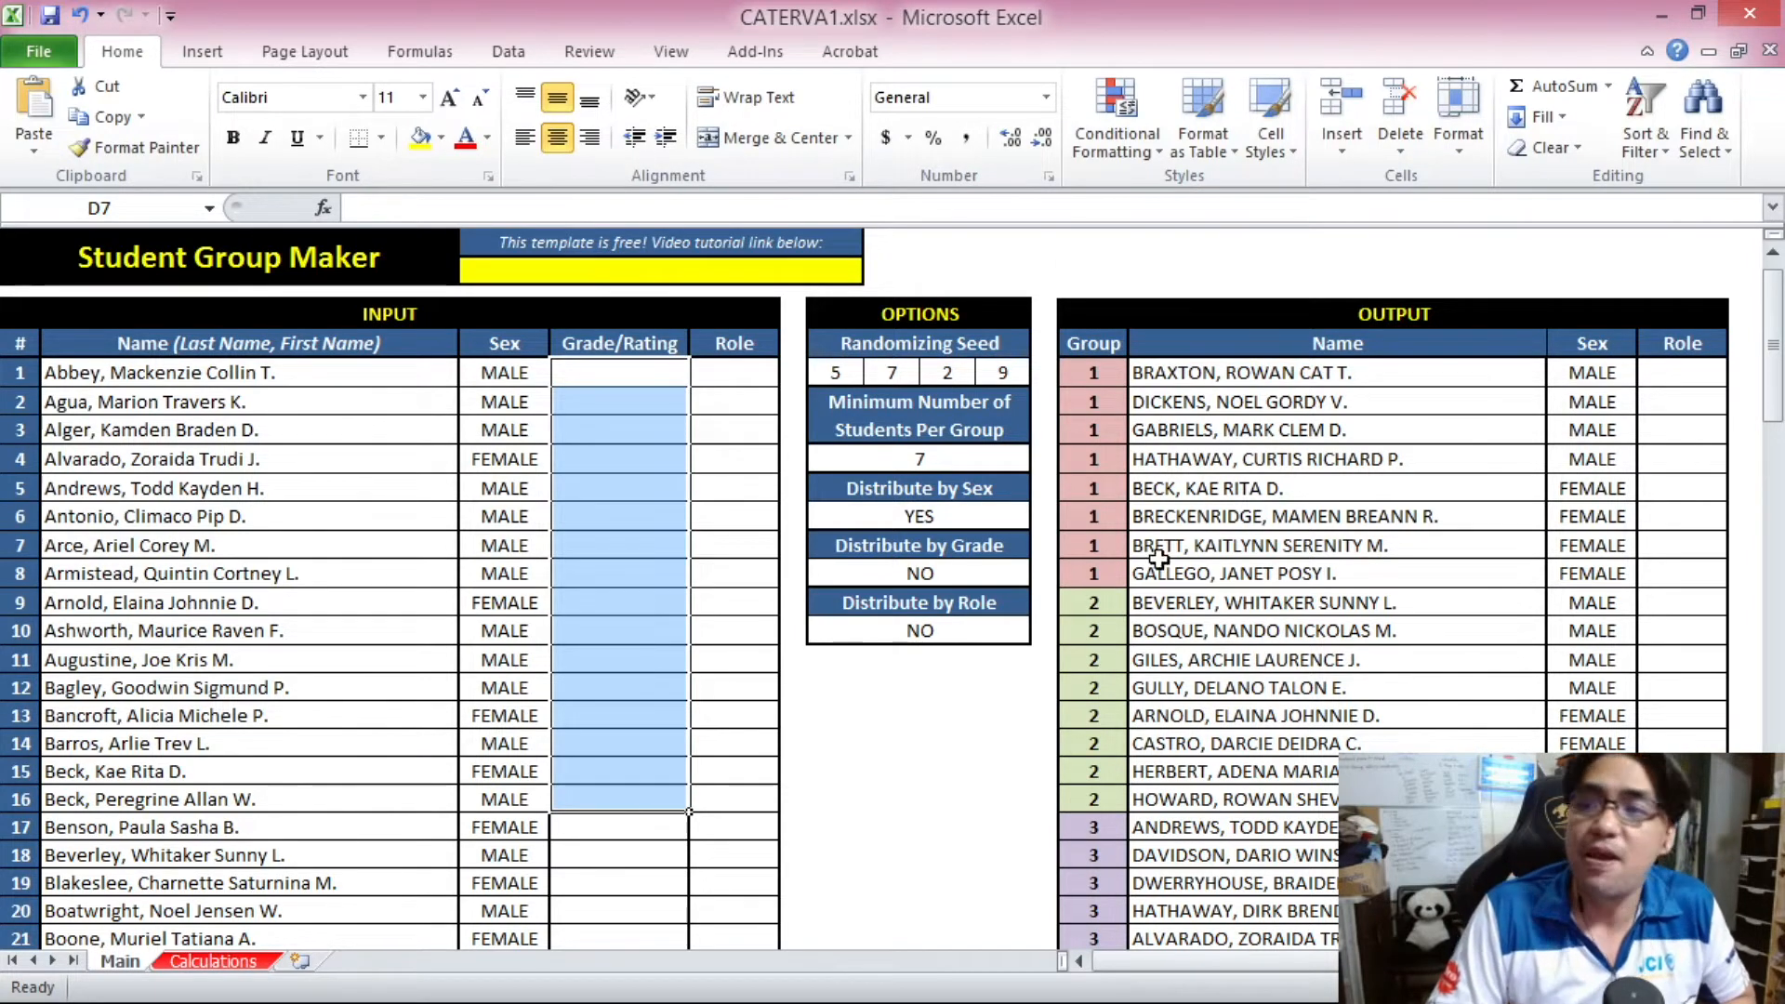
pyautogui.click(1233, 377)
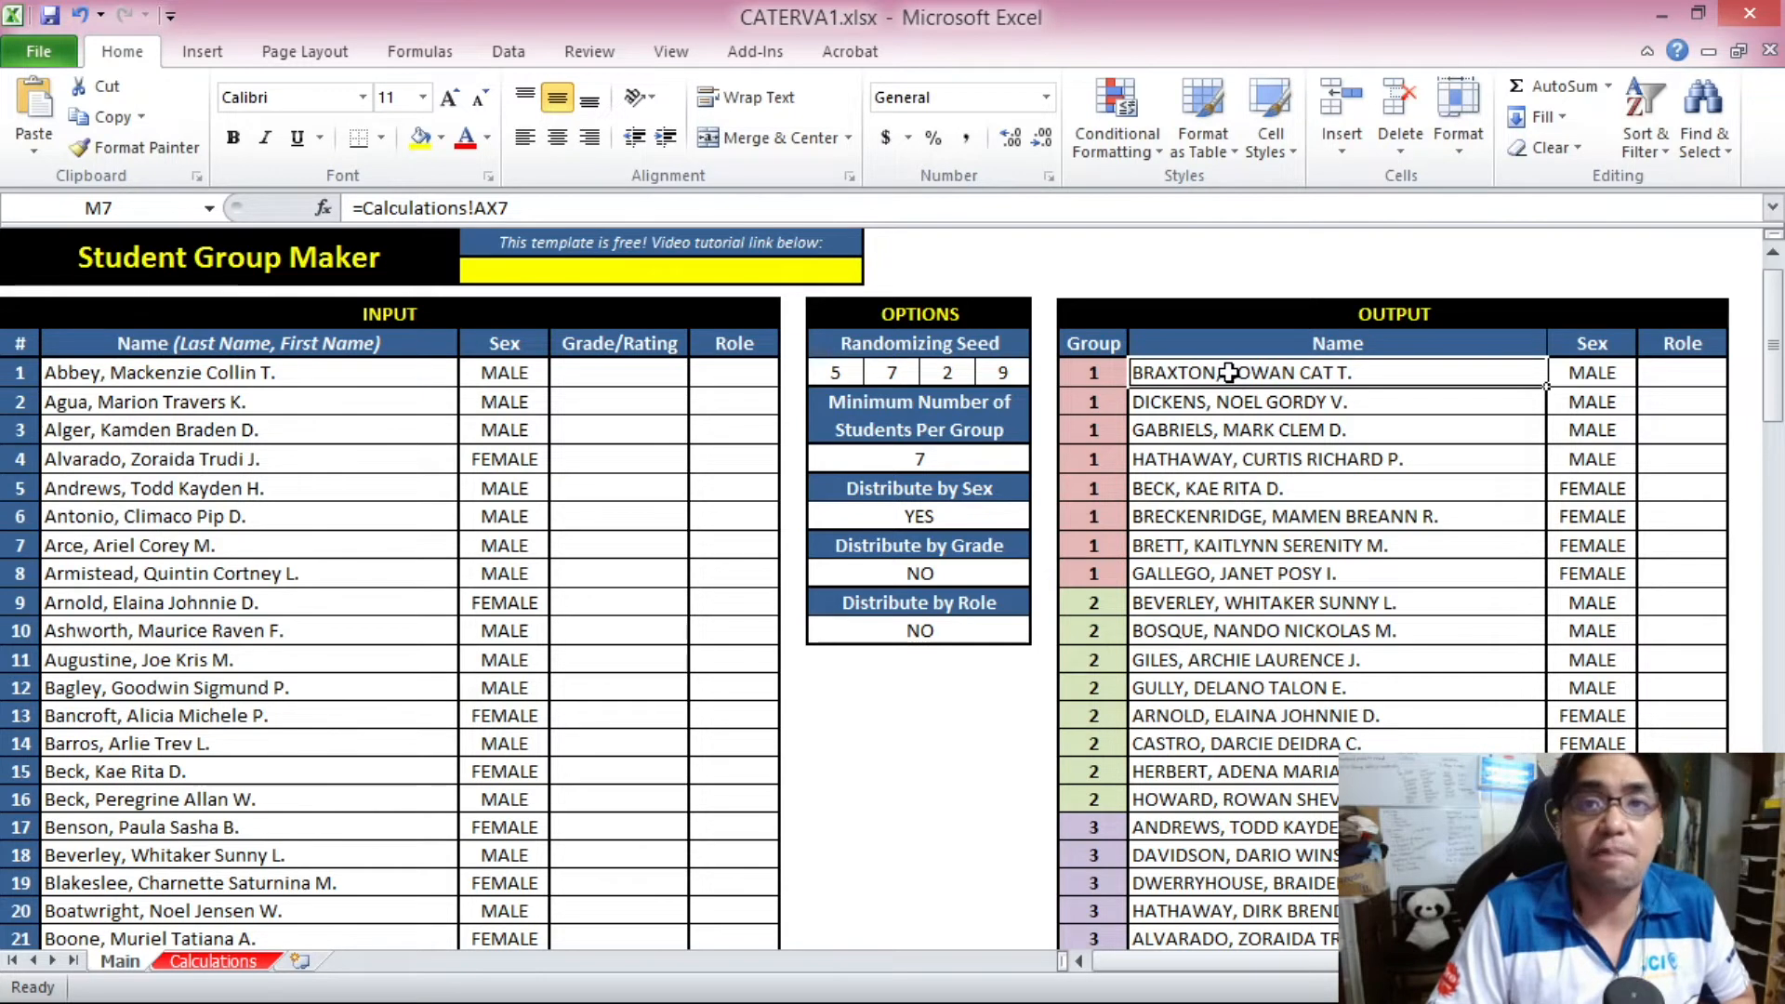
pyautogui.moveTo(637, 375); pyautogui.dragTo(609, 804)
pyautogui.click(608, 805)
pyautogui.moveTo(629, 381); pyautogui.dragTo(597, 711)
pyautogui.moveTo(1115, 372); pyautogui.dragTo(1683, 693)
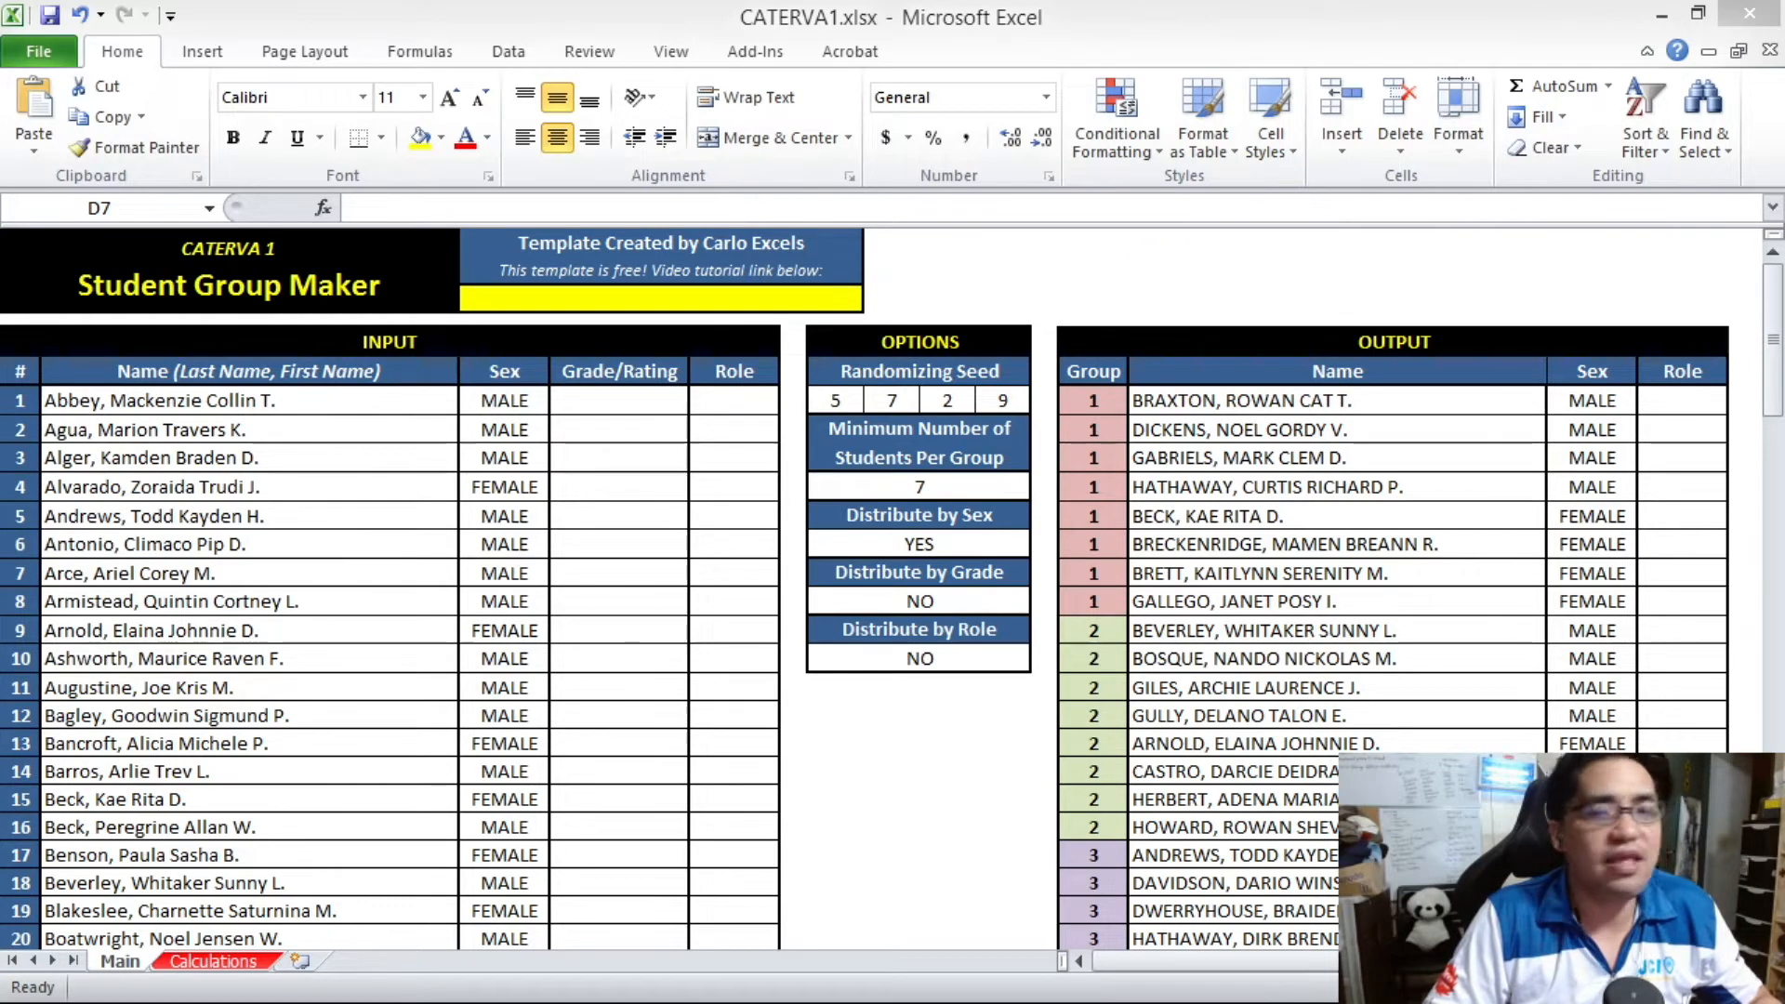
# Paste the copied grades into the INPUT table's Grade/Rating column, starting at the first student, and check the filled list
pyautogui.click(624, 399)
pyautogui.rightClick(625, 399)
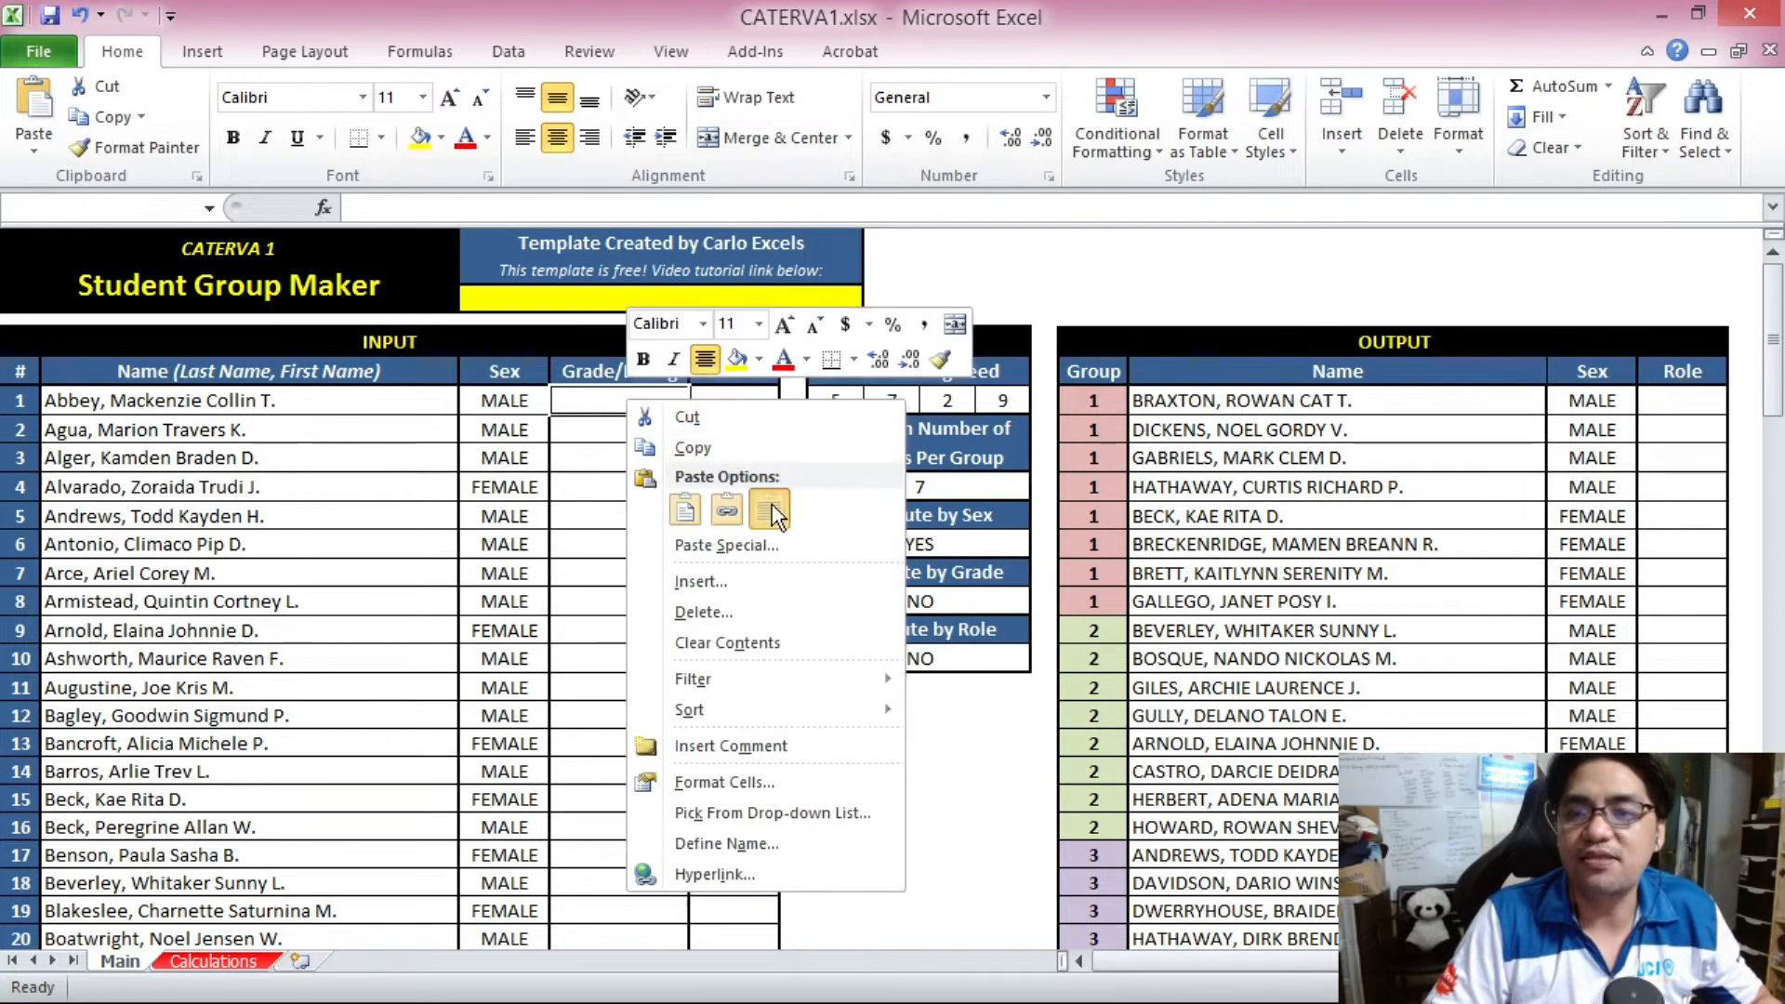
pyautogui.click(770, 508)
pyautogui.click(618, 399)
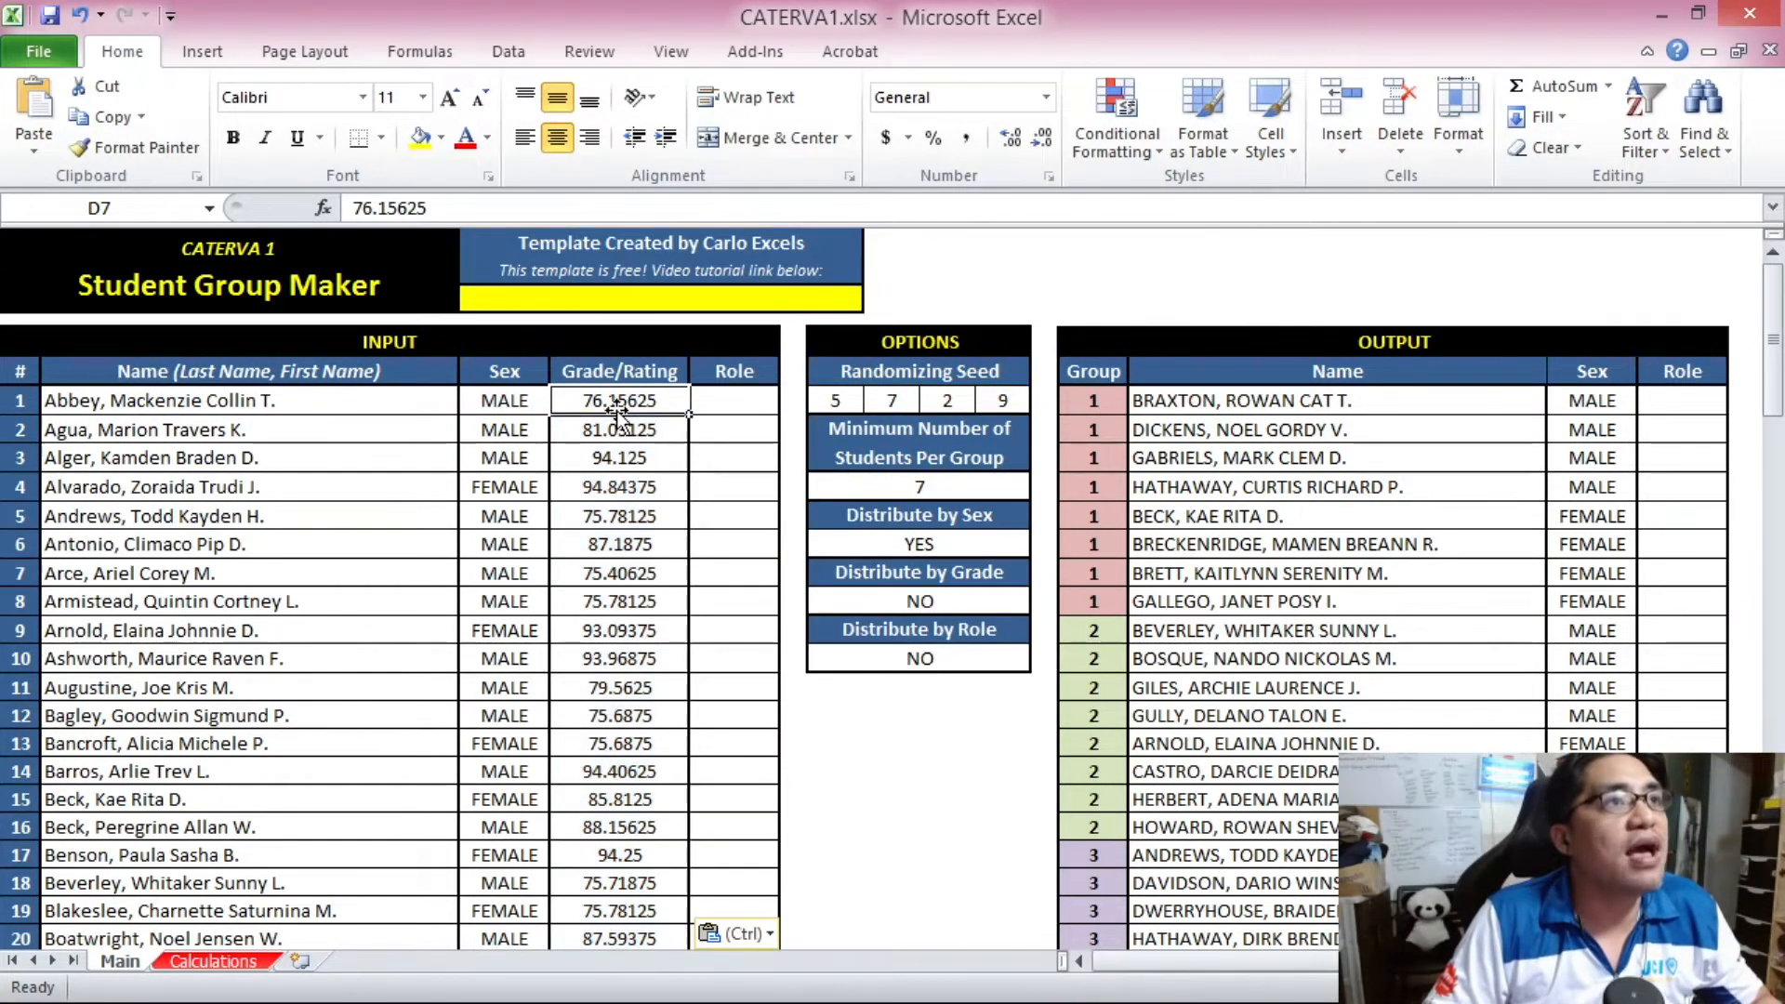
pyautogui.scroll(-5, 617, 510)
pyautogui.scroll(5, 617, 514)
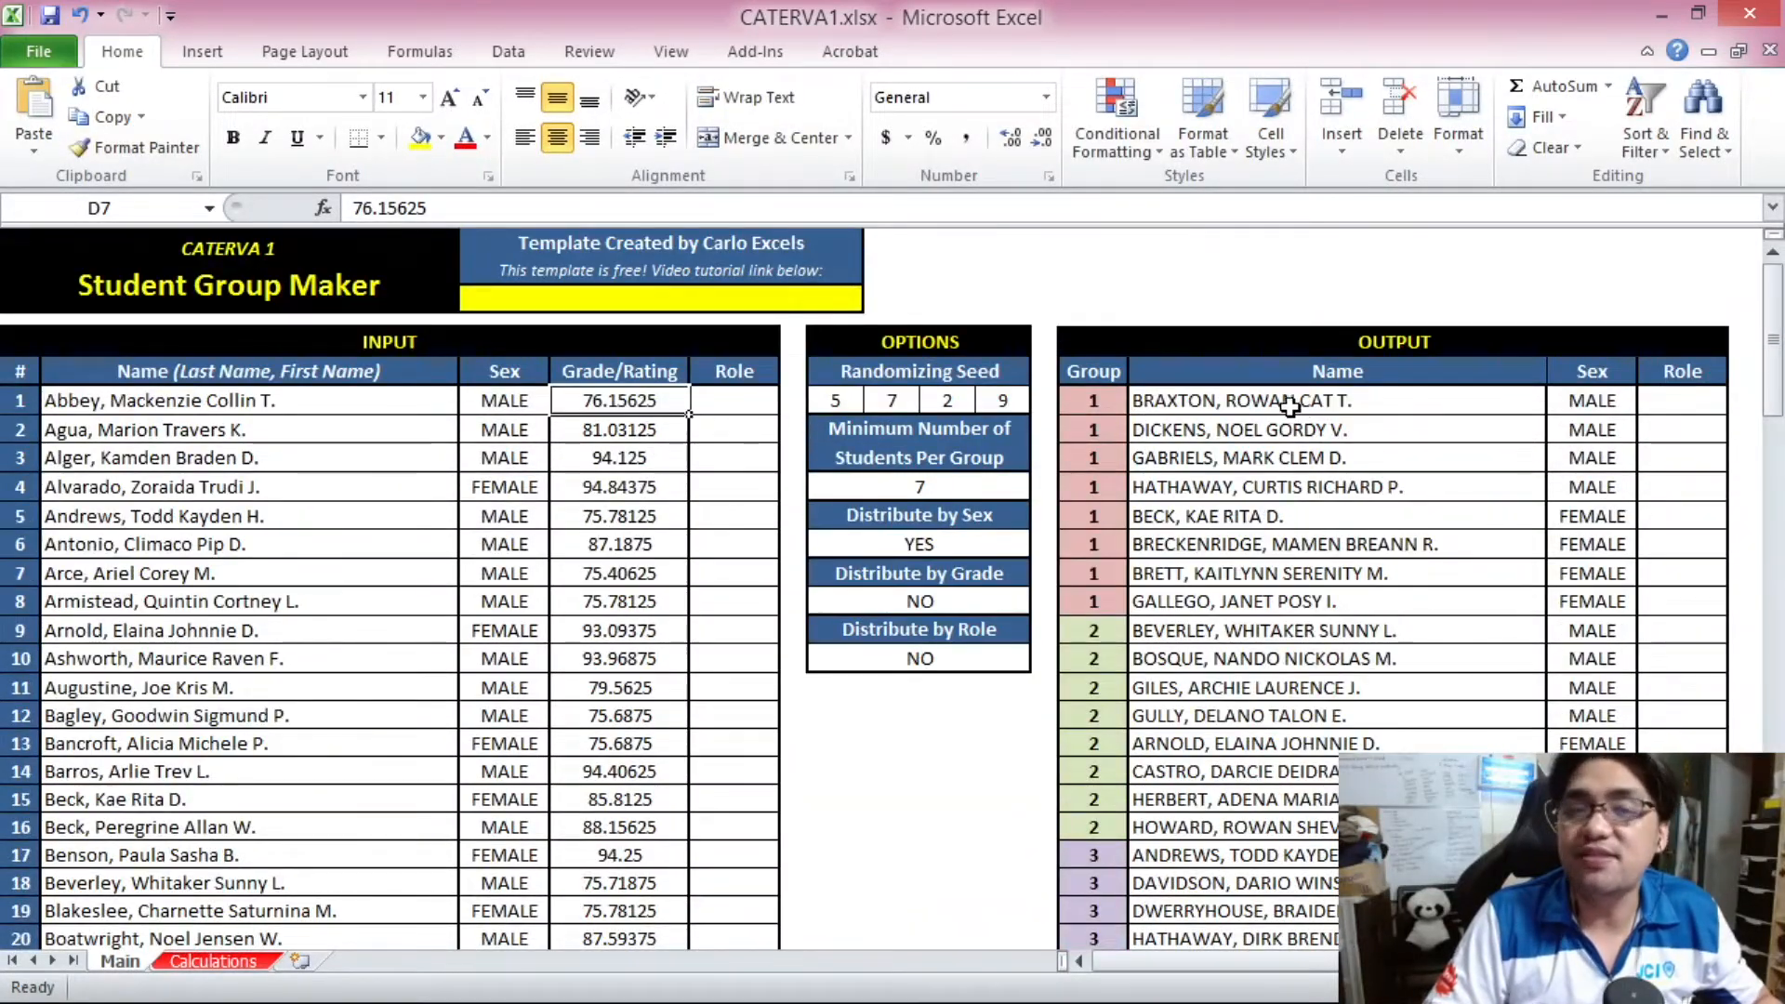
# Set the Distribute by Grade option to YES
pyautogui.click(961, 602)
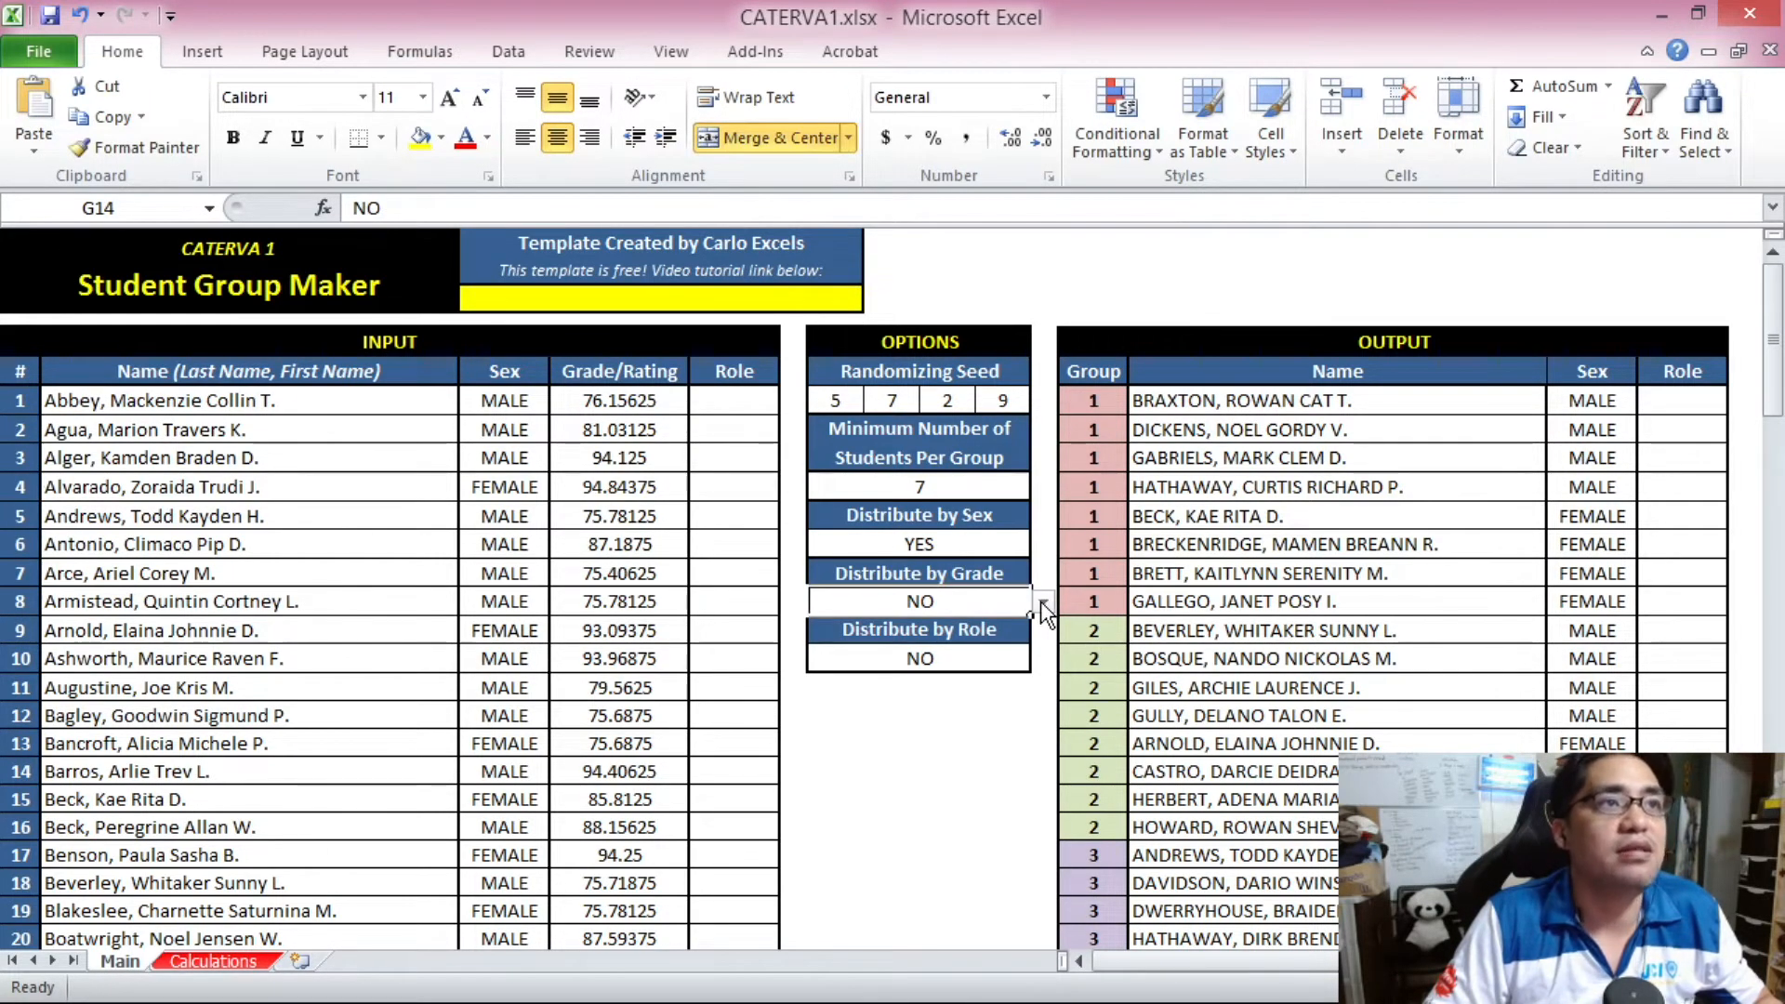
pyautogui.click(1042, 603)
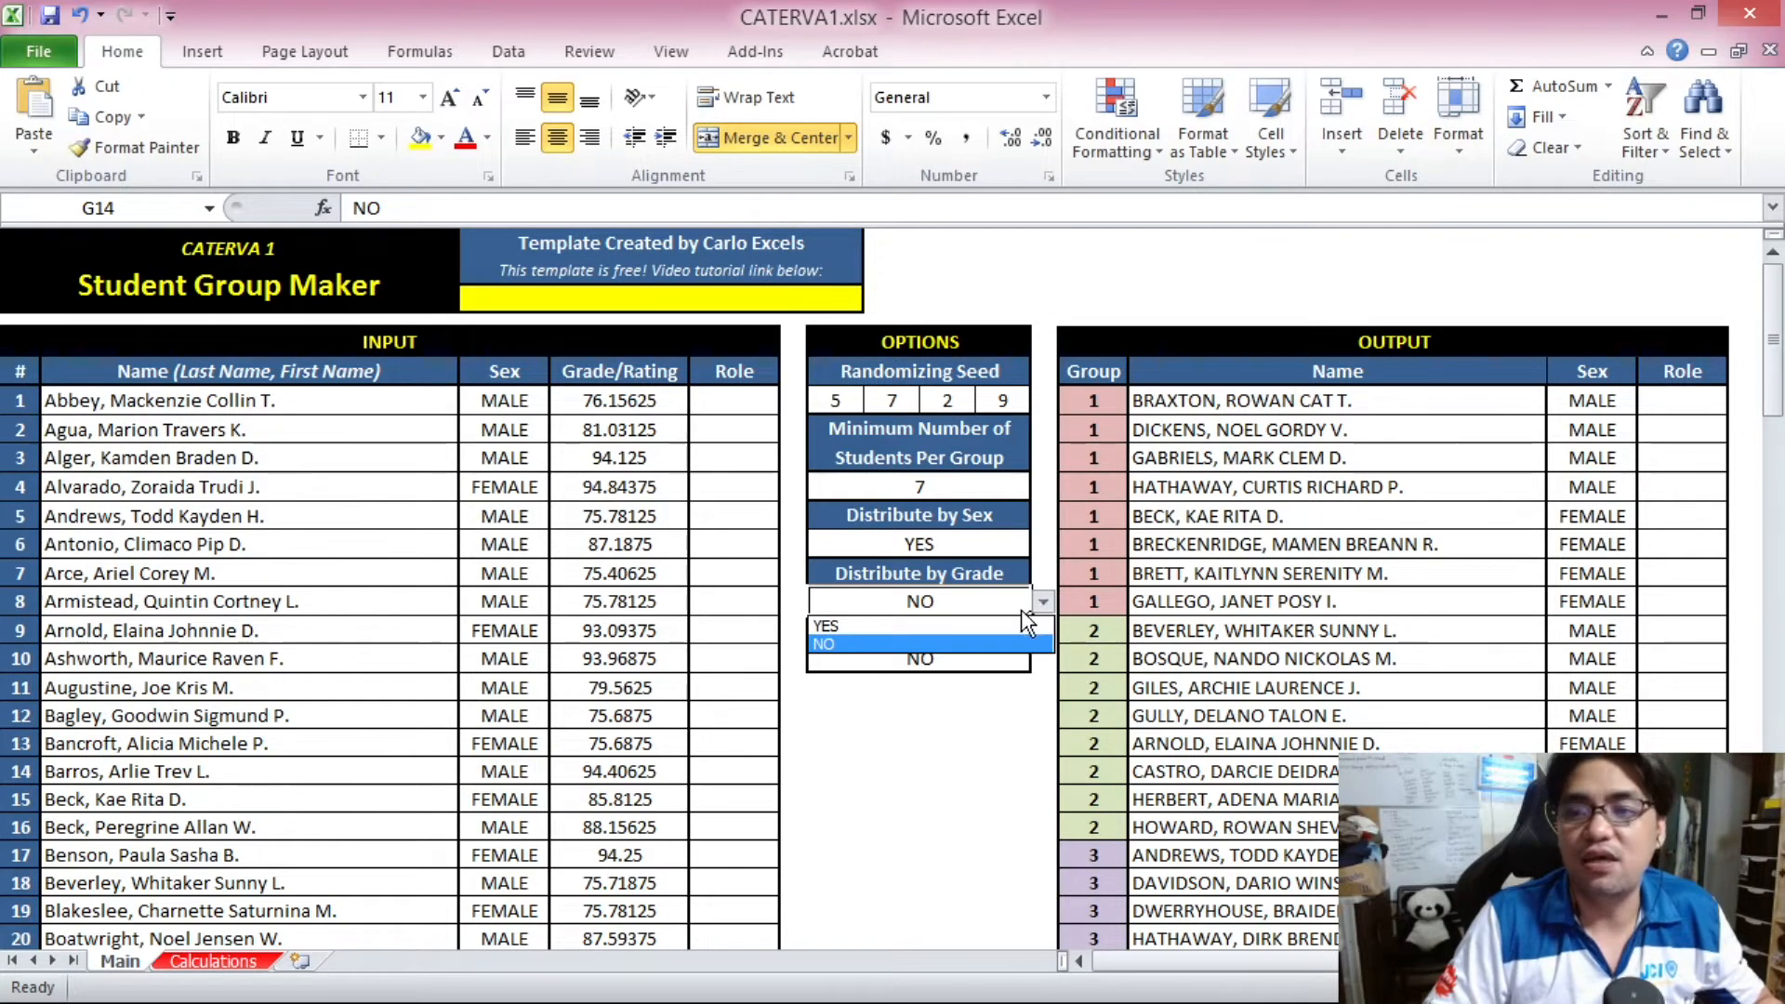
pyautogui.click(1016, 621)
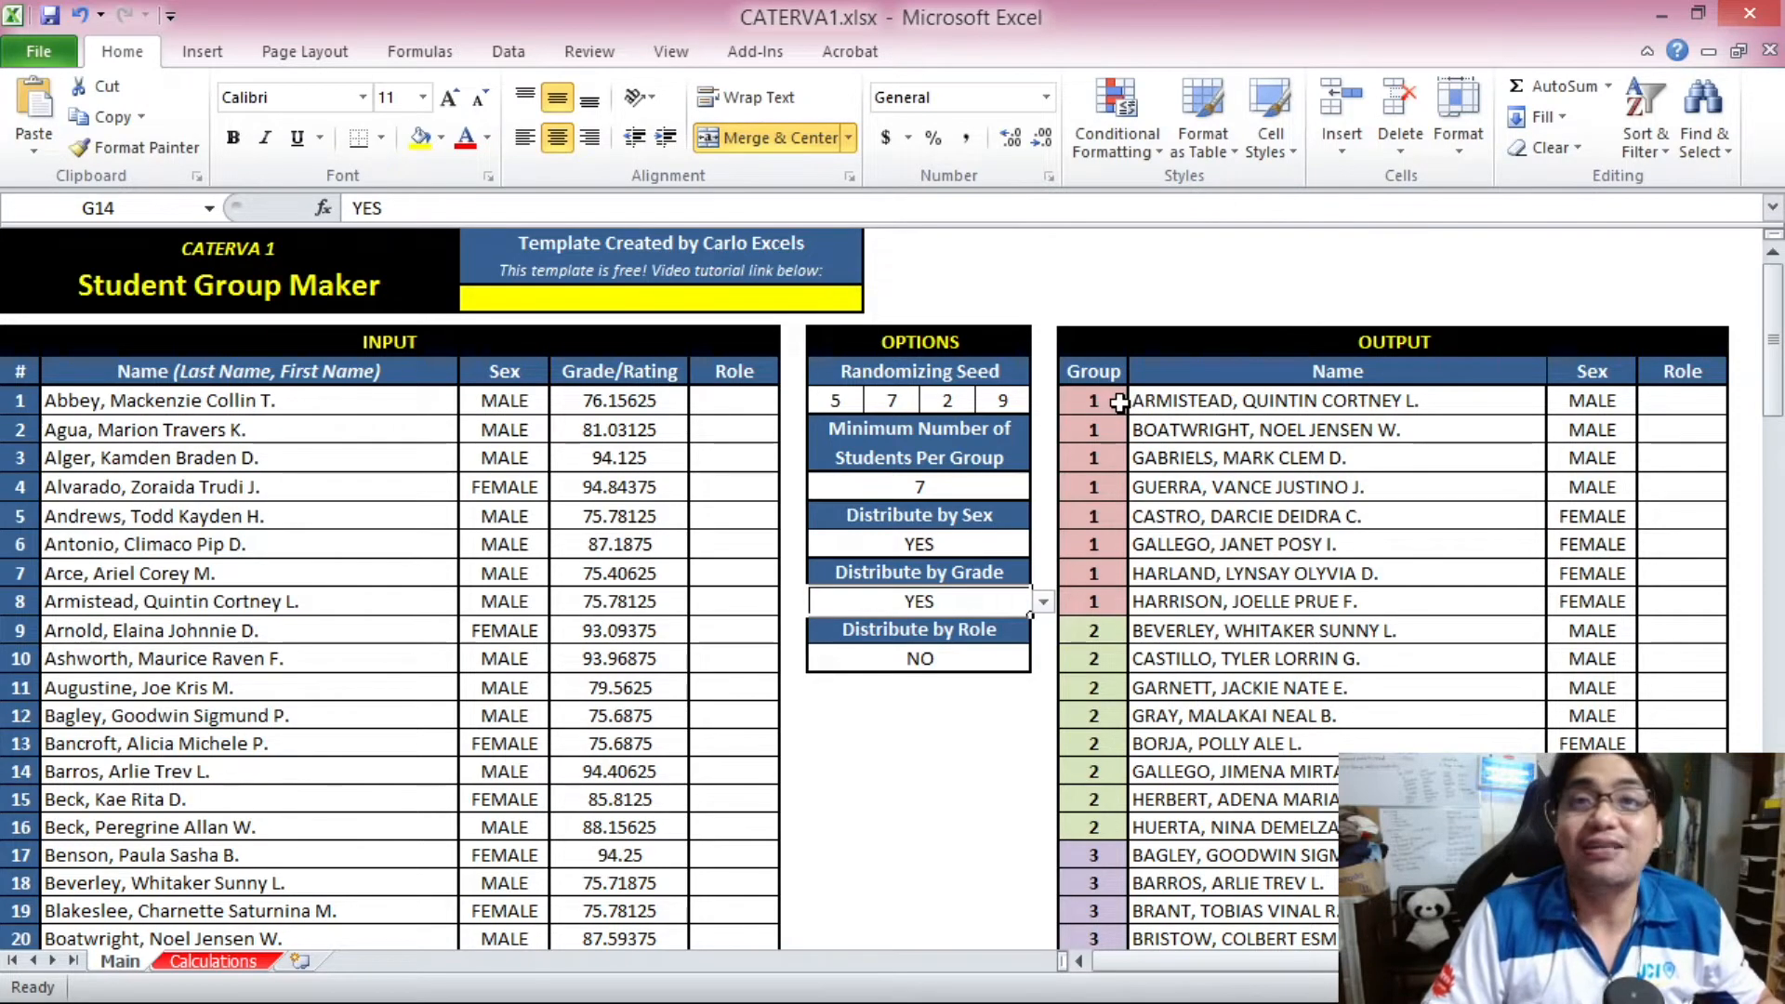
# Review the members and sexes of groups 1 and 2 in the OUTPUT table
pyautogui.moveTo(1119, 402); pyautogui.dragTo(1596, 600)
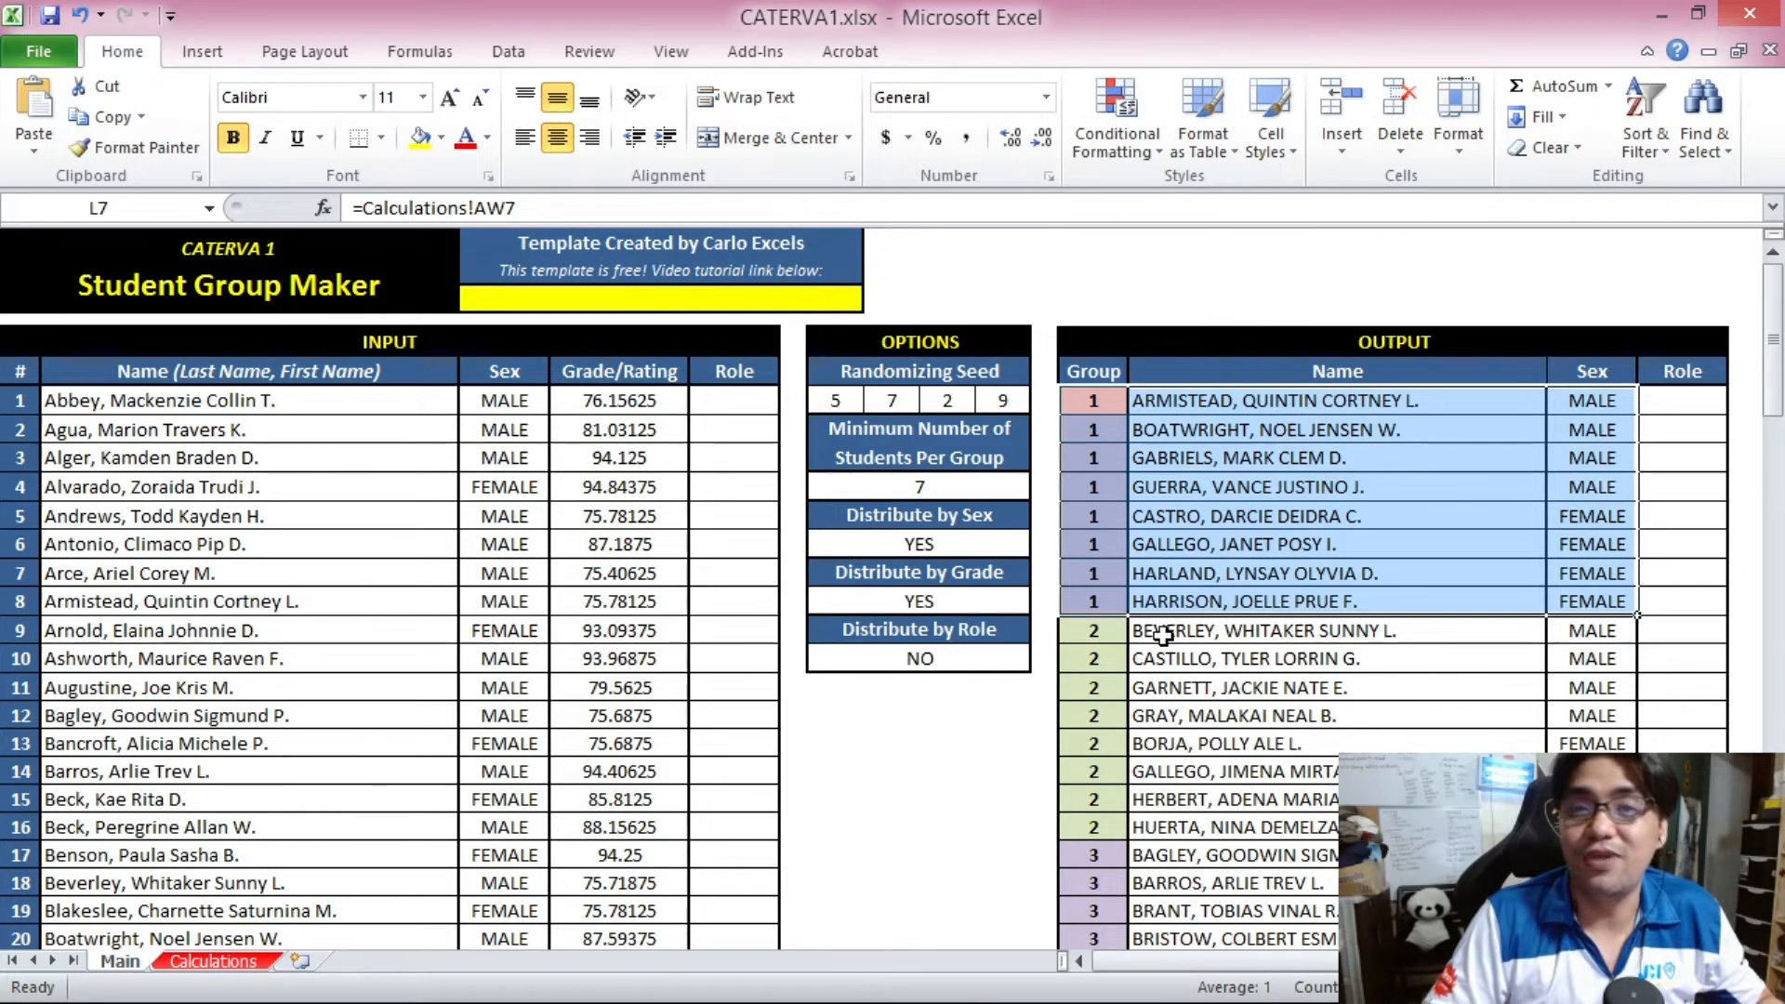
pyautogui.moveTo(1102, 635); pyautogui.dragTo(1592, 828)
pyautogui.click(1225, 736)
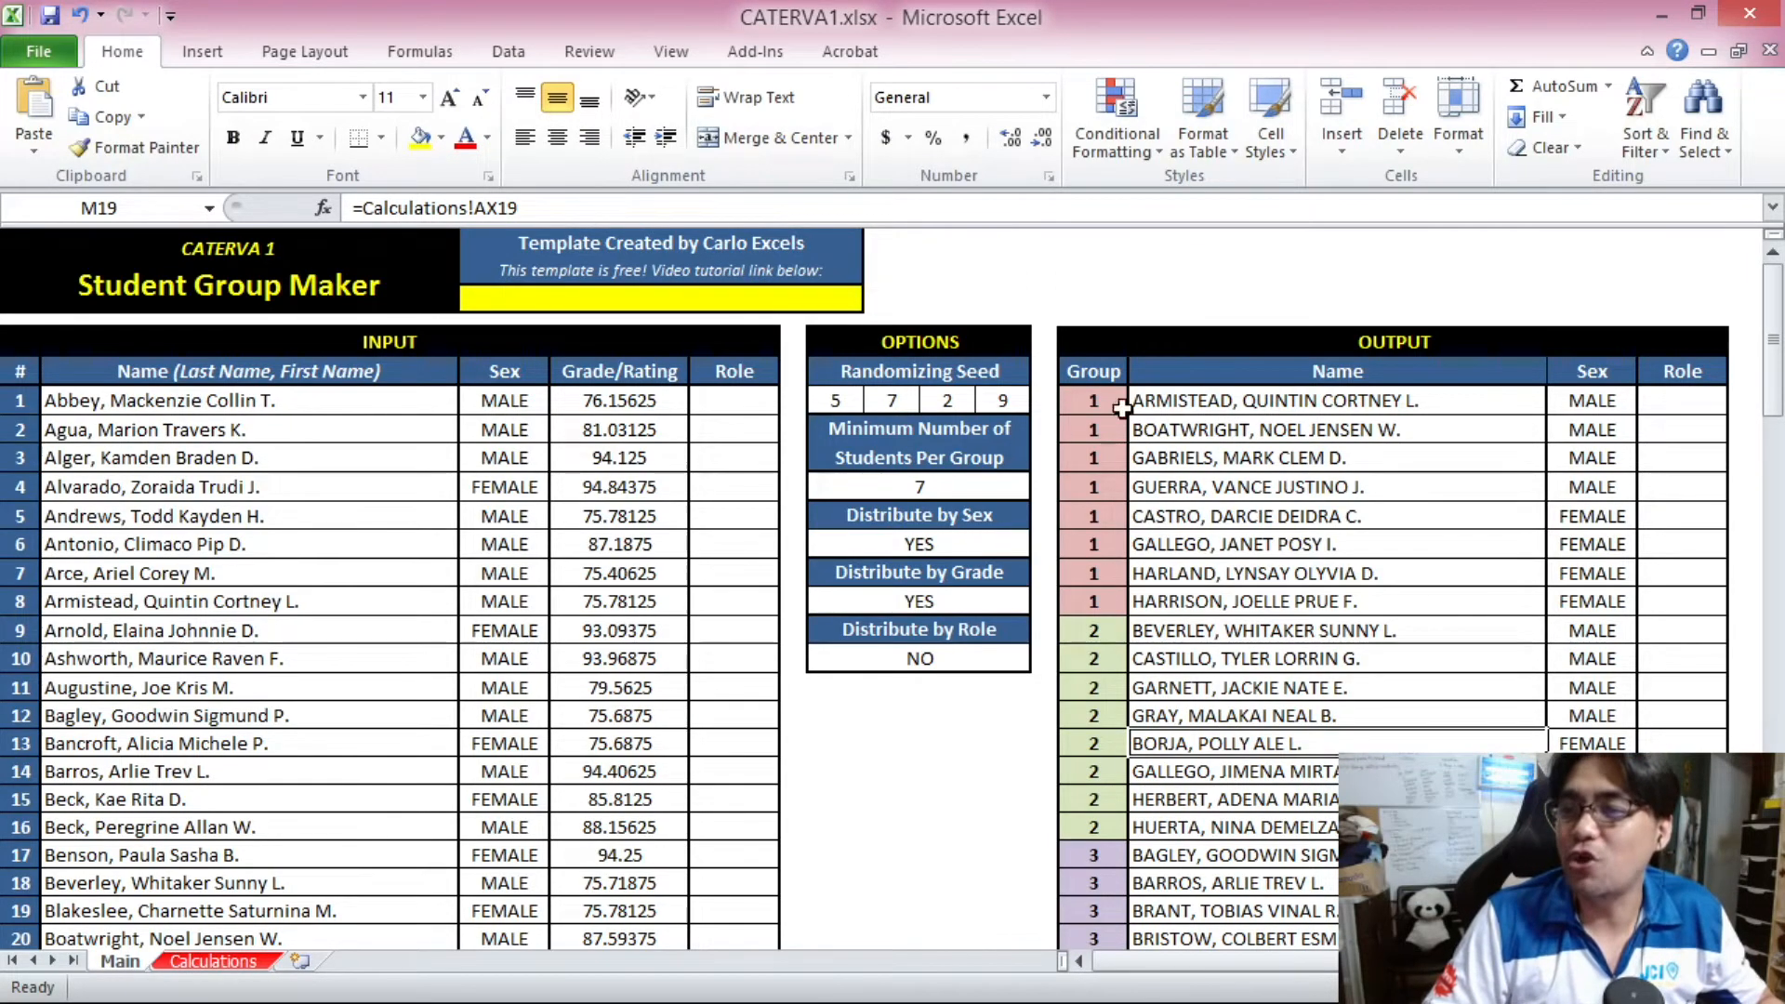
pyautogui.moveTo(1778, 349); pyautogui.dragTo(1778, 279)
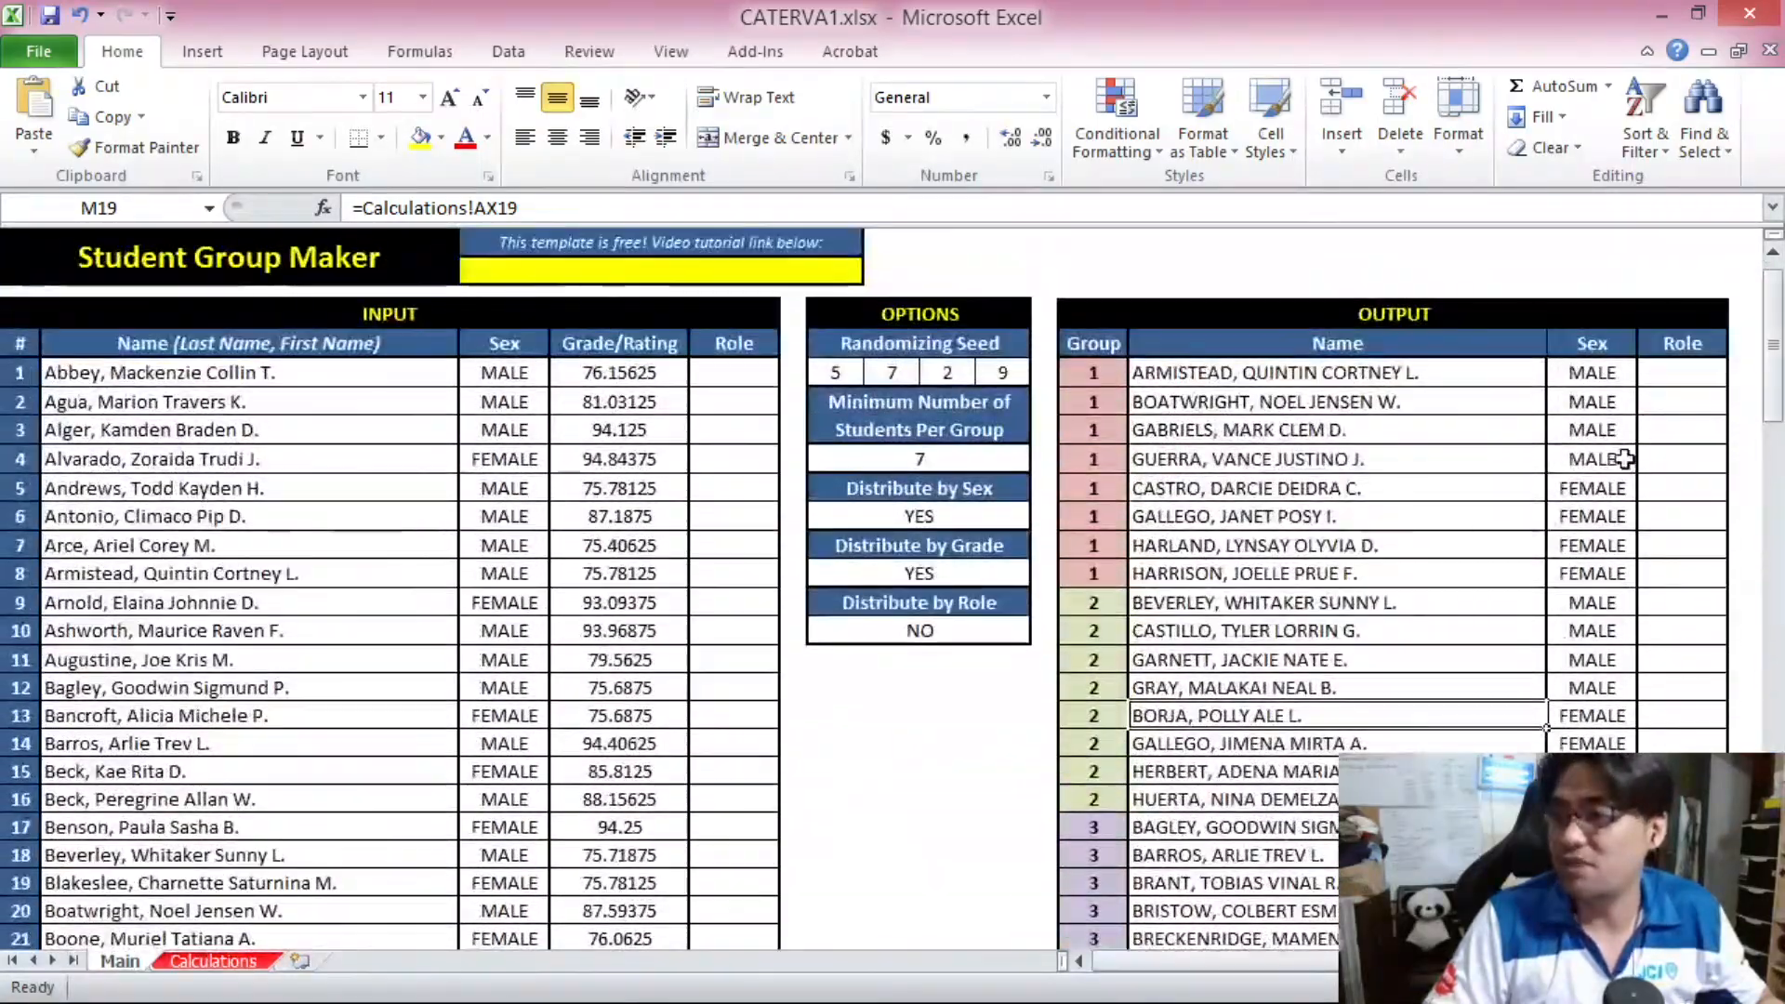
# Examine the Sex, Grade/Rating and Role fields of the first students in the INPUT table
pyautogui.click(620, 488)
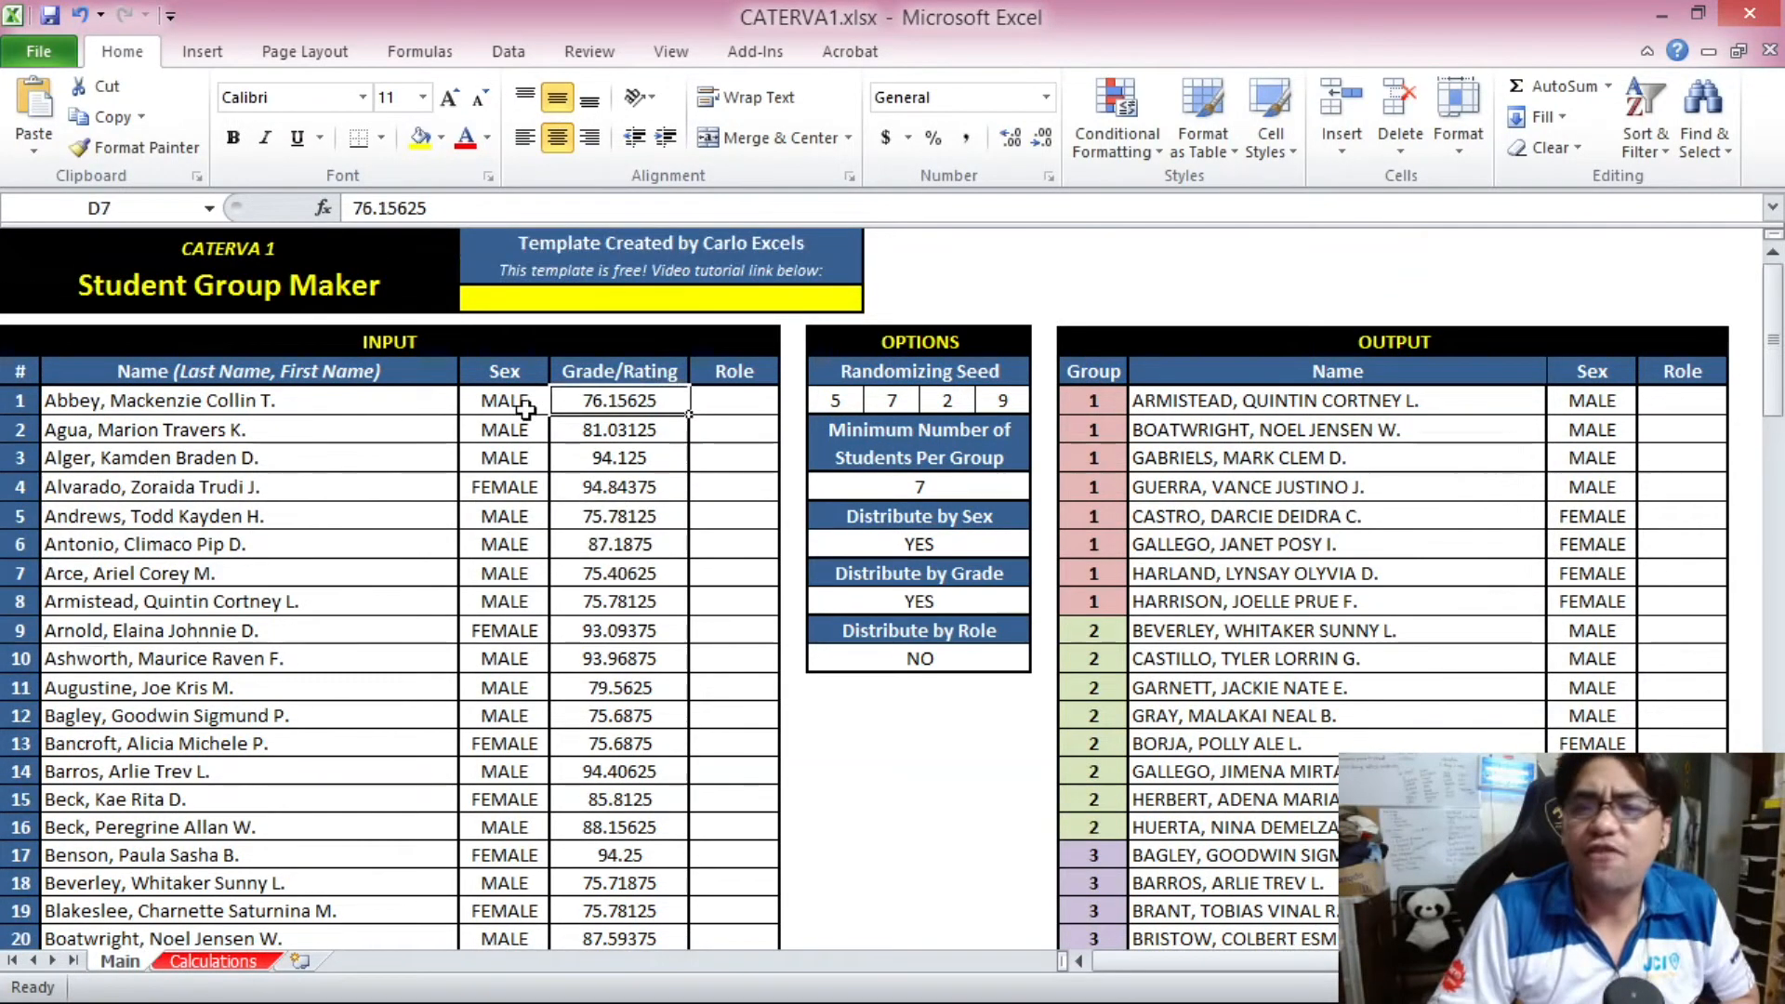
pyautogui.click(527, 410)
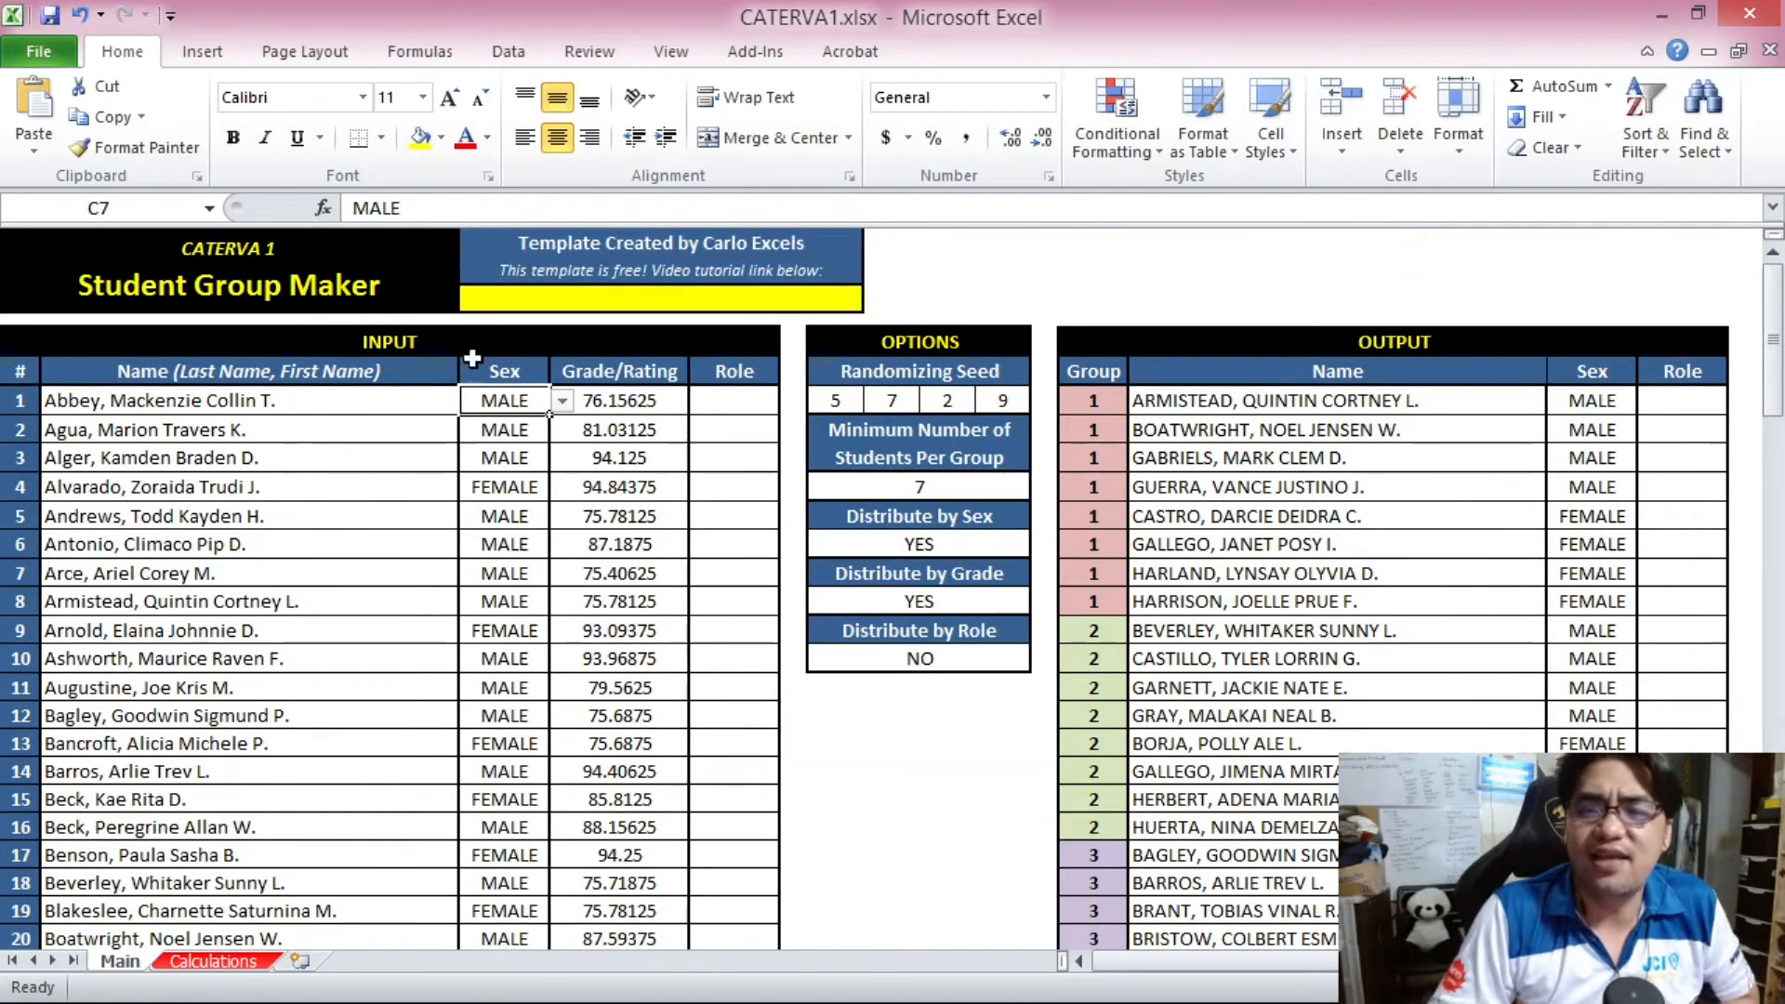
pyautogui.press('Right')
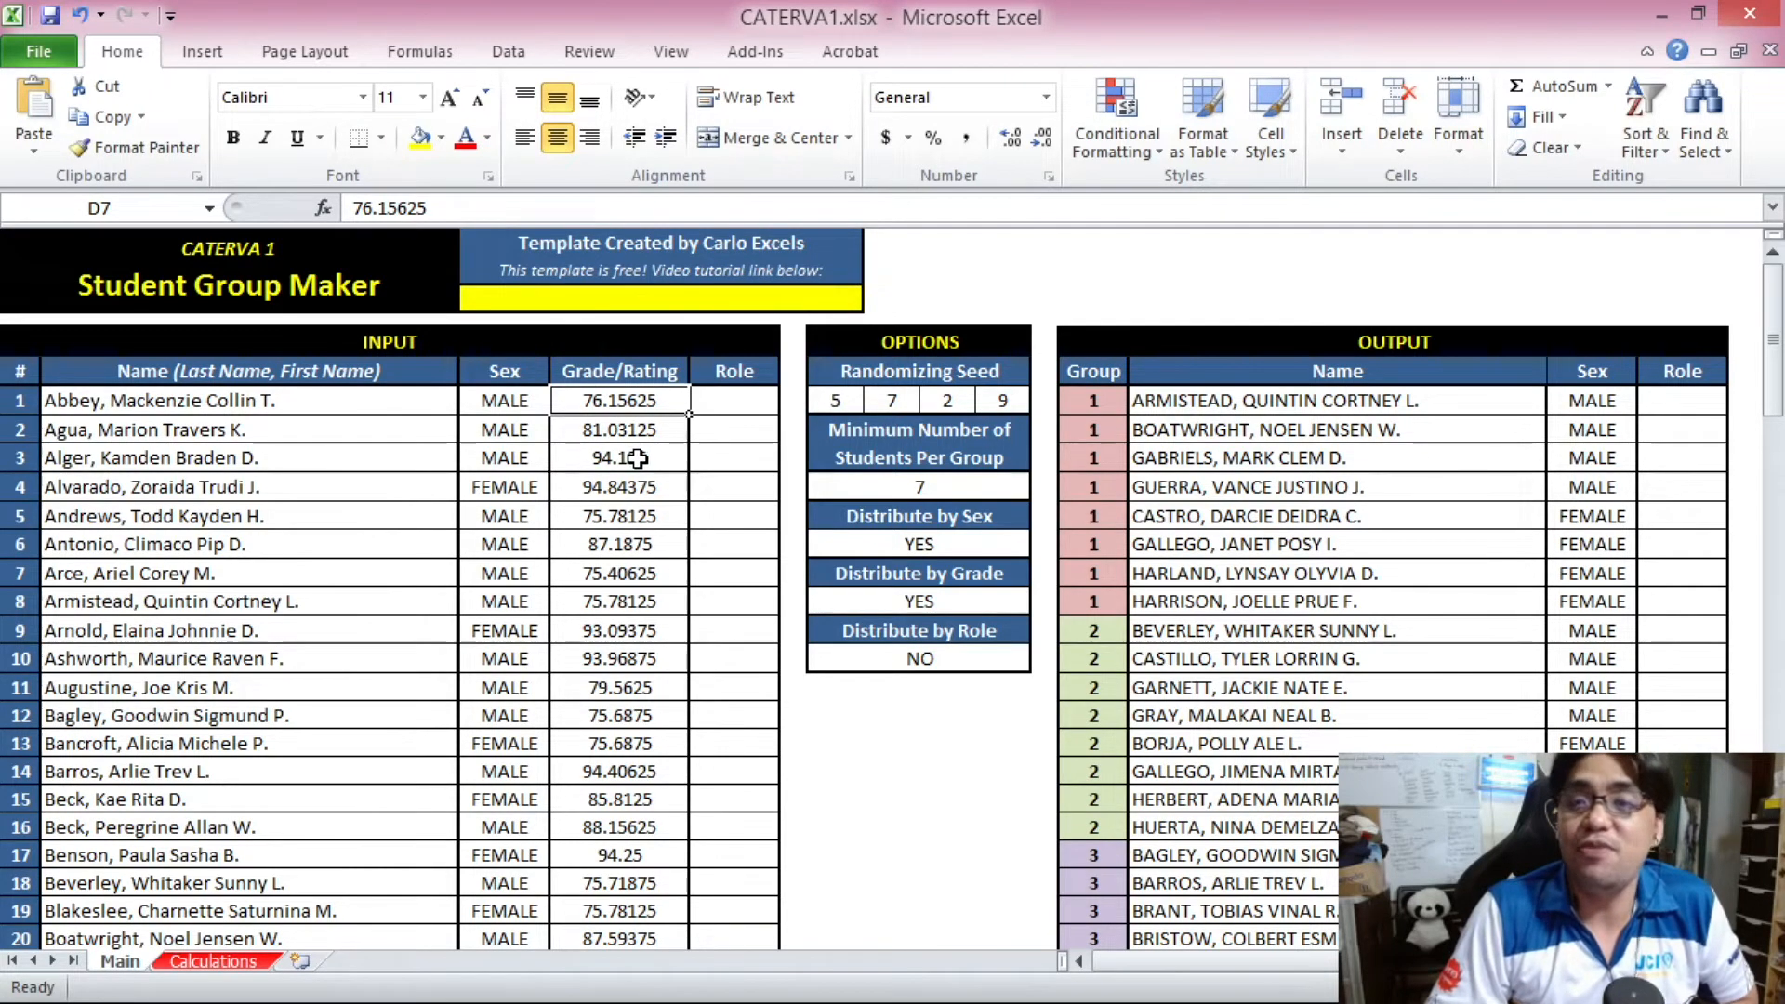
pyautogui.click(658, 433)
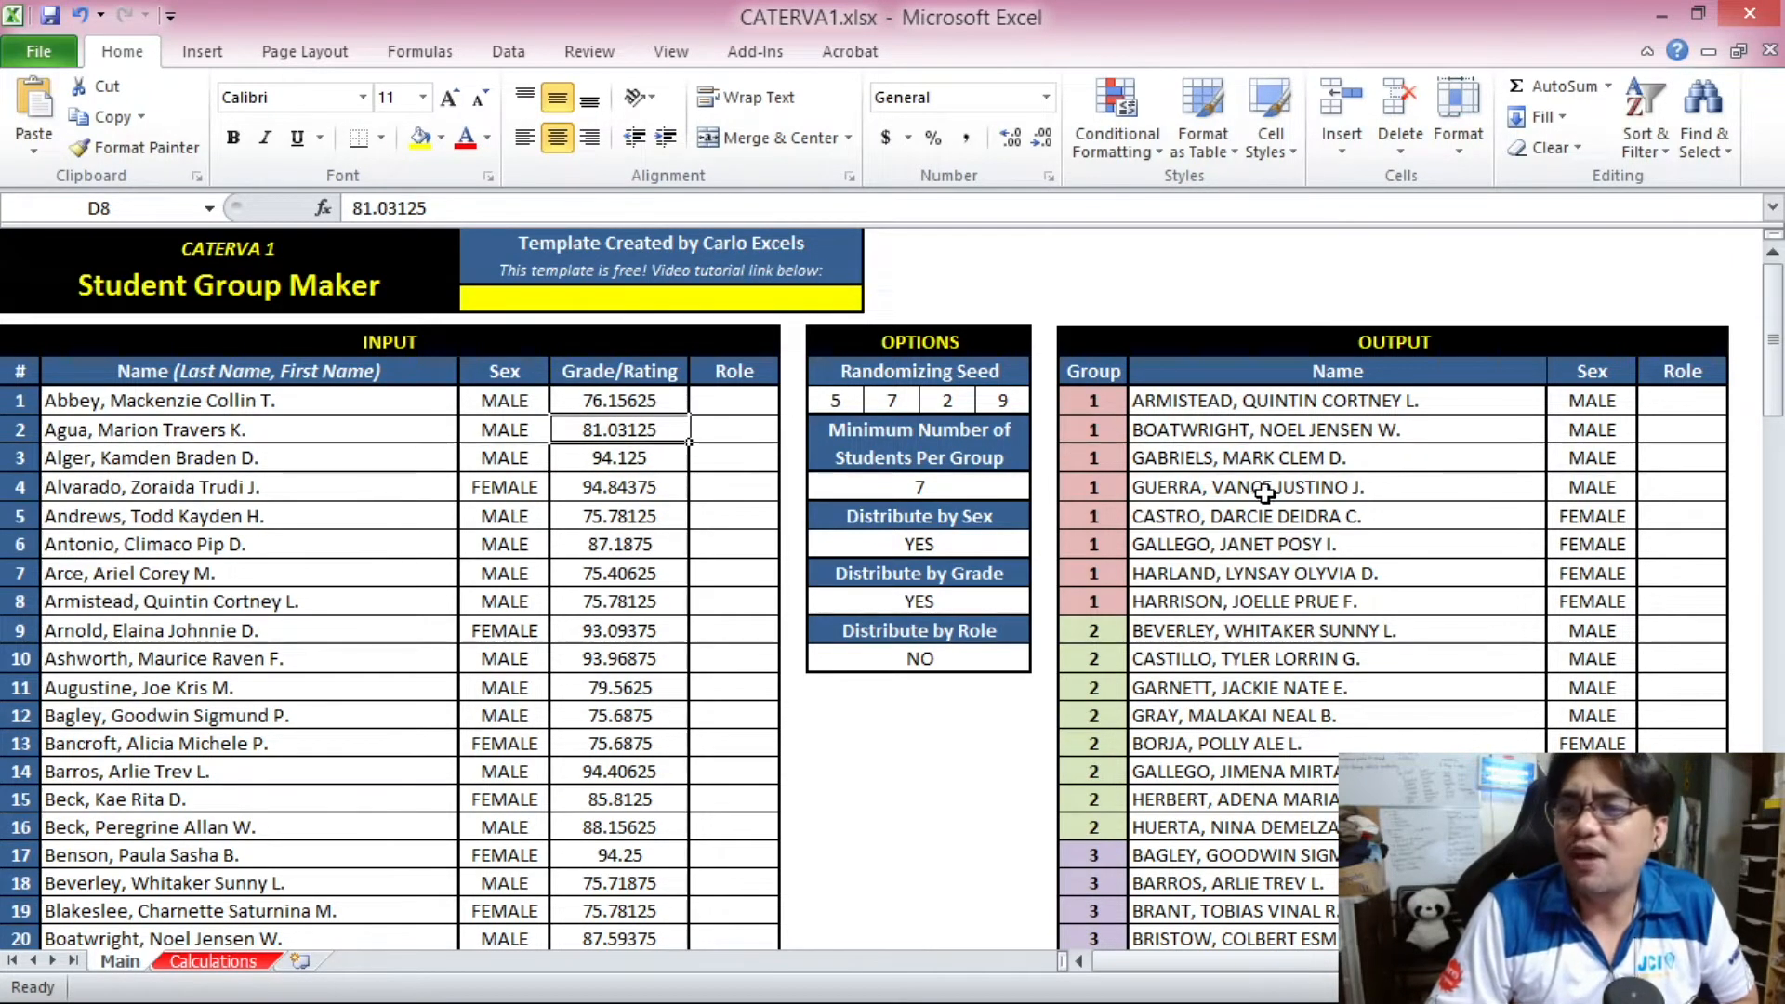
pyautogui.click(768, 400)
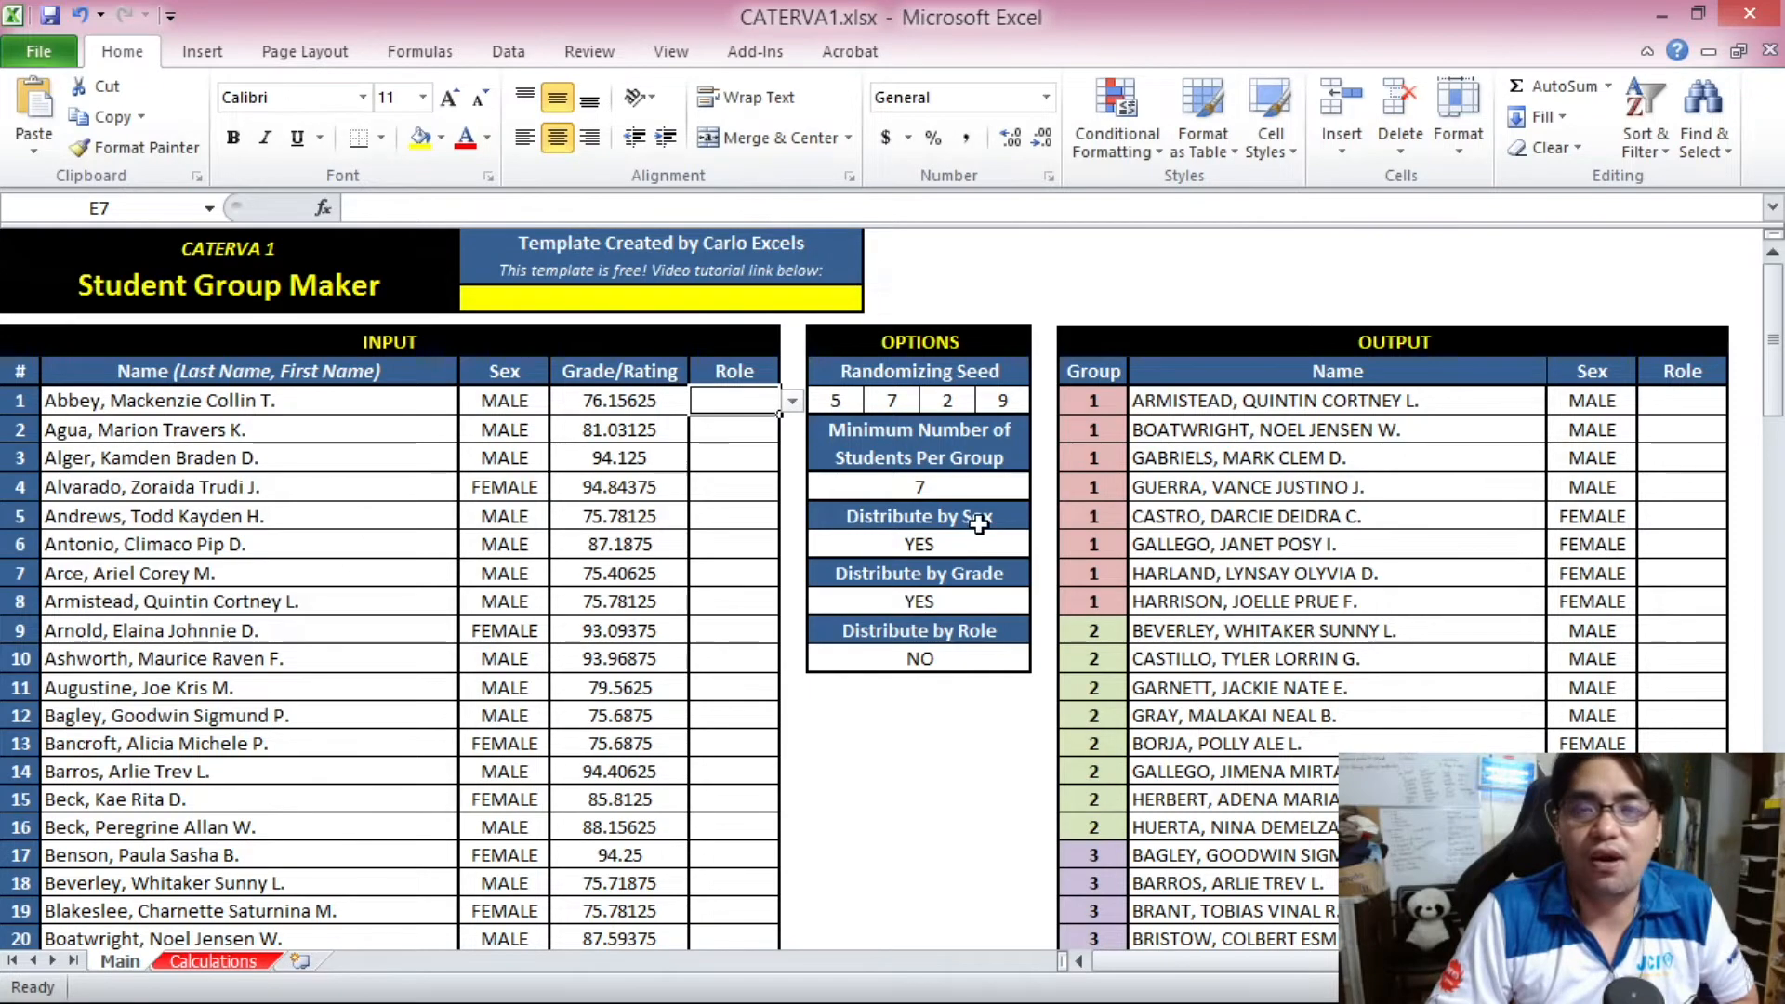
pyautogui.press('Left')
pyautogui.press('Left')
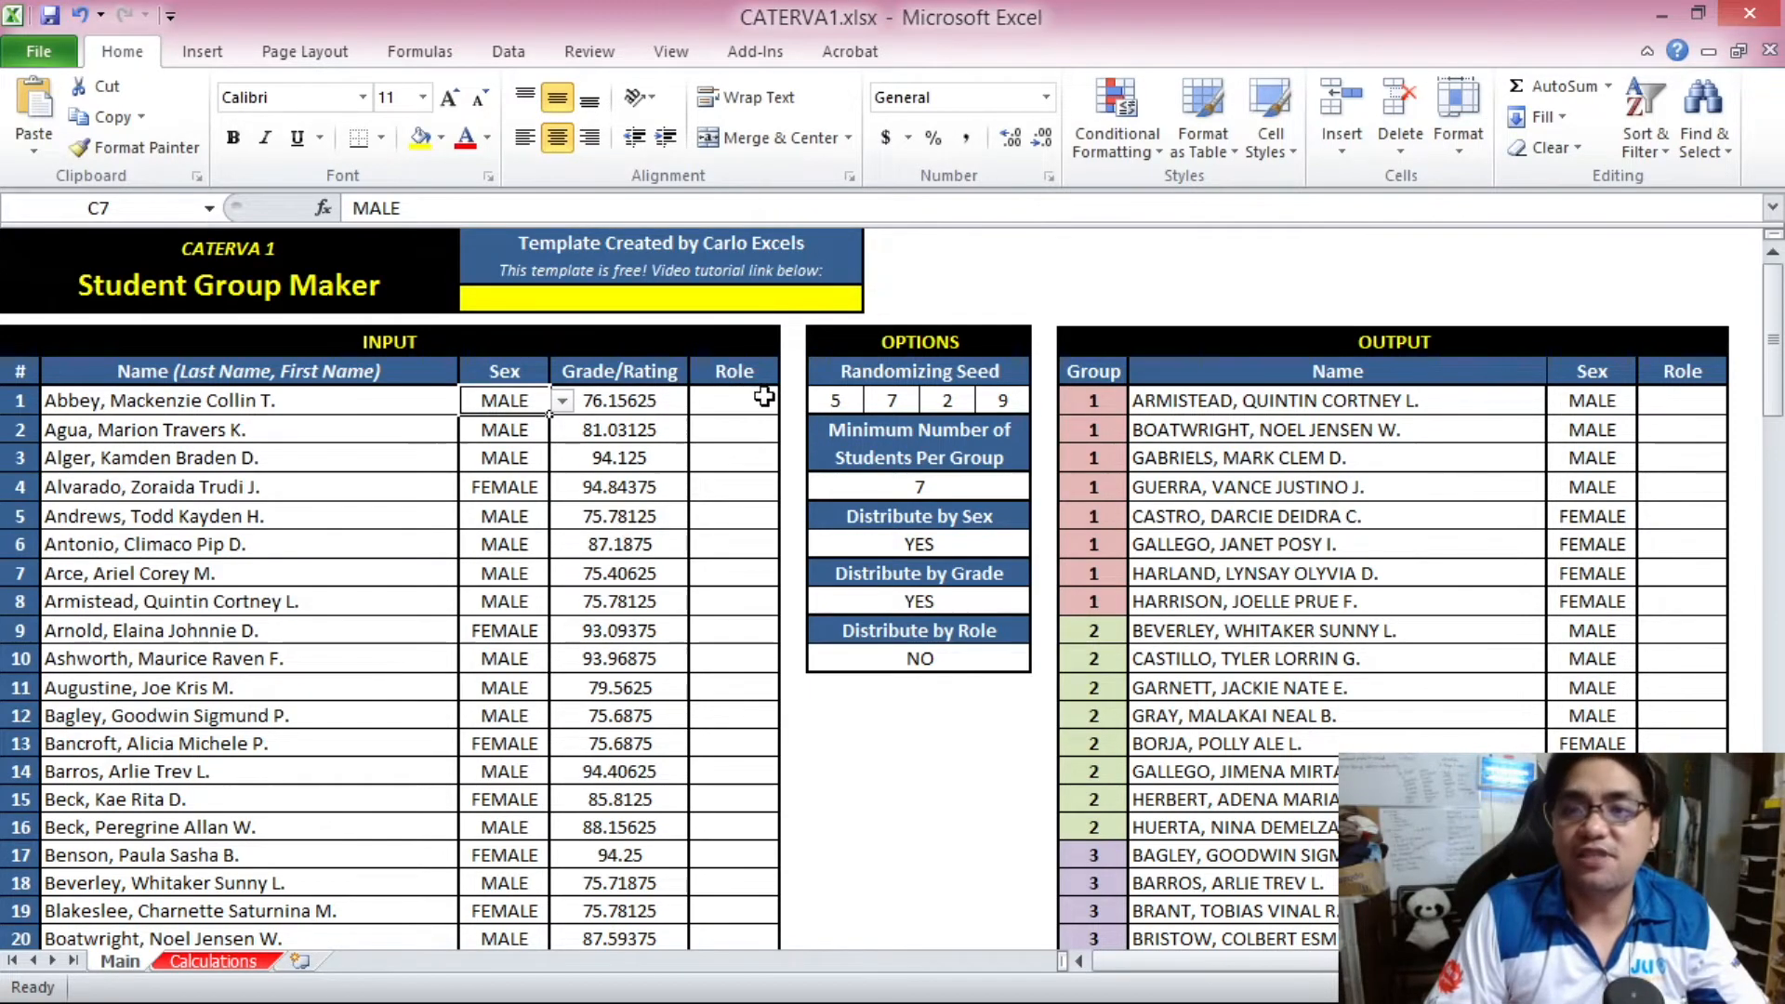
pyautogui.click(744, 400)
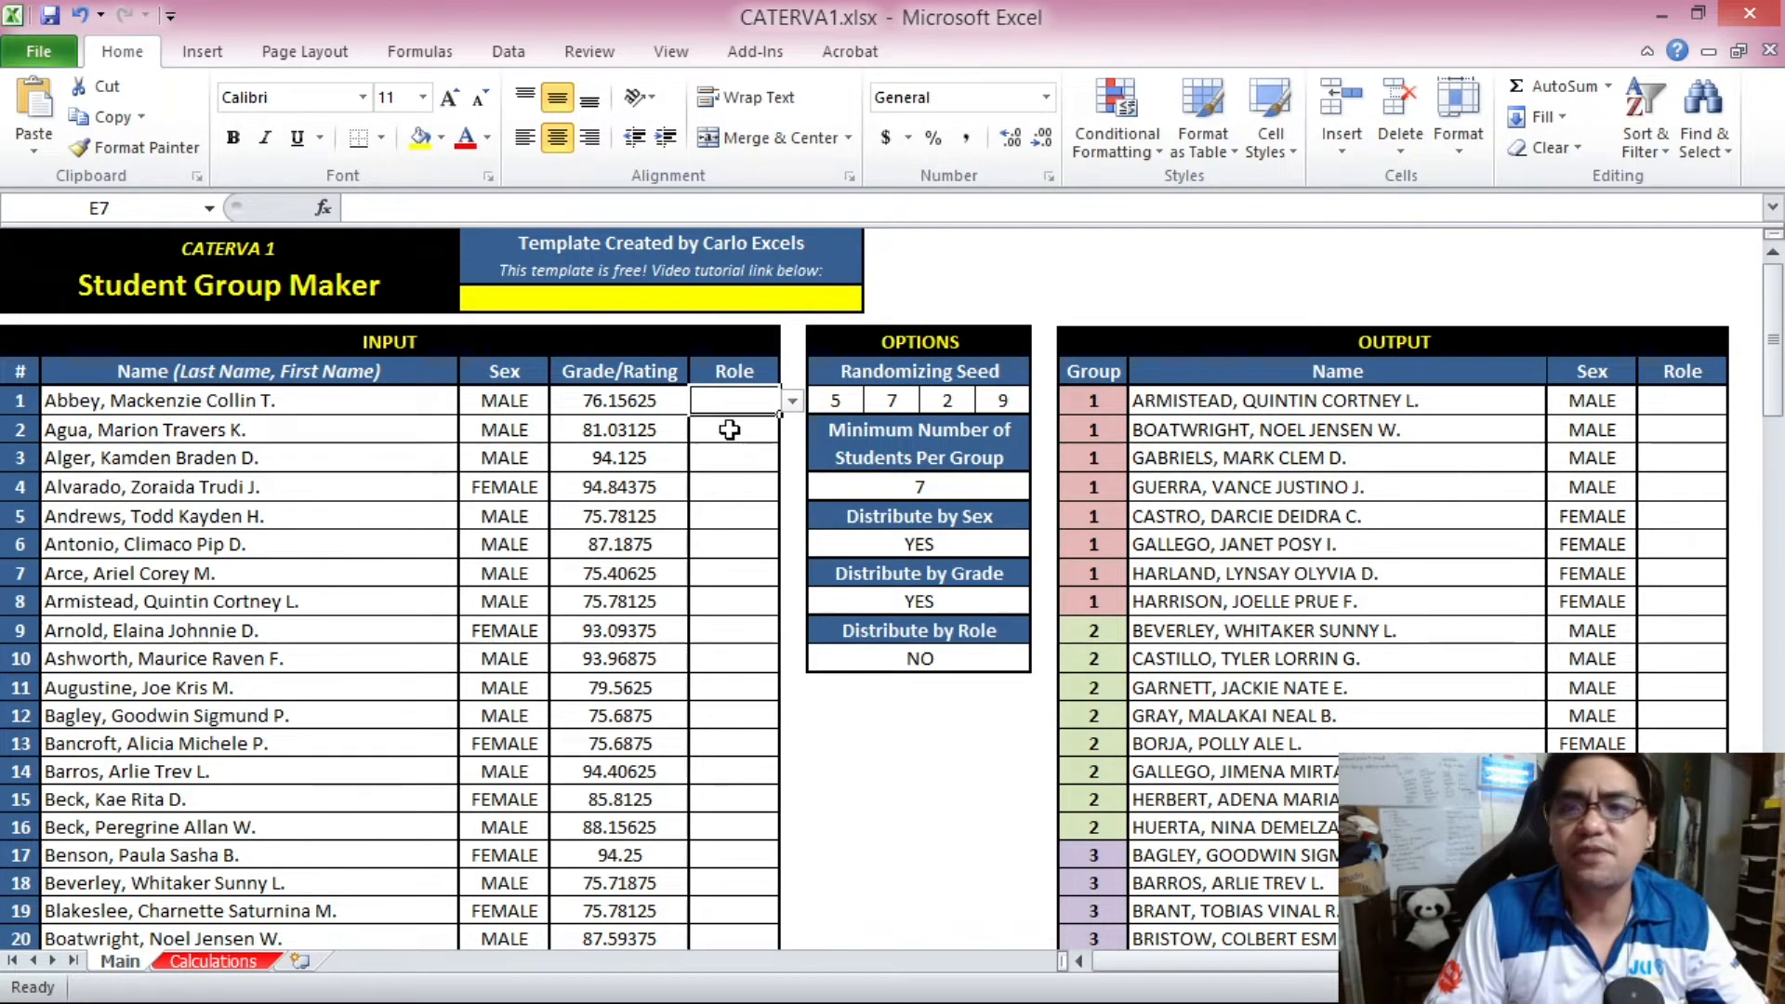
pyautogui.click(619, 400)
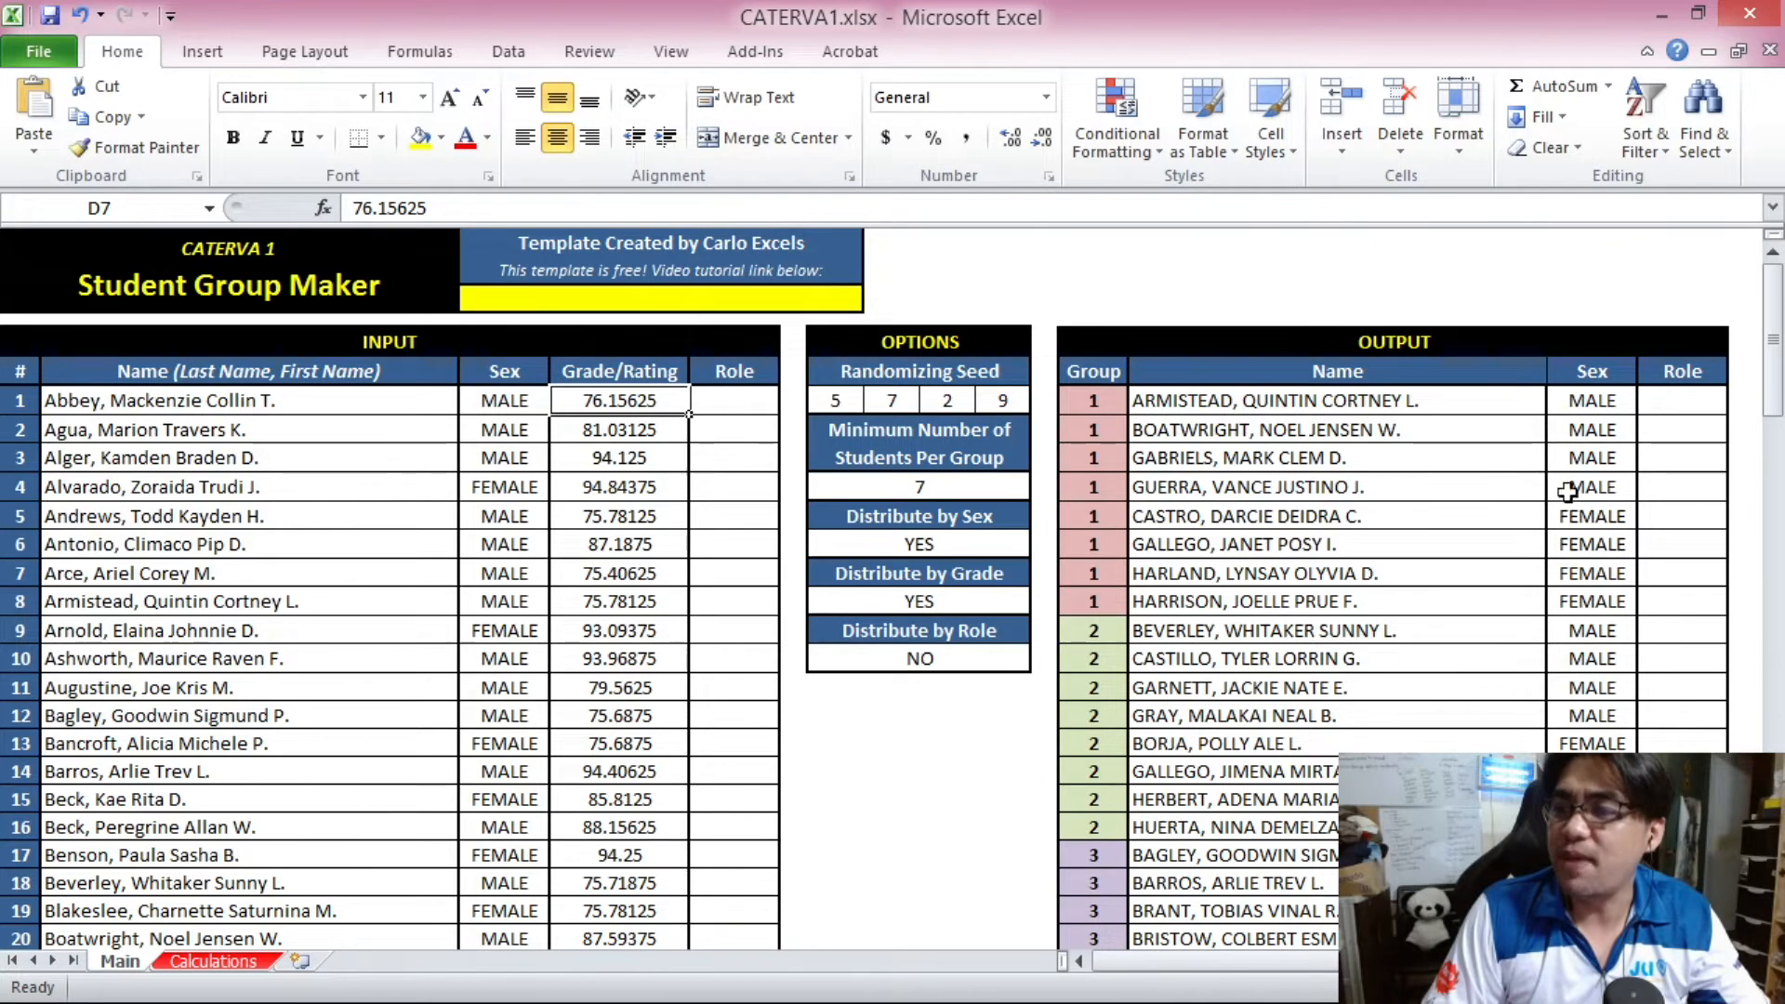
# Compare the students of group 1 with those of a group further down the OUTPUT list
pyautogui.click(1207, 402)
pyautogui.moveTo(1207, 400); pyautogui.dragTo(1197, 595)
pyautogui.moveTo(1774, 375); pyautogui.dragTo(1781, 588)
pyautogui.moveTo(1207, 355); pyautogui.dragTo(1232, 505)
pyautogui.moveTo(1774, 642); pyautogui.dragTo(1781, 363)
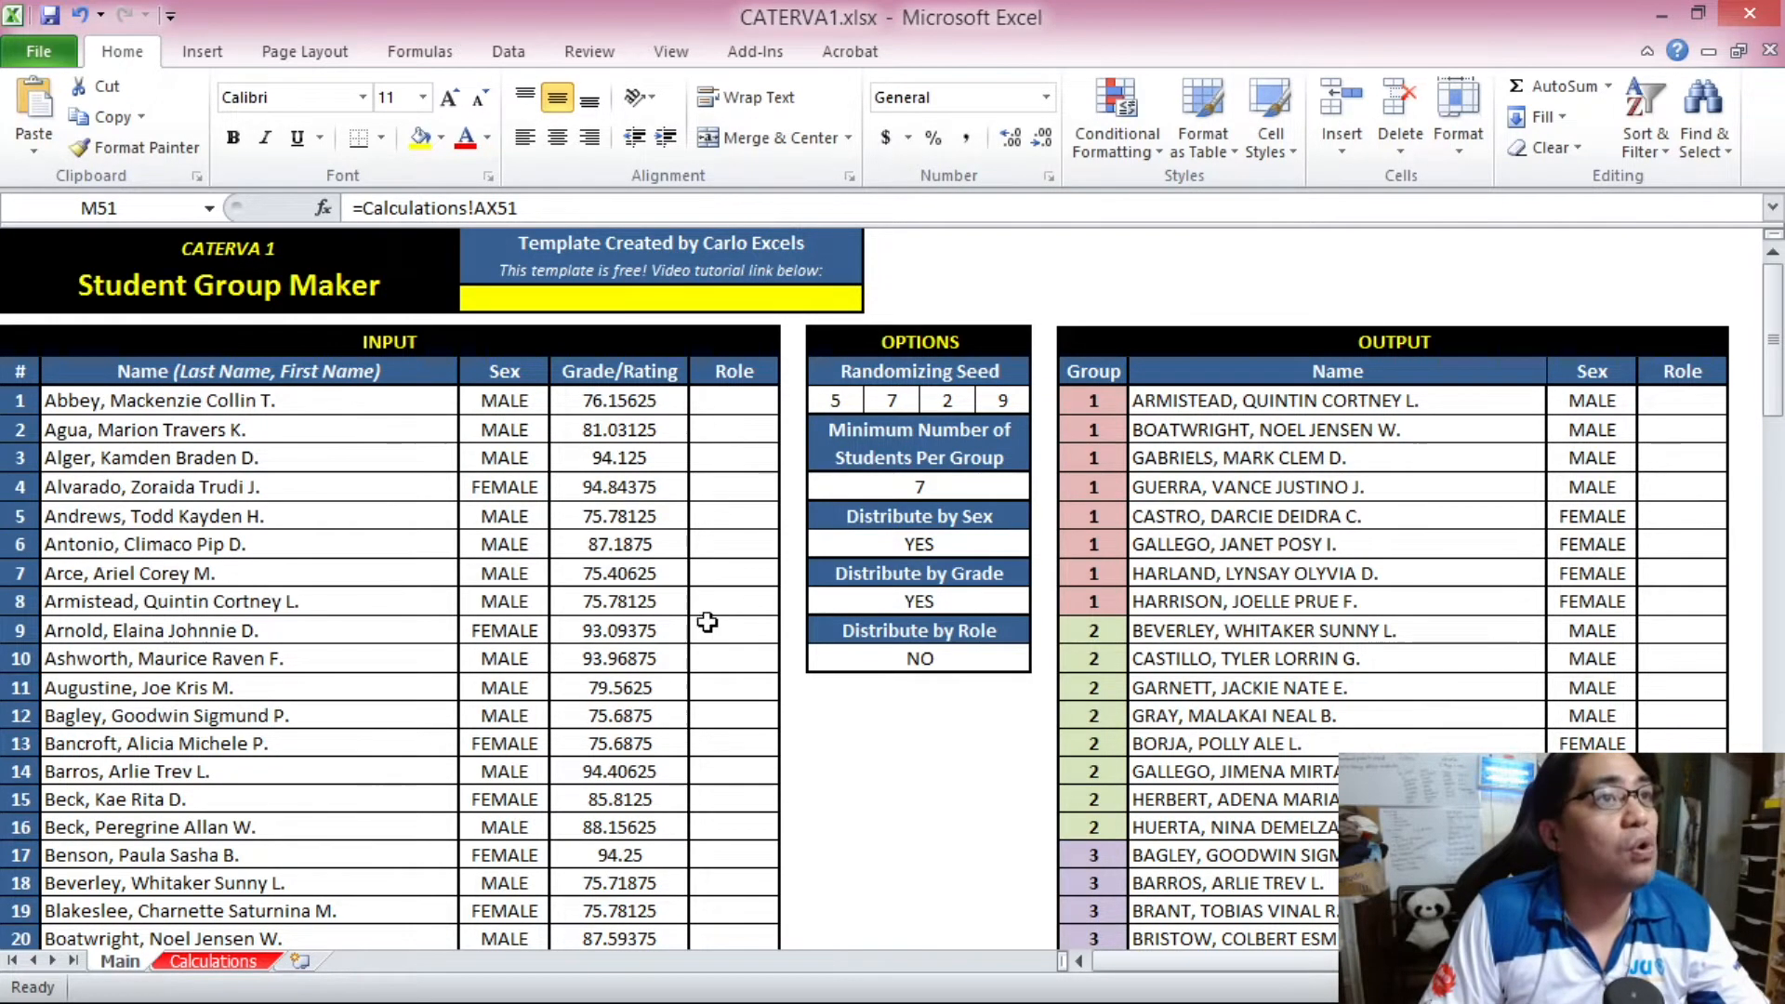
# Set the Role of the first student in the INPUT table to Leader
pyautogui.click(748, 407)
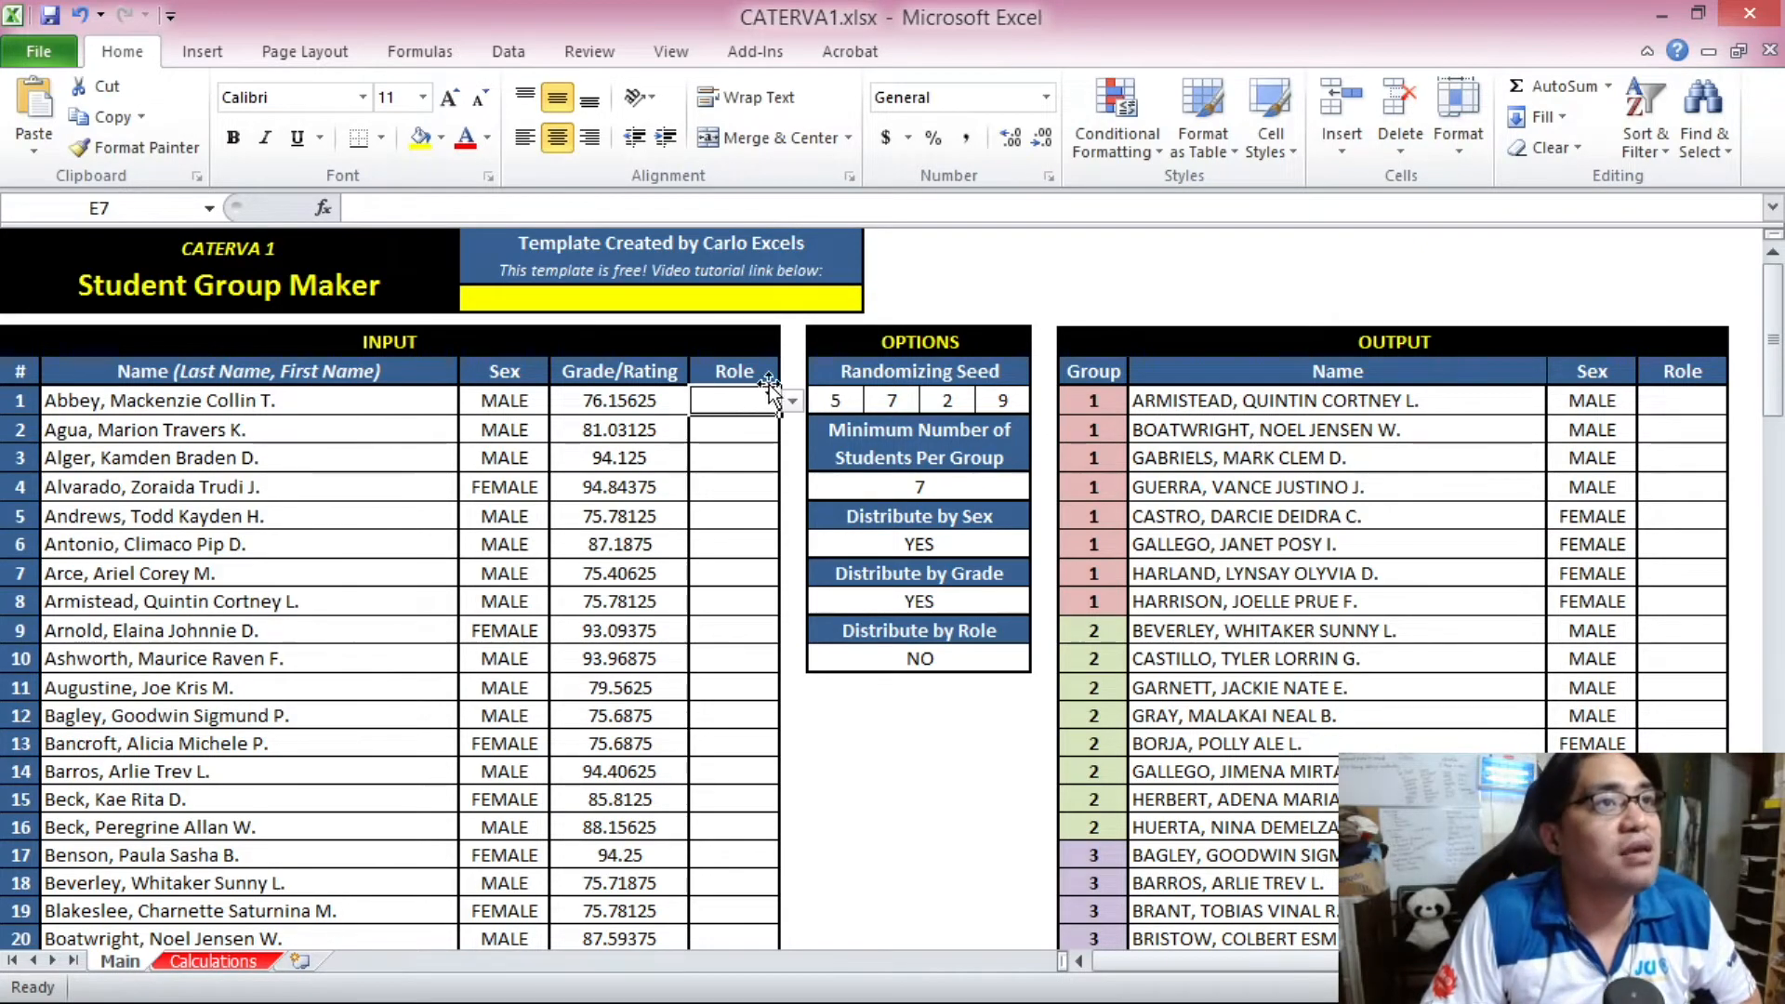
pyautogui.click(792, 401)
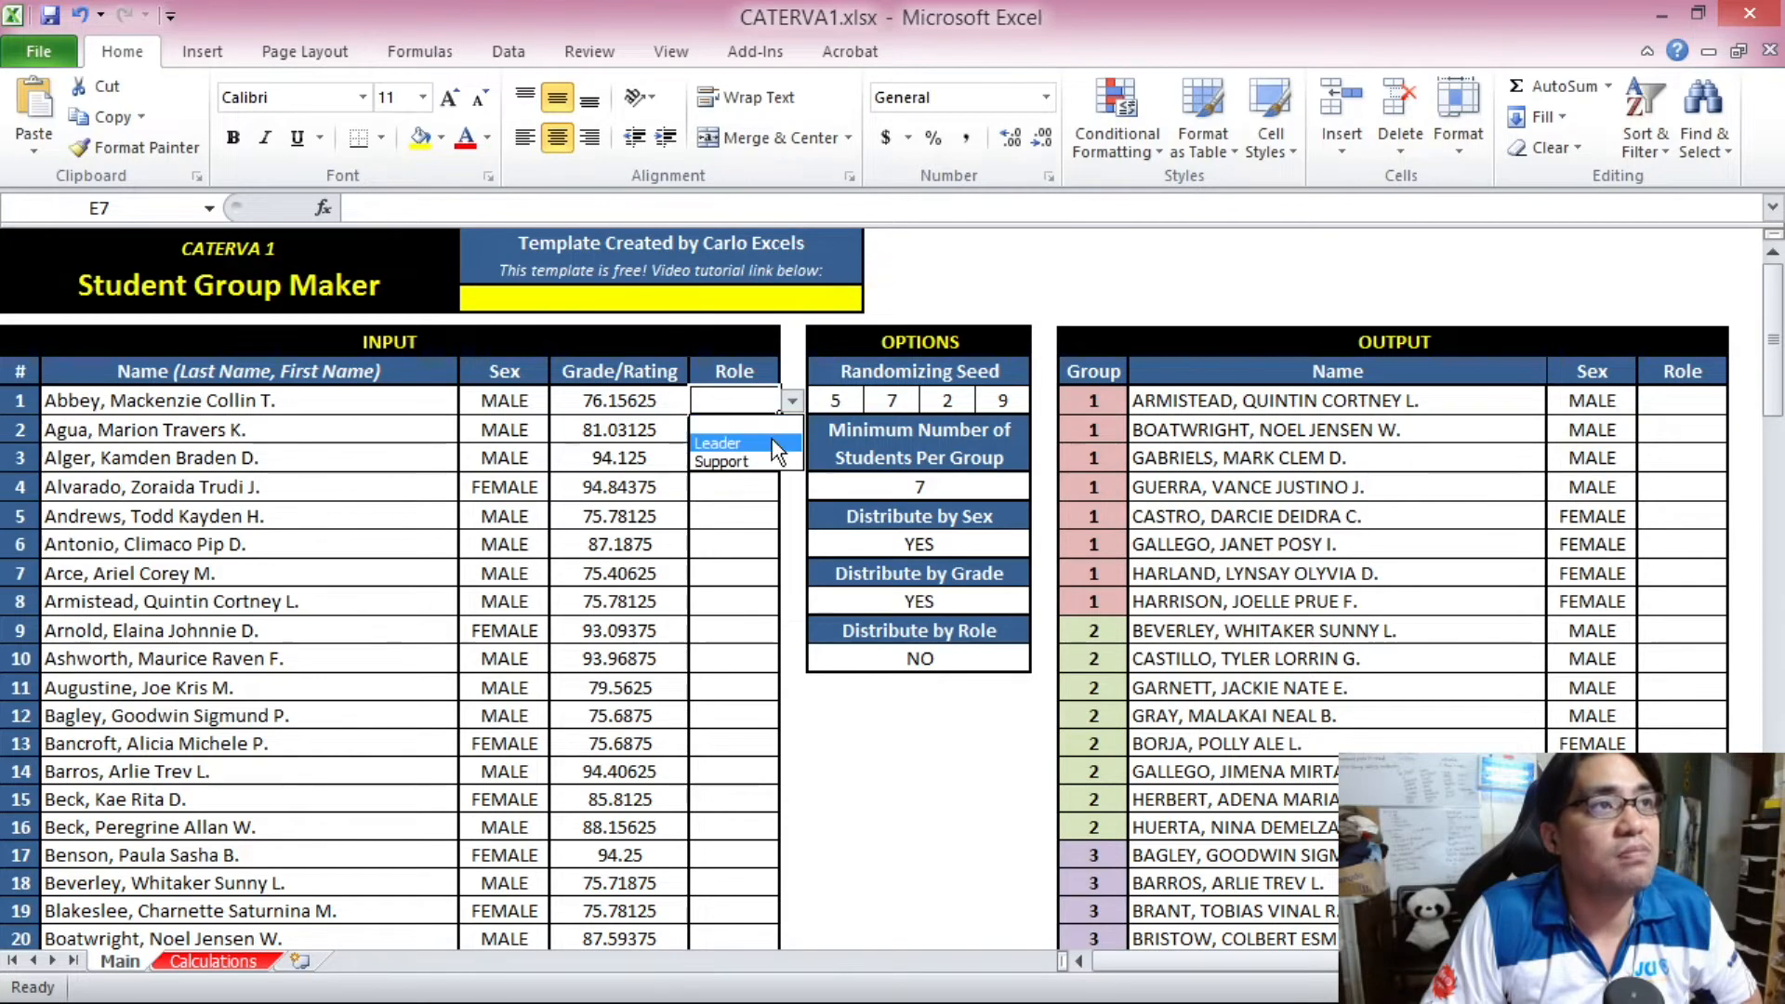
pyautogui.click(772, 438)
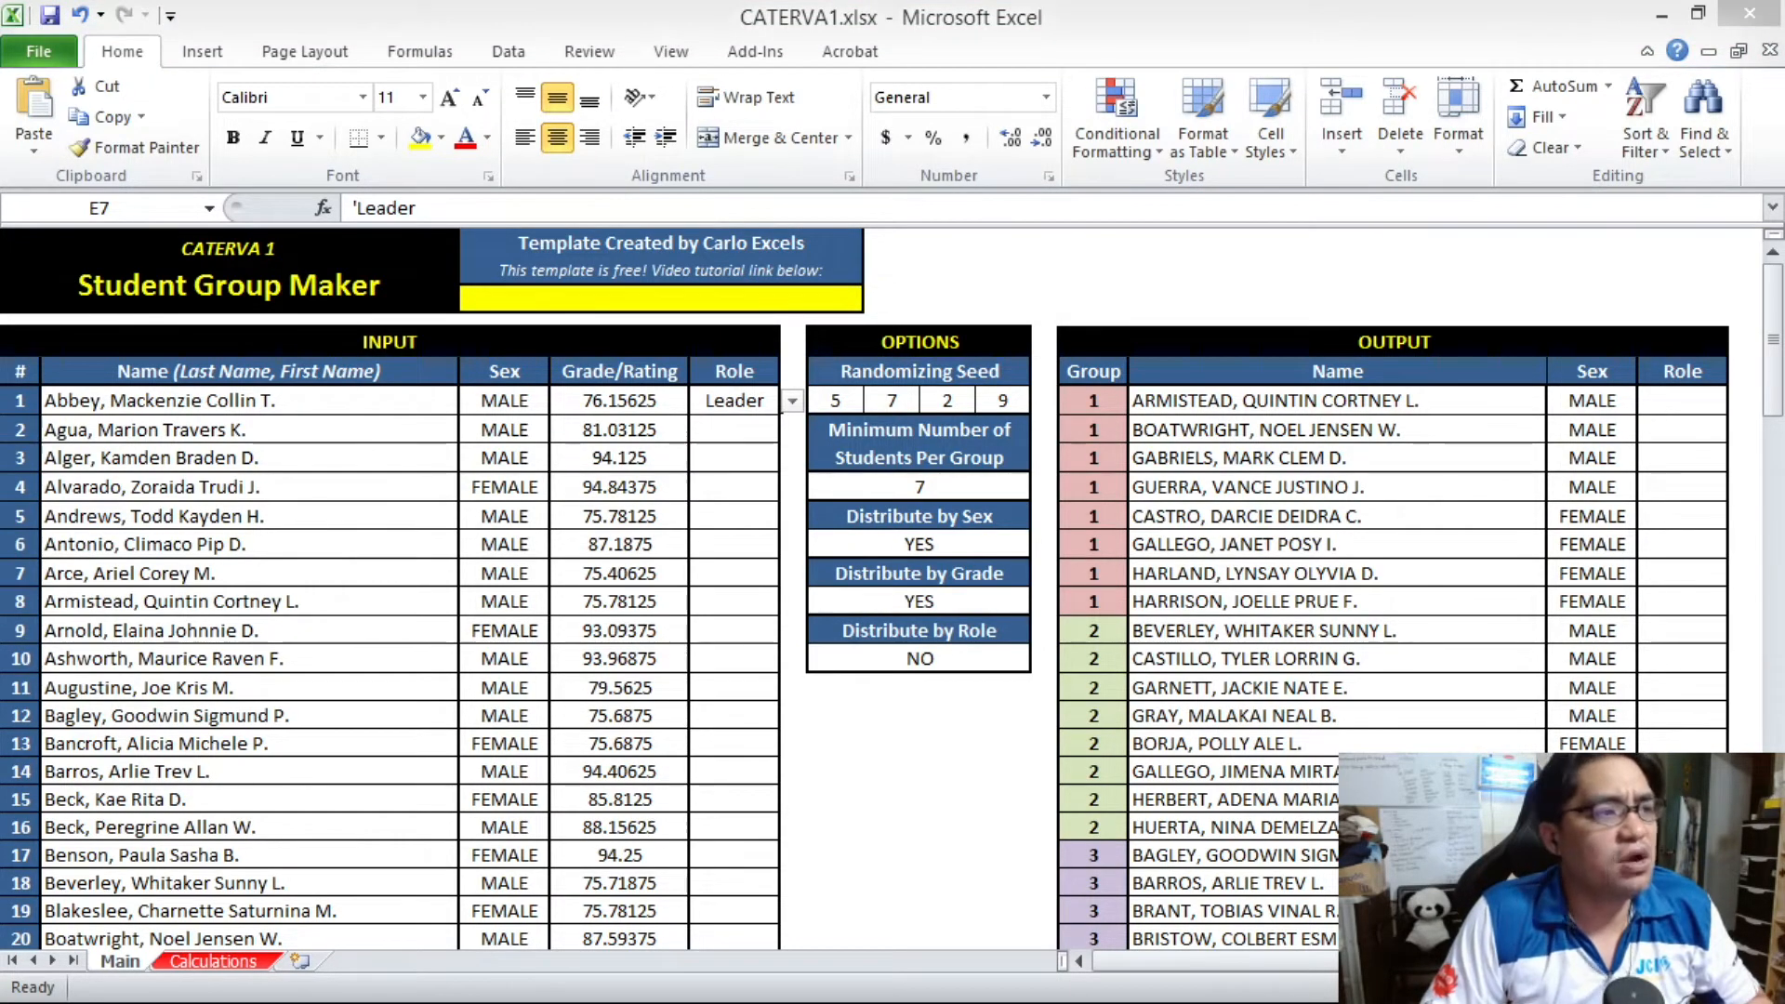
# Paste the copied roles into the INPUT table's Role column, starting at the first student
pyautogui.click(739, 401)
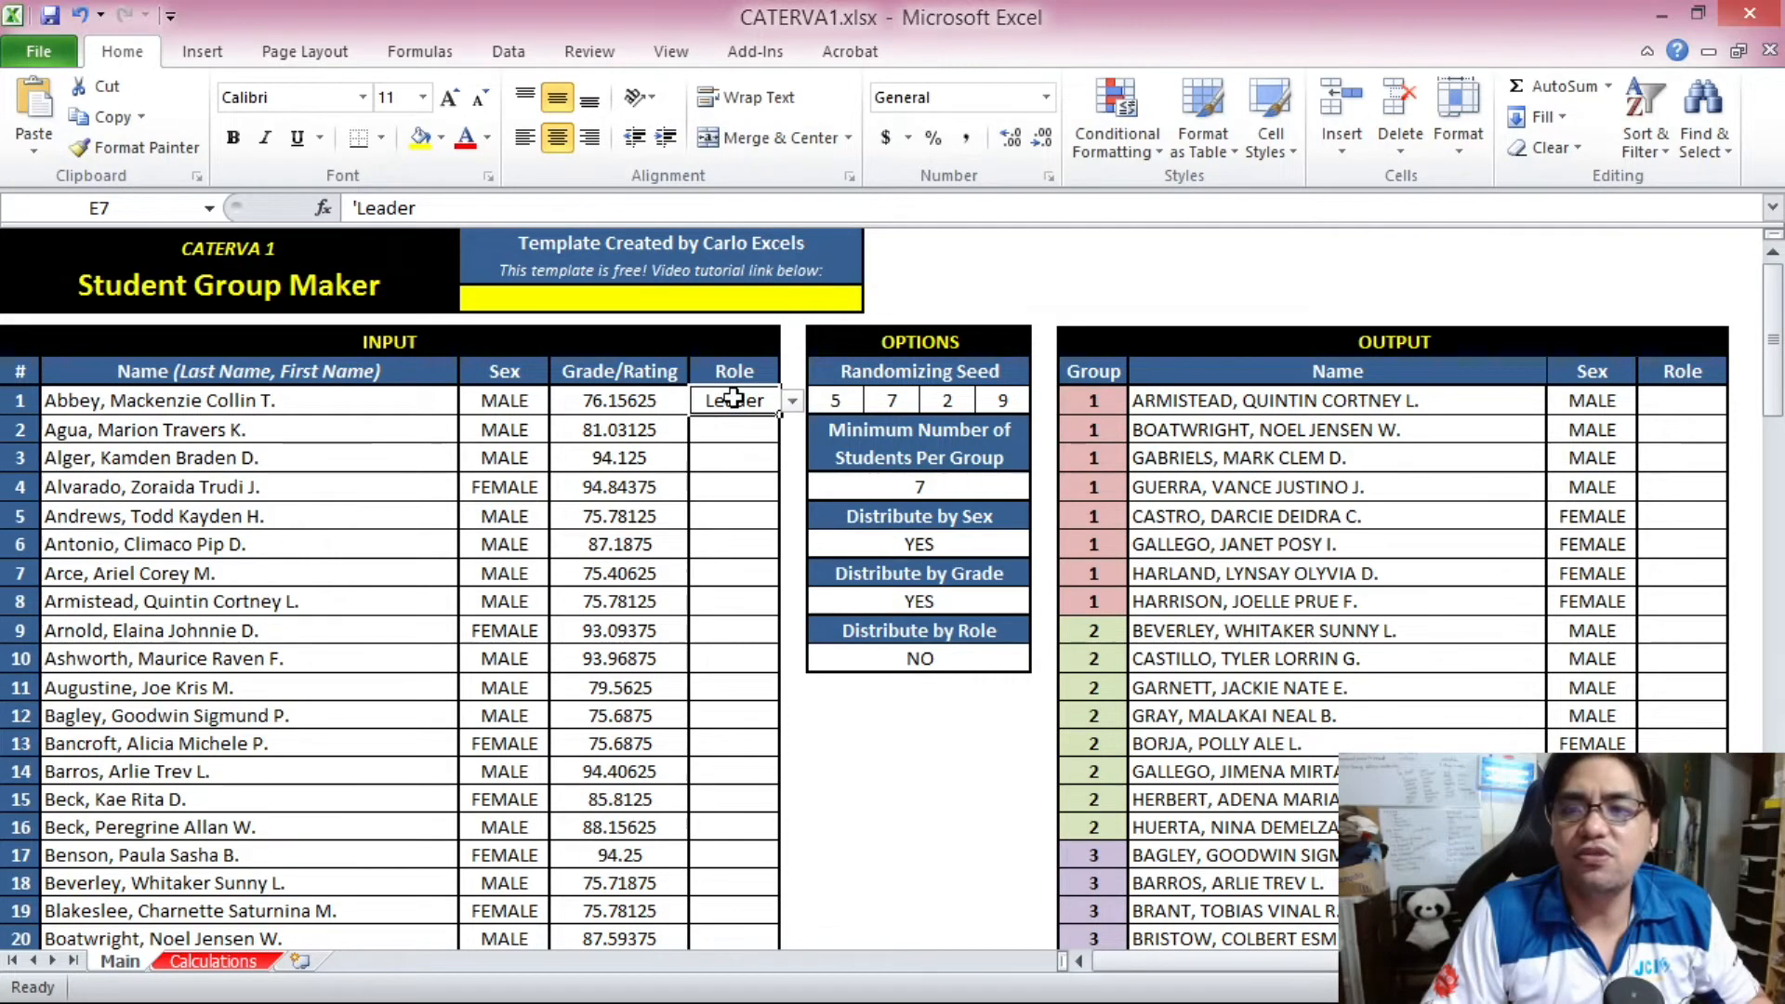
pyautogui.rightClick(739, 401)
pyautogui.click(879, 507)
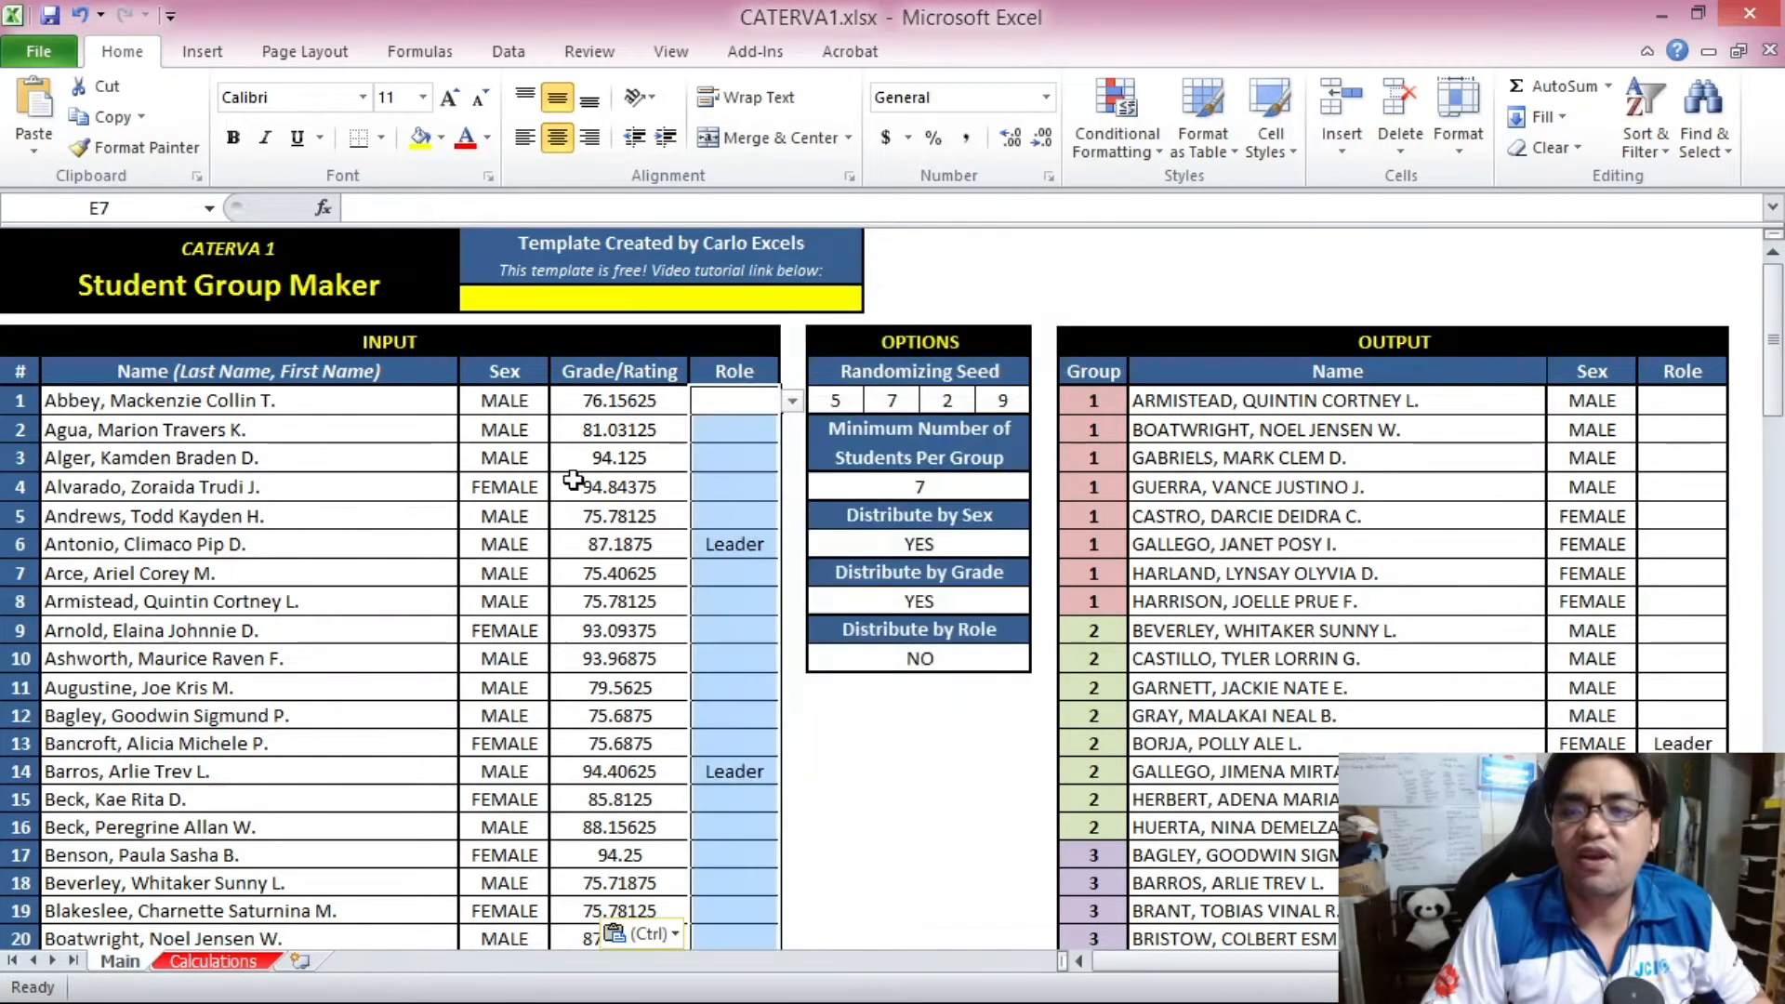
# Set the Minimum Number of Students Per Group to 10
pyautogui.scroll(-2, 758, 481)
pyautogui.scroll(-1, 758, 480)
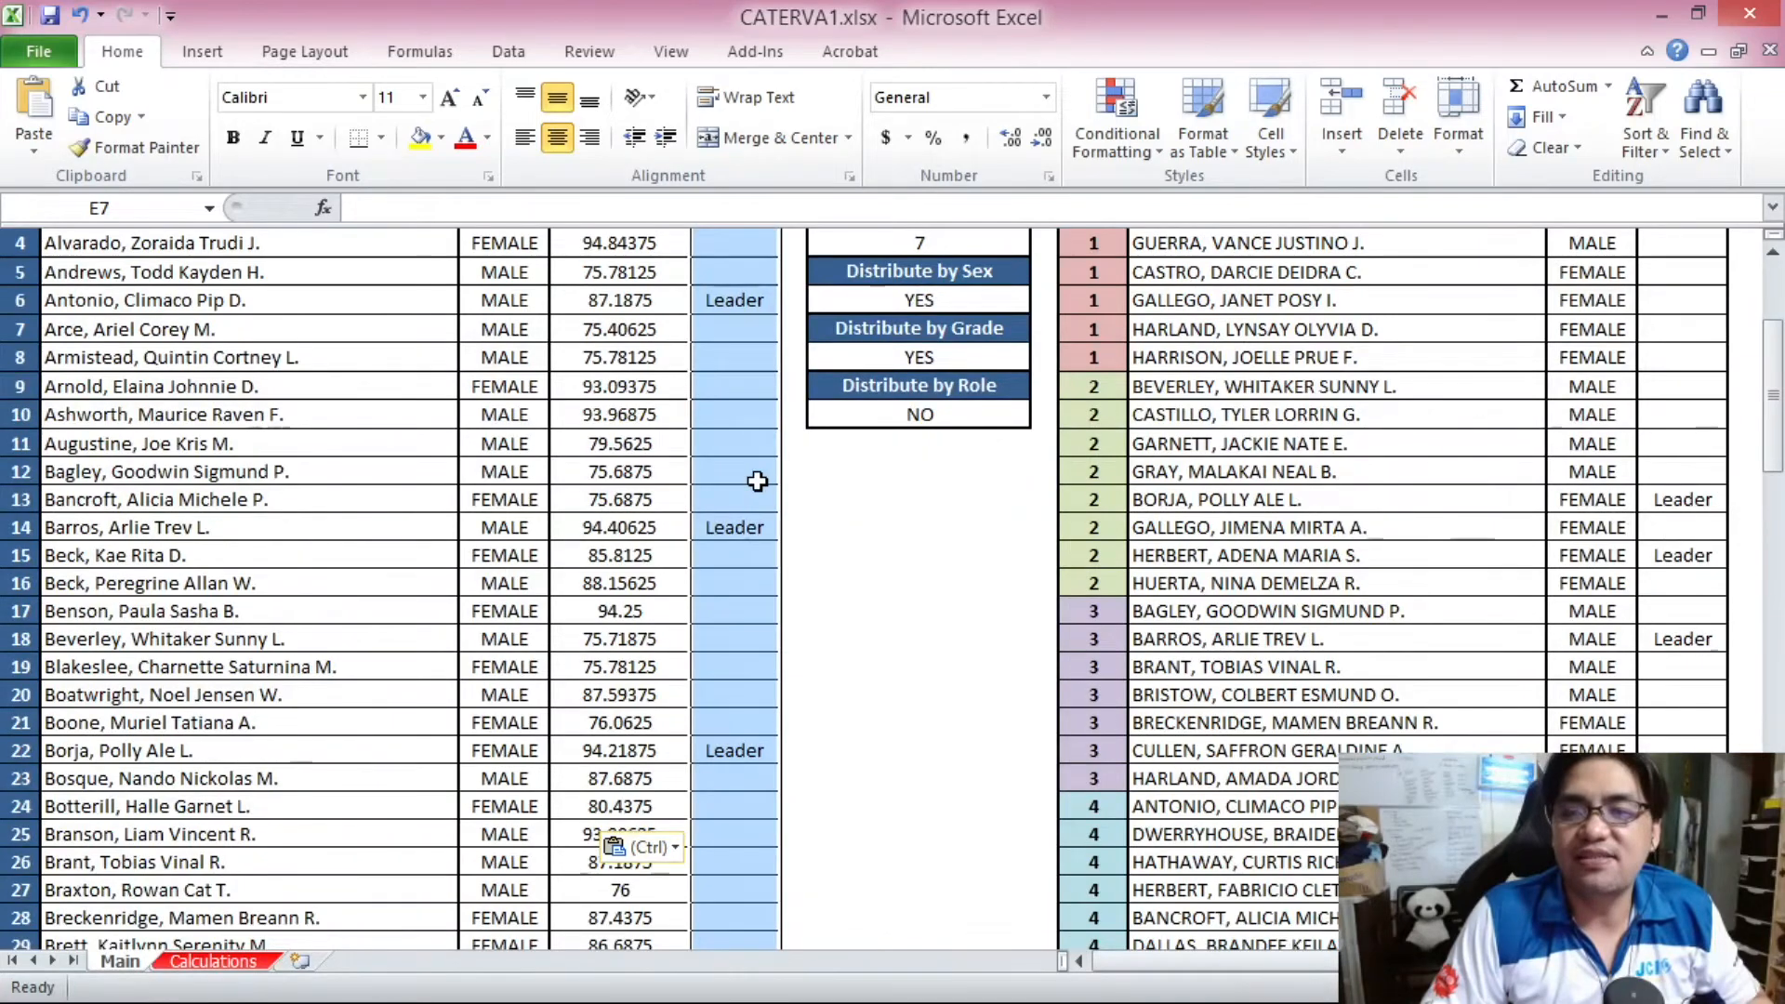
pyautogui.moveTo(1774, 410); pyautogui.dragTo(1773, 348)
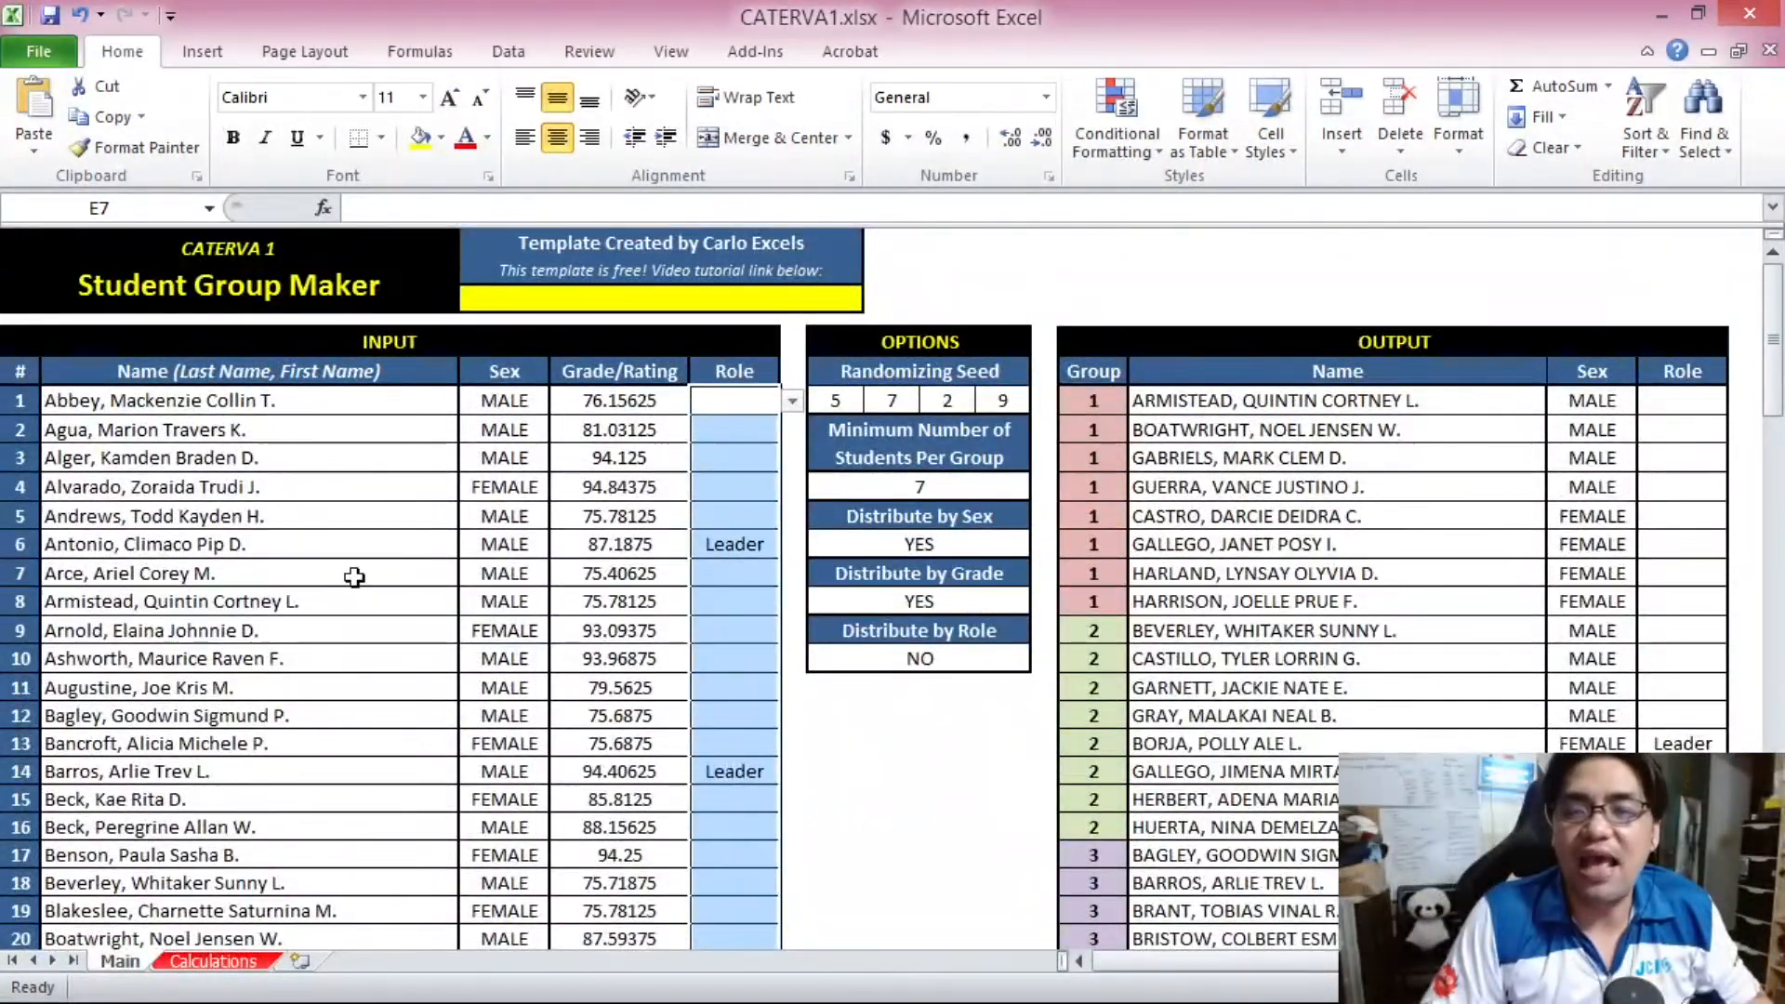
pyautogui.click(772, 547)
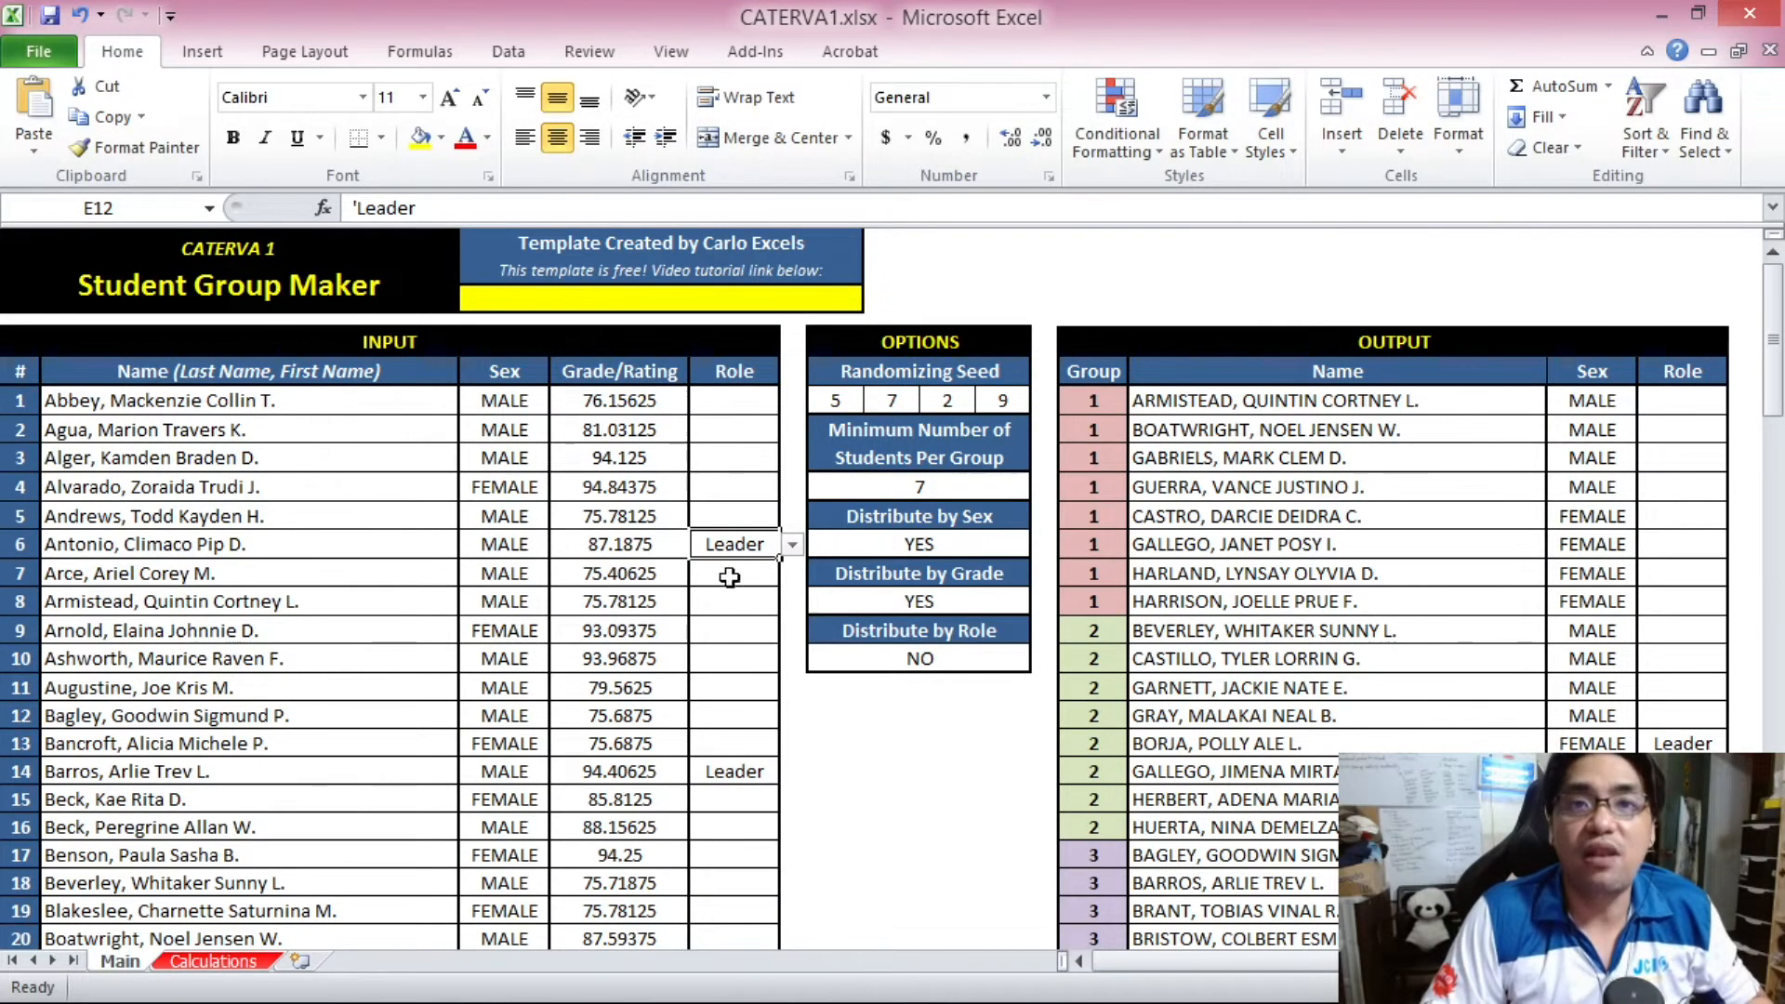
pyautogui.click(962, 490)
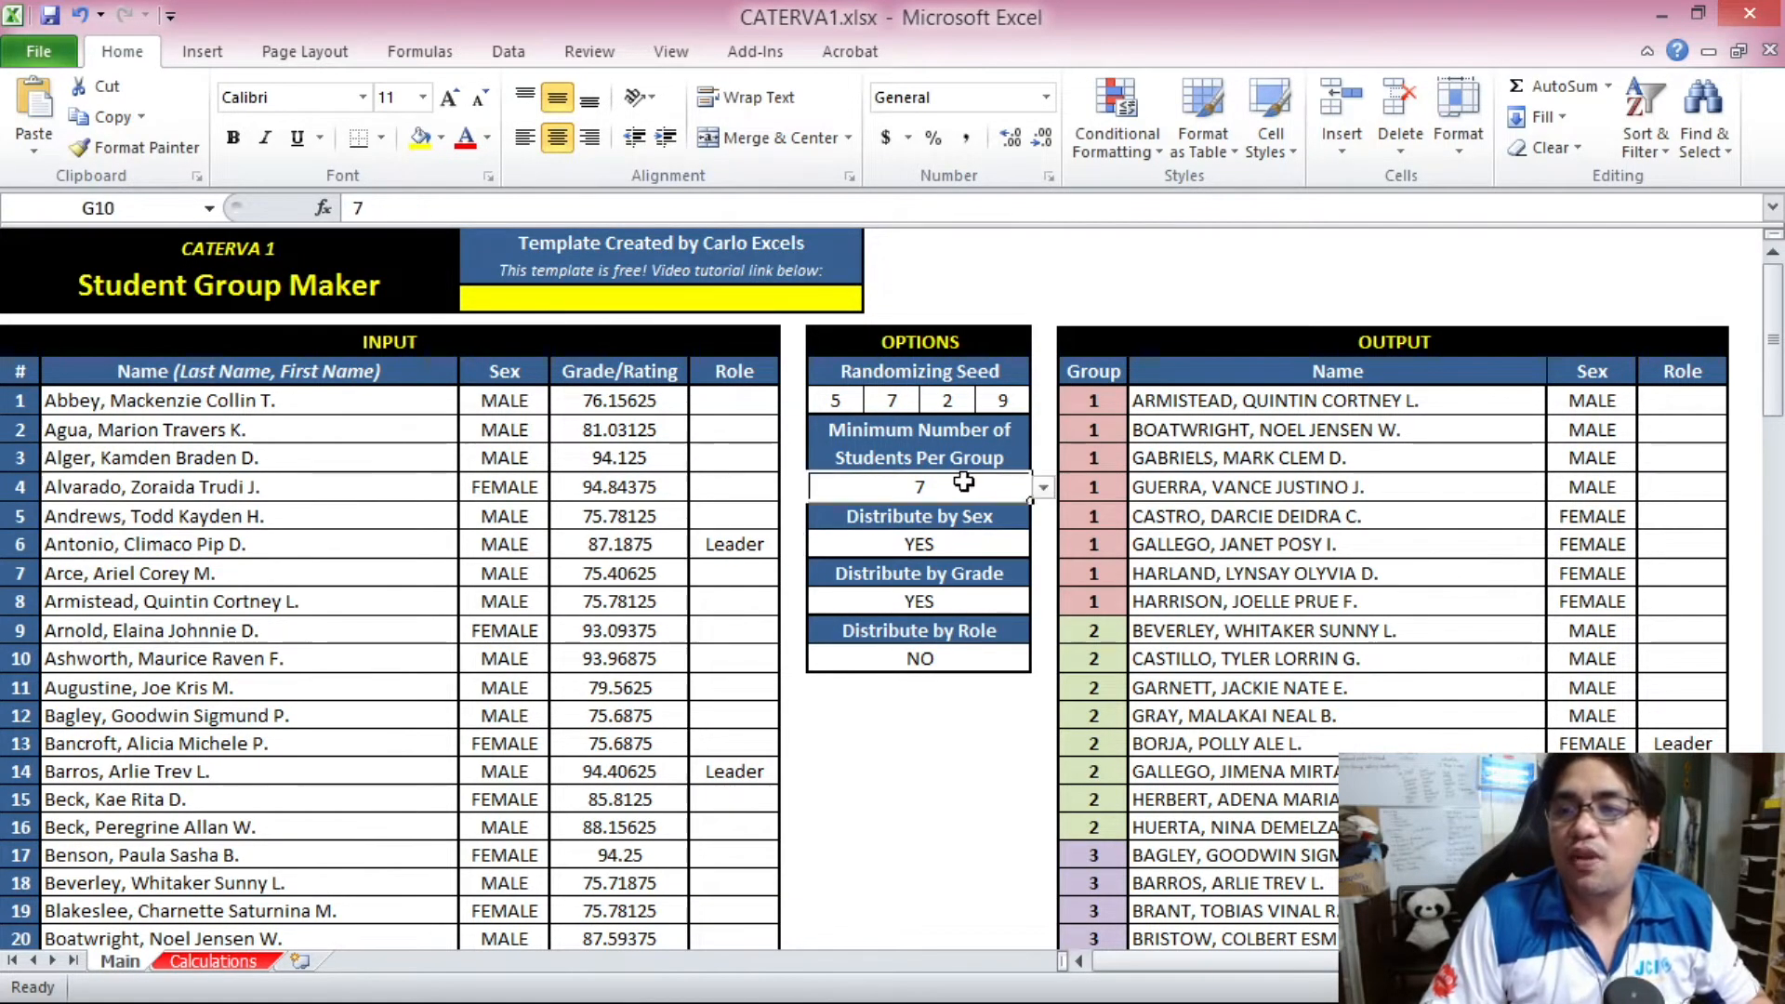
pyautogui.click(1044, 488)
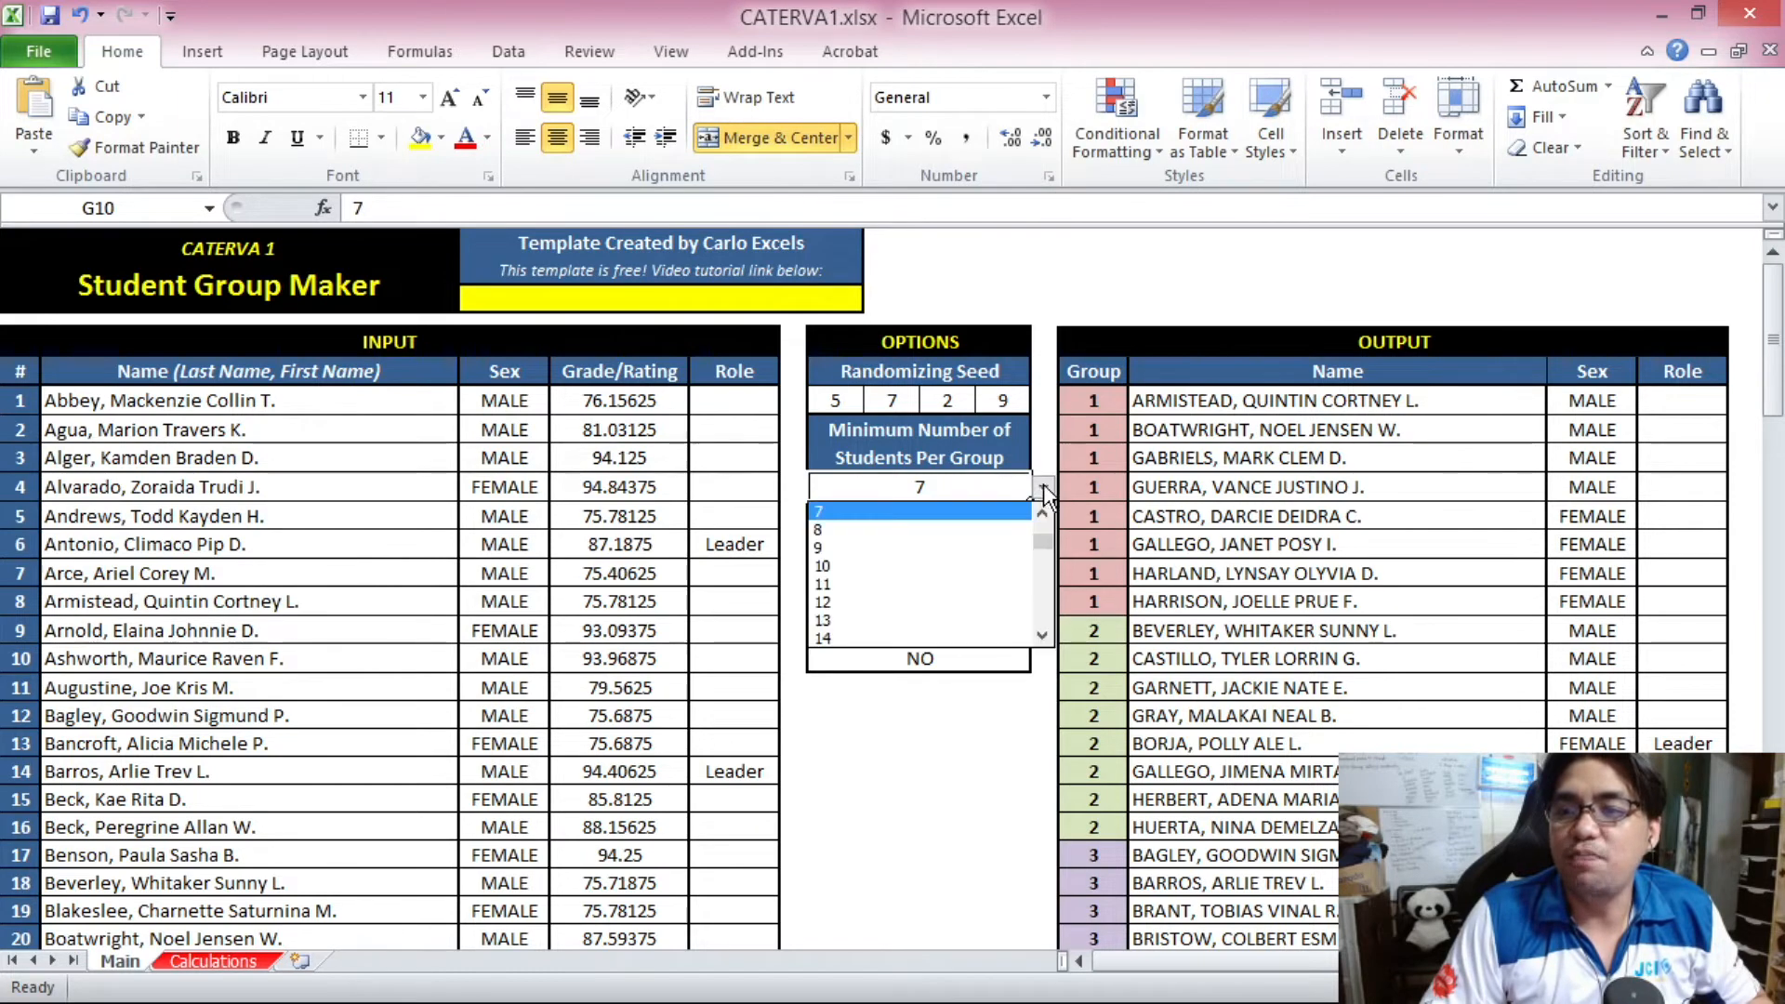
pyautogui.click(985, 565)
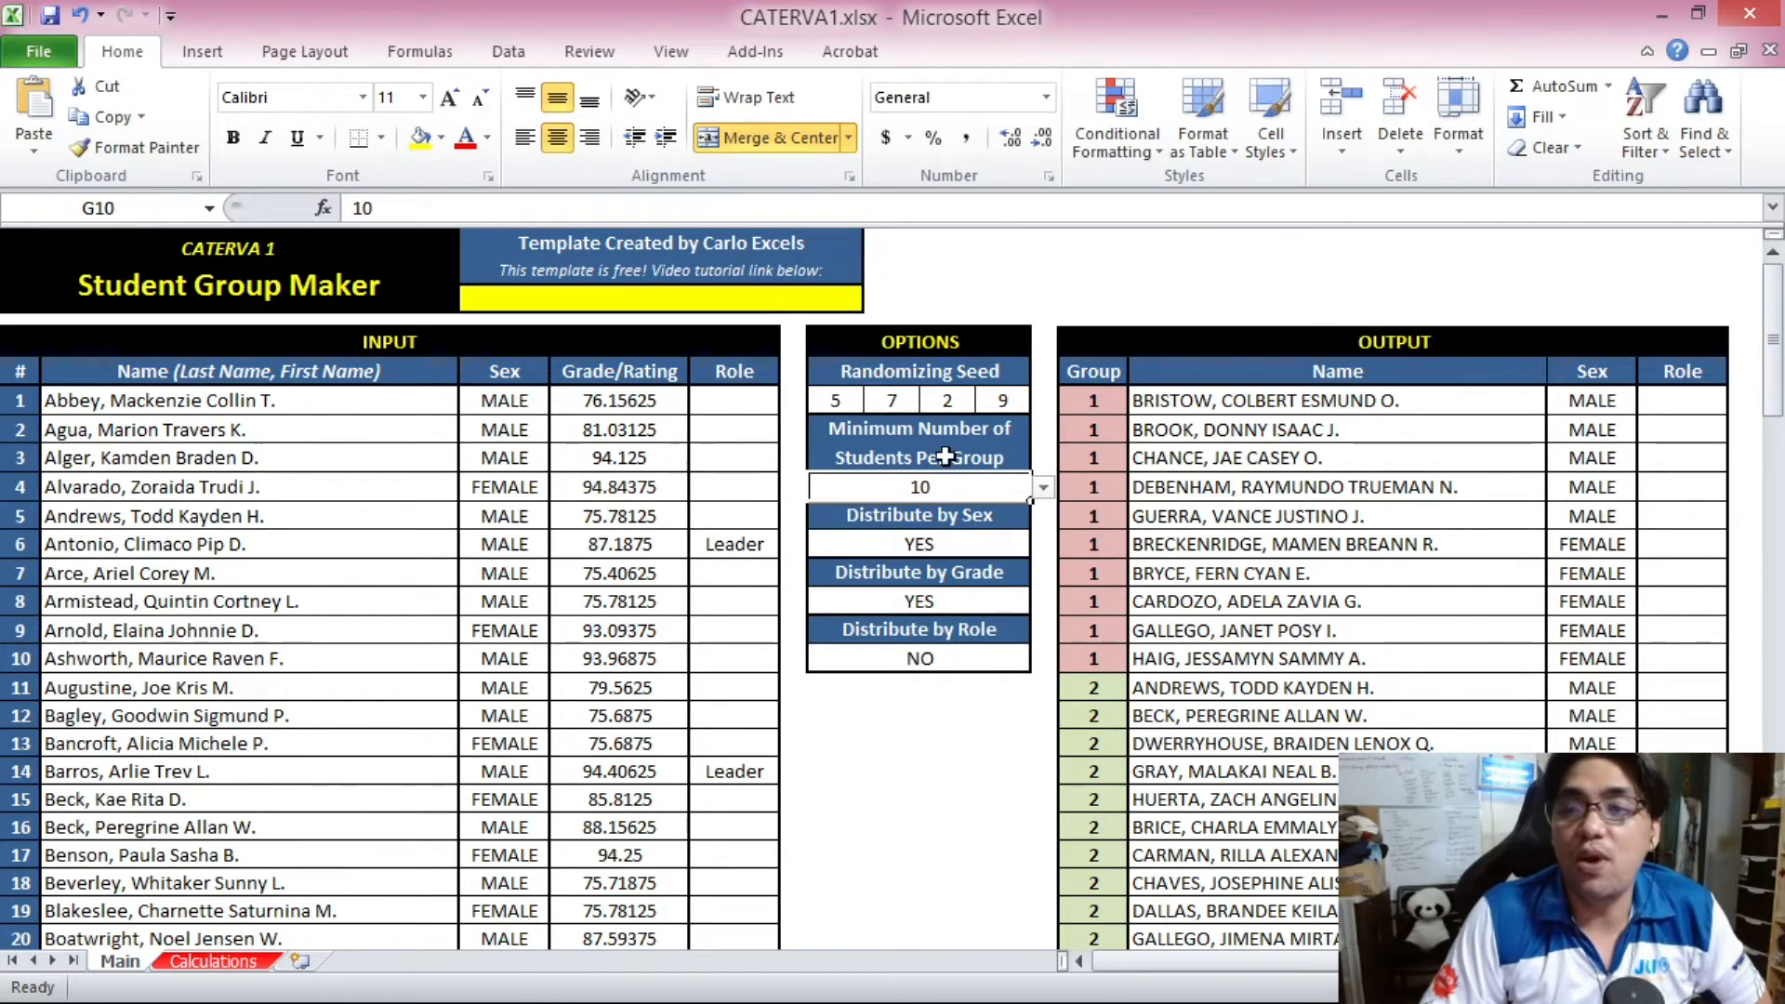
# Turn on the Distribute by Role option by setting it to YES
pyautogui.click(962, 662)
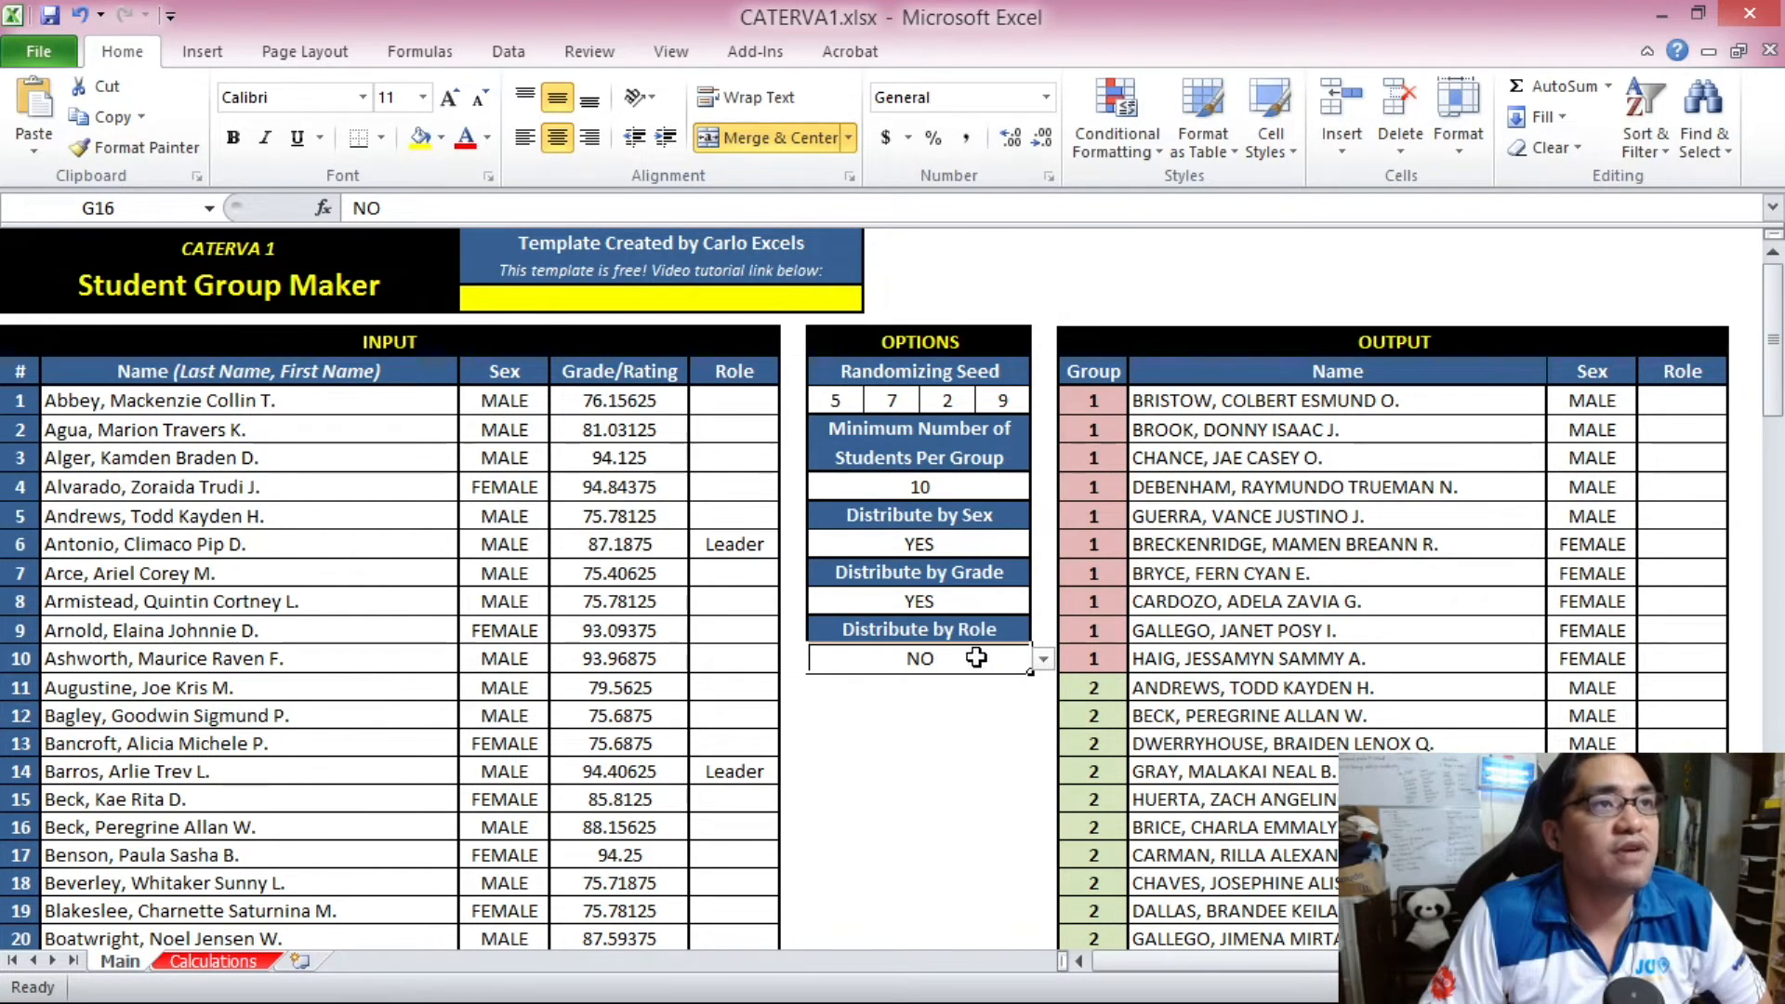
pyautogui.click(1043, 658)
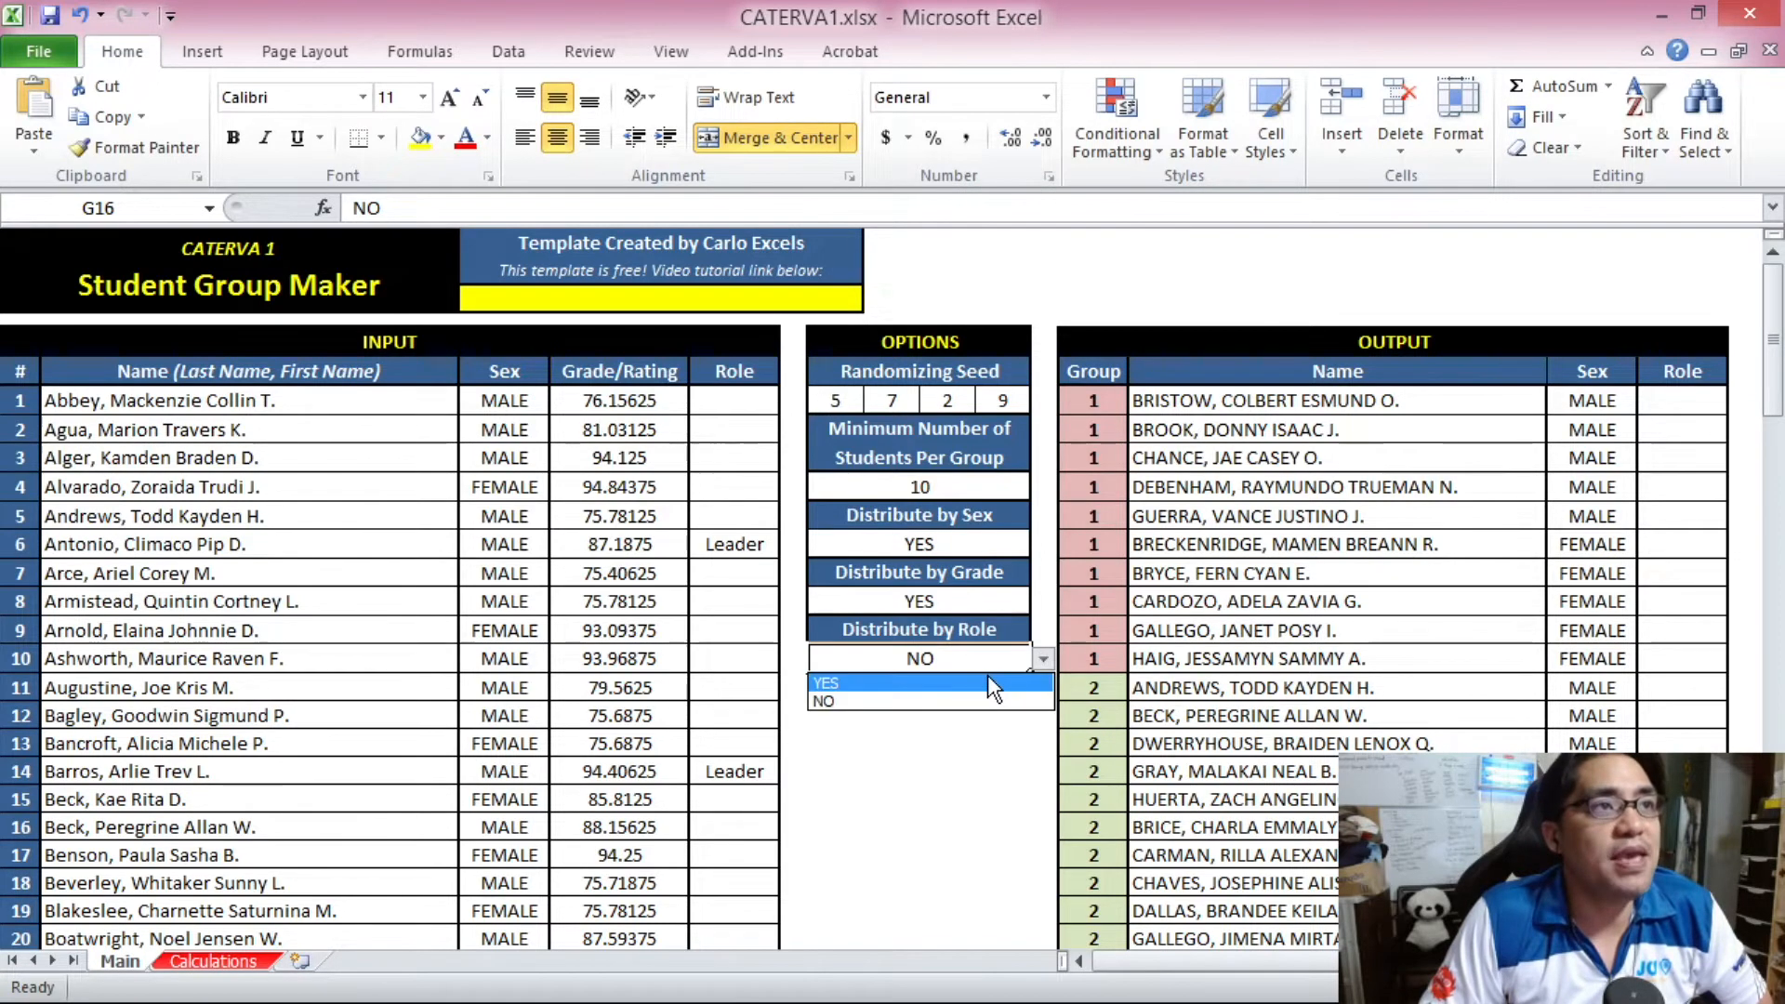
pyautogui.click(988, 685)
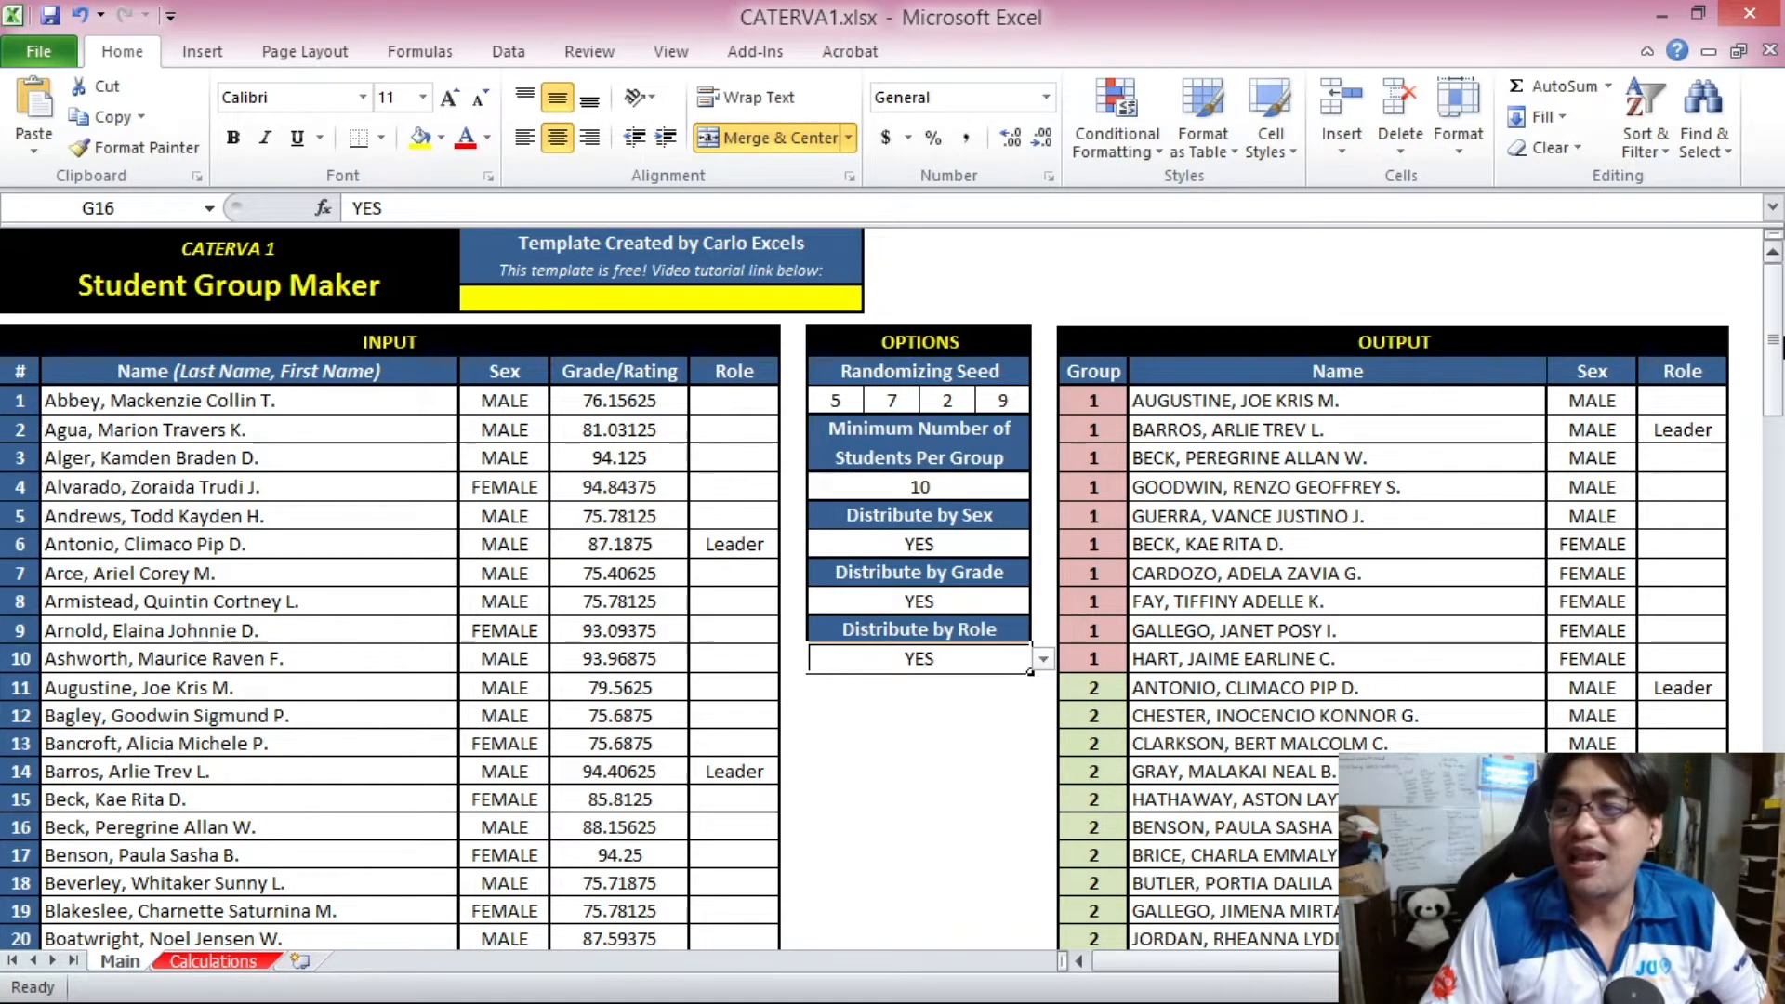
# Examine how the Leaders are distributed across groups 1 to 10 in the OUTPUT table
pyautogui.moveTo(1773, 339); pyautogui.dragTo(1773, 352)
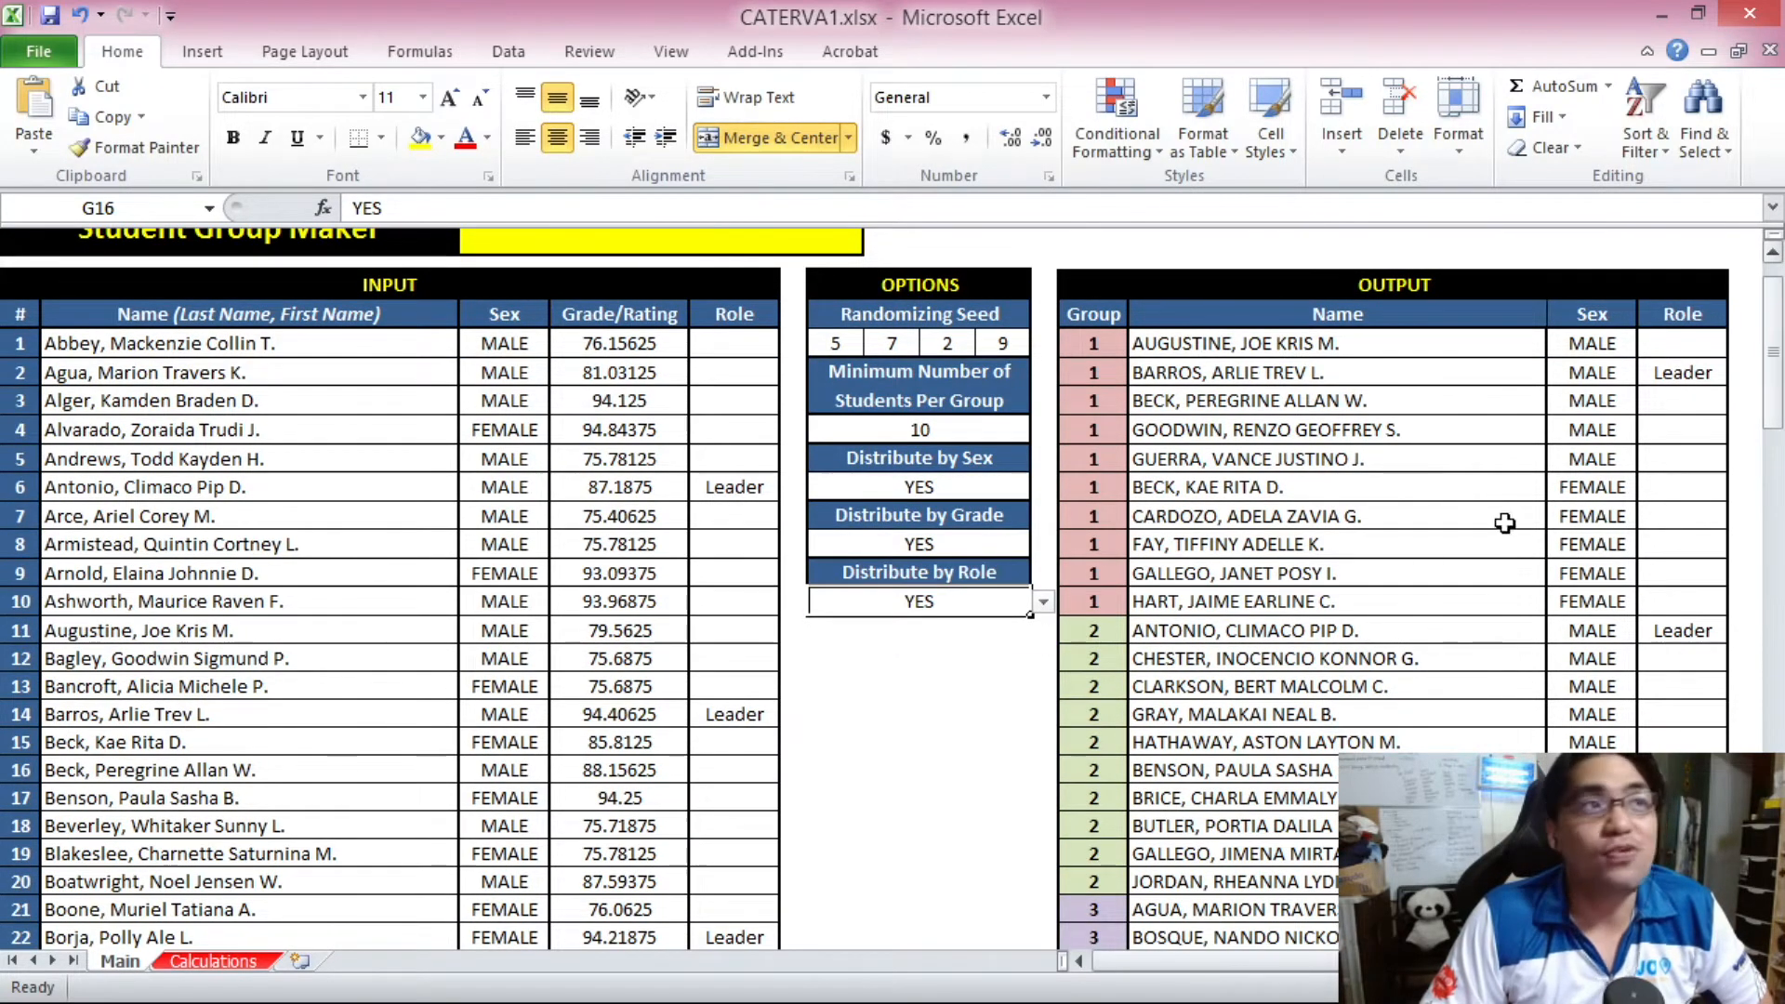
pyautogui.moveTo(1096, 348); pyautogui.dragTo(1665, 605)
pyautogui.scroll(-1, 1121, 561)
pyautogui.moveTo(1120, 561); pyautogui.dragTo(1348, 783)
pyautogui.scroll(-4, 1328, 618)
pyautogui.scroll(-6, 1327, 619)
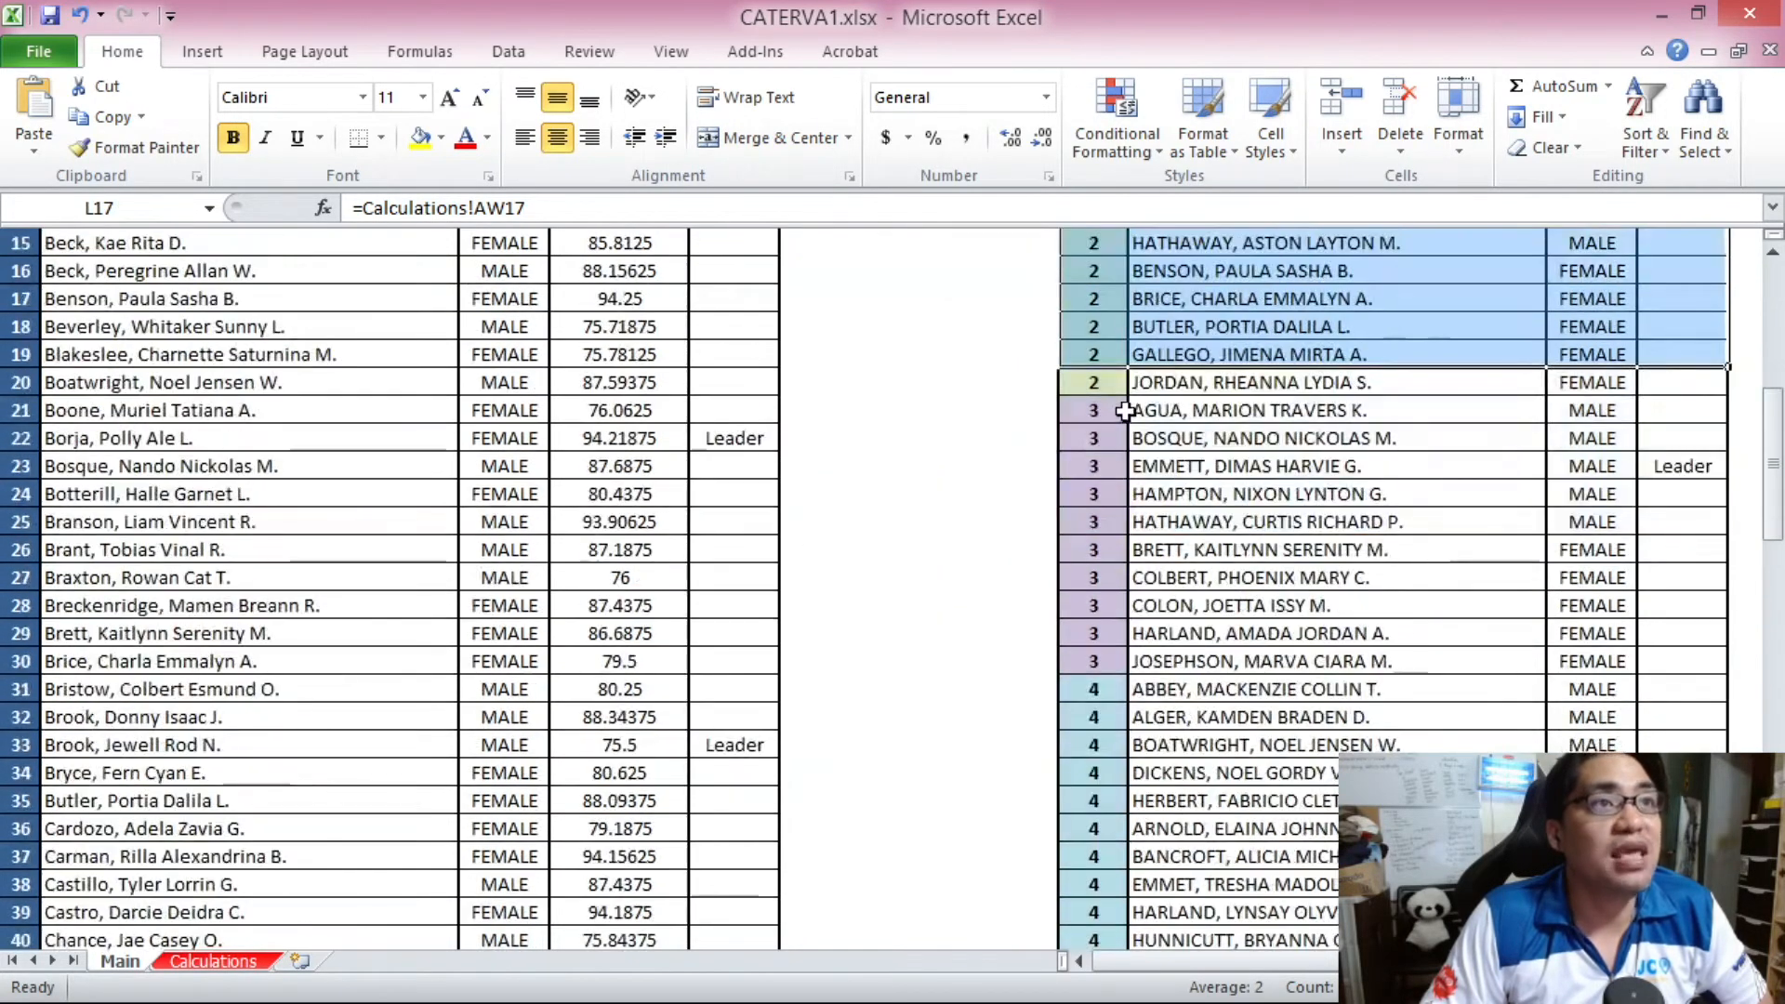
pyautogui.scroll(-13, 1389, 587)
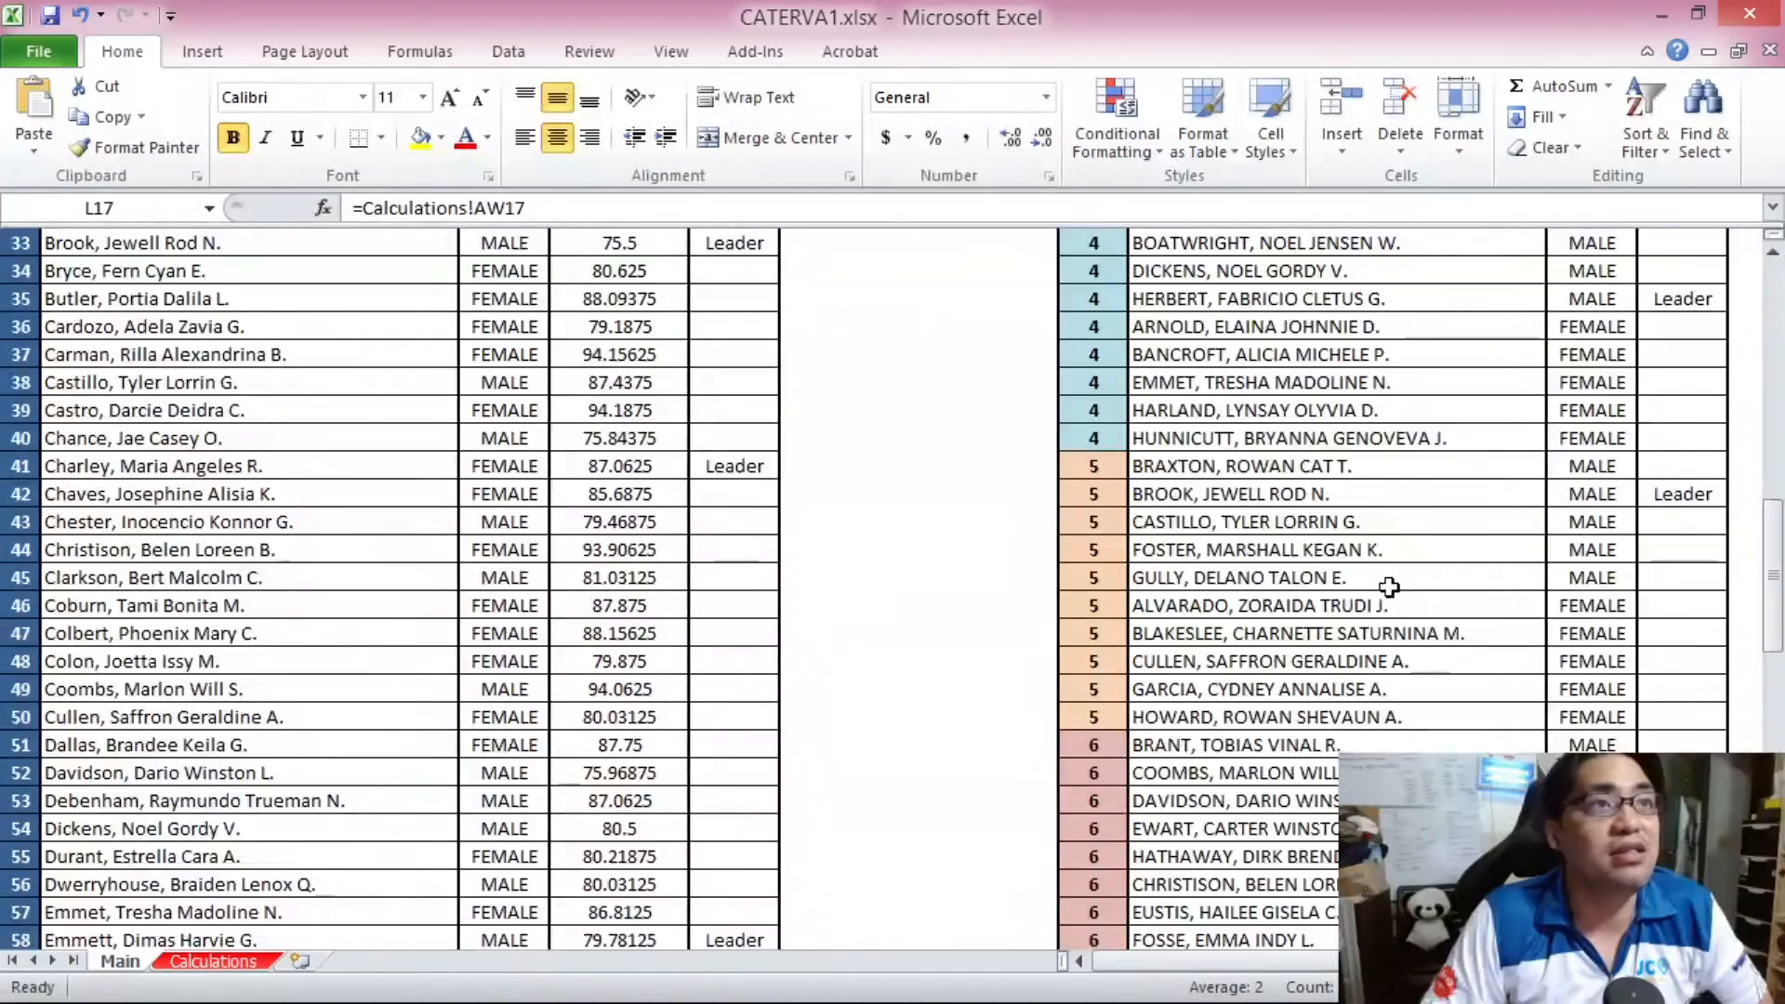
pyautogui.scroll(-6, 1597, 605)
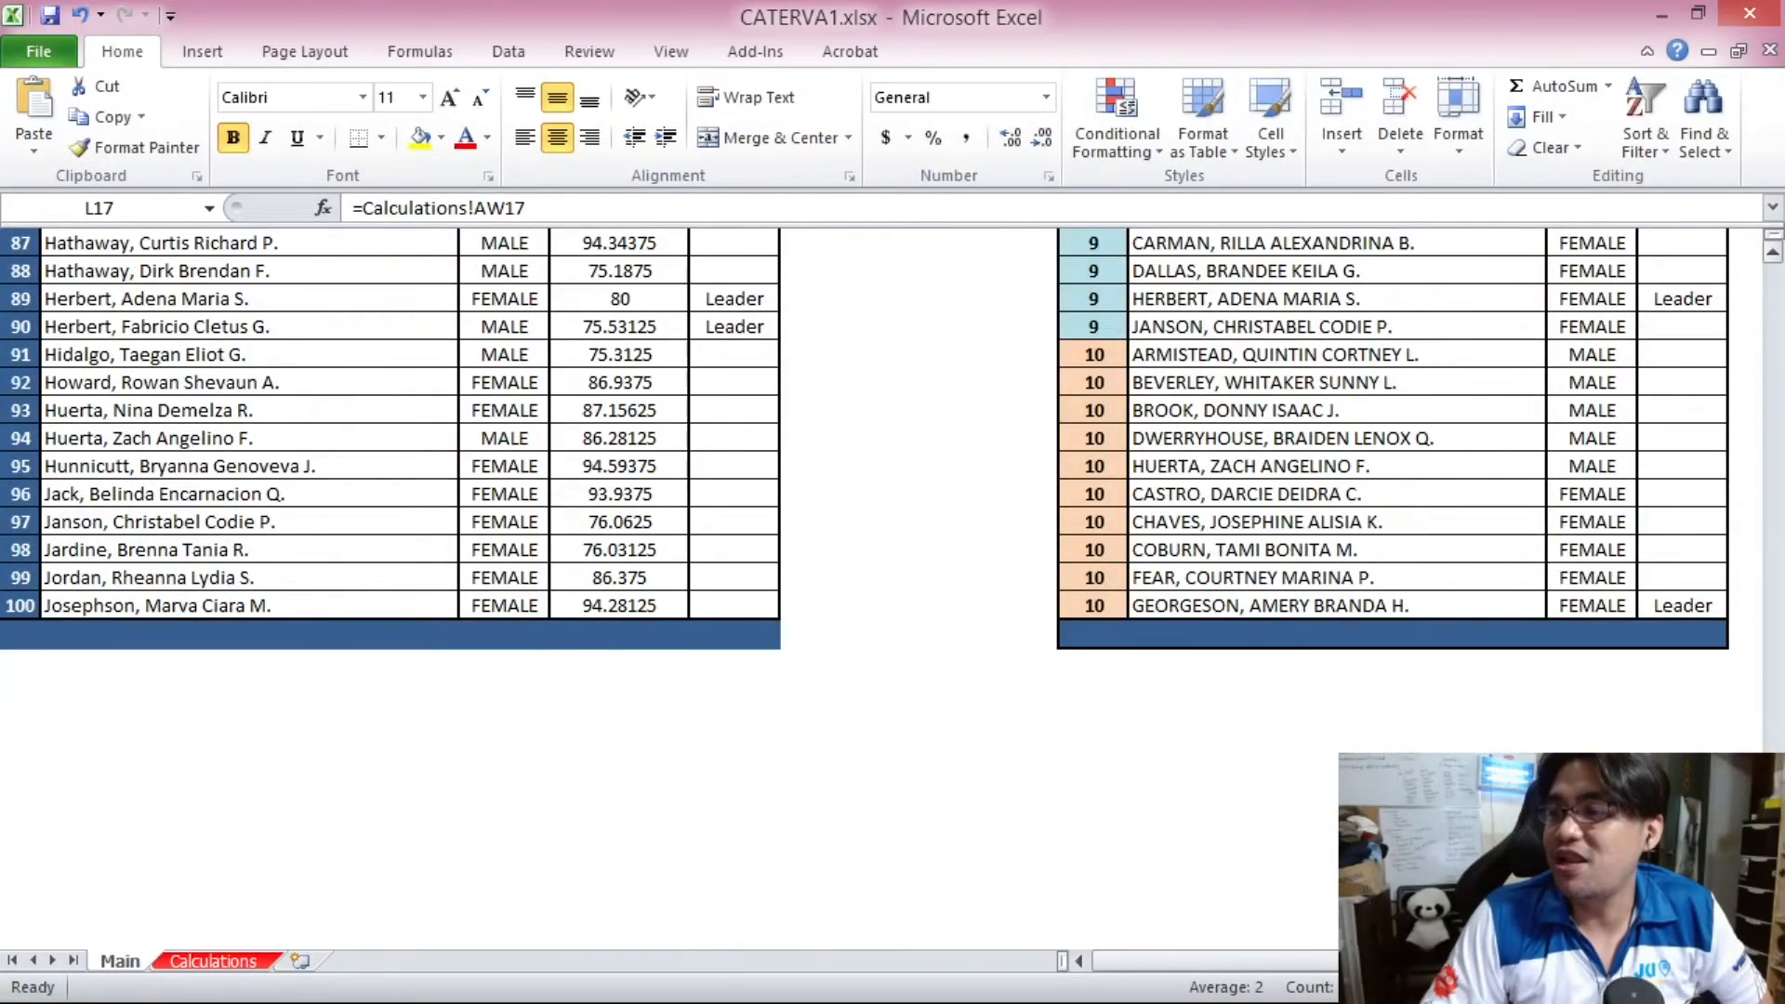
pyautogui.scroll(20, 867, 465)
# Compare a Leader entry in the INPUT table's Role column with the members of group 1 in the OUTPUT table
pyautogui.click(866, 331)
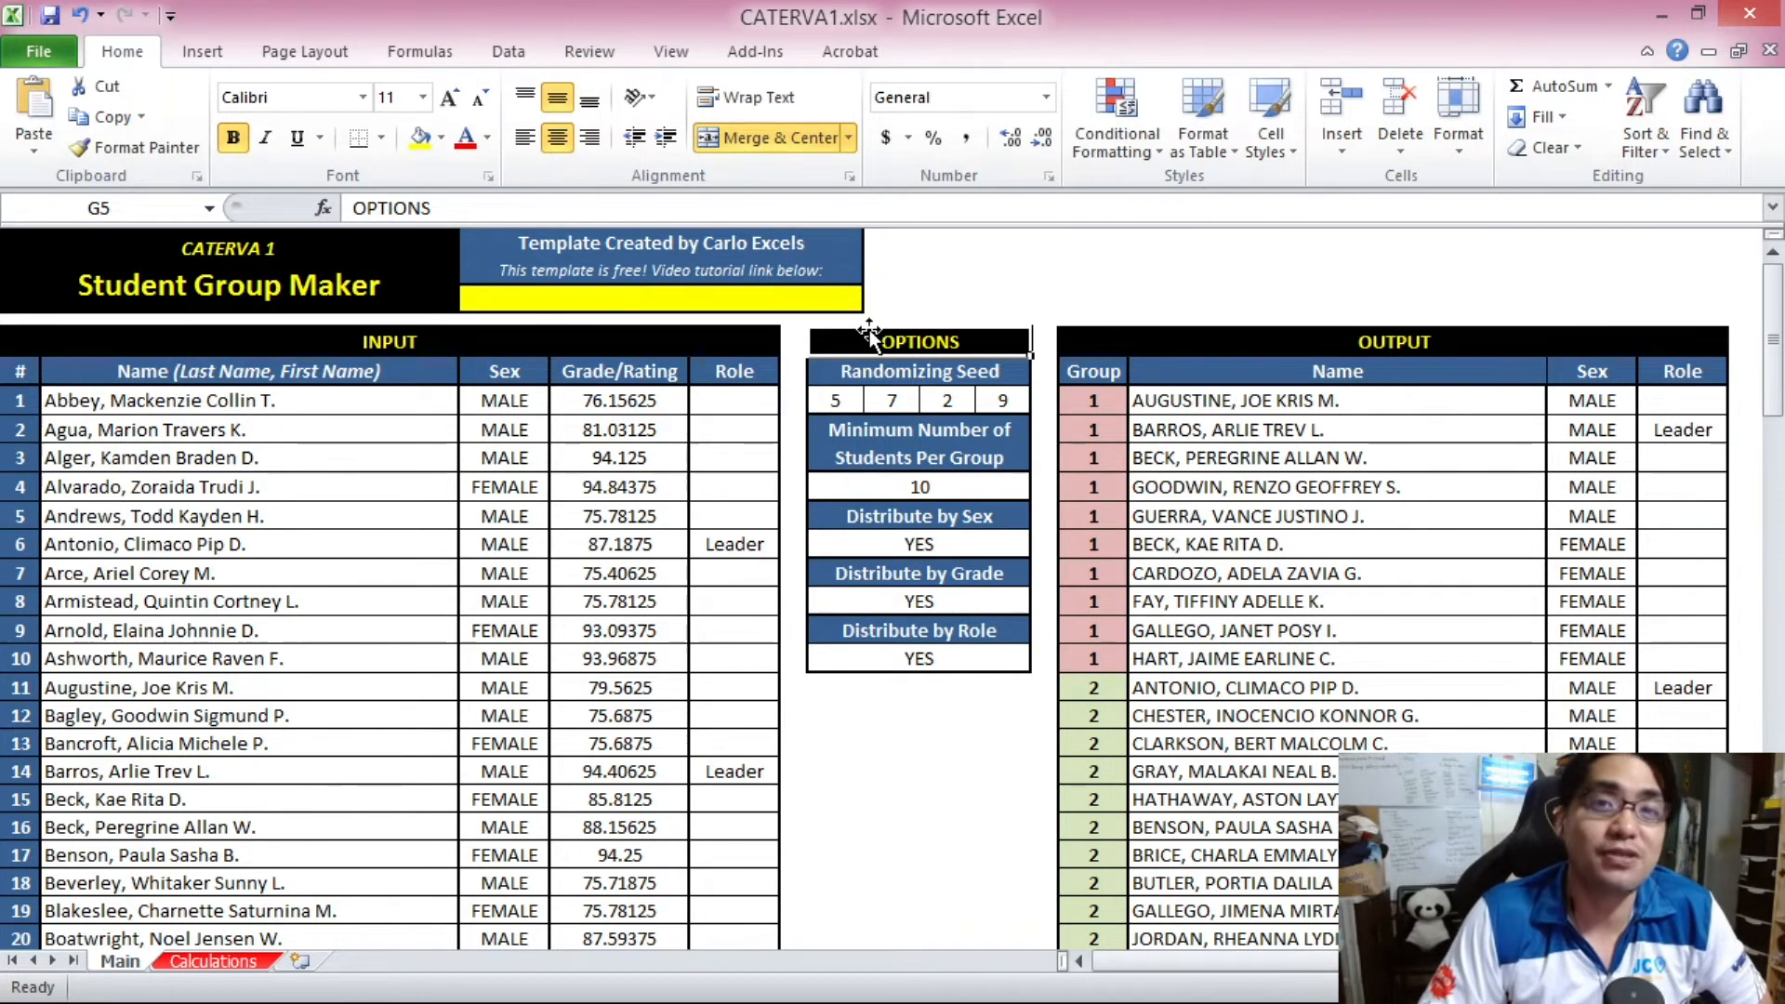
pyautogui.click(735, 544)
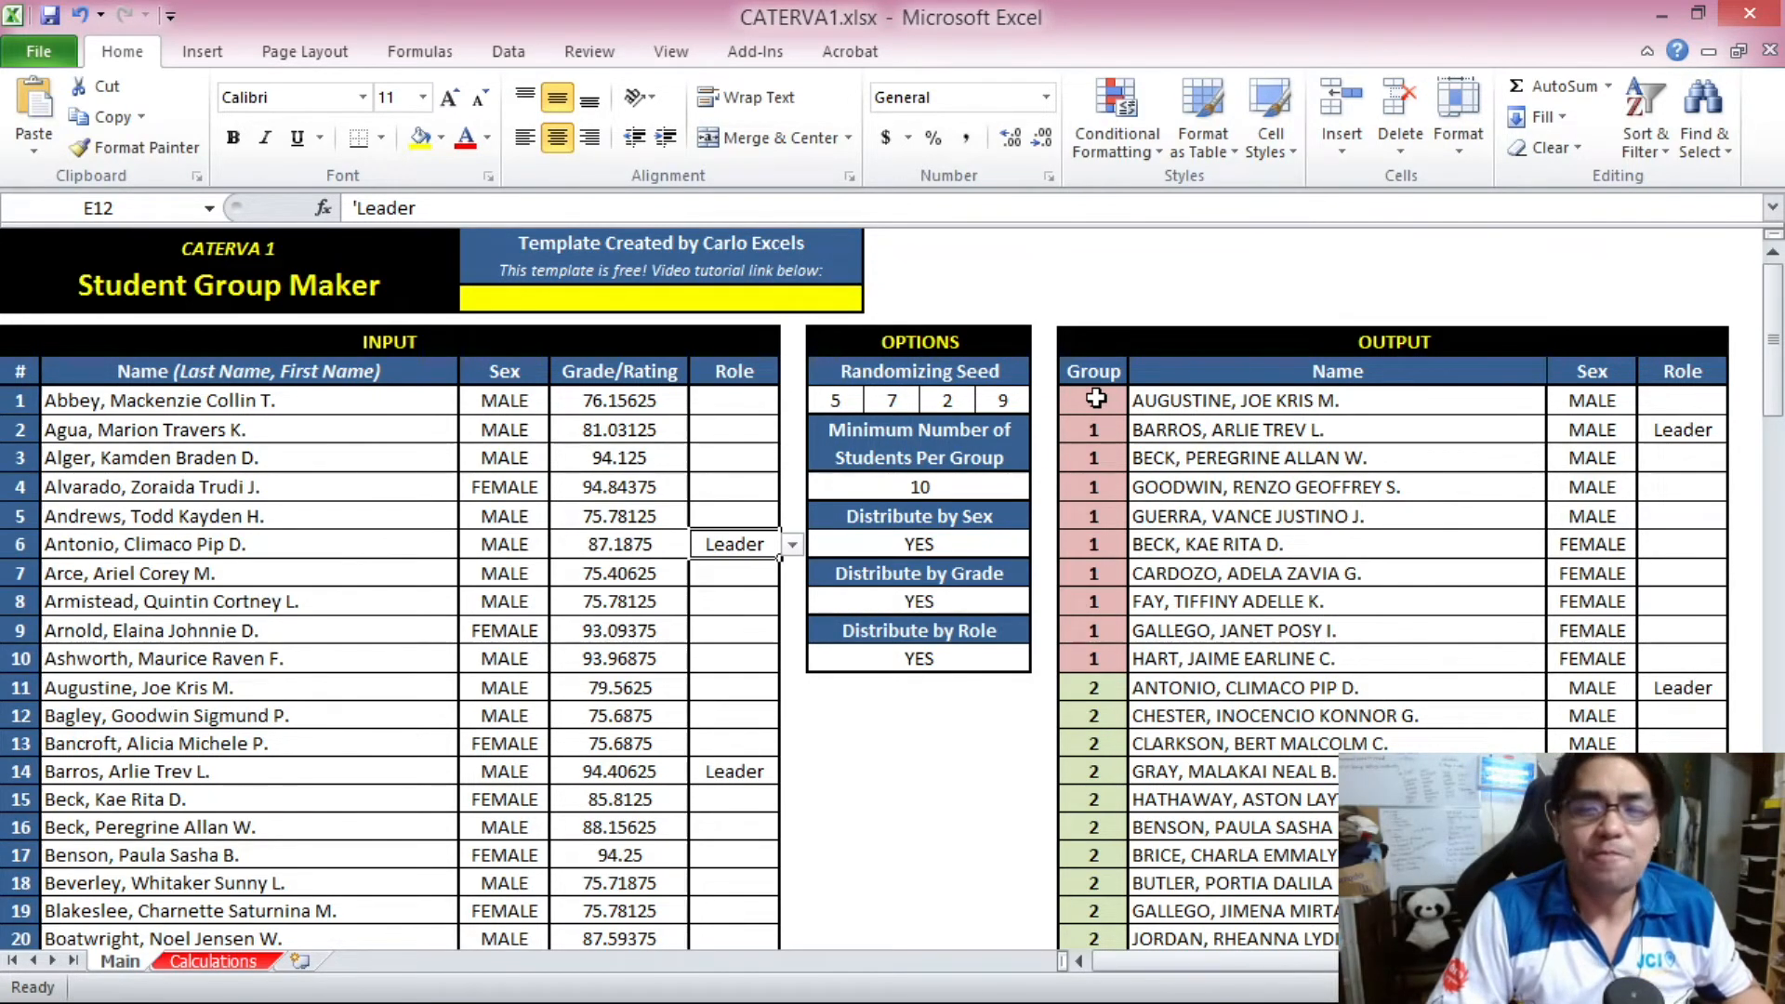
pyautogui.moveTo(1096, 398); pyautogui.dragTo(1495, 653)
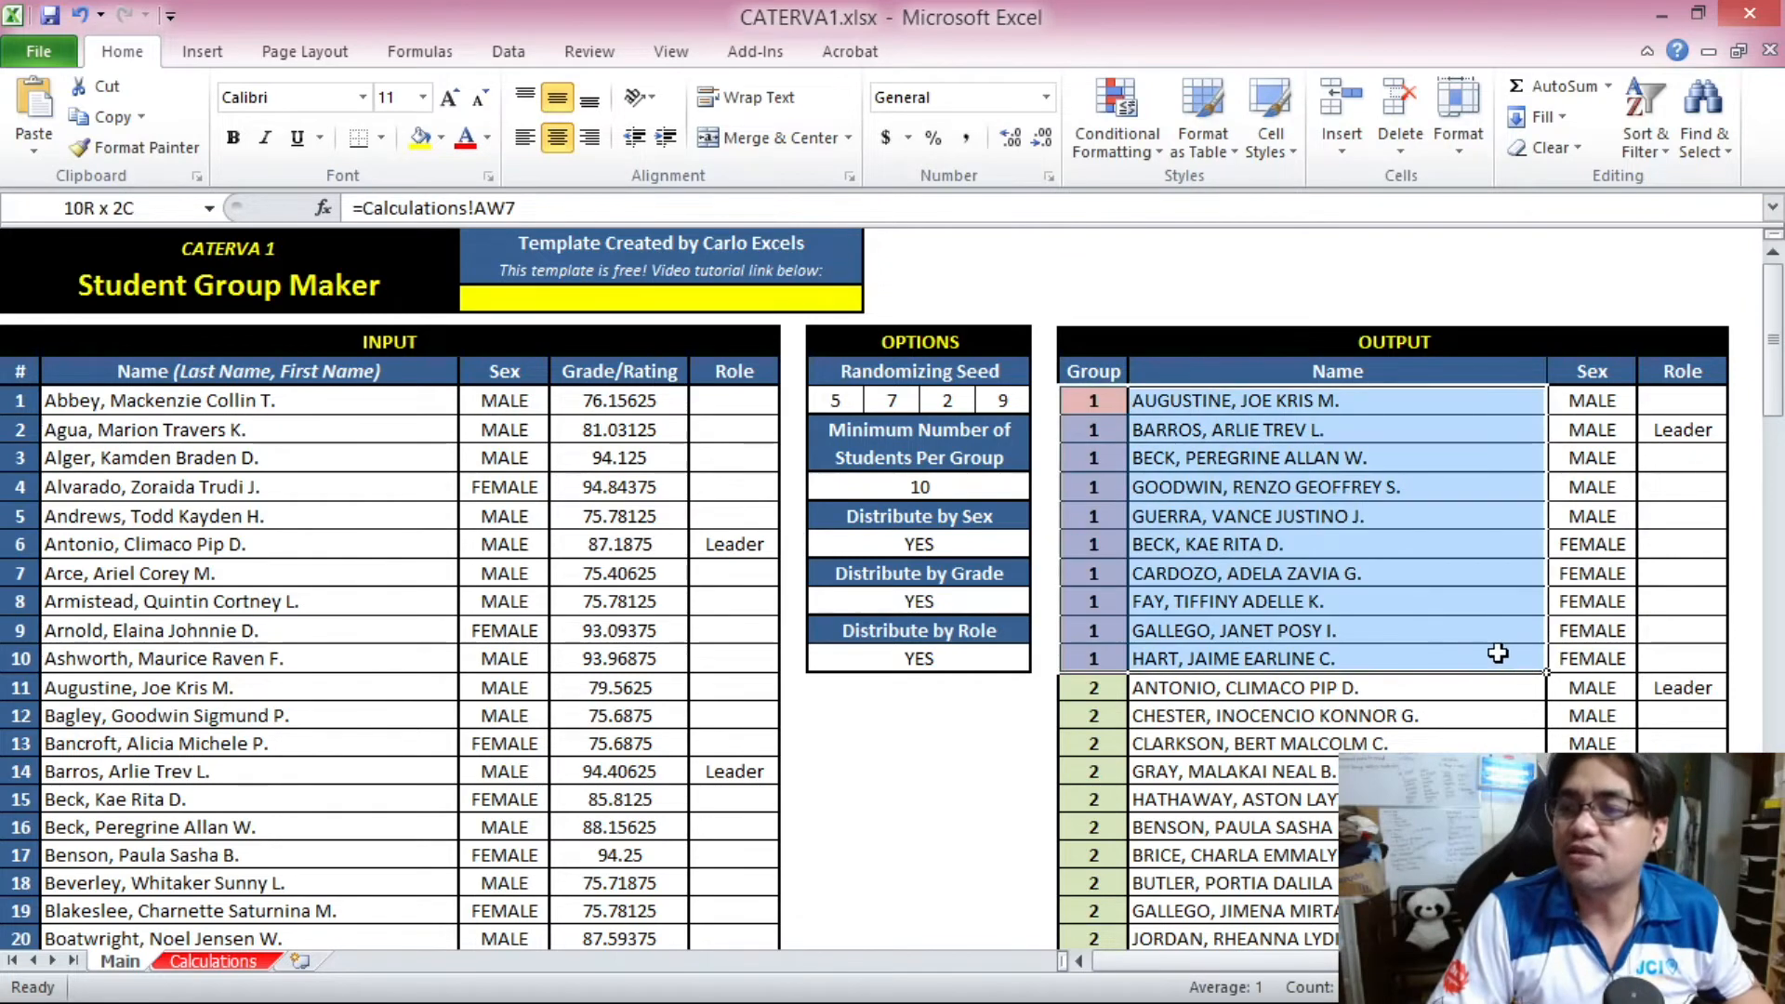
pyautogui.click(1227, 603)
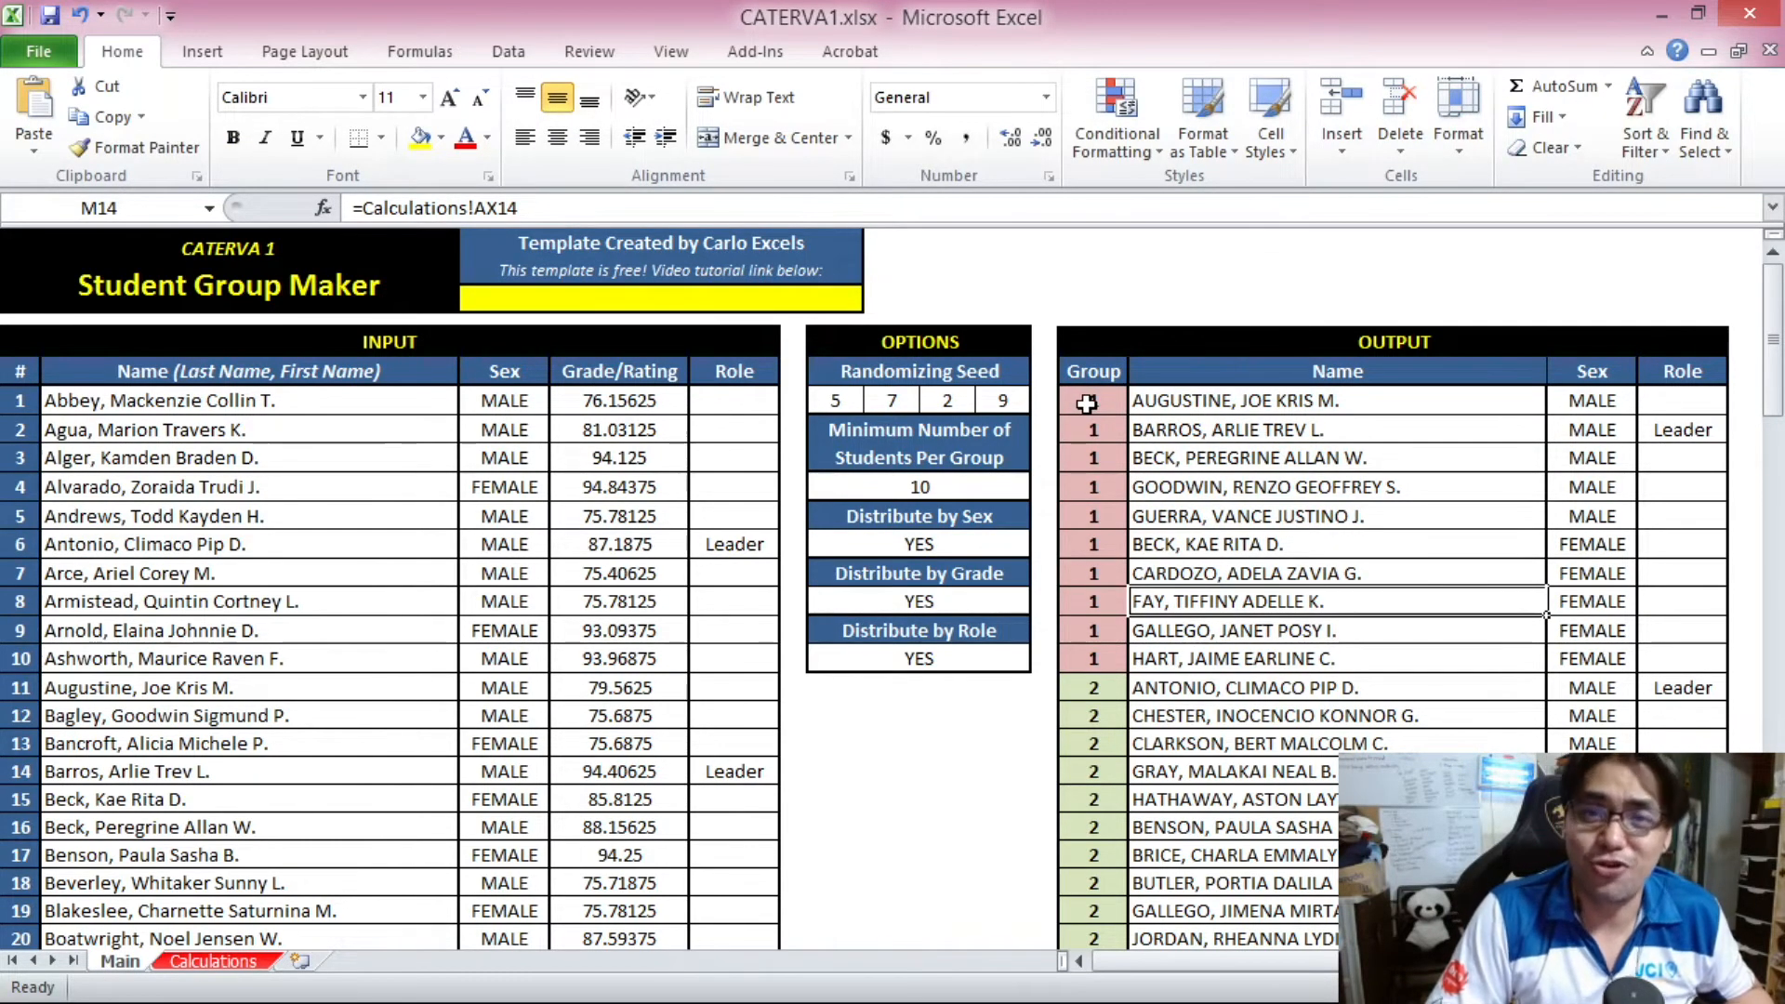
pyautogui.moveTo(1099, 404); pyautogui.dragTo(1570, 659)
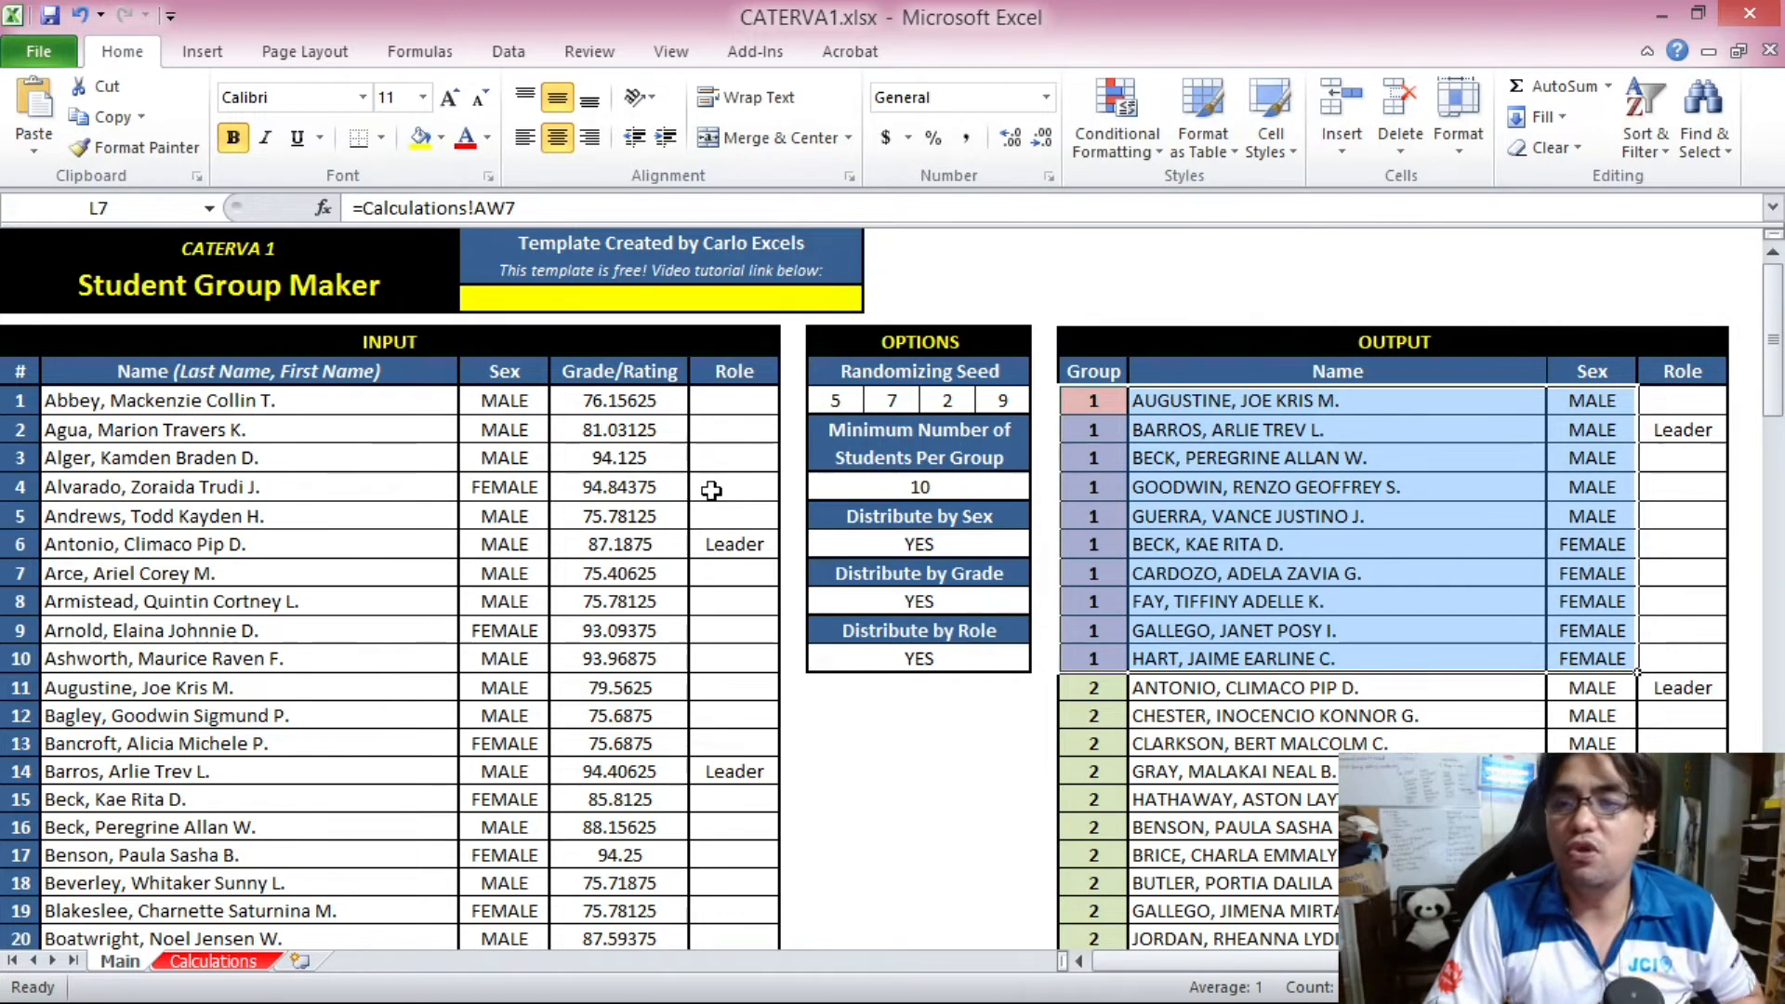
# Set the Role of the first student in the INPUT table to Support
pyautogui.click(754, 404)
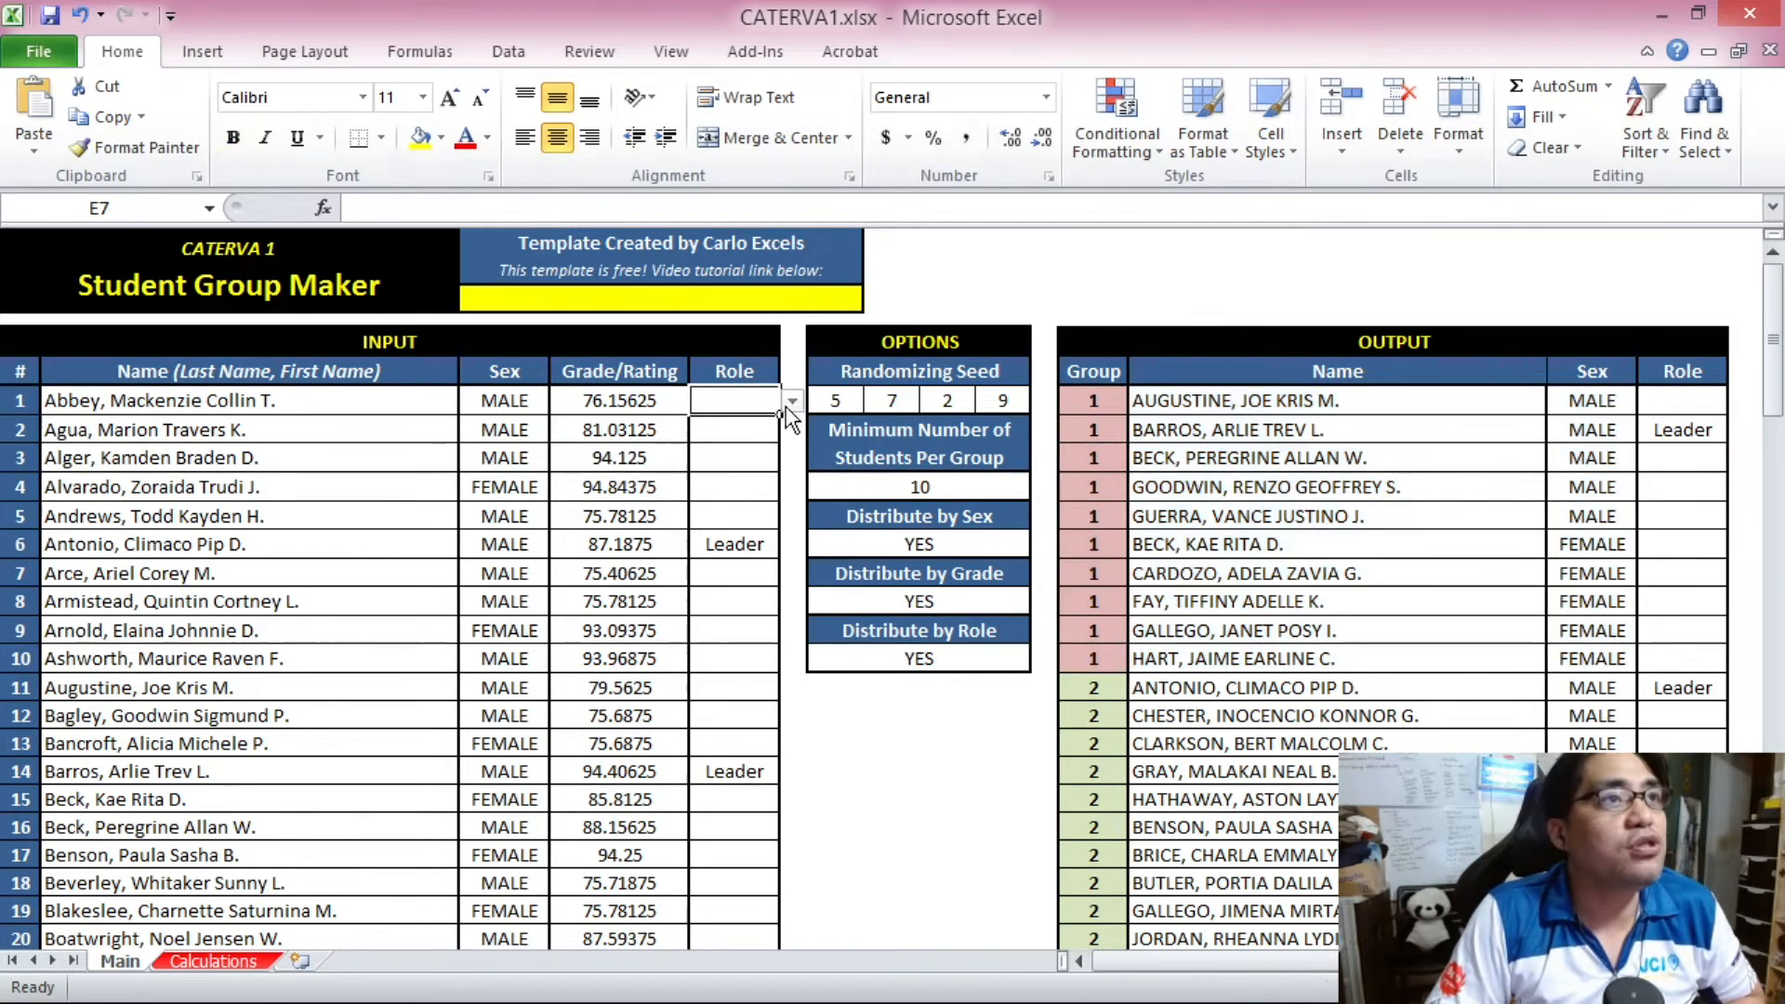
pyautogui.click(793, 402)
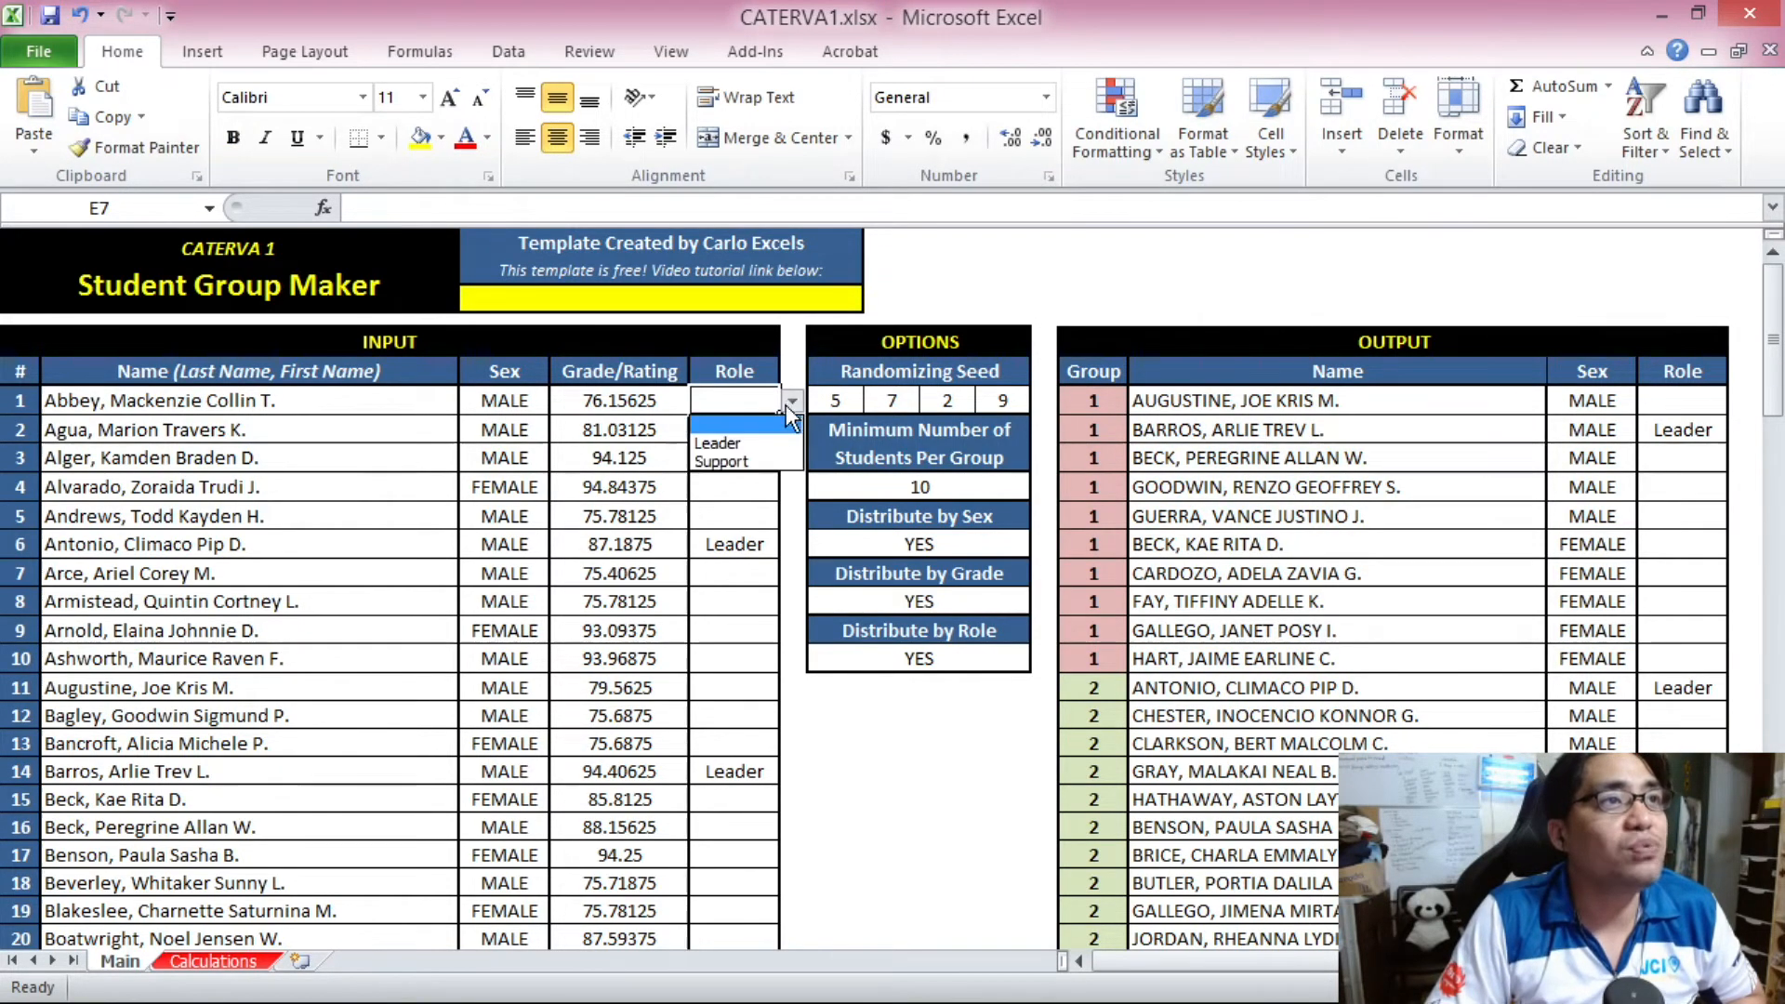
pyautogui.click(764, 460)
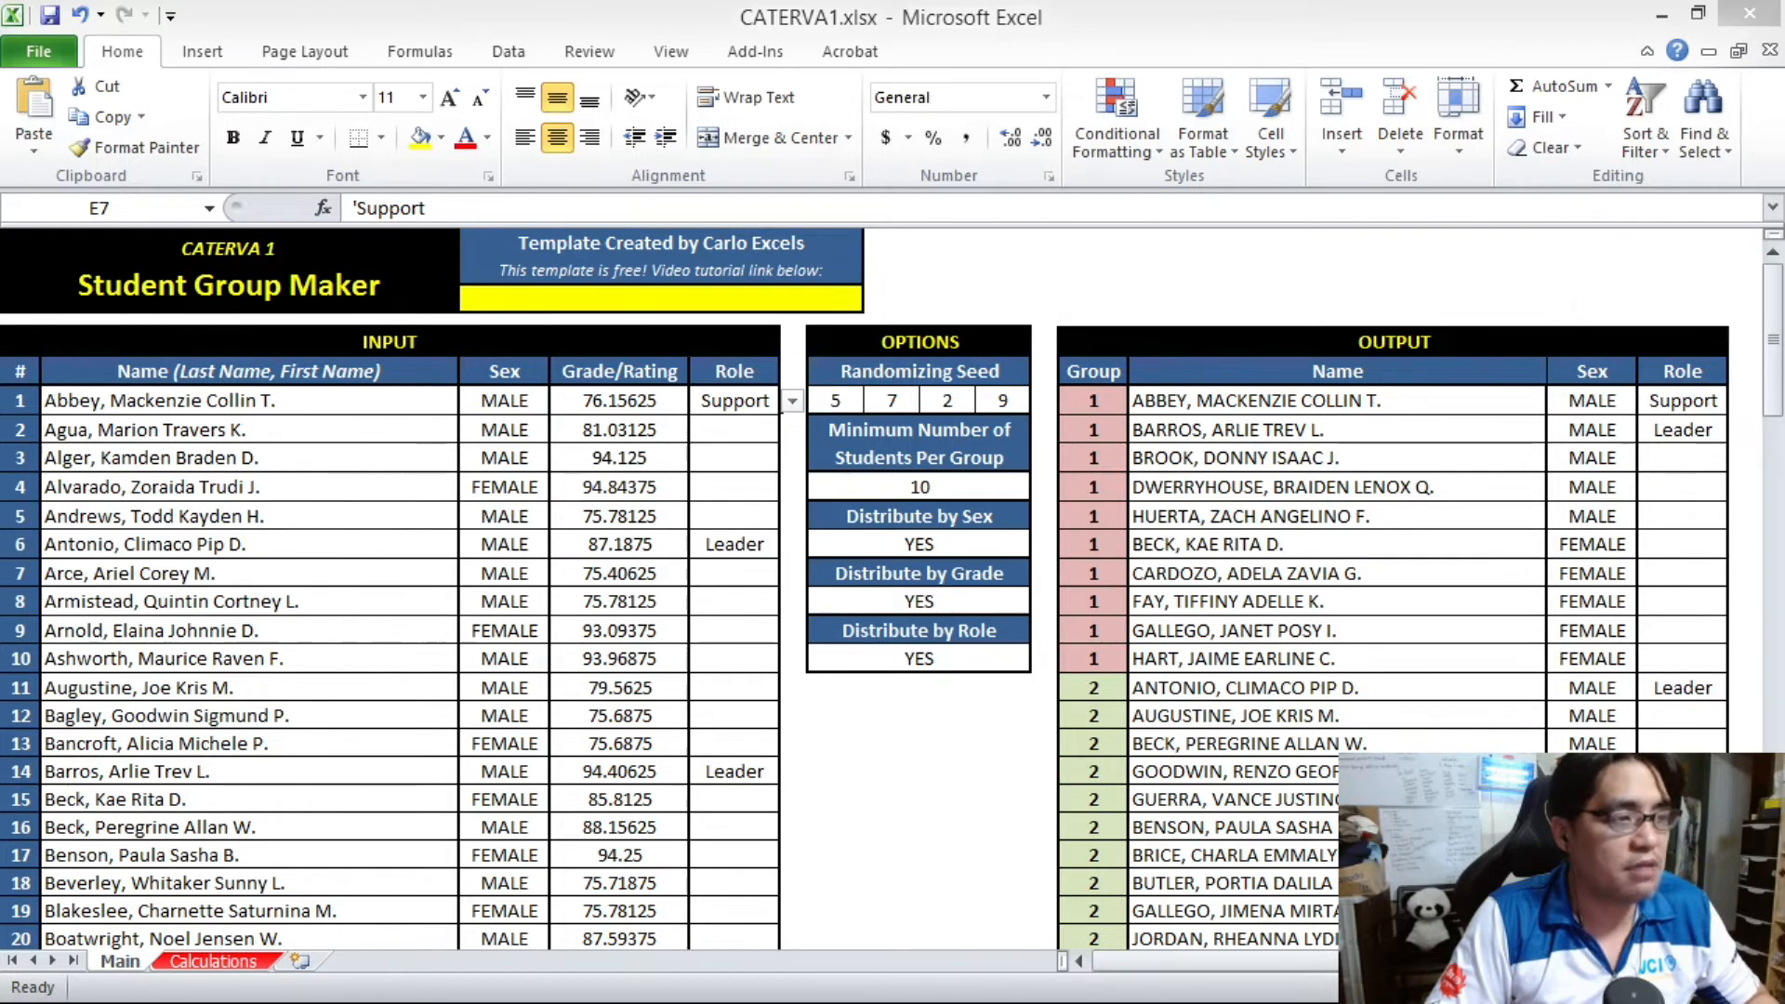
# Paste the copied Leader and Support roles into the INPUT Role column from the first student, with Distribute by Role set to YES
pyautogui.click(738, 402)
pyautogui.rightClick(736, 401)
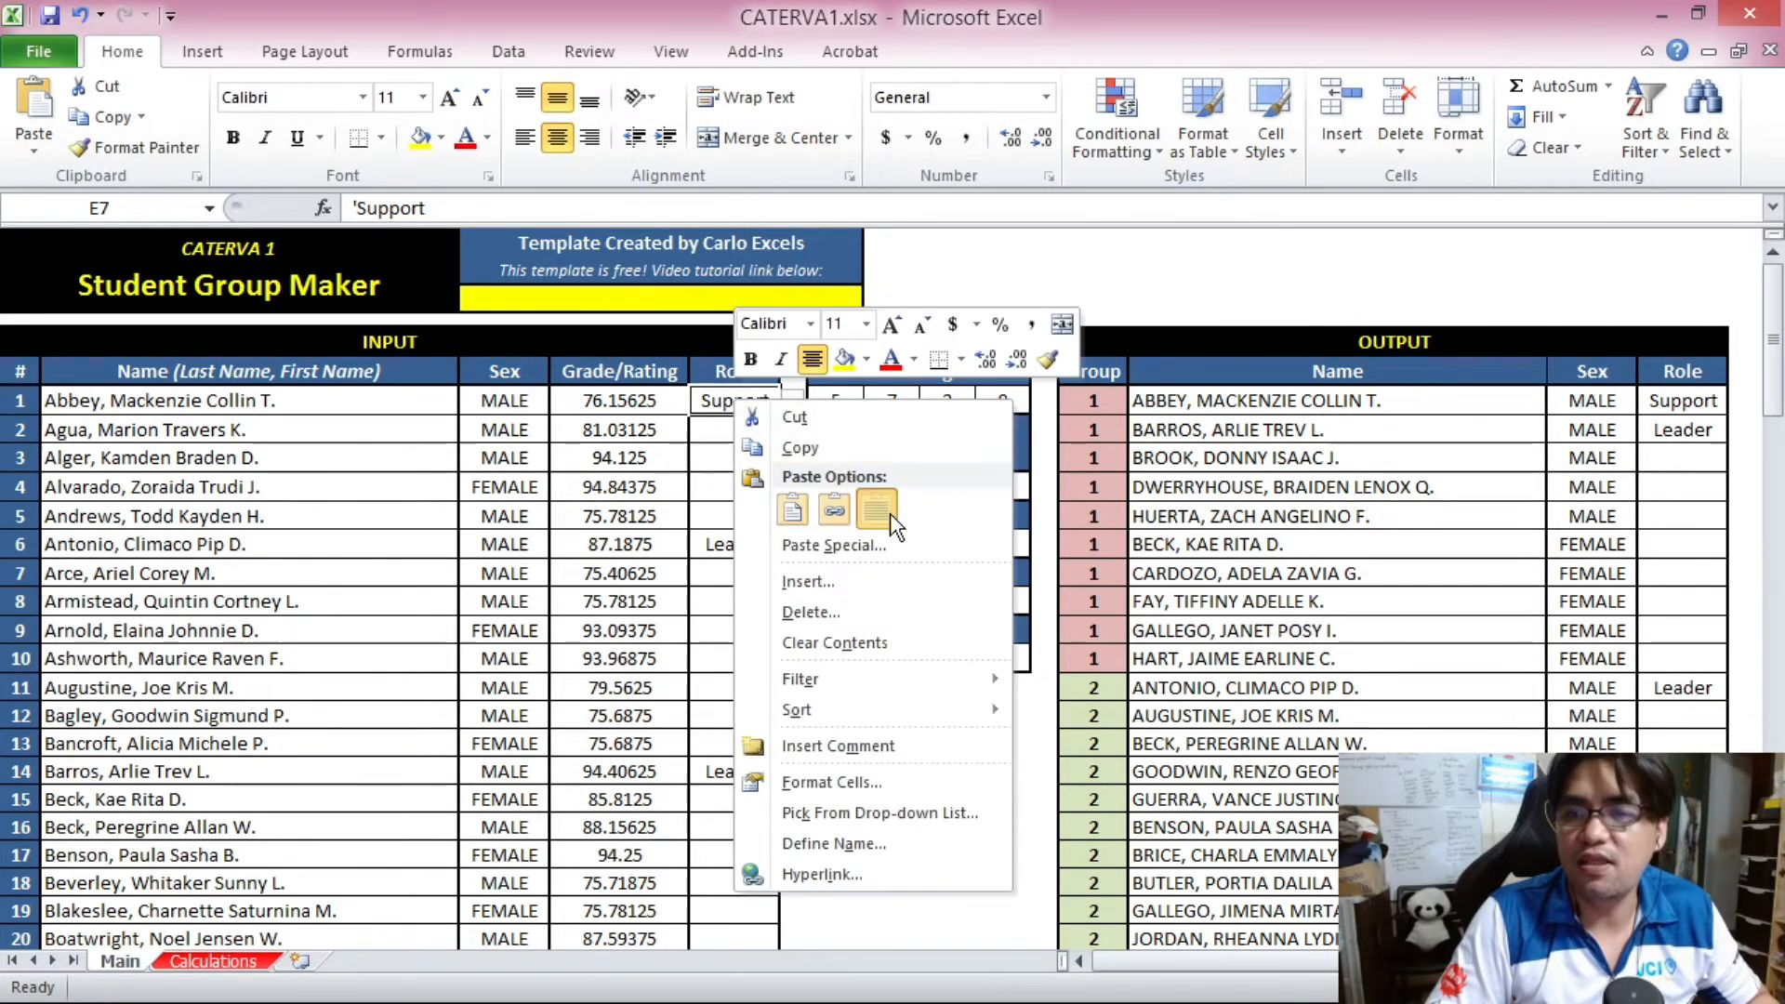
pyautogui.click(877, 510)
pyautogui.click(981, 659)
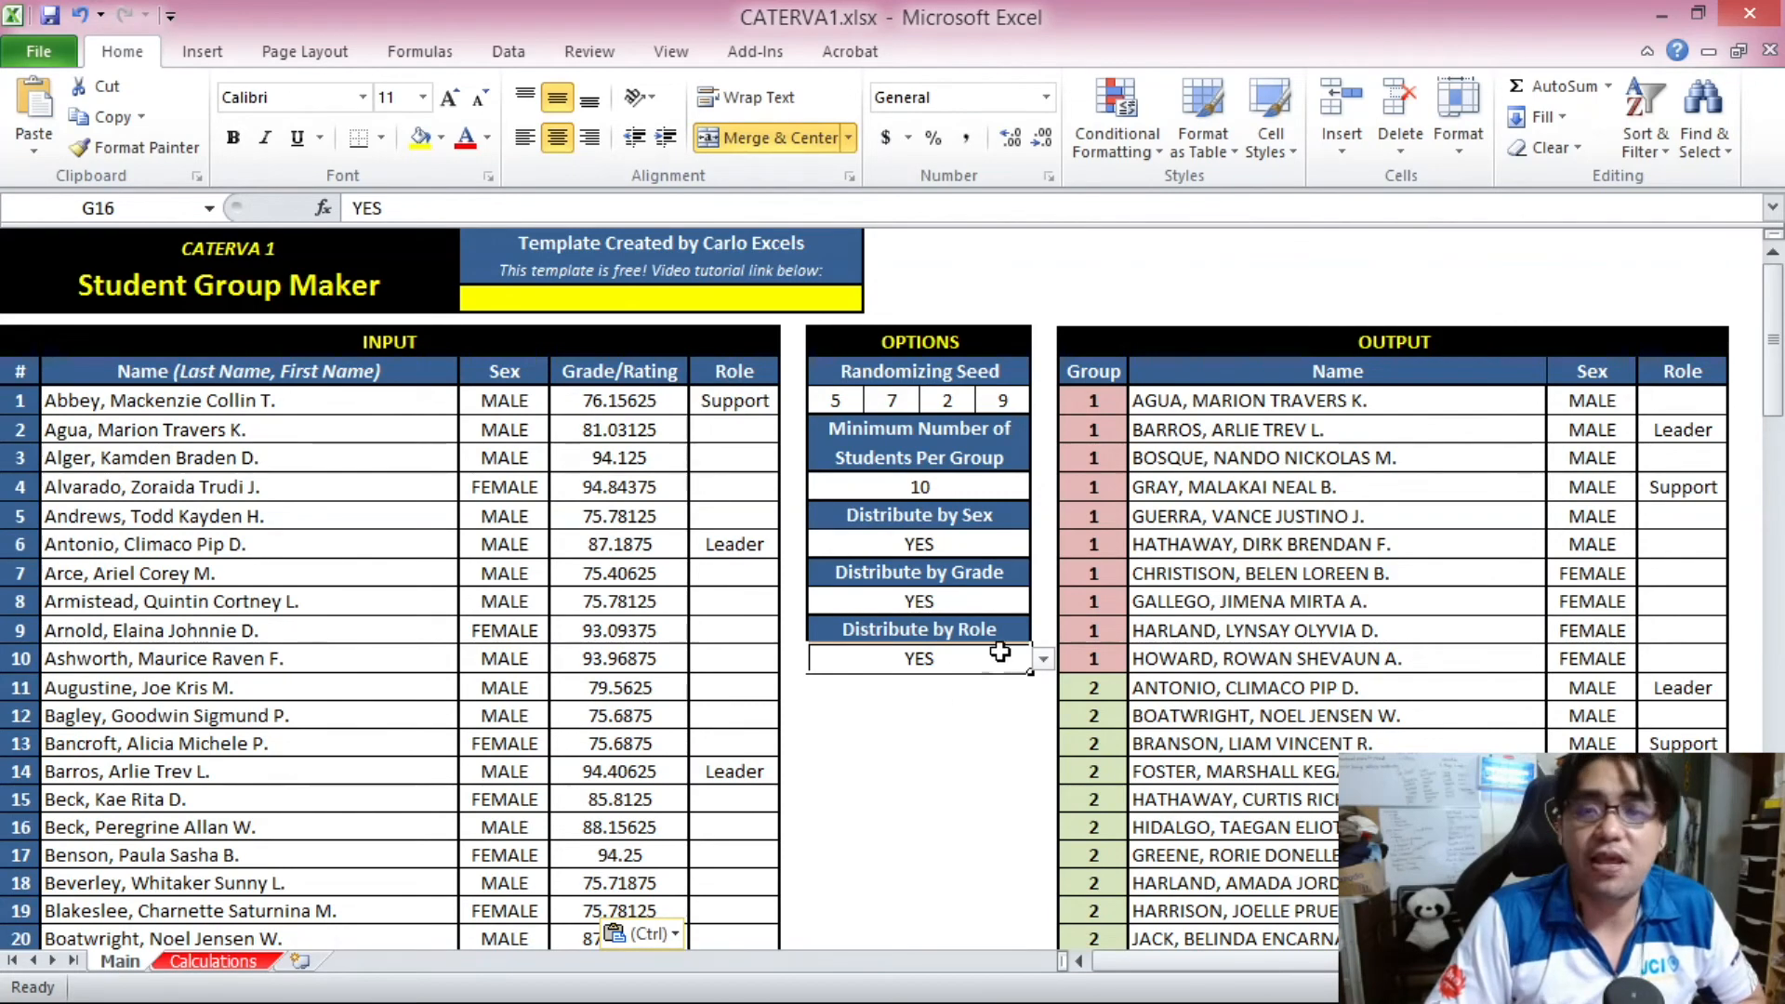
pyautogui.click(1040, 659)
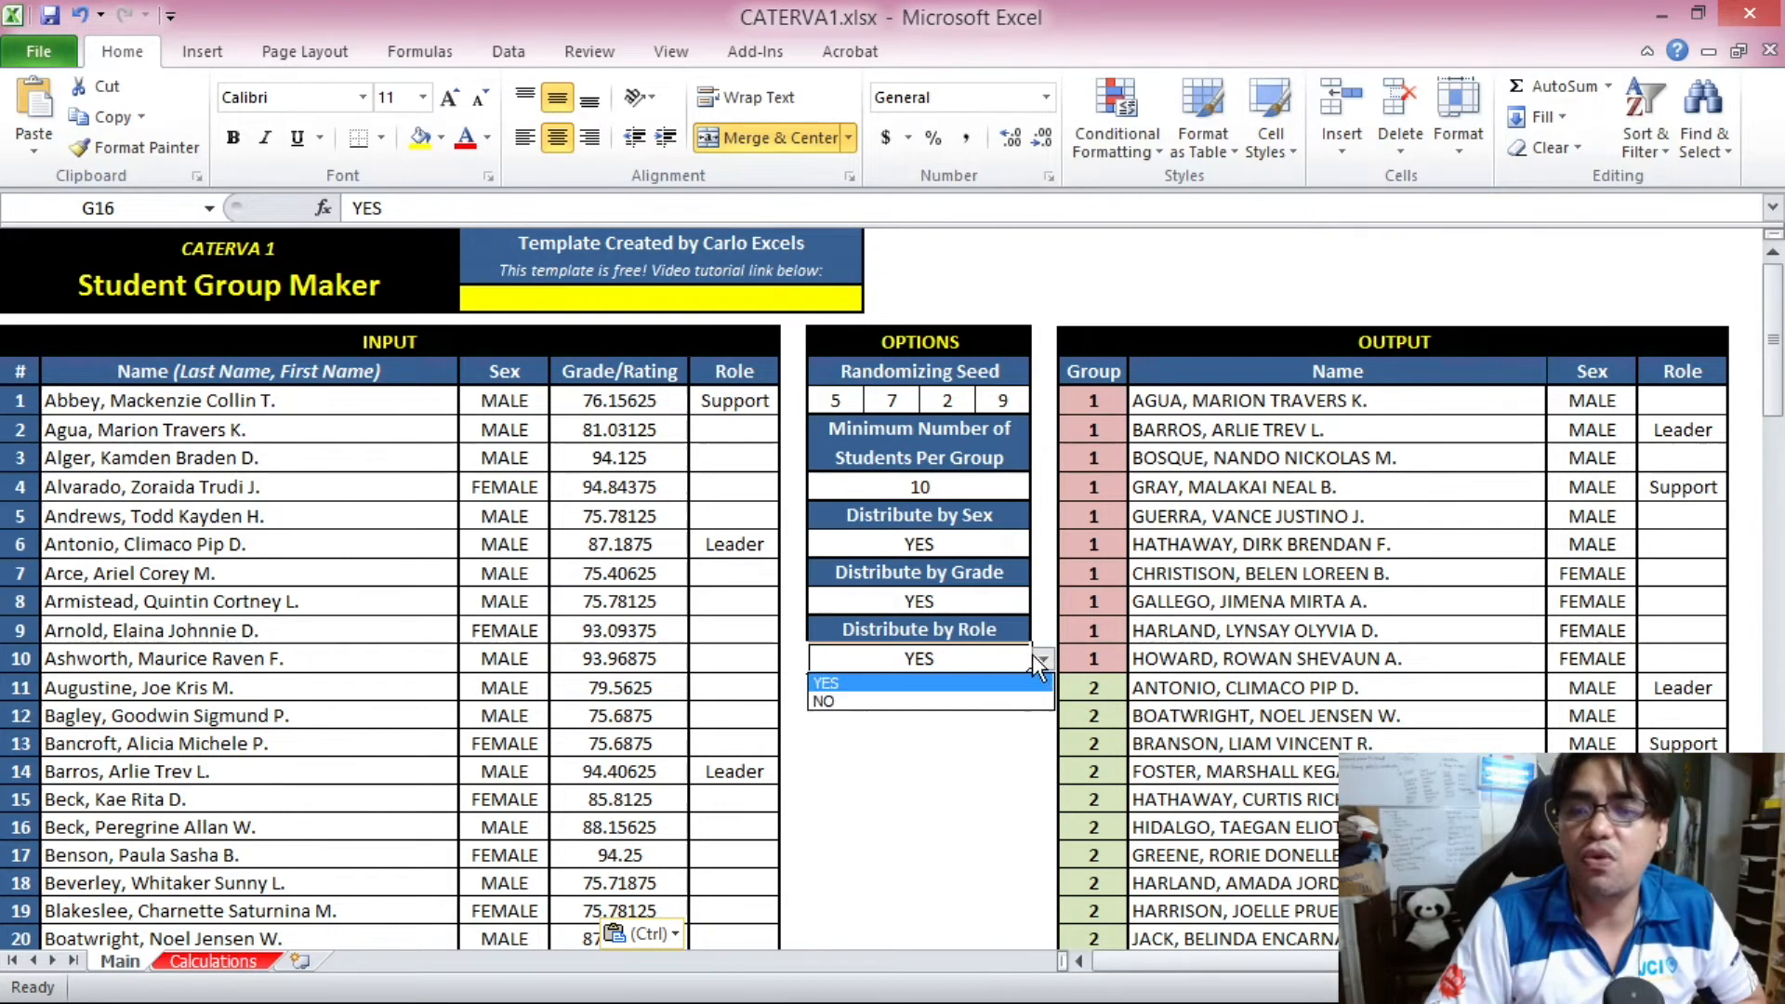
pyautogui.click(948, 677)
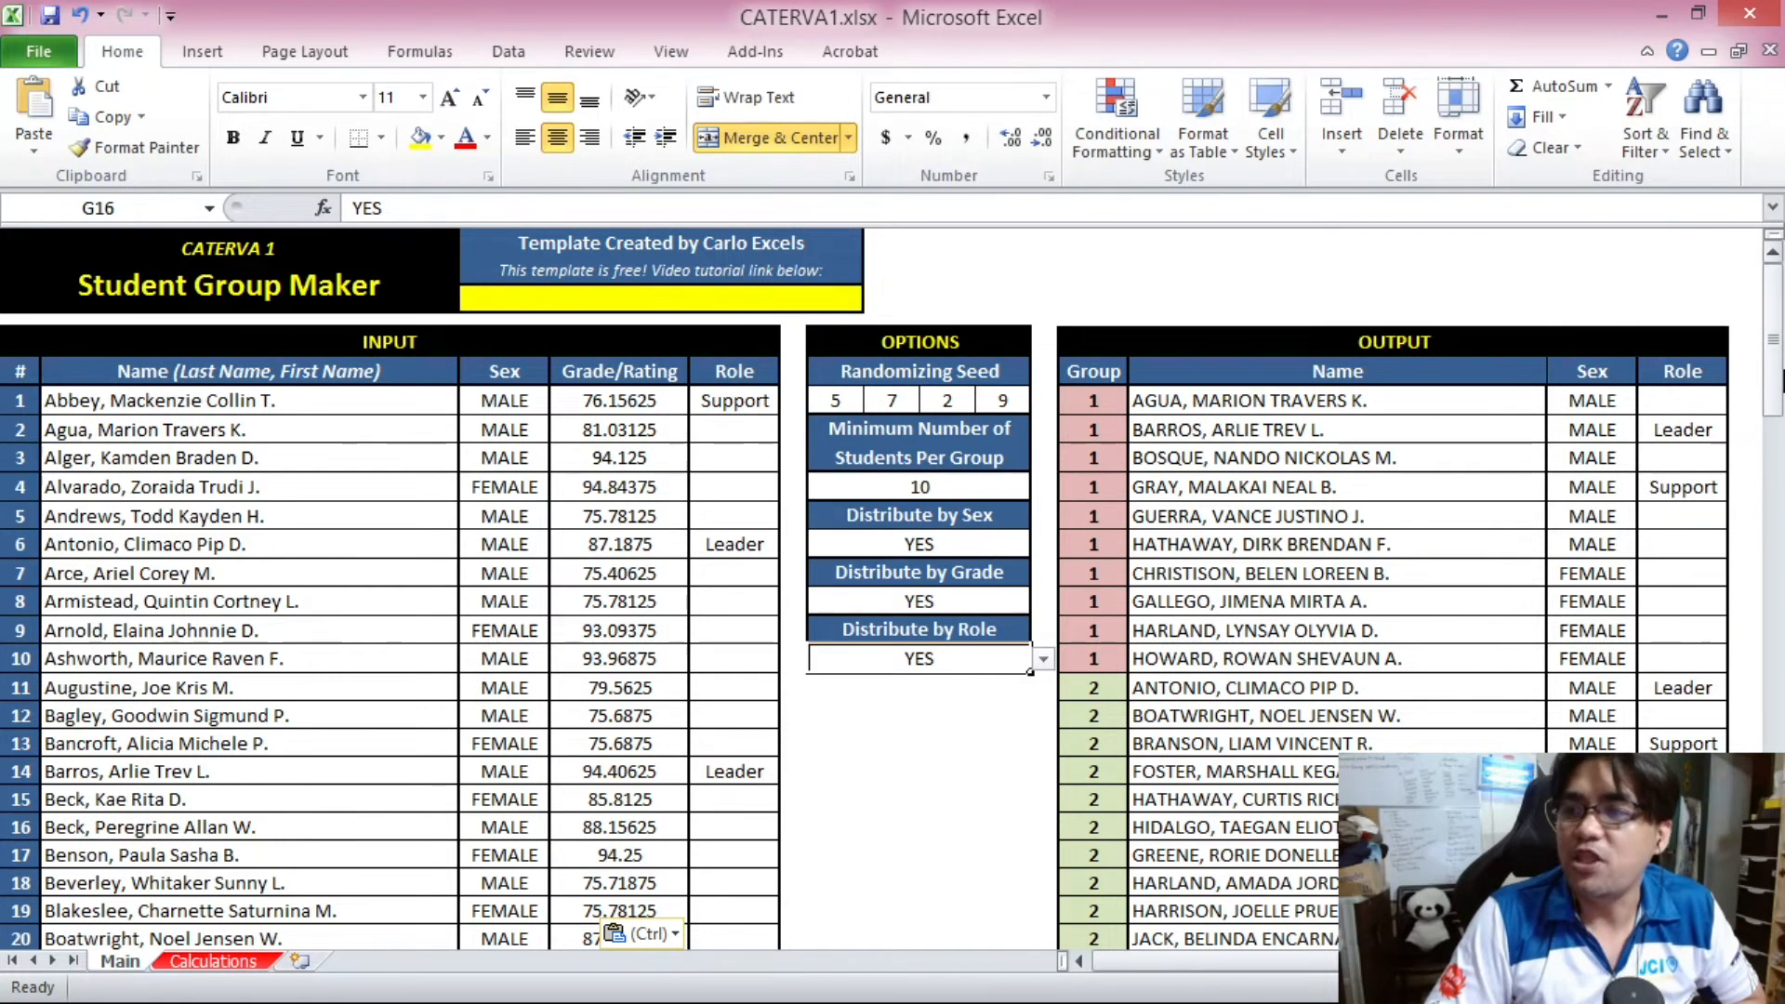
# Examine the Leader and Support roles in the first groups of the OUTPUT table and in the INPUT table's Role column
pyautogui.moveTo(1782, 382); pyautogui.dragTo(1782, 400)
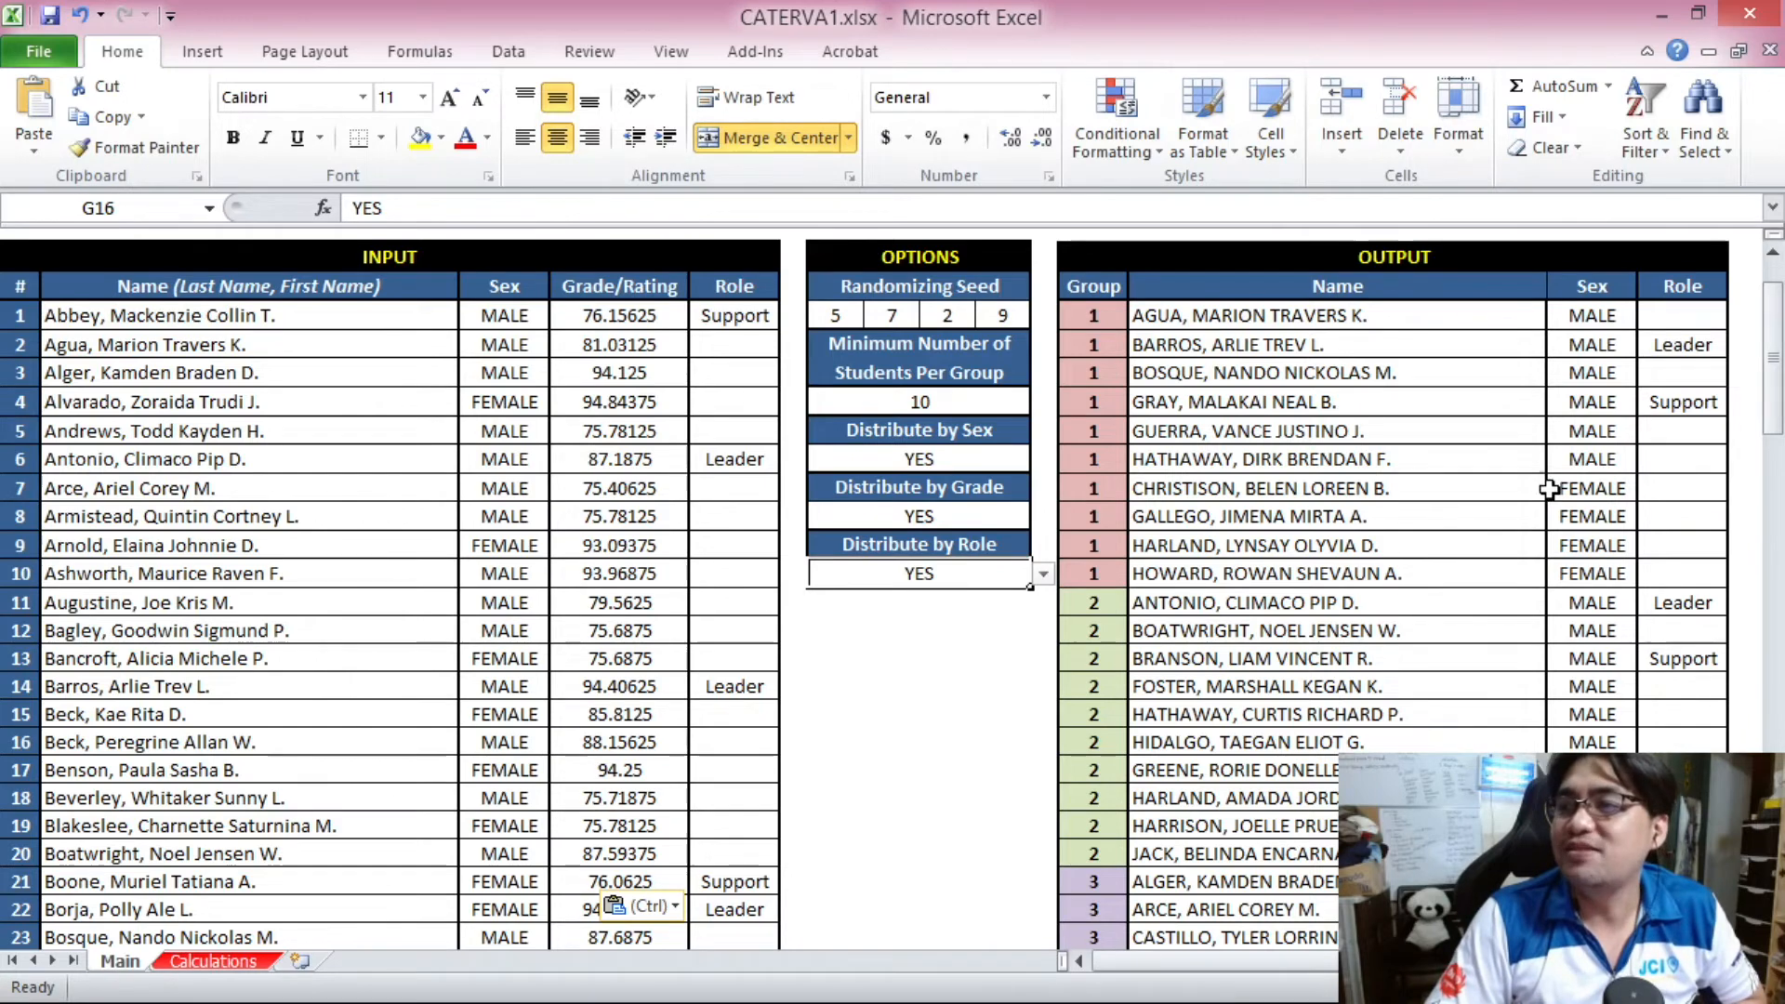
pyautogui.moveTo(1780, 410); pyautogui.dragTo(1775, 366)
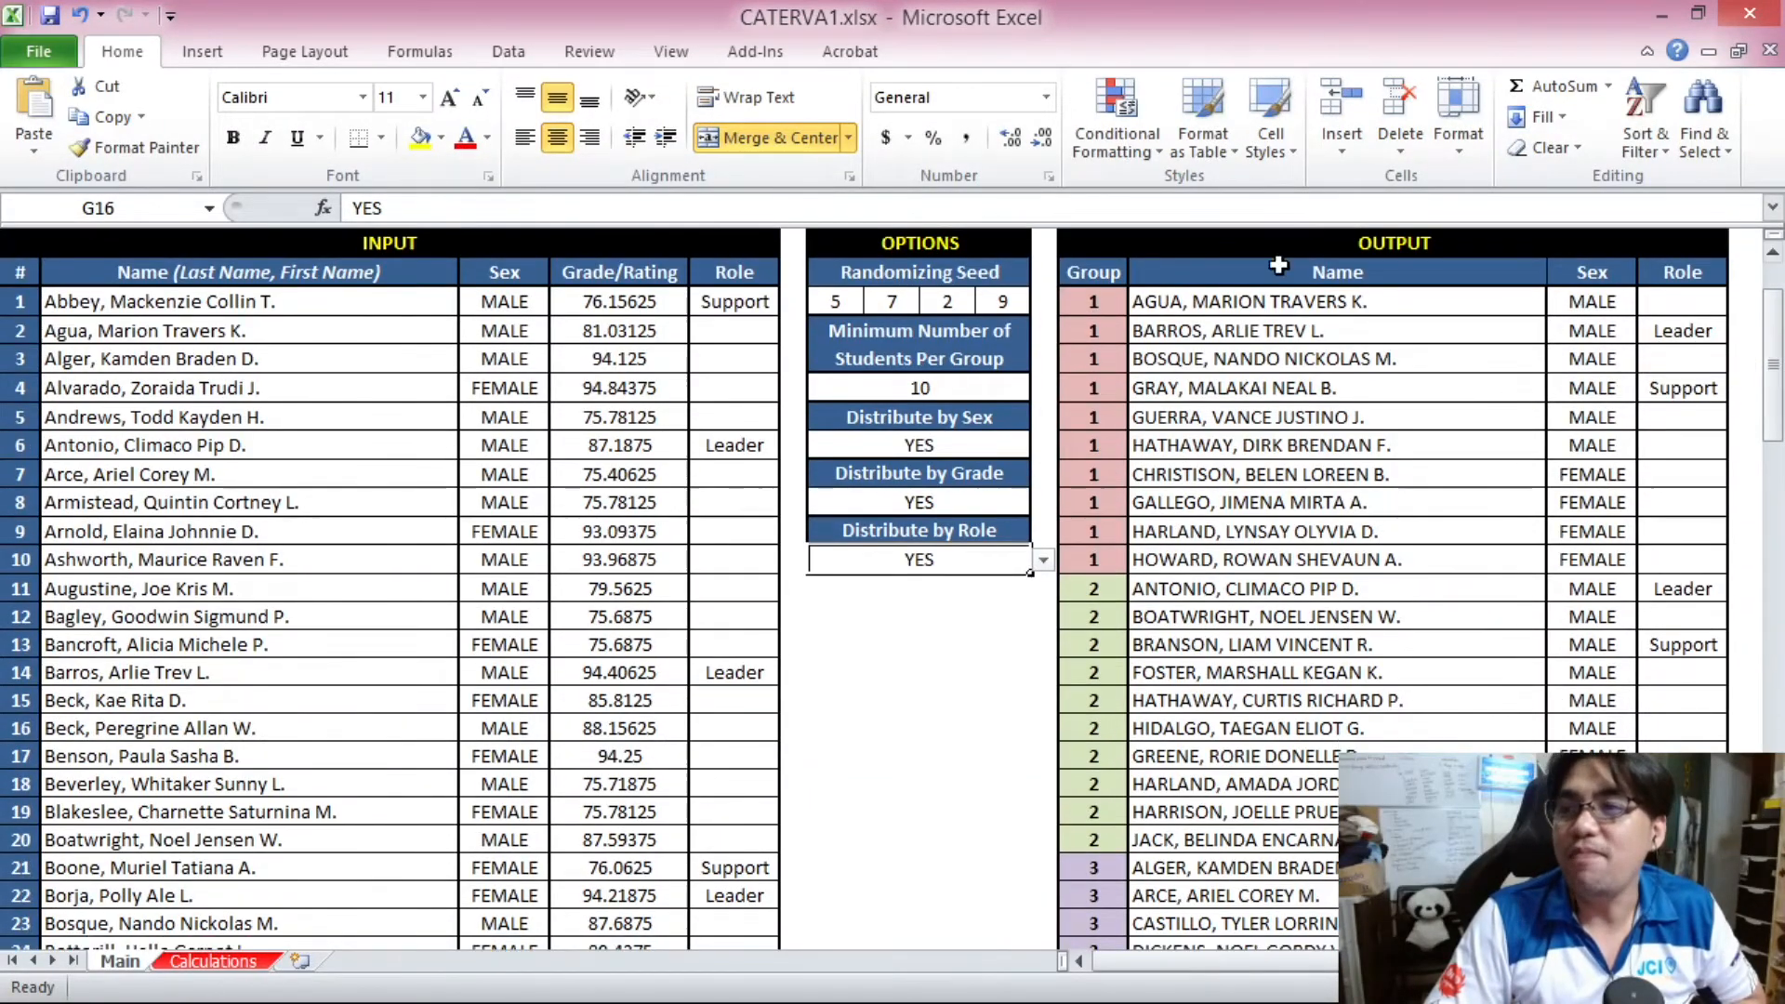
pyautogui.moveTo(1104, 299); pyautogui.dragTo(1719, 569)
pyautogui.moveTo(1774, 401); pyautogui.dragTo(1774, 457)
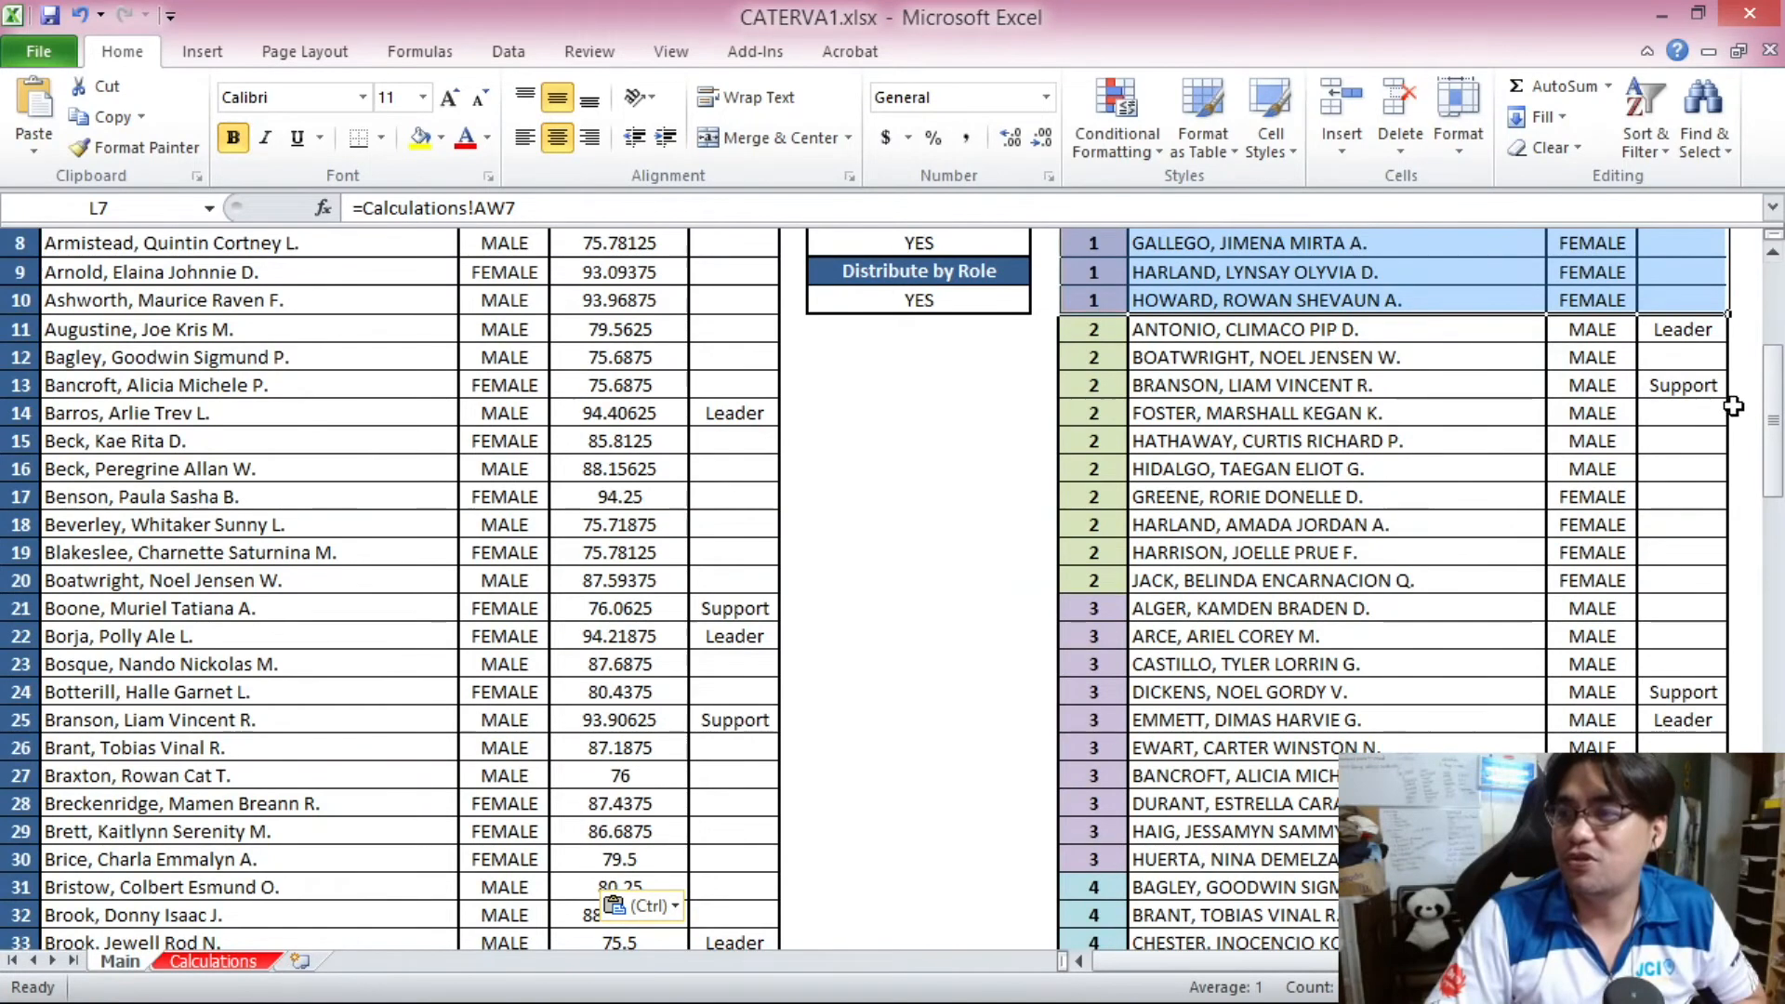
pyautogui.moveTo(1097, 330); pyautogui.dragTo(1693, 572)
pyautogui.scroll(-4, 1698, 428)
pyautogui.moveTo(1099, 242); pyautogui.dragTo(1782, 344)
pyautogui.moveTo(711, 410); pyautogui.dragTo(710, 569)
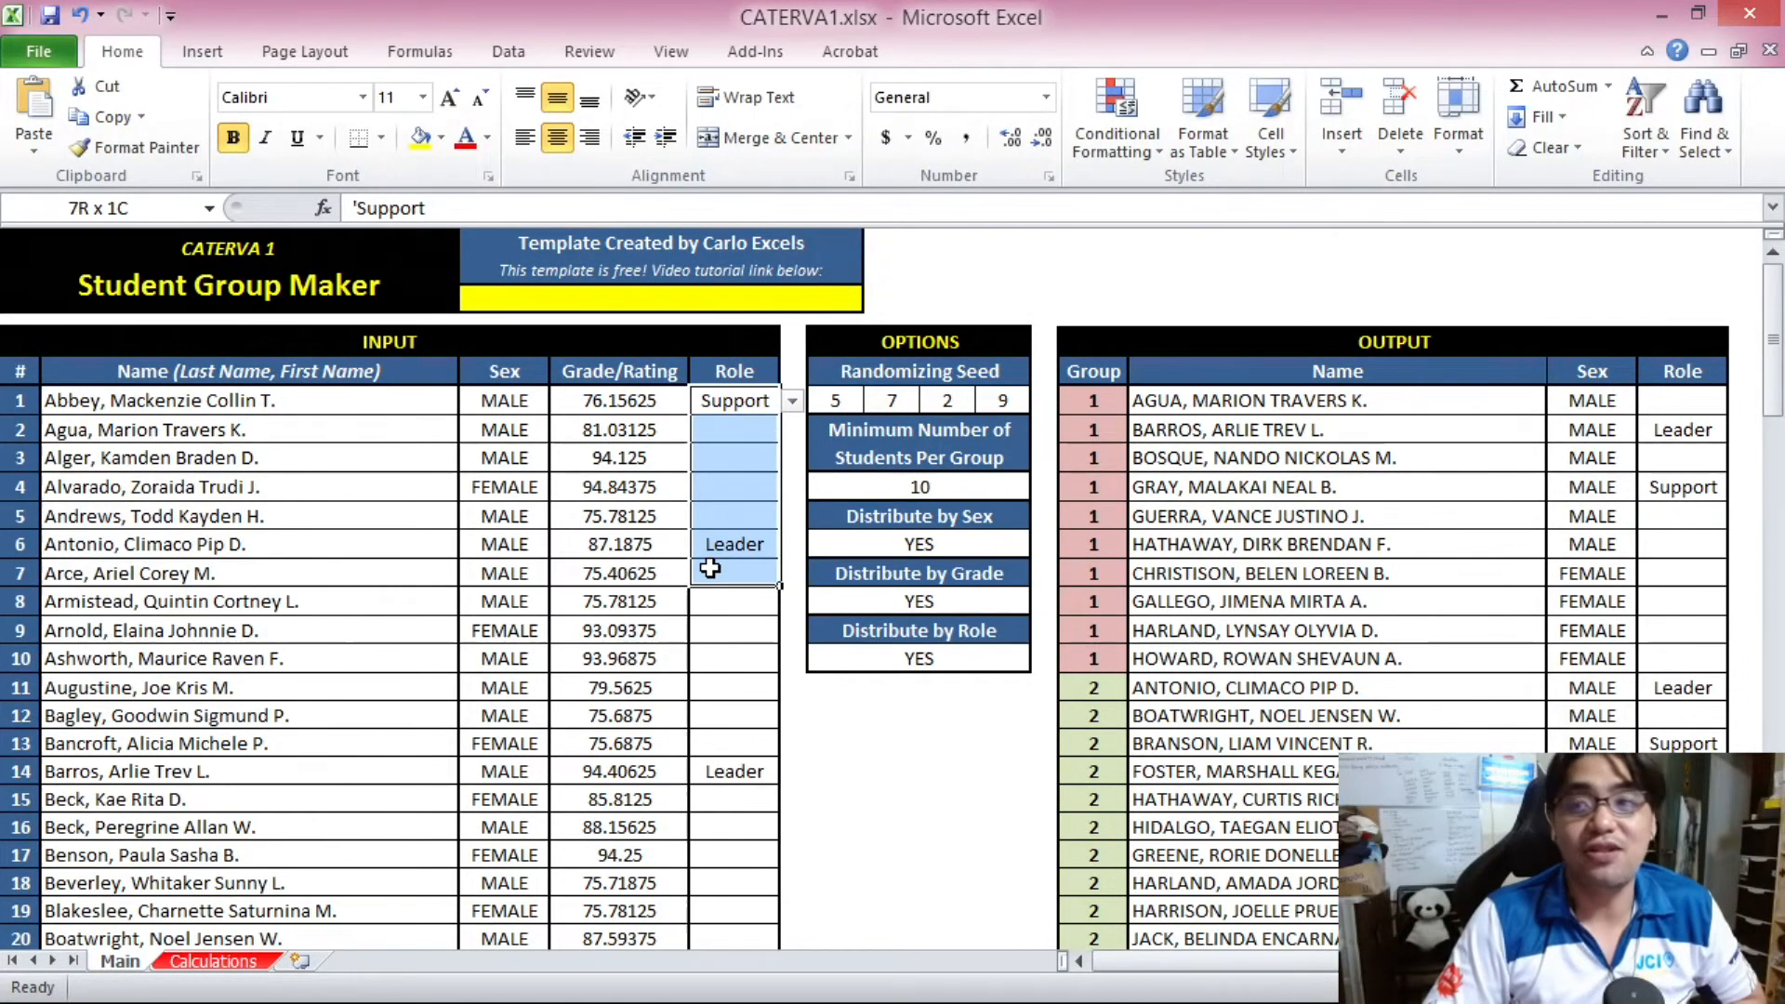
pyautogui.click(729, 628)
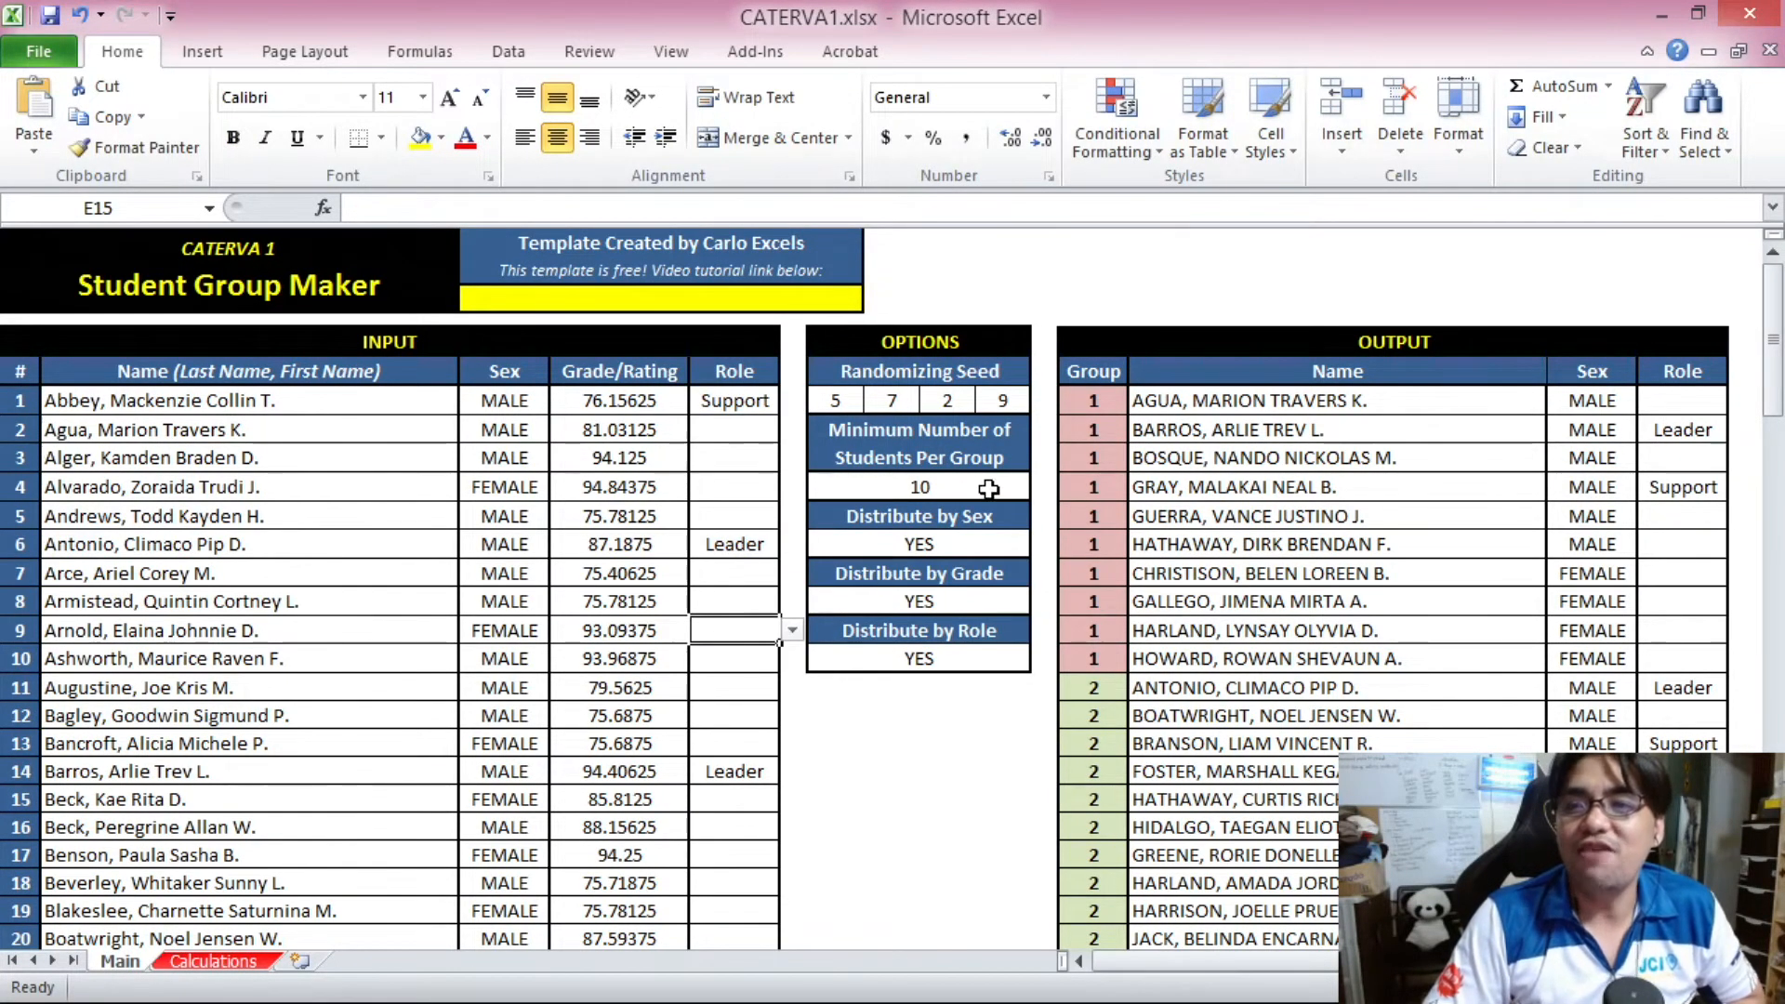
# Set the Minimum Number of Students Per Group to 5
pyautogui.click(1023, 487)
pyautogui.click(1043, 488)
pyautogui.click(1043, 514)
pyautogui.click(1044, 514)
pyautogui.click(1044, 514)
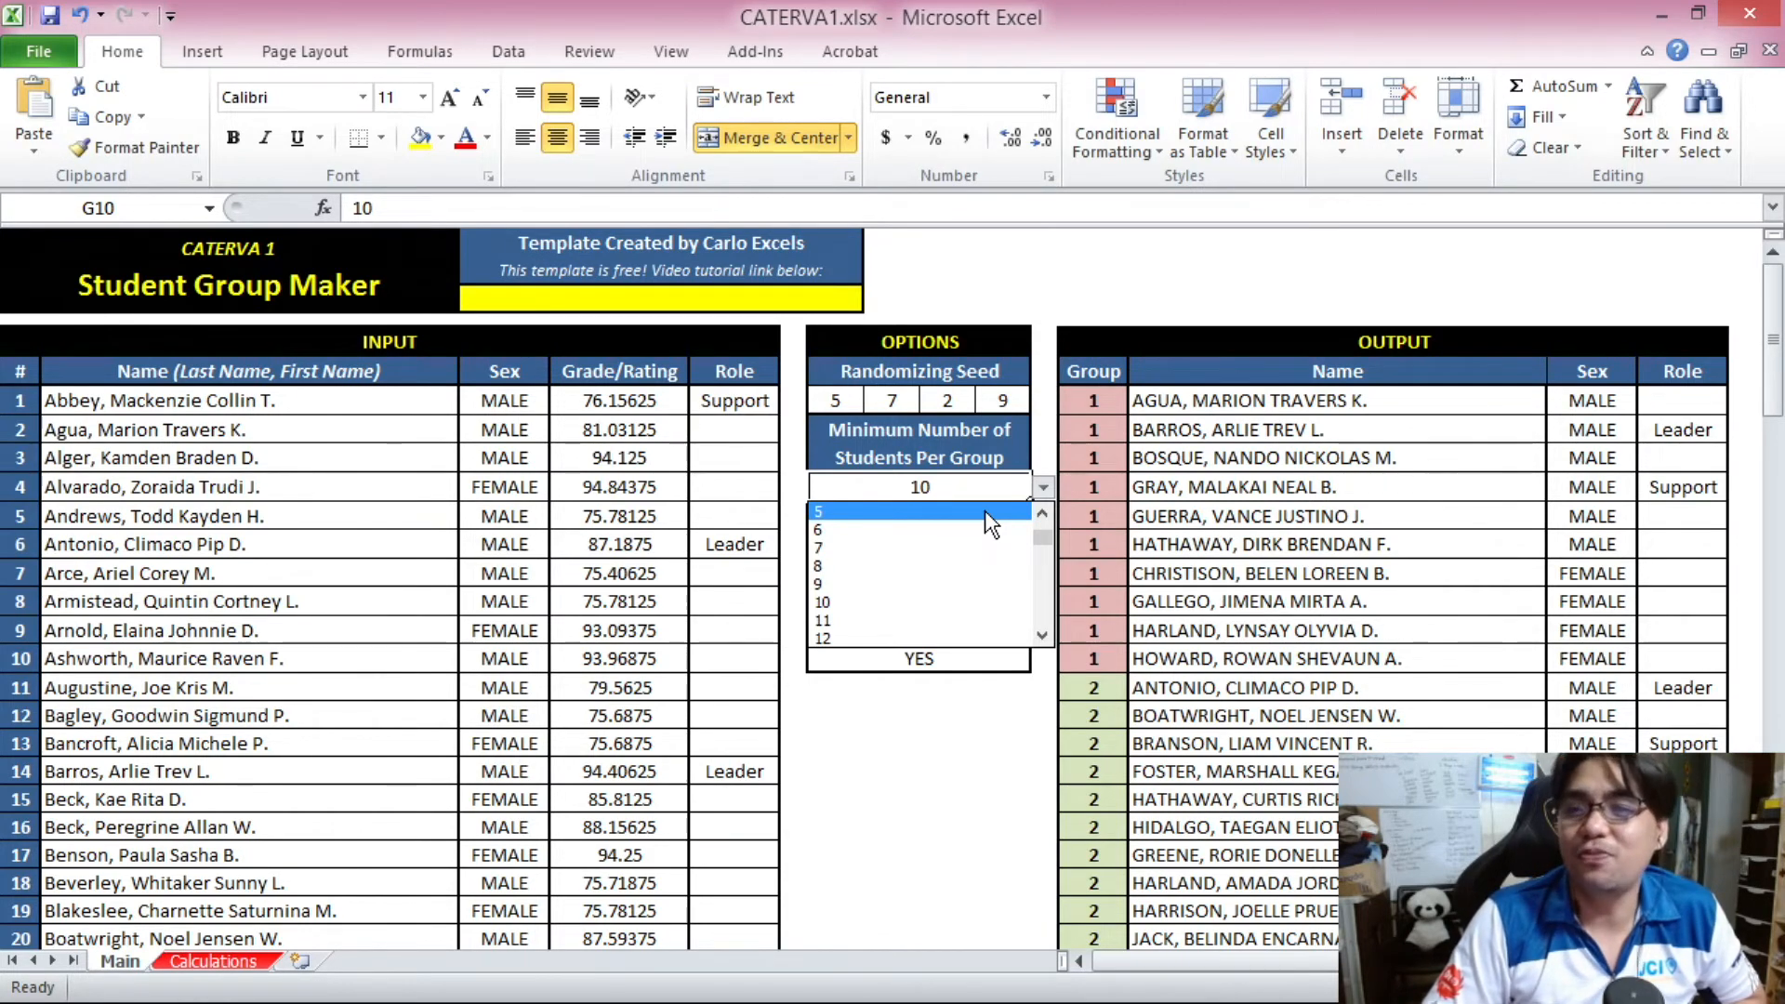
pyautogui.click(984, 511)
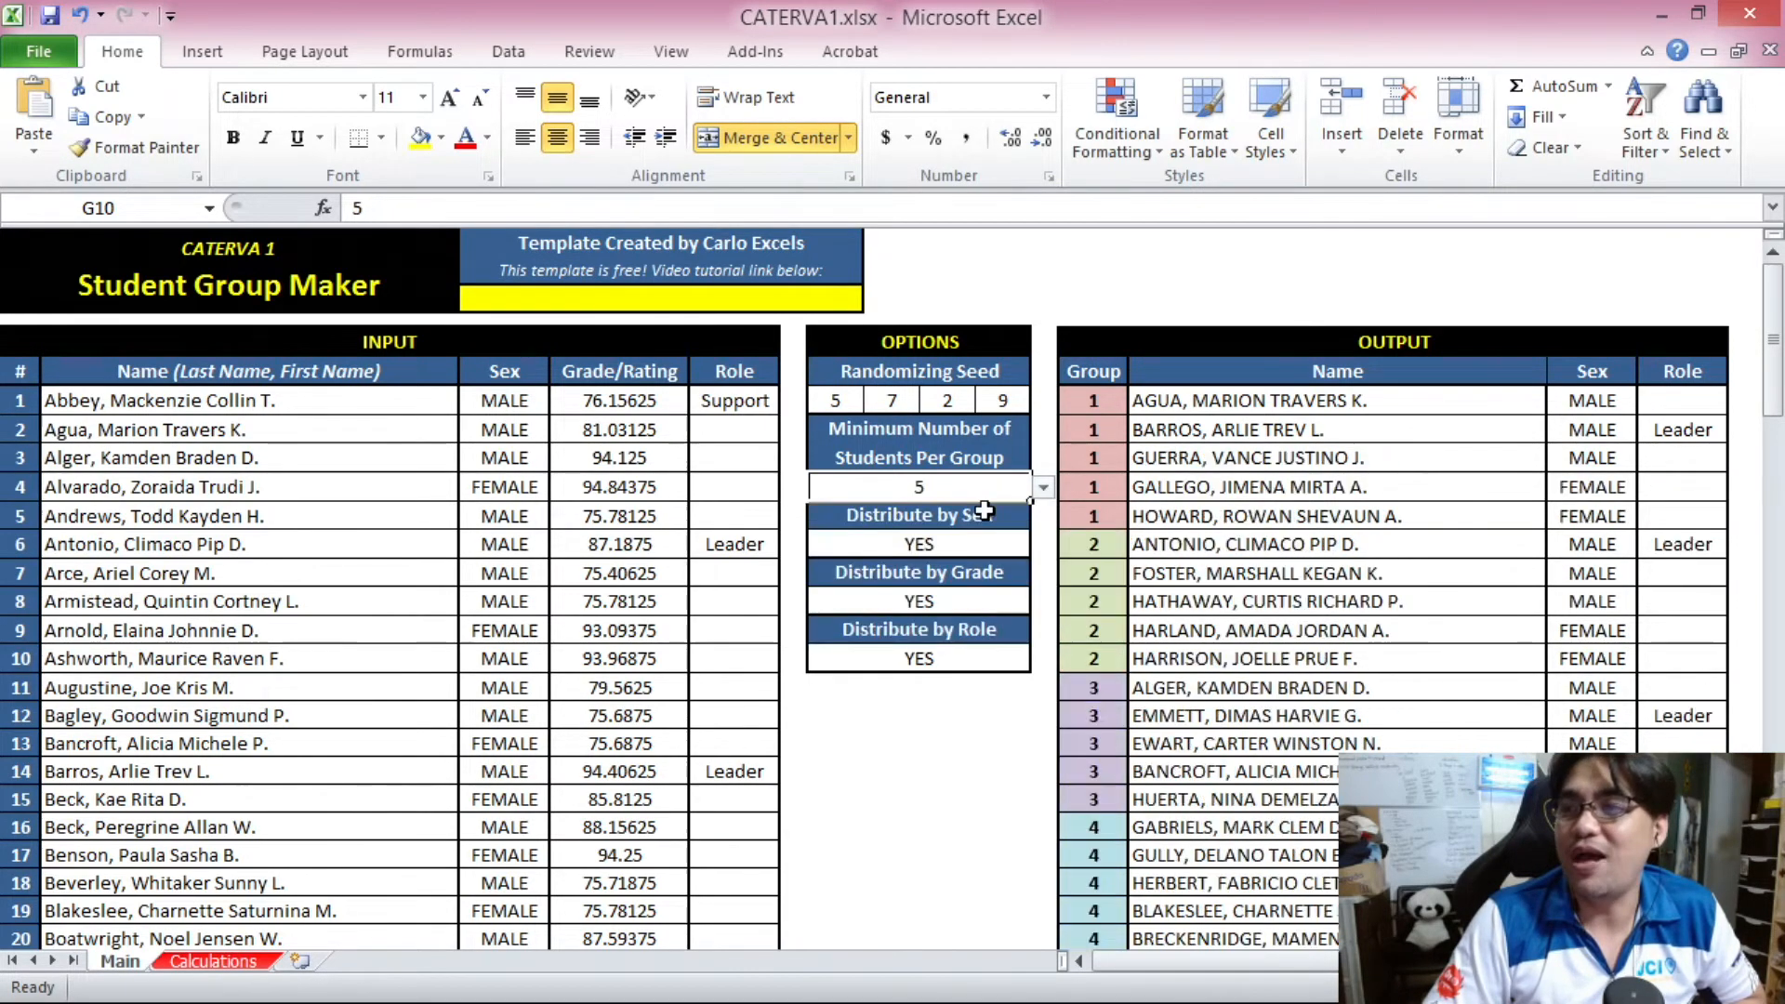
# Compare the sex and role mix of group 1 with that of a group far down the OUTPUT list
pyautogui.click(1225, 498)
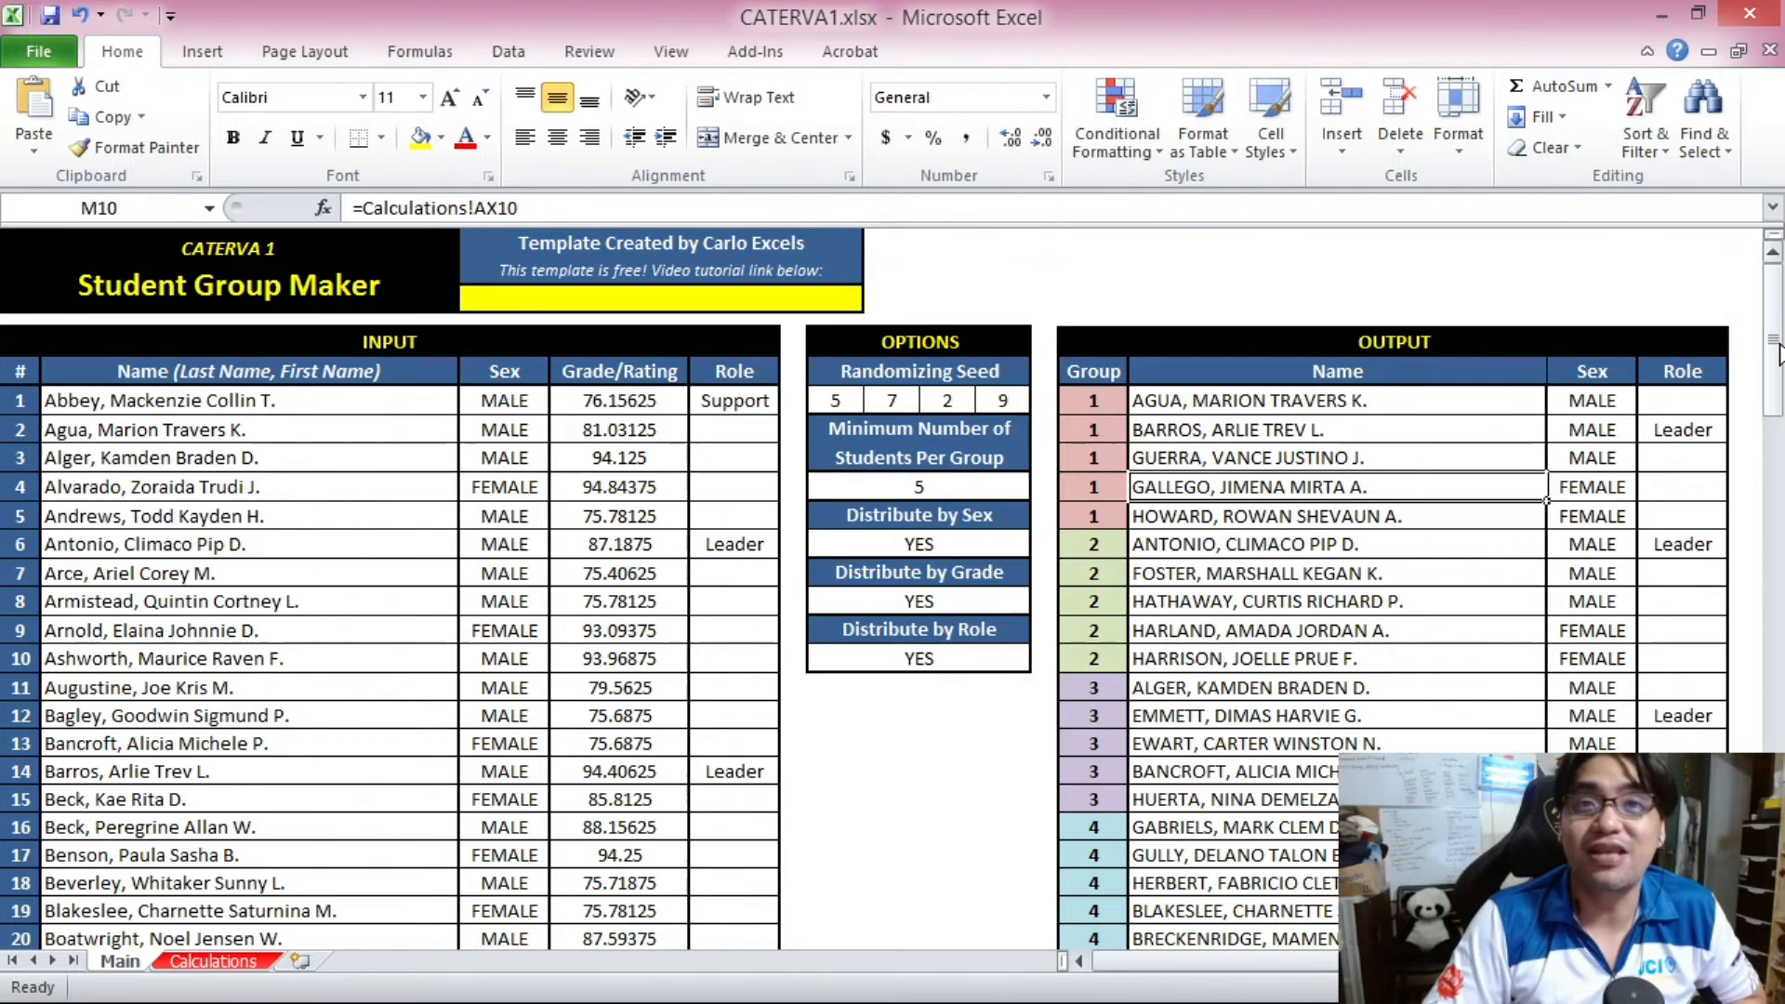
pyautogui.moveTo(1779, 354); pyautogui.dragTo(1780, 360)
pyautogui.moveTo(1097, 372); pyautogui.dragTo(1688, 489)
pyautogui.moveTo(1779, 401); pyautogui.dragTo(1781, 693)
pyautogui.moveTo(1088, 412); pyautogui.dragTo(1664, 521)
pyautogui.moveTo(1776, 633); pyautogui.dragTo(1776, 544)
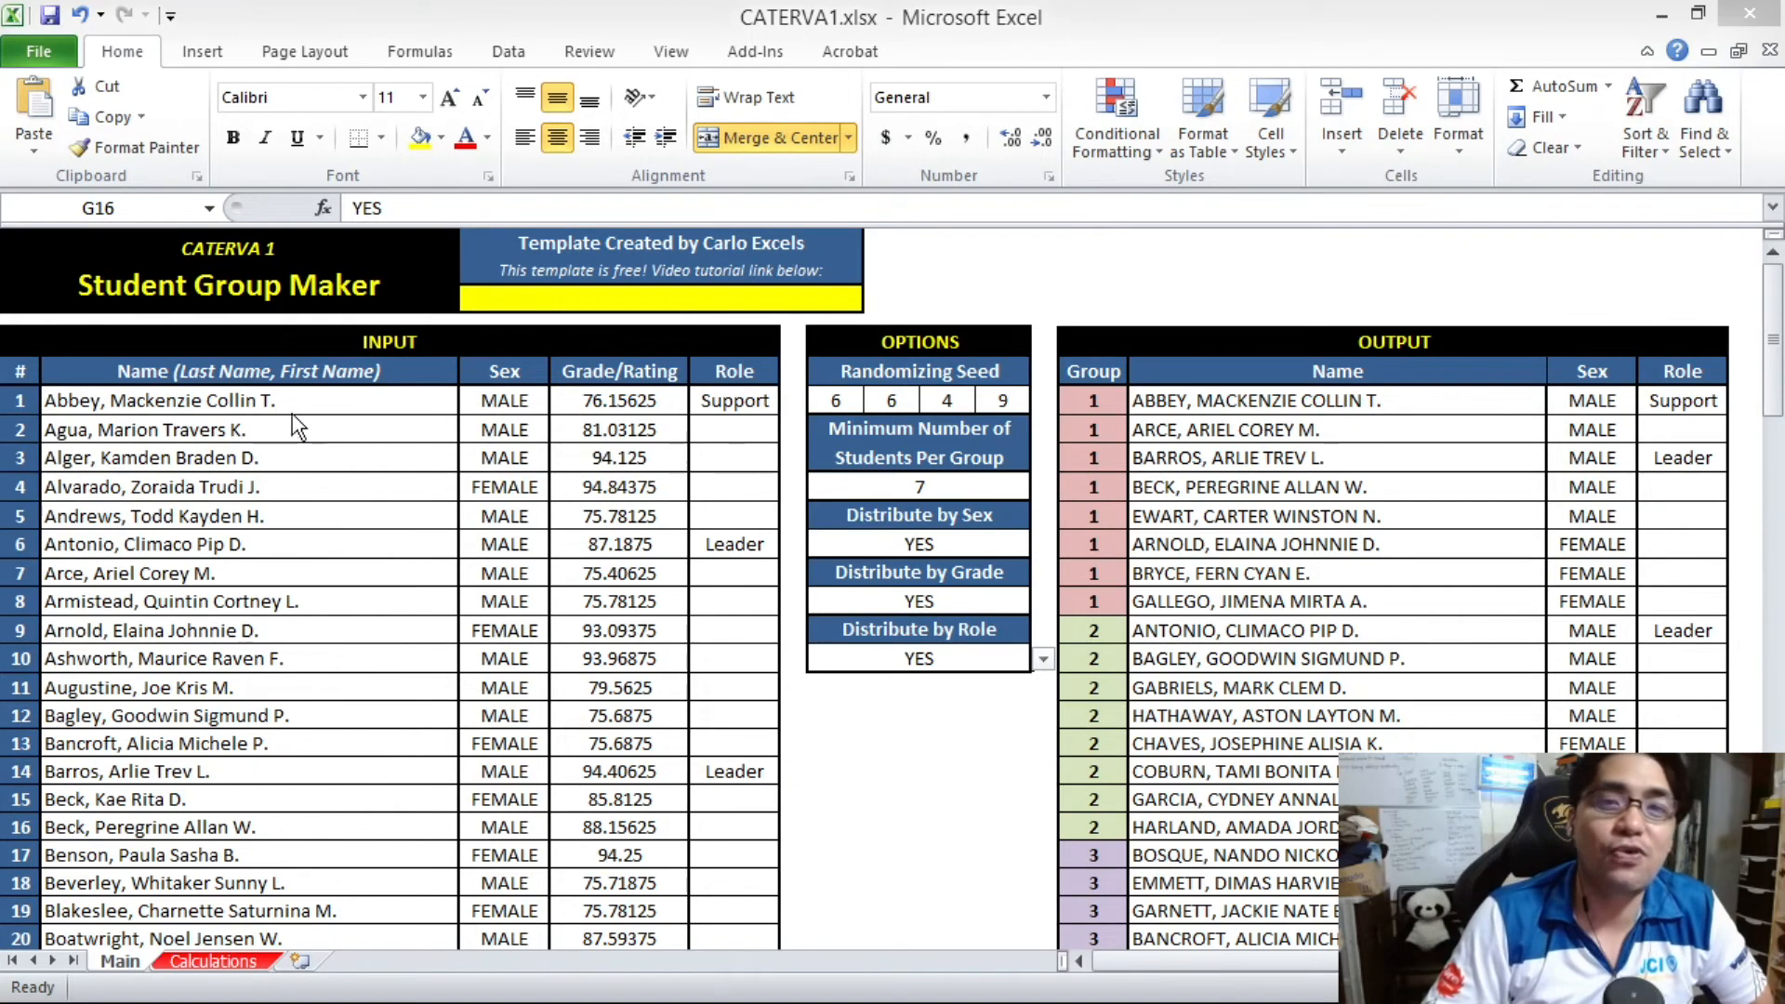
pyautogui.click(268, 353)
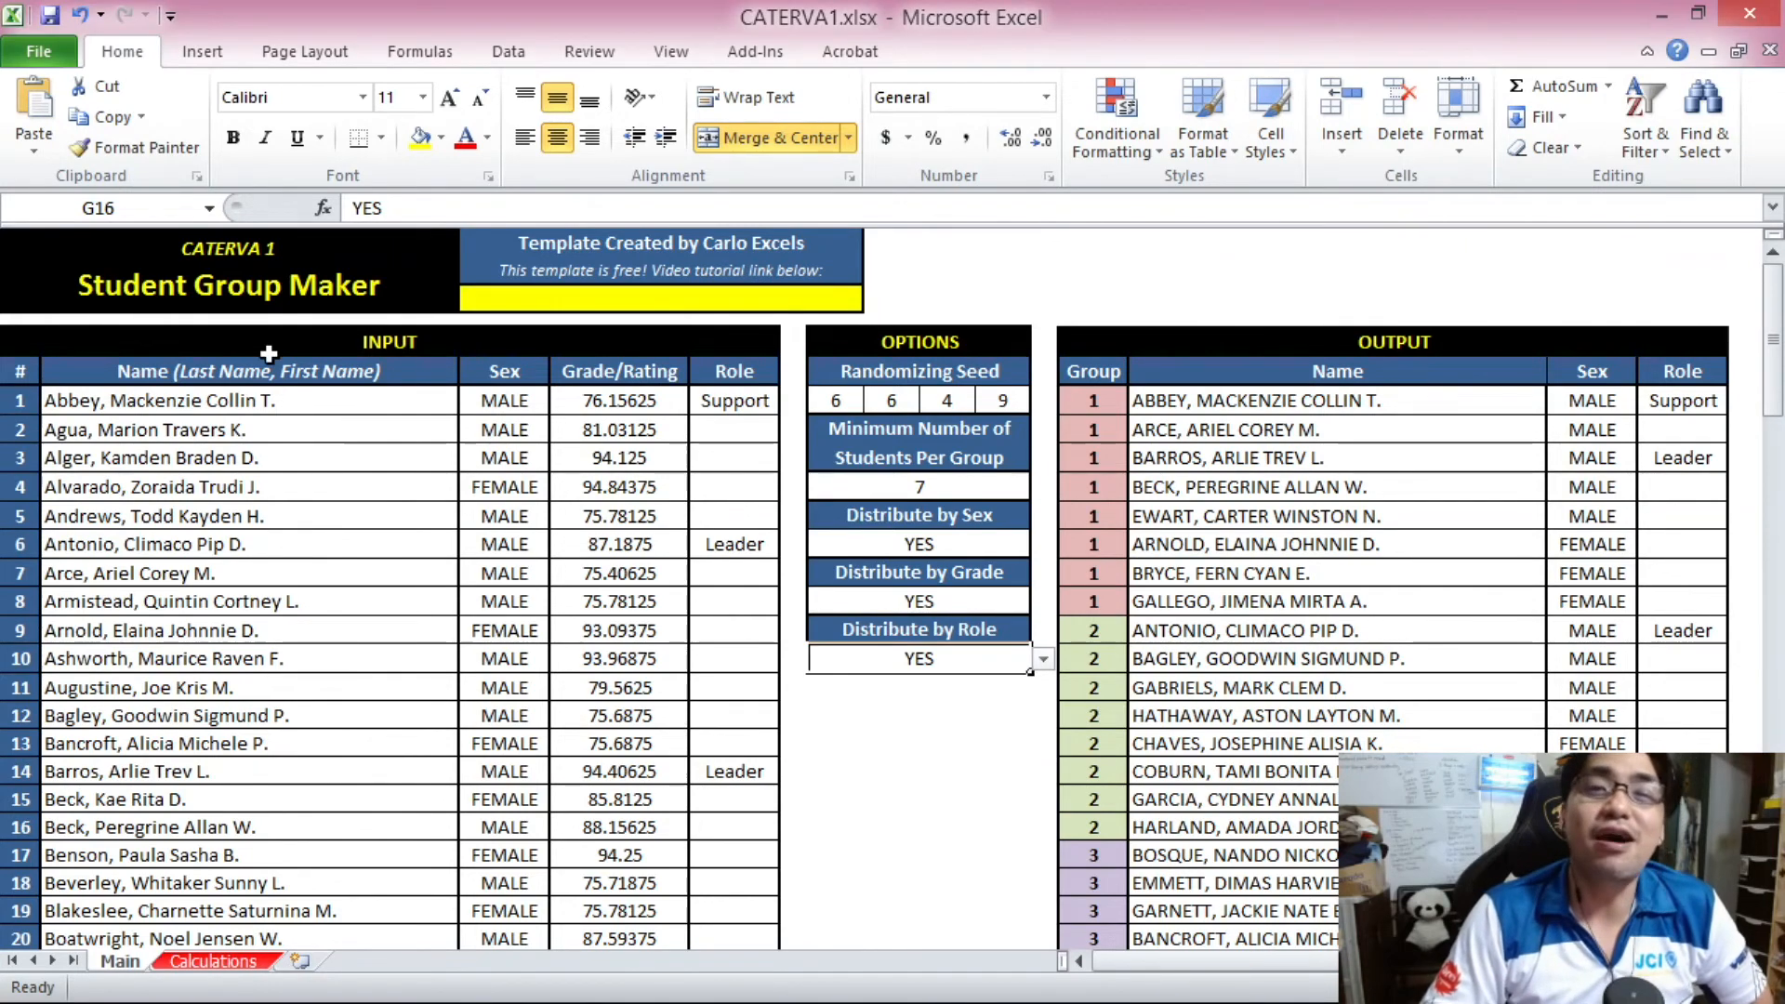